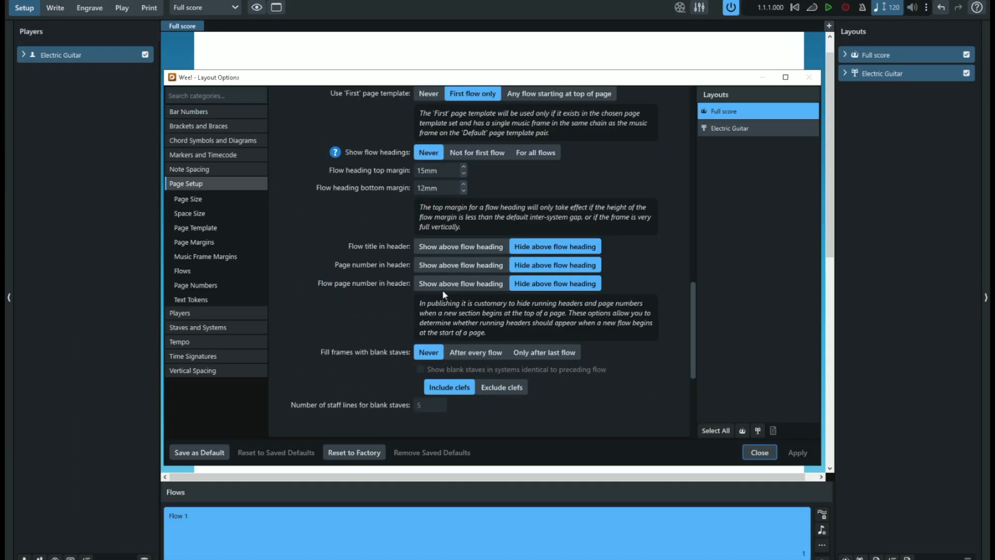
{"action": "left_click", "coordinate": [202, 212]}
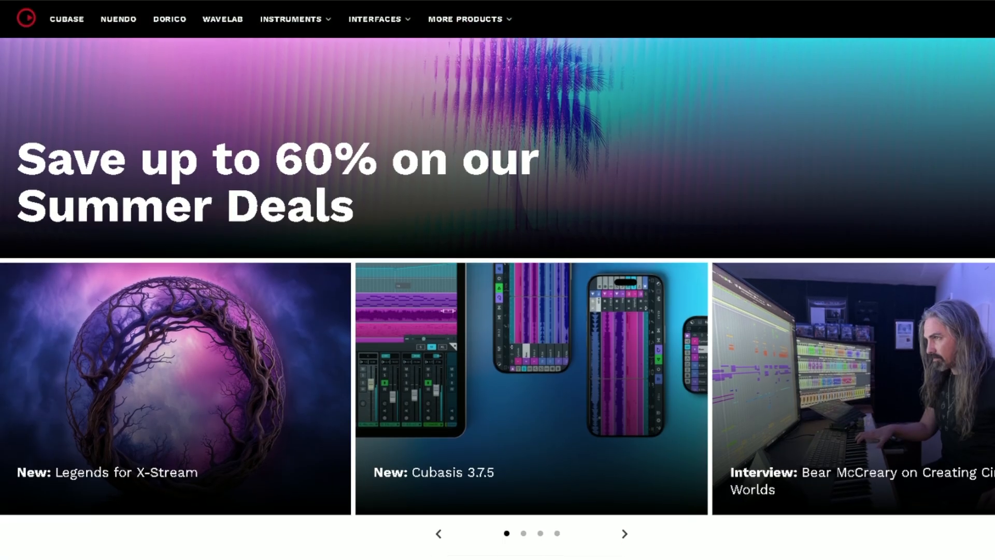
{"action": "scroll", "coordinate": [498, 298], "scroll_direction": "down", "scroll_amount": 6}
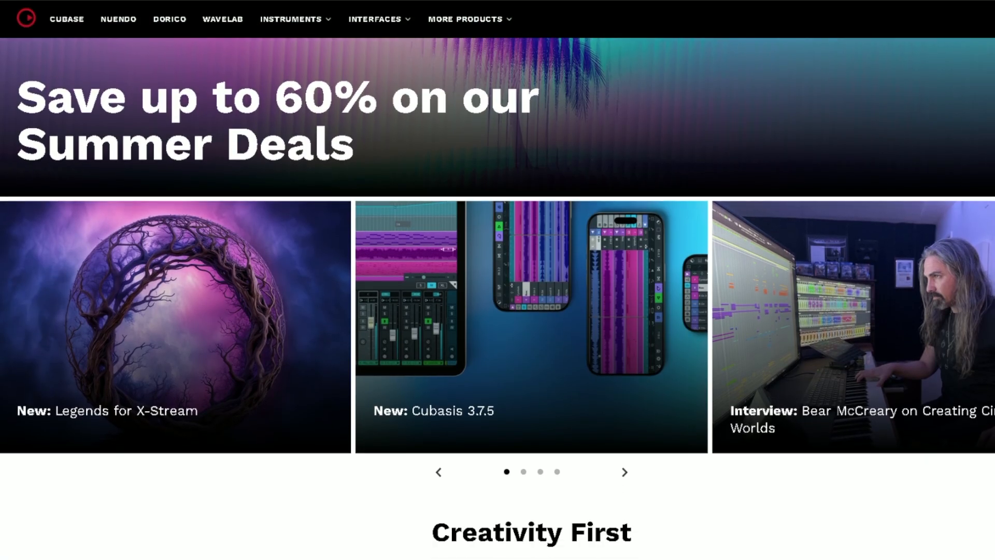
{"action": "scroll", "coordinate": [498, 298], "scroll_direction": "down", "scroll_amount": 5}
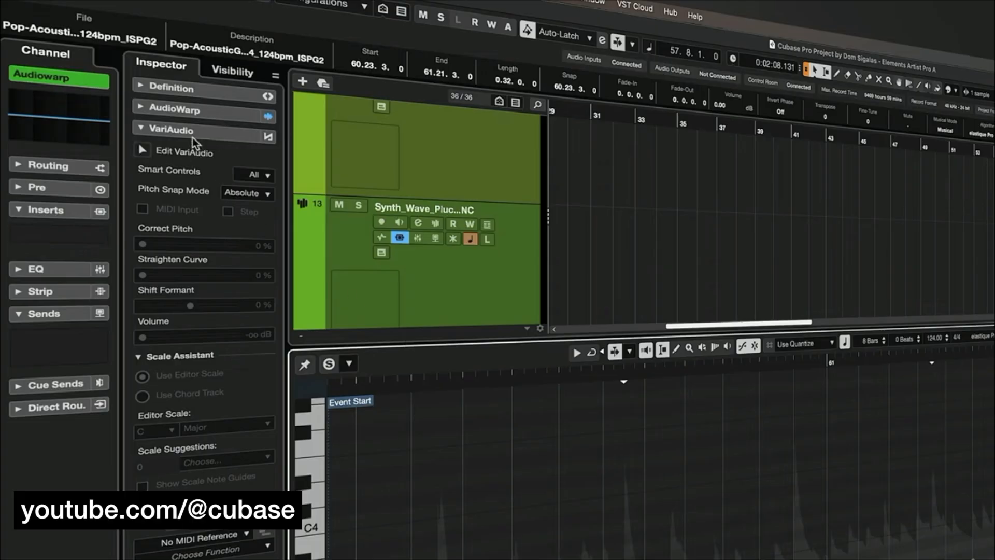
{"action": "left_click", "coordinate": [180, 106]}
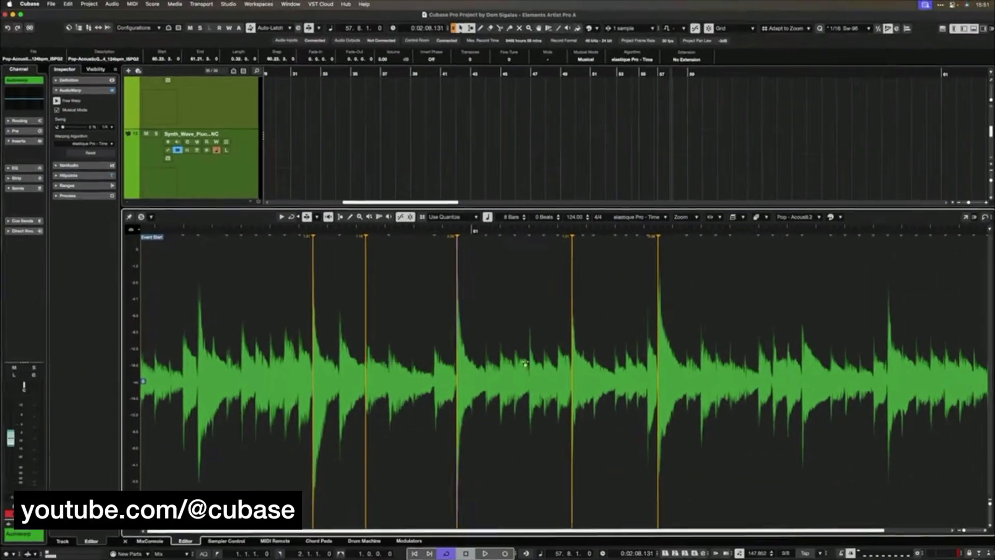
{"action": "mouse_move", "coordinate": [616, 362]}
{"action": "left_mouse_down"}
{"action": "mouse_move", "coordinate": [631, 361]}
{"action": "mouse_move", "coordinate": [611, 363]}
{"action": "left_mouse_up"}
{"action": "left_click_drag", "start_coordinate": [623, 364], "coordinate": [630, 365]}
{"action": "left_click_drag", "start_coordinate": [701, 358], "coordinate": [725, 356]}
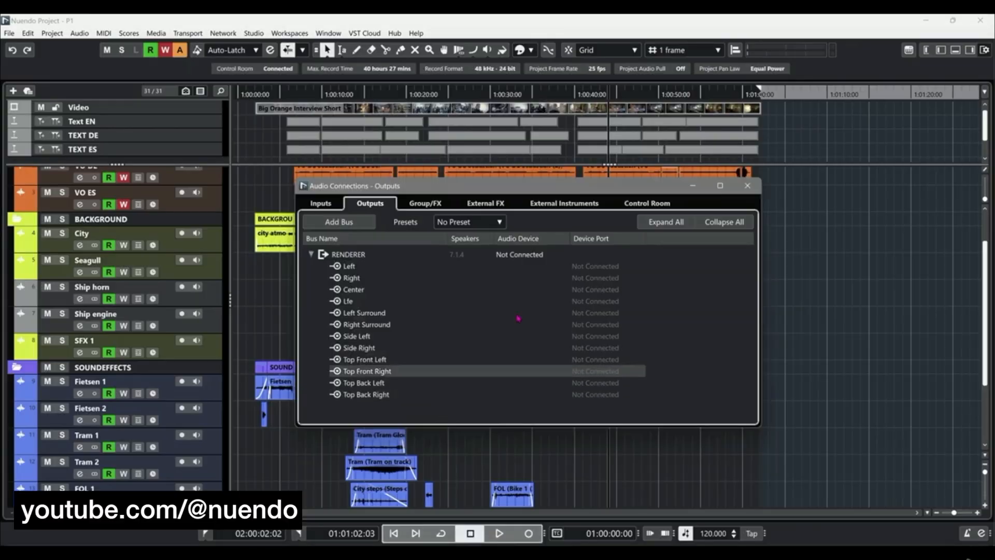
- Close the Audio Connections window and open the MixConsole of the Nuendo project
{"action": "key", "text": "F4"}
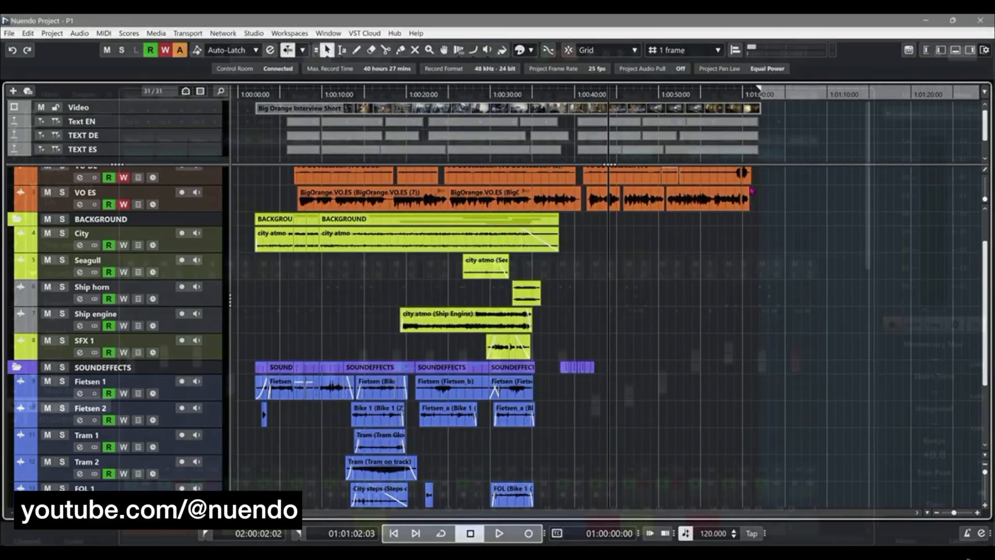
{"action": "key", "text": "F3"}
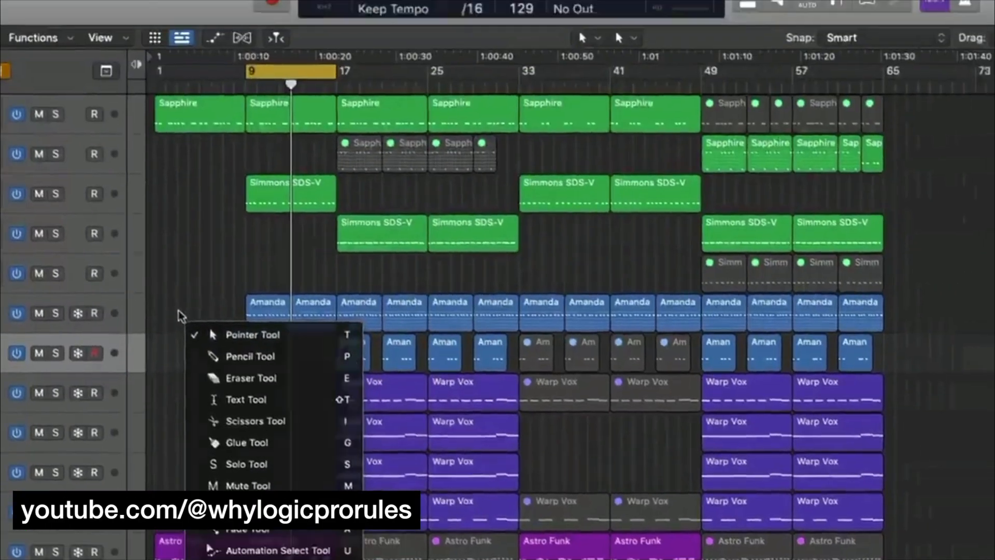
{"action": "key", "text": "Escape"}
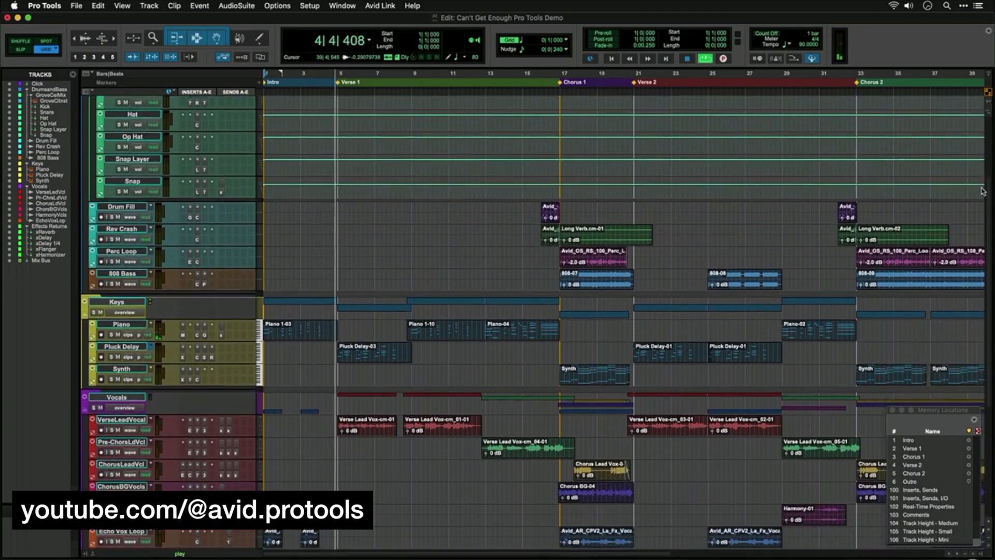
{"action": "scroll", "coordinate": [983, 192], "scroll_direction": "down", "scroll_amount": 10}
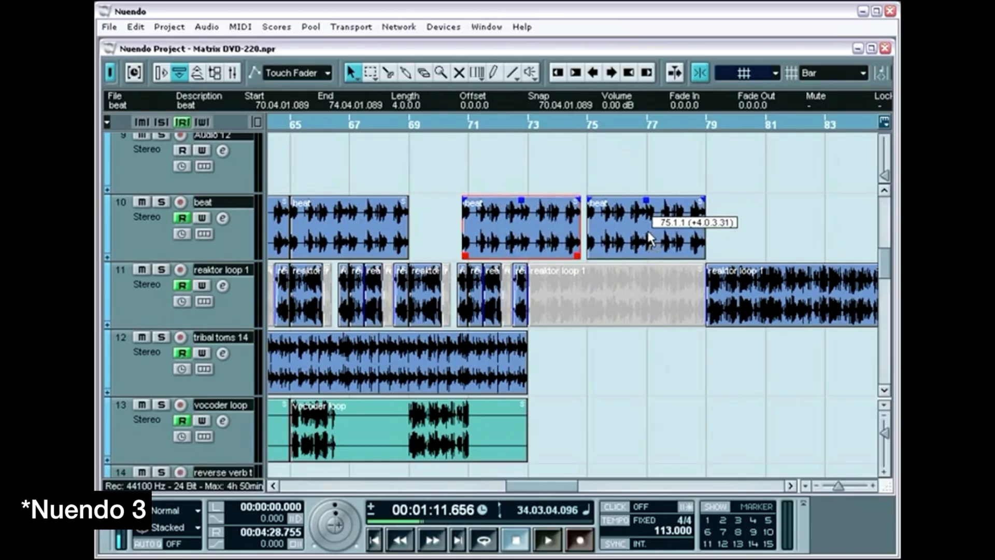
- Reposition the copied beat event along the beat track in the Nuendo 3 project
{"action": "left_click_drag", "start_coordinate": [648, 235], "coordinate": [615, 241]}
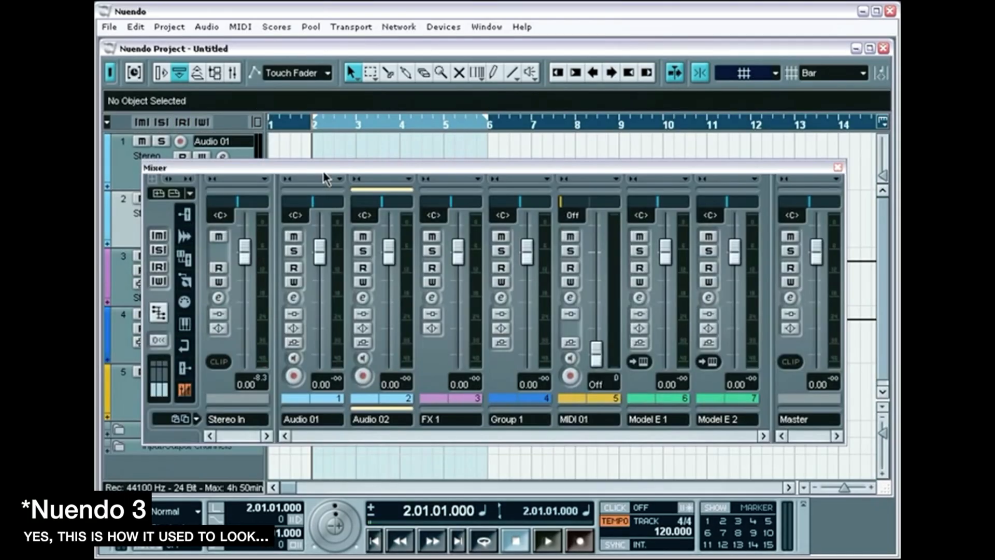
- Move the Mixer window clear of the track list and select the Audio 01, FX 1, Group 1, MIDI 01, Model E 1 and Master channels in turn
{"action": "left_click_drag", "start_coordinate": [323, 173], "coordinate": [352, 189]}
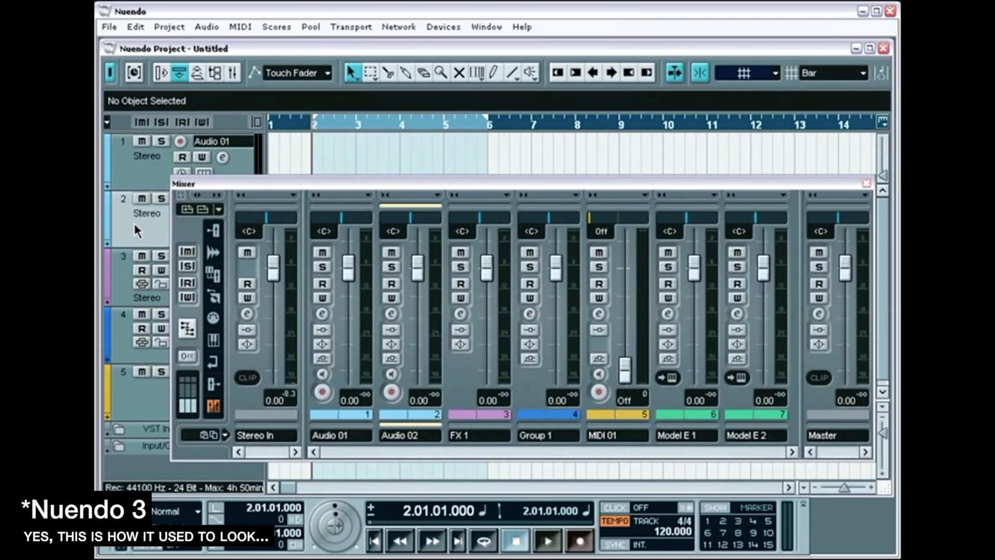
{"action": "left_click", "coordinate": [136, 174]}
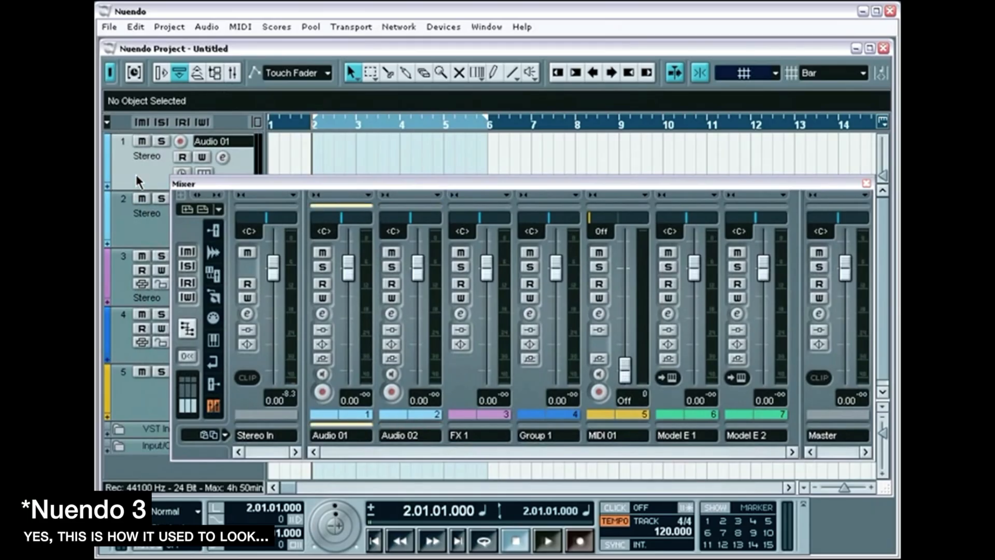
{"action": "left_click", "coordinate": [464, 414]}
{"action": "left_click", "coordinate": [537, 430]}
{"action": "left_click", "coordinate": [590, 429]}
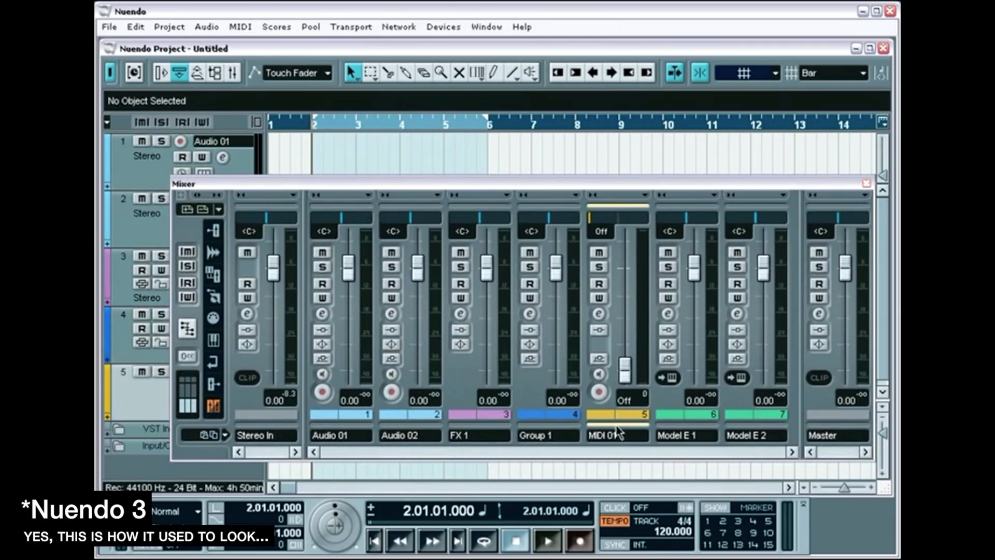
{"action": "left_click", "coordinate": [656, 433]}
{"action": "left_click", "coordinate": [816, 433]}
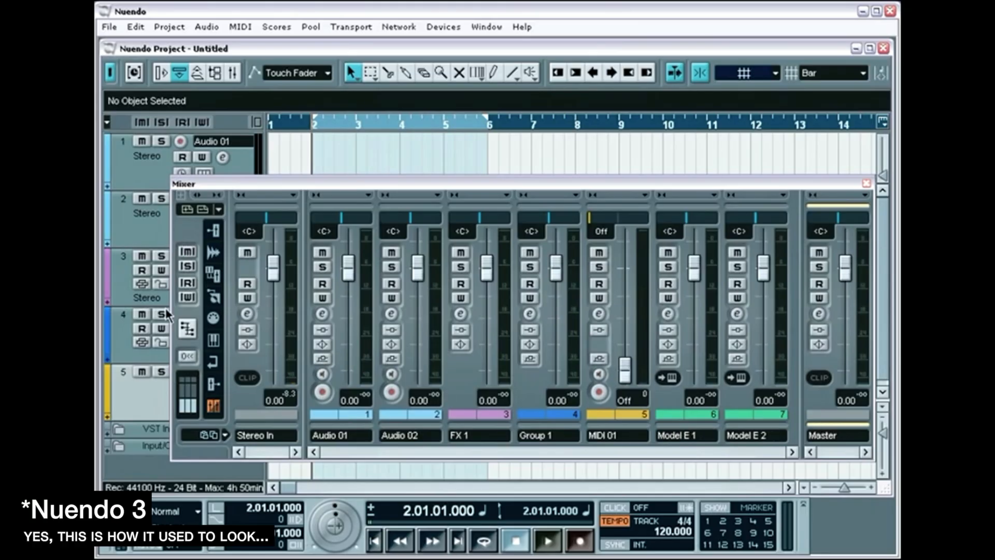
- Toggle Read and Write automation for all mixer channels on and off
{"action": "left_click", "coordinate": [188, 283]}
{"action": "left_click", "coordinate": [188, 283]}
{"action": "left_click", "coordinate": [187, 297]}
{"action": "left_click", "coordinate": [187, 298]}
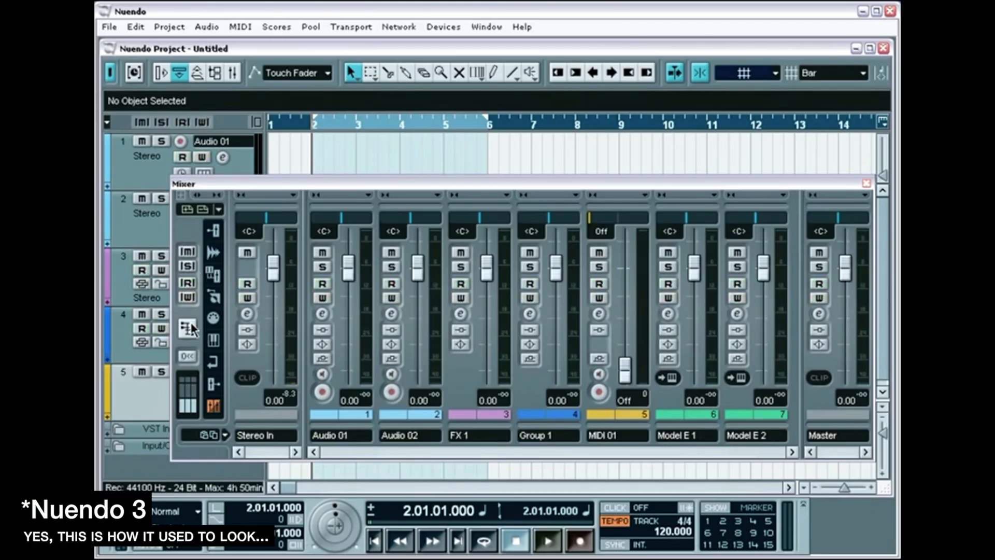
{"action": "left_click", "coordinate": [188, 327]}
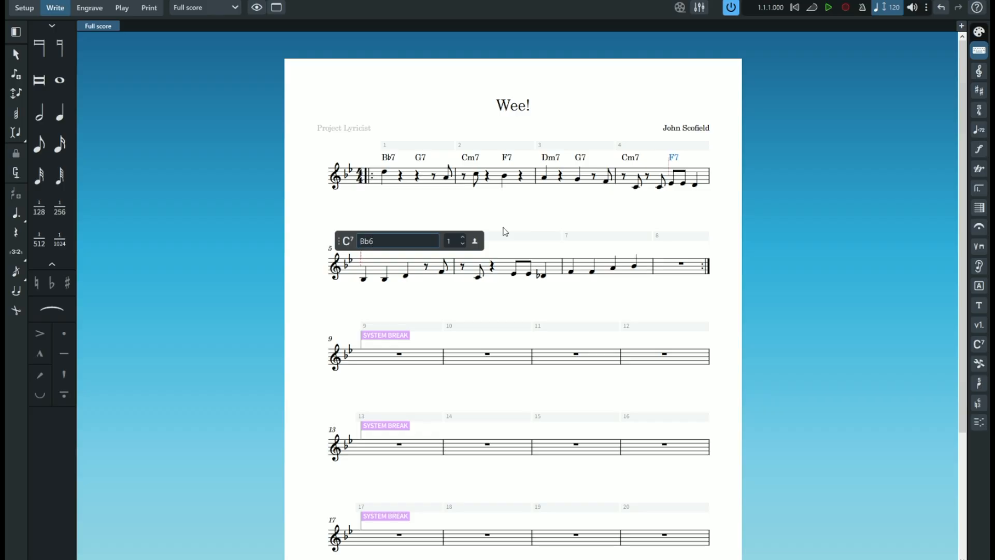
- Continue the chord symbols in bars 5 to 8 of the Dorico score with Dm7, Eb6, Edim7, F7, /A and Bb7
{"action": "type", "text": "Dm7  Eb6  Edim7  F7  /A  Bb7"}
{"action": "key", "text": "Return"}
- Add the chord symbols D7, G7, C7 and F7 at bars 9, 11, 13 and 15, and a double barline after bar 16
{"action": "left_click", "coordinate": [367, 351]}
{"action": "key", "text": "shift+q"}
{"action": "type", "text": "D7"}
{"action": "key", "text": "Tab"}
{"action": "key", "text": "Tab"}
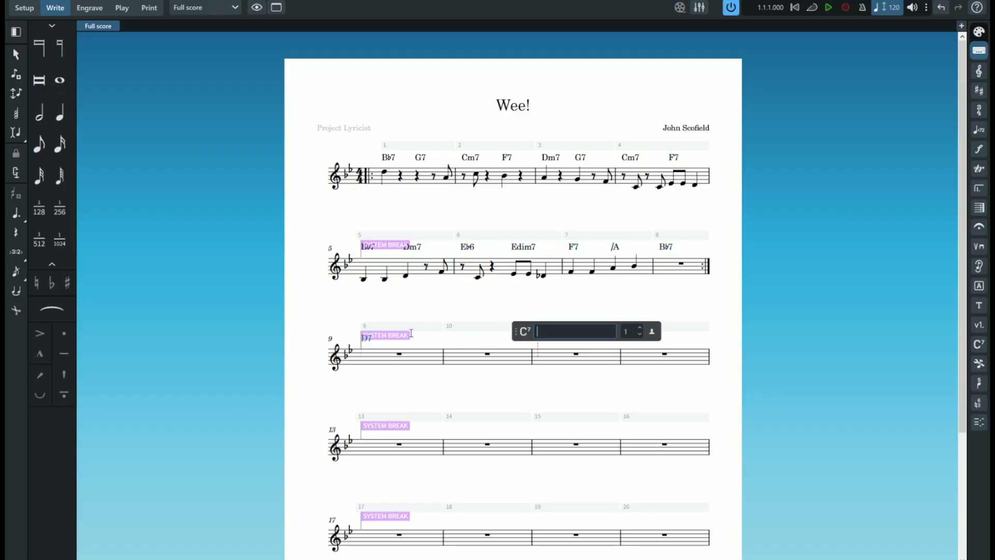
{"action": "type", "text": "G7"}
{"action": "key", "text": "Tab"}
{"action": "key", "text": "Tab"}
{"action": "type", "text": "C7"}
{"action": "key", "text": "Tab"}
{"action": "key", "text": "Tab"}
{"action": "type", "text": "F7"}
{"action": "left_click", "coordinate": [979, 208]}
{"action": "left_click", "coordinate": [979, 31]}
- Copy the melody of bars 1 to 8 and paste it starting at bar 17
{"action": "left_click", "coordinate": [384, 110]}
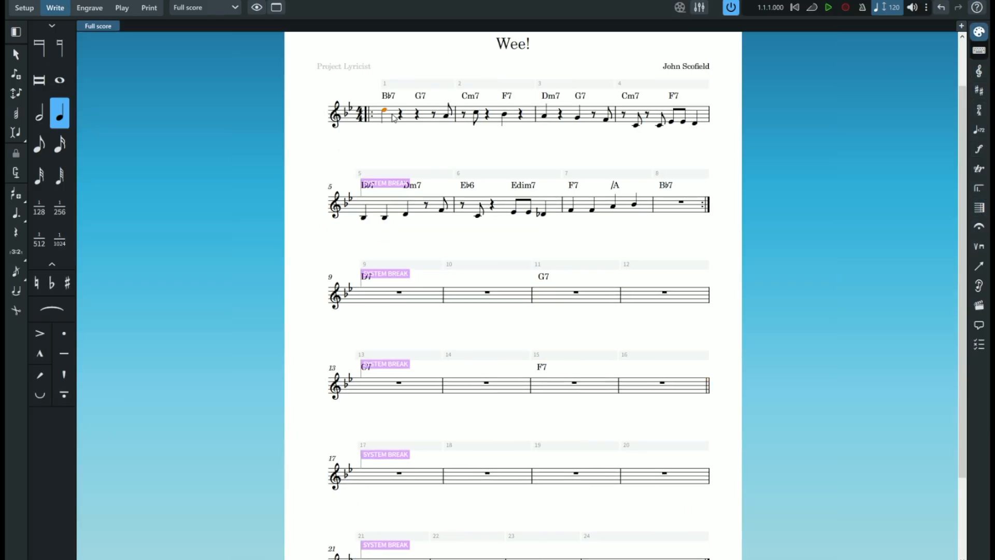
{"action": "left_click", "coordinate": [681, 202], "text": "shift"}
{"action": "scroll", "coordinate": [518, 311], "scroll_direction": "down", "scroll_amount": 1}
{"action": "left_click", "coordinate": [48, 1]}
{"action": "key", "text": "Escape"}
{"action": "left_click", "coordinate": [399, 443], "text": "alt"}
{"action": "left_click", "coordinate": [363, 441]}
{"action": "left_click", "coordinate": [681, 533], "text": "shift"}
{"action": "right_click", "coordinate": [364, 444]}
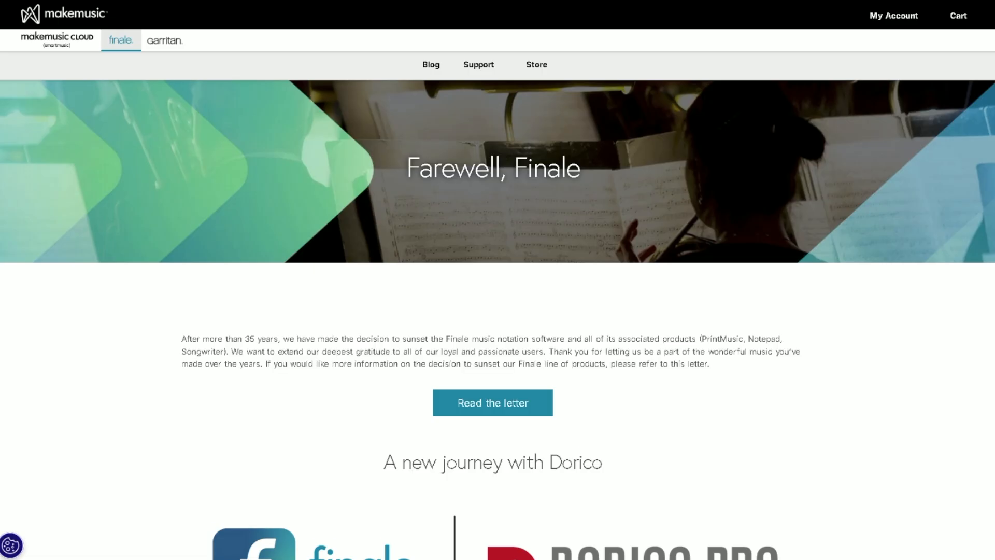
- Read the Finale discontinuation notice and the layoff topics page for Avid Technology in the browser
{"action": "scroll", "coordinate": [498, 319], "scroll_direction": "down", "scroll_amount": 5}
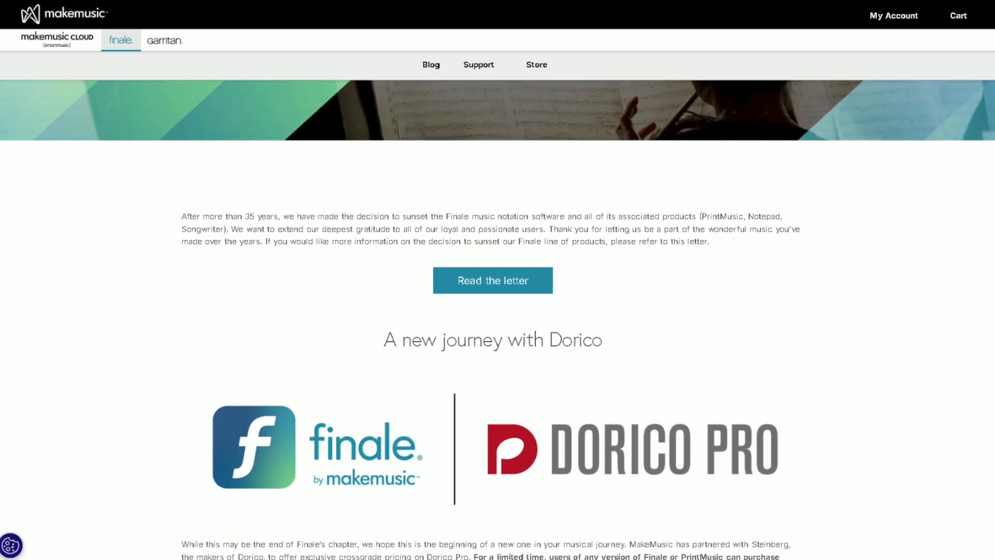
{"action": "scroll", "coordinate": [498, 319], "scroll_direction": "down", "scroll_amount": 1}
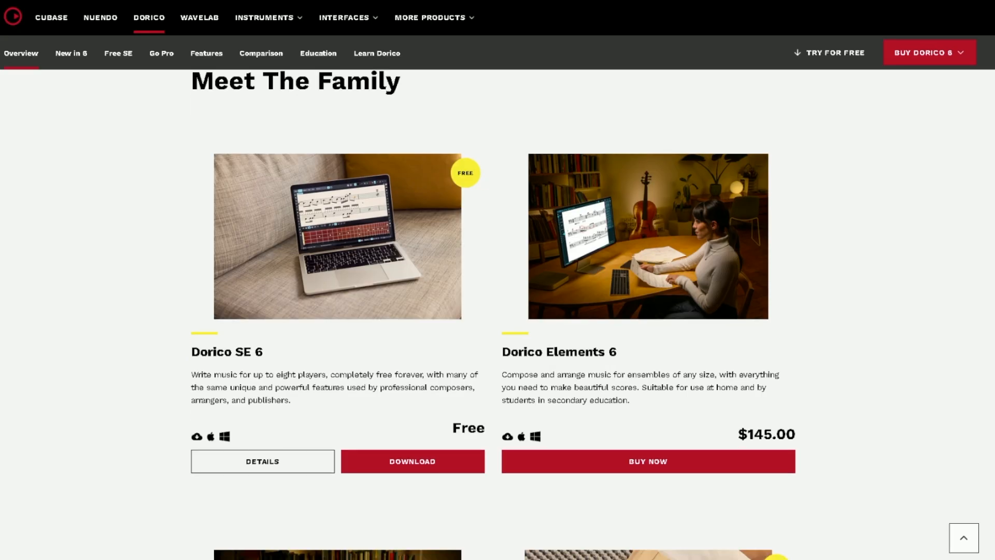
{"action": "scroll", "coordinate": [493, 315], "scroll_direction": "down", "scroll_amount": 3}
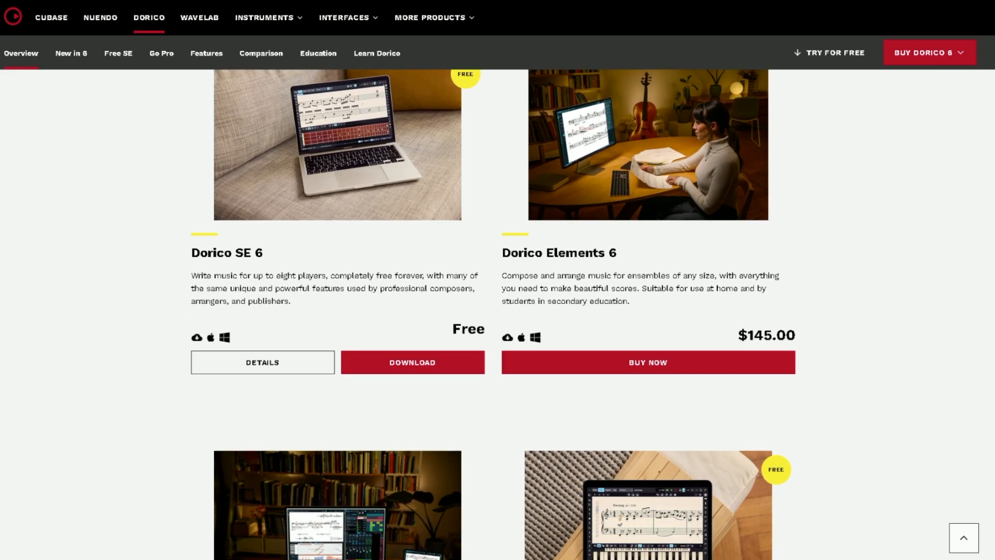
- Review the Dorico 6 editions with their prices and the staff limits in the Sibelius edition comparison
{"action": "scroll", "coordinate": [493, 315], "scroll_direction": "down", "scroll_amount": 4}
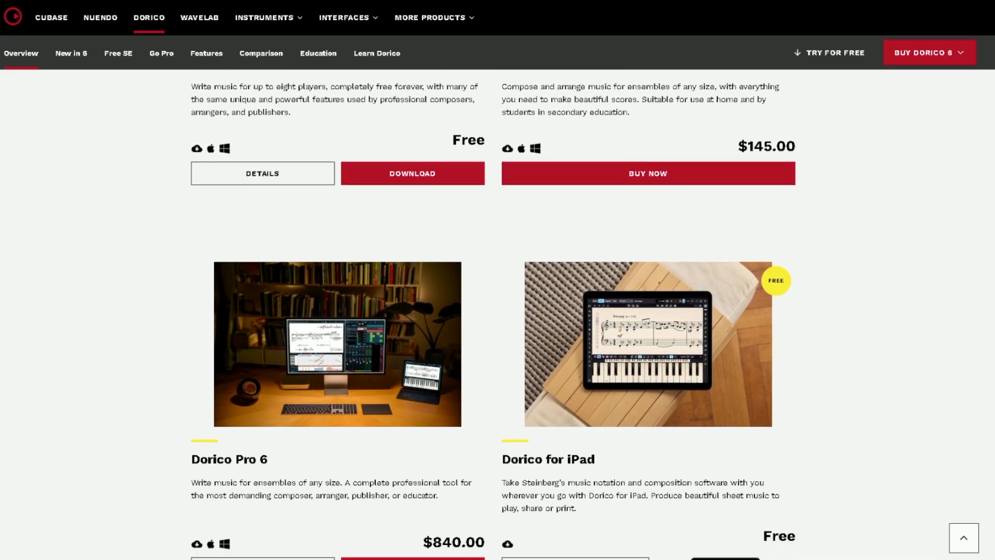
{"action": "scroll", "coordinate": [493, 315], "scroll_direction": "down", "scroll_amount": 1}
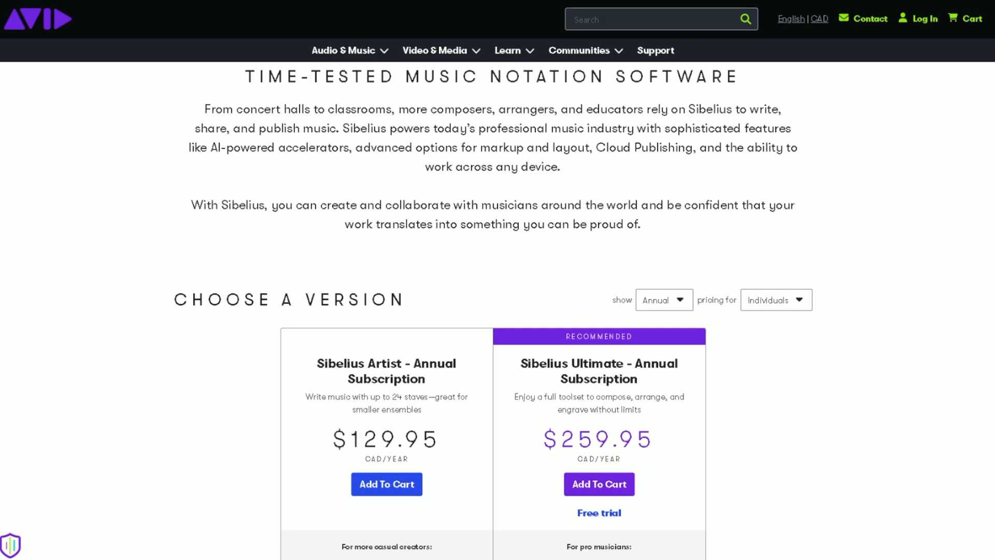
{"action": "scroll", "coordinate": [494, 308], "scroll_direction": "down", "scroll_amount": 3}
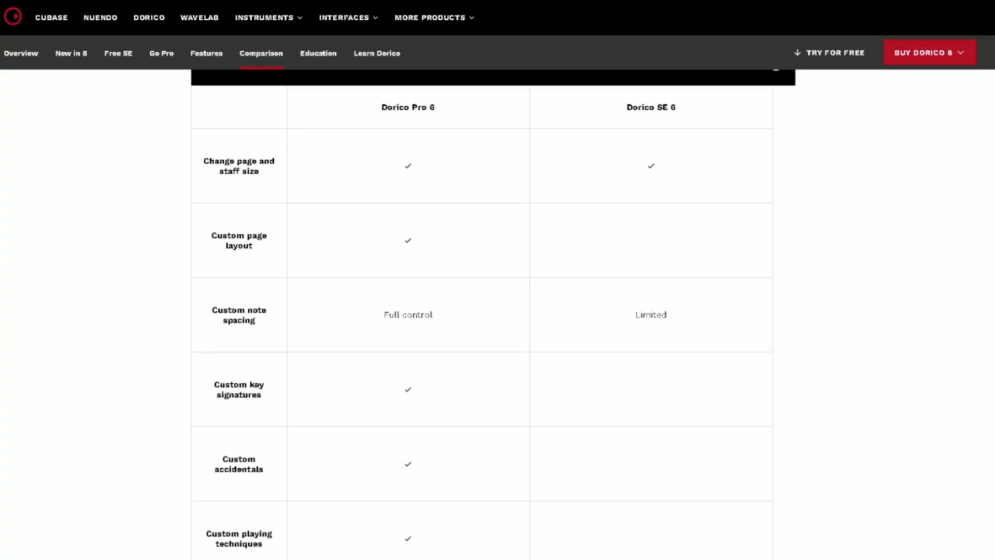
{"action": "scroll", "coordinate": [482, 311], "scroll_direction": "down", "scroll_amount": 3}
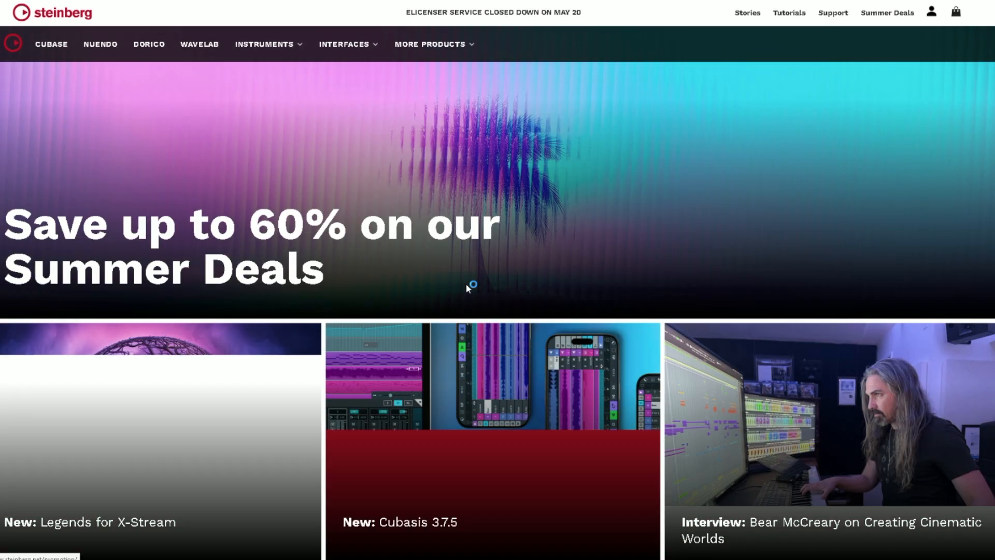
- Go from the Steinberg website to the Dorico Pro 6 get-started page and download the installer for Windows
{"action": "scroll", "coordinate": [465, 283], "scroll_direction": "down", "scroll_amount": 5}
{"action": "scroll", "coordinate": [469, 285], "scroll_direction": "down", "scroll_amount": 4}
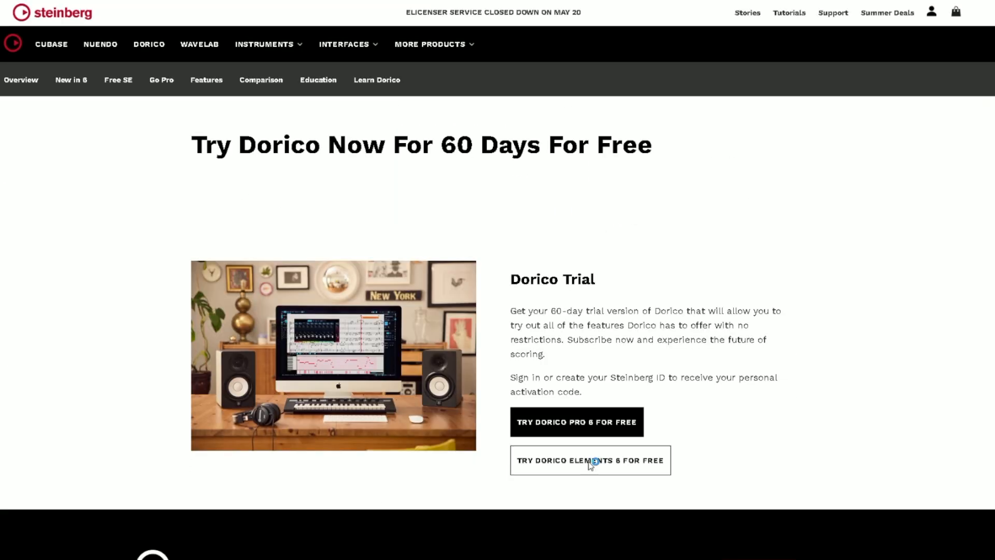
{"action": "left_click", "coordinate": [552, 422]}
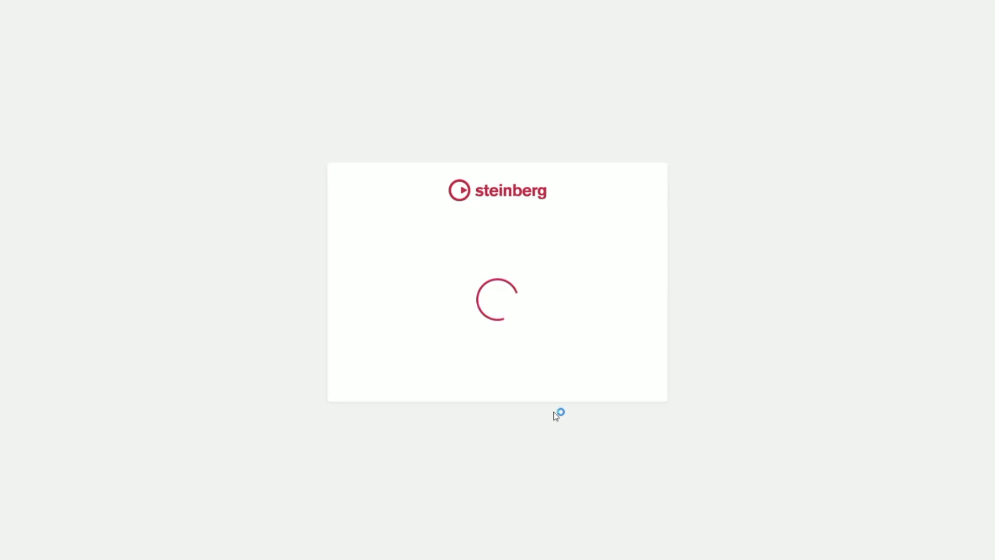
{"action": "left_click", "coordinate": [570, 420]}
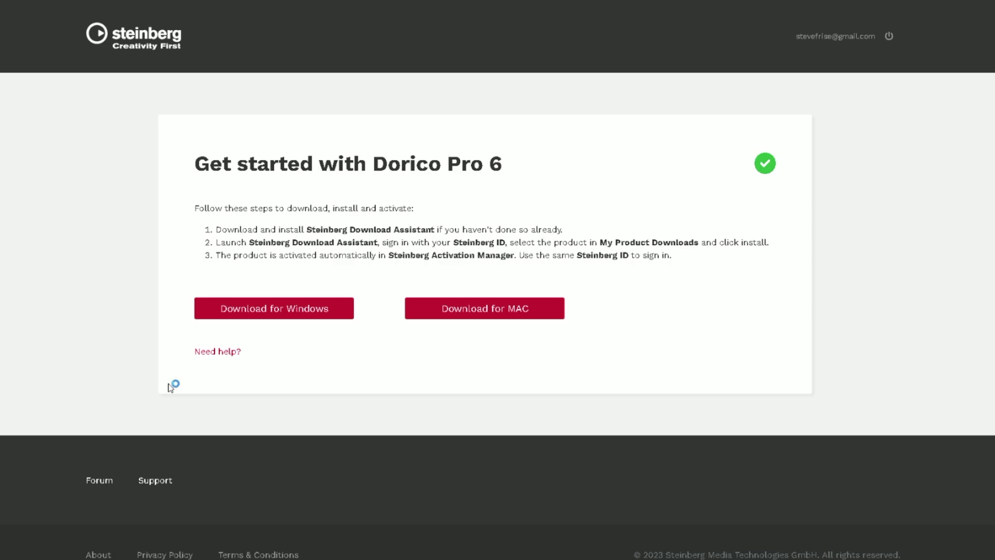
{"action": "left_click", "coordinate": [284, 310]}
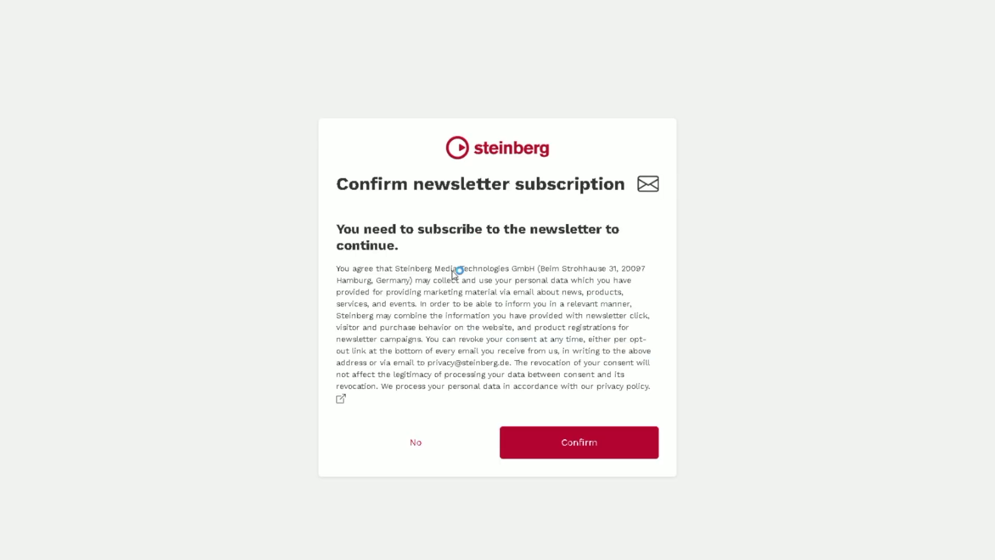
- Try to decline the newsletter subscription requested by Steinberg
{"action": "left_click", "coordinate": [417, 443]}
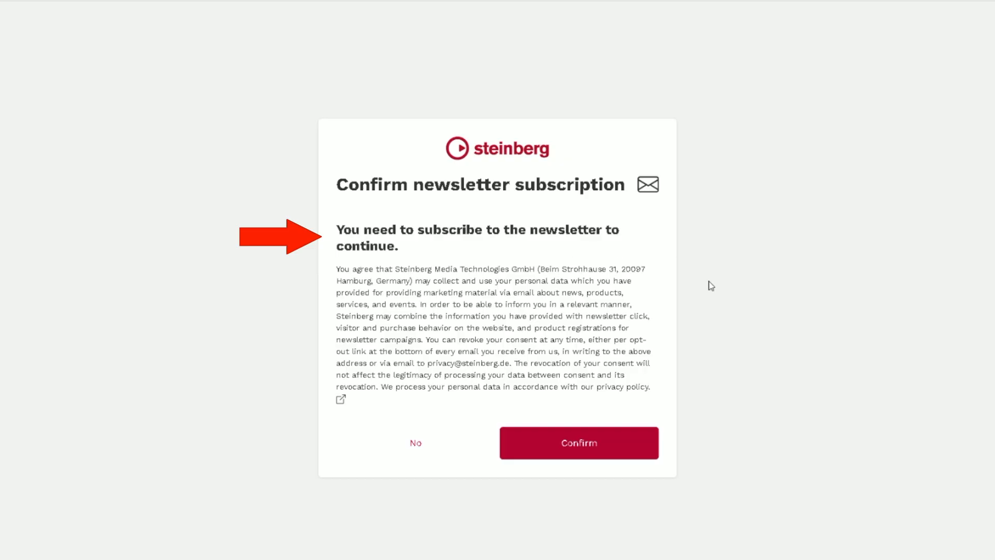
{"action": "left_click", "coordinate": [424, 447]}
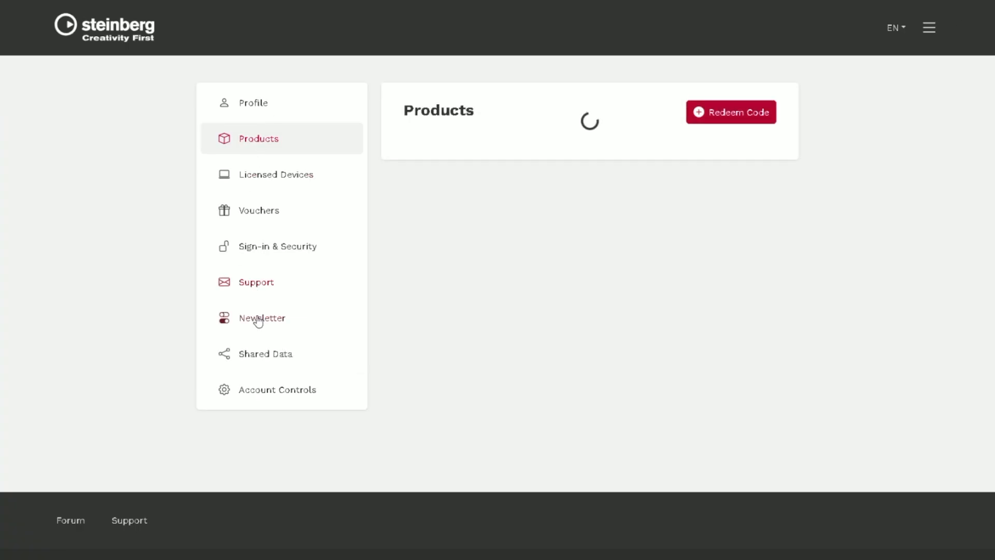
- Turn off e-mails about updates and new products in the Steinberg account's newsletter settings
{"action": "left_click", "coordinate": [257, 318]}
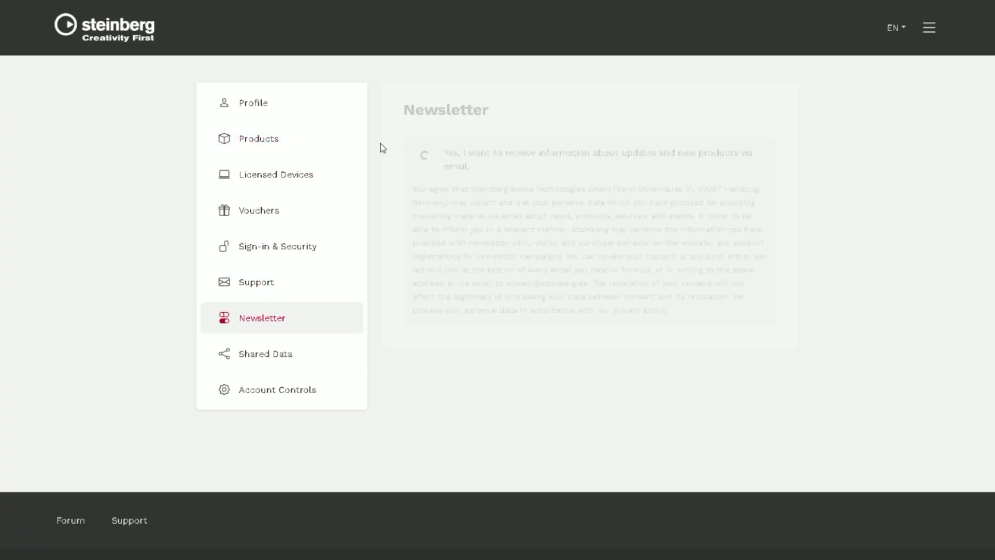
{"action": "left_click", "coordinate": [426, 156]}
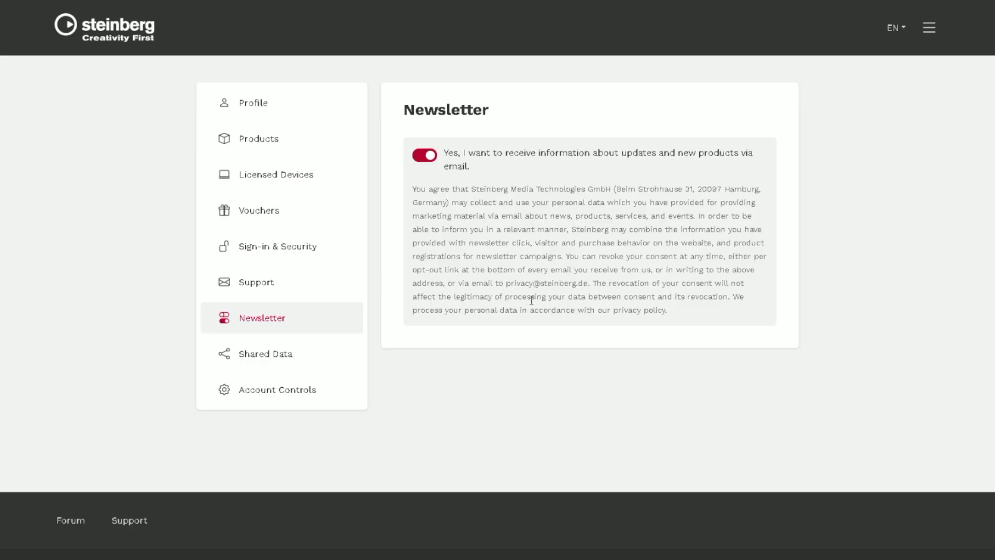
{"action": "left_click", "coordinate": [421, 157]}
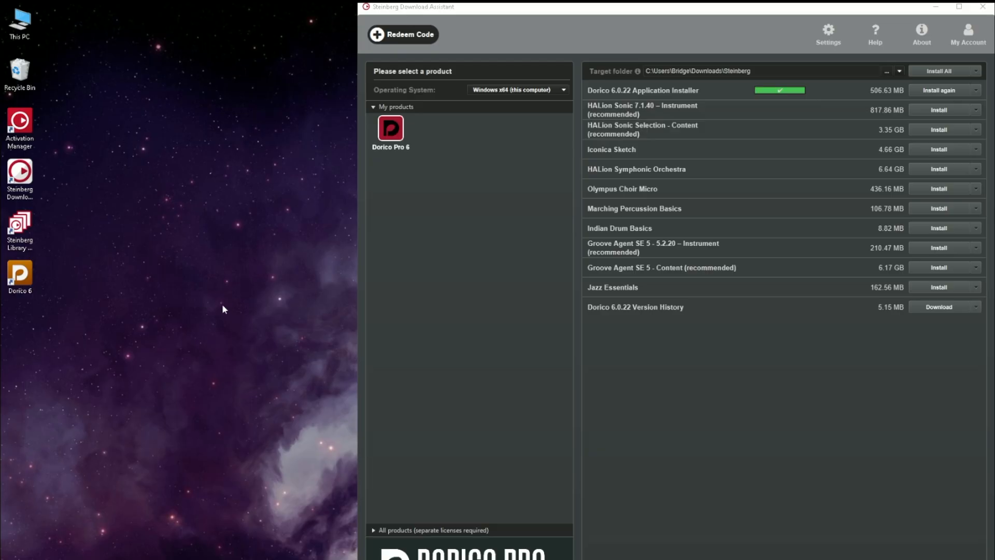
{"action": "left_click", "coordinate": [32, 126]}
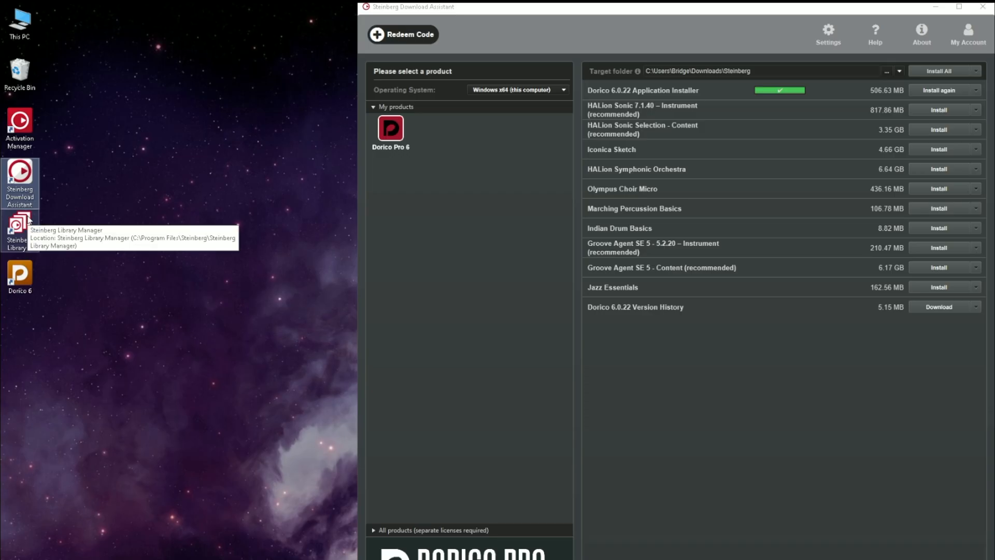
- Look over the installed Steinberg shortcuts, the MuseHub apps catalogue, the Avid Link feed and the Dorico start hub
{"action": "left_click", "coordinate": [18, 277]}
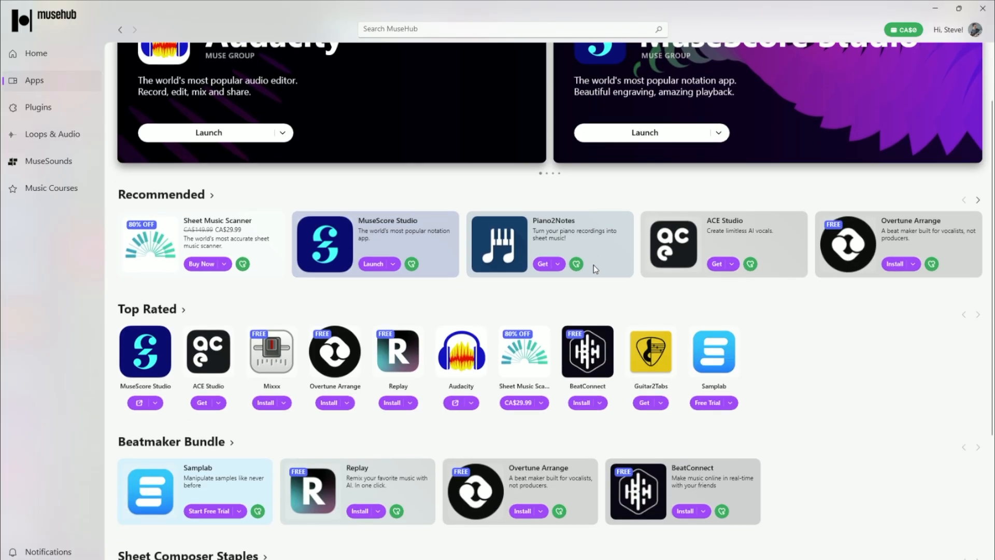
{"action": "scroll", "coordinate": [594, 268], "scroll_direction": "down", "scroll_amount": 4}
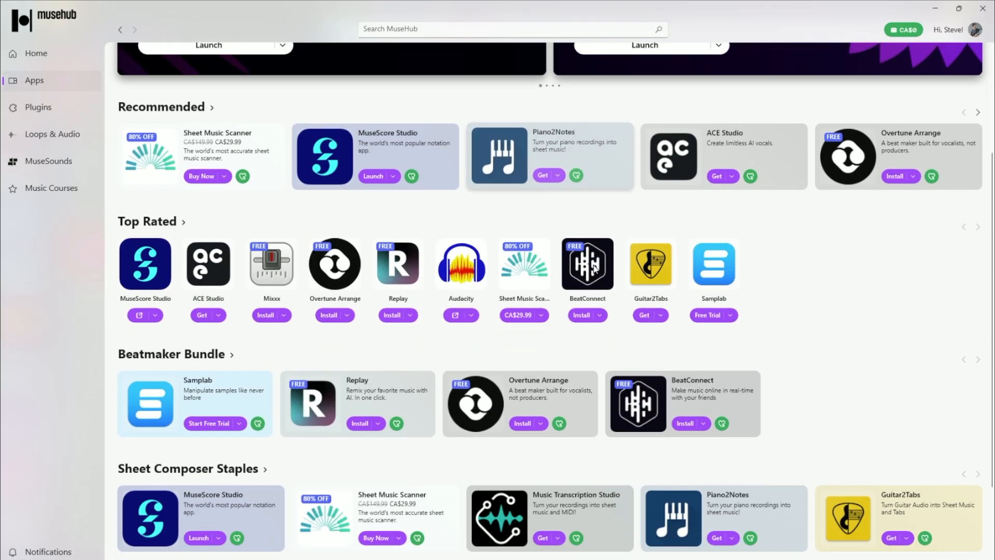
{"action": "scroll", "coordinate": [595, 269], "scroll_direction": "down", "scroll_amount": 3}
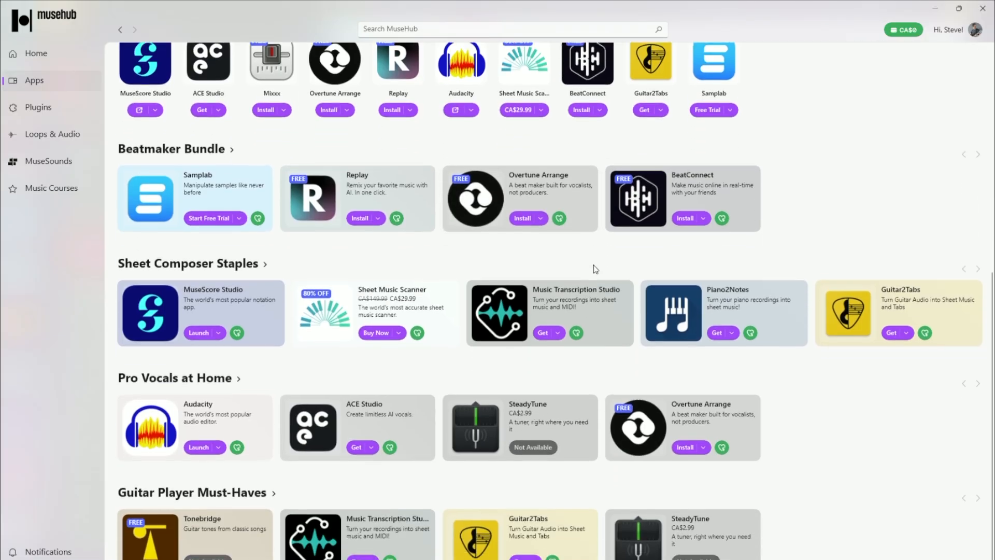
{"action": "scroll", "coordinate": [594, 266], "scroll_direction": "up", "scroll_amount": 4}
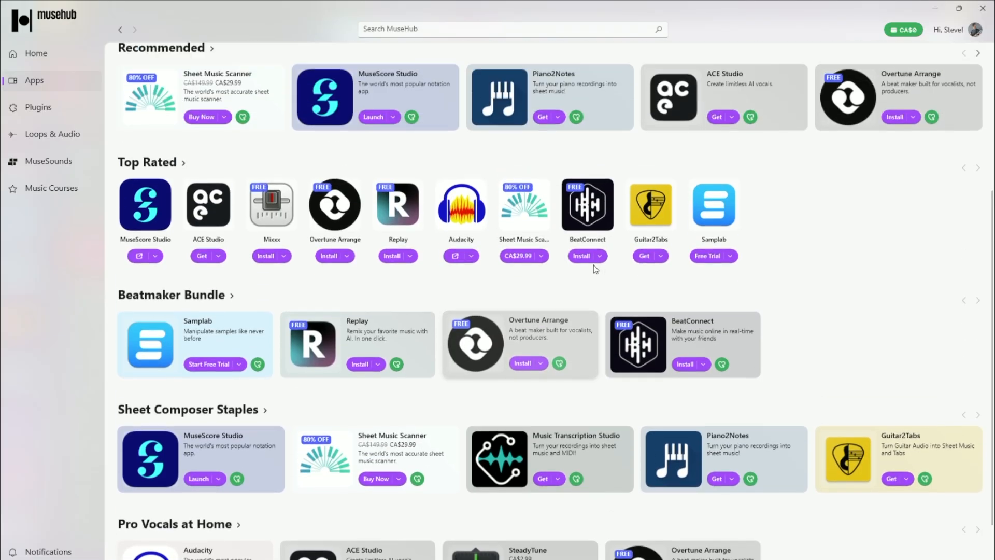
{"action": "scroll", "coordinate": [595, 268], "scroll_direction": "up", "scroll_amount": 2}
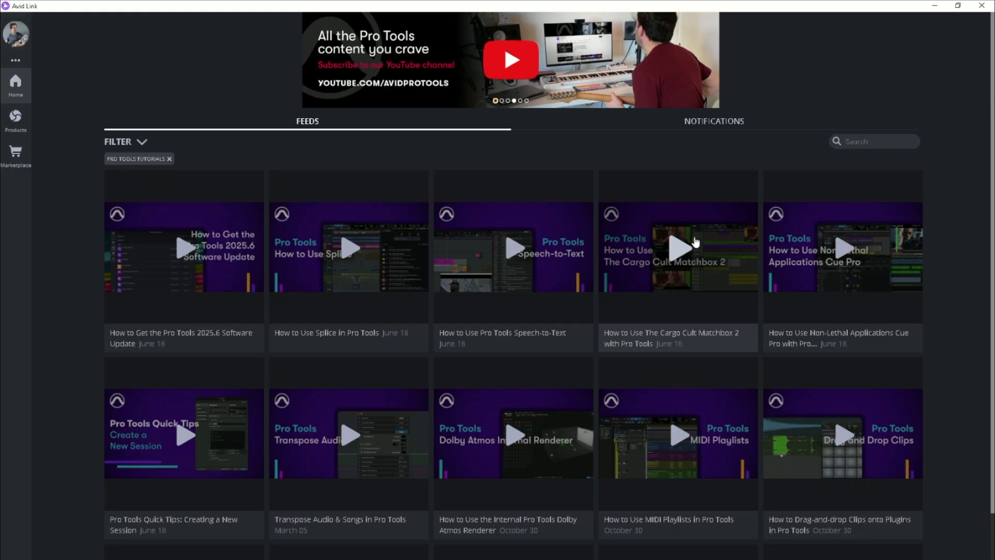
{"action": "scroll", "coordinate": [695, 241], "scroll_direction": "down", "scroll_amount": 3}
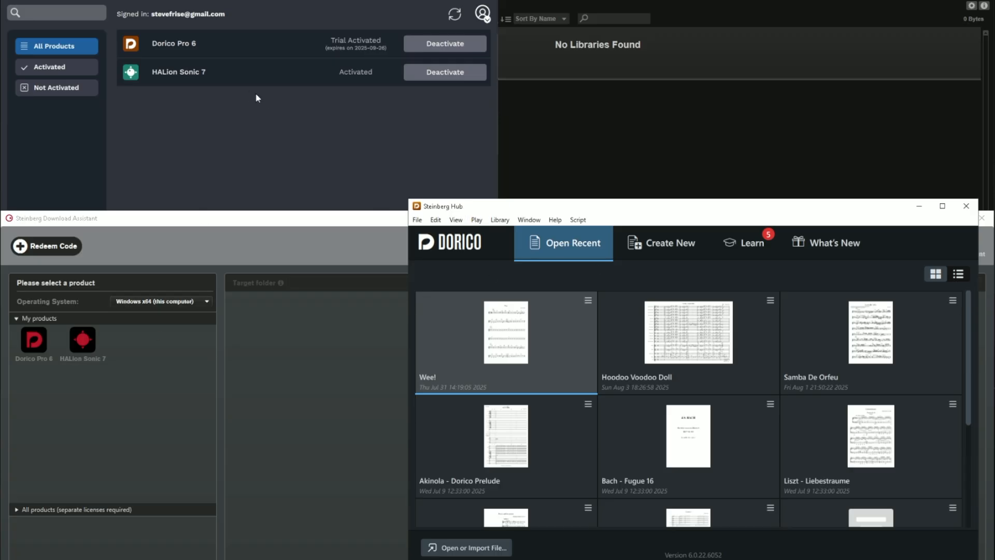
{"action": "mouse_move", "coordinate": [522, 211]}
{"action": "left_mouse_down"}
{"action": "mouse_move", "coordinate": [456, 192]}
{"action": "mouse_move", "coordinate": [489, 177]}
{"action": "mouse_move", "coordinate": [524, 195]}
{"action": "left_mouse_up"}
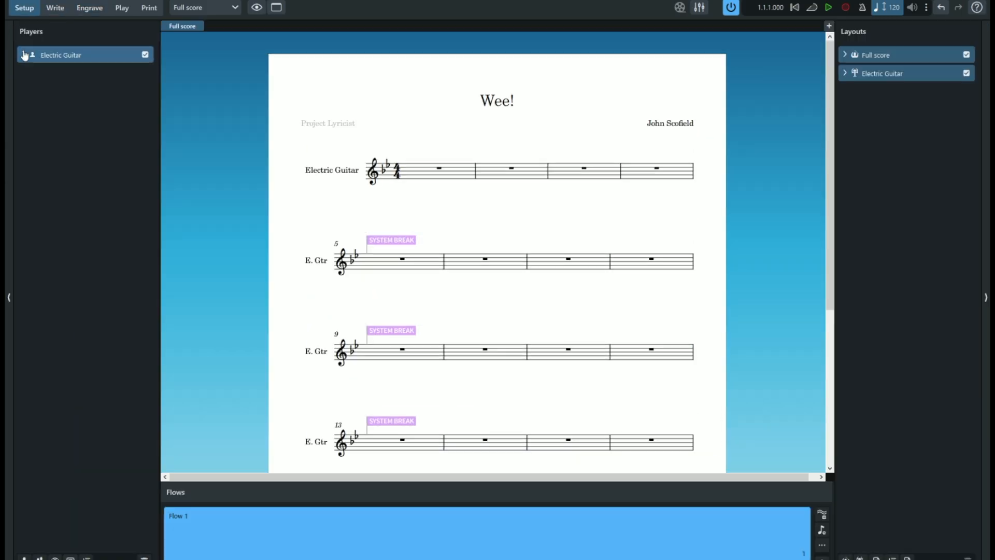
- Browse the new-project template categories from Band to Solo, including the Jazz trio, Jazz quartet and Big band templates
{"action": "left_click", "coordinate": [24, 56]}
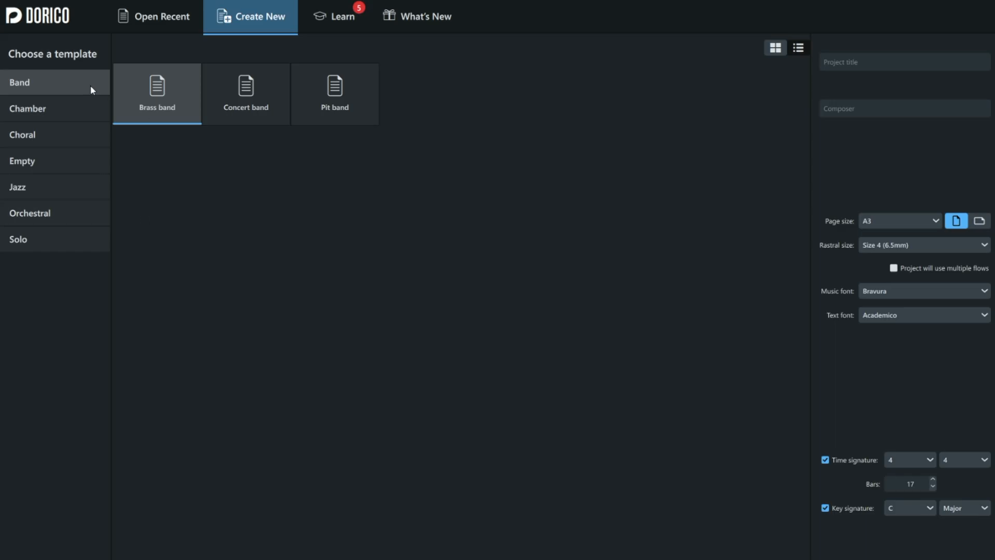
{"action": "left_click", "coordinate": [48, 107]}
{"action": "left_click", "coordinate": [46, 130]}
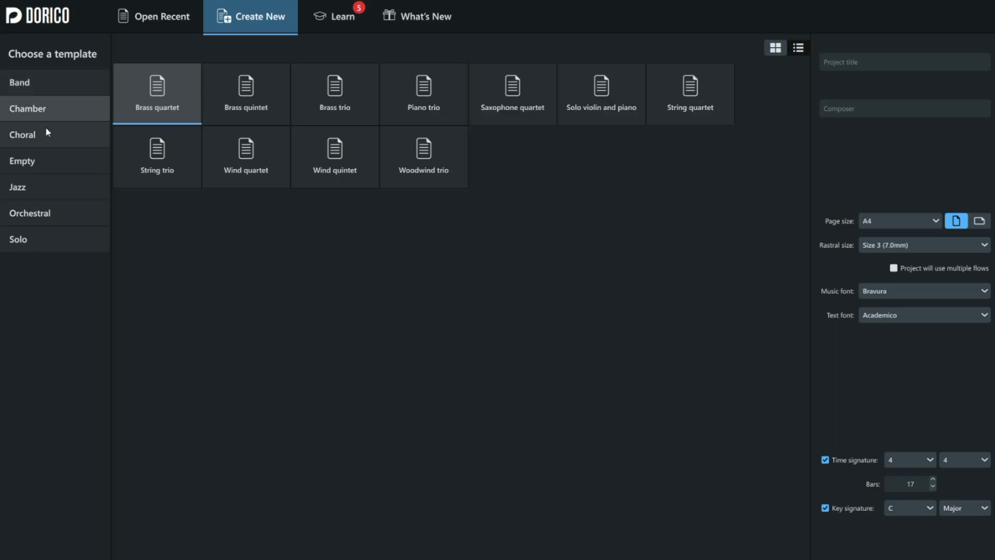
{"action": "left_click", "coordinate": [36, 161]}
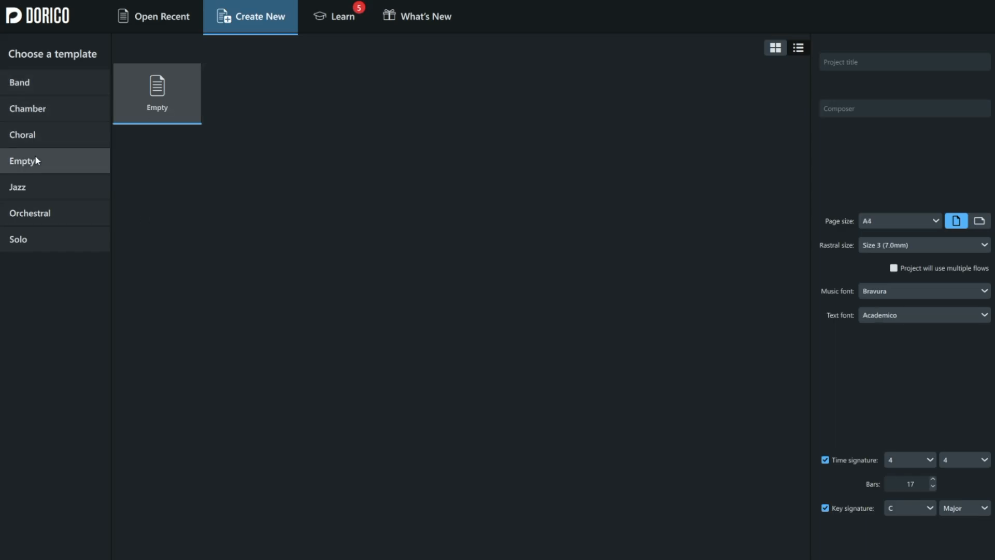
{"action": "left_click", "coordinate": [29, 186]}
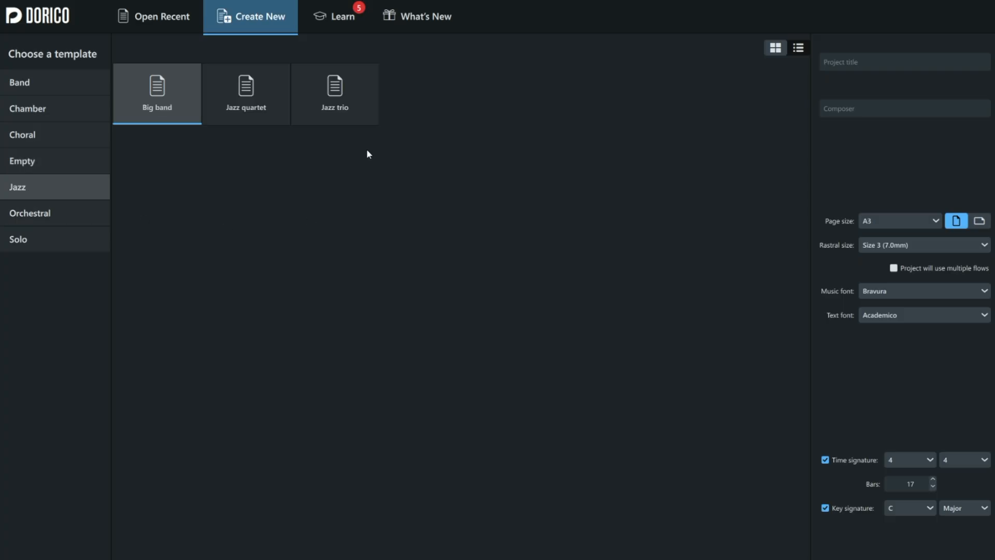
{"action": "left_click", "coordinate": [356, 117]}
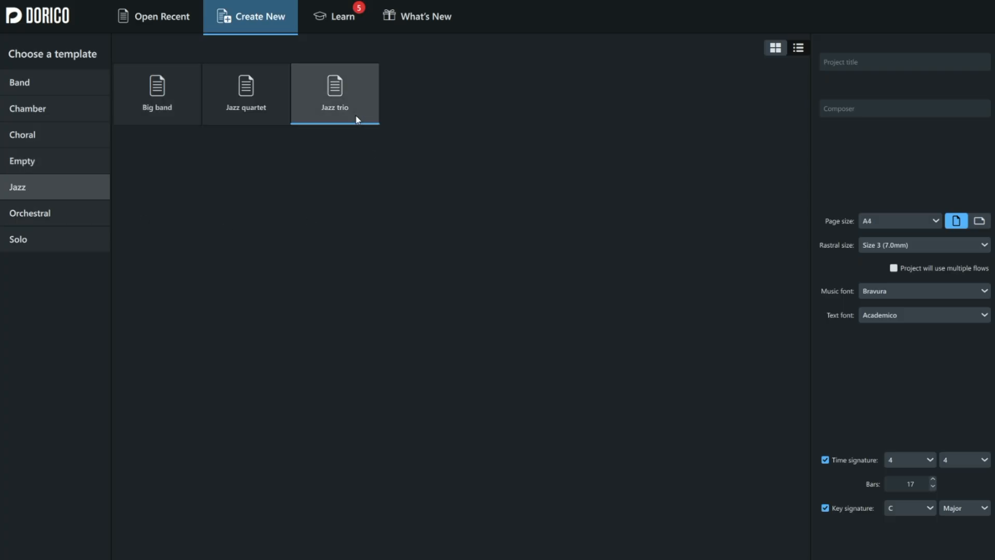
{"action": "left_click", "coordinate": [217, 89]}
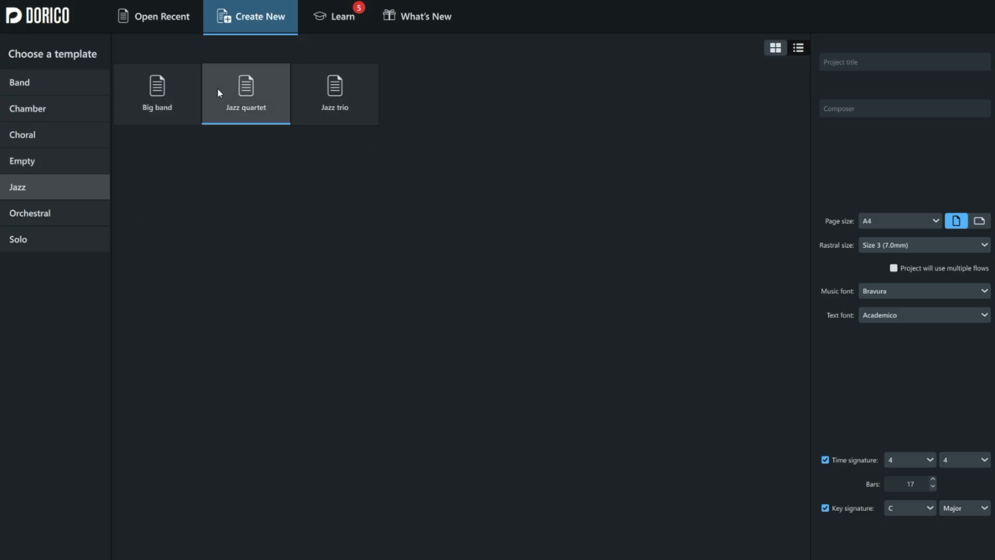
{"action": "left_click", "coordinate": [163, 120]}
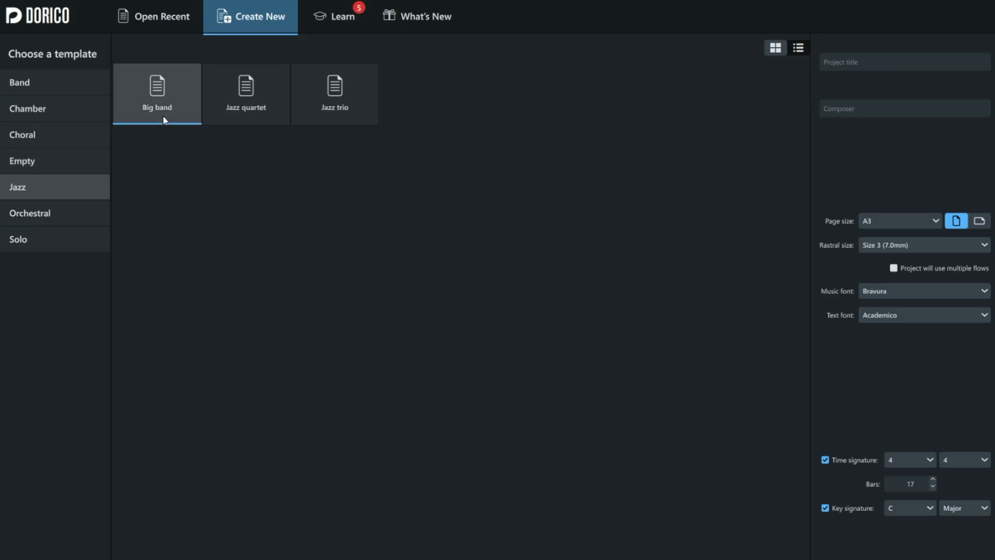
{"action": "left_click", "coordinate": [90, 216]}
{"action": "left_click", "coordinate": [83, 241]}
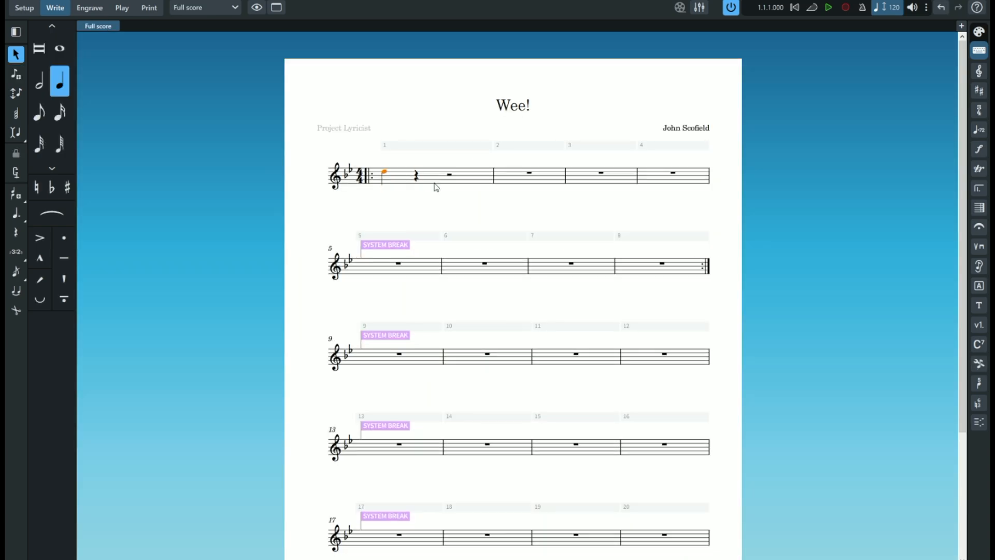
- Visit the Write, Engrave, Play and Print modes of the untitled project in turn and return to Setup mode
{"action": "double_click", "coordinate": [451, 177]}
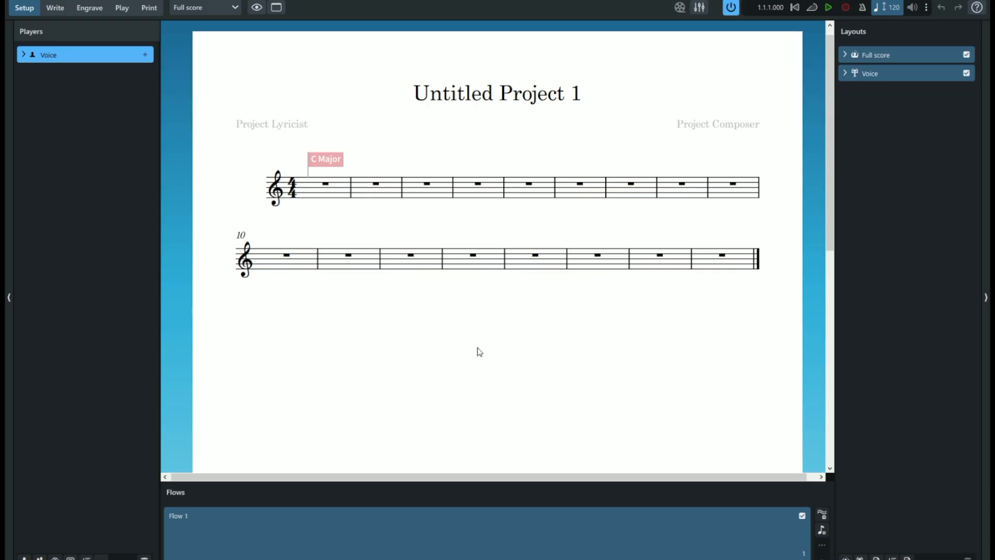
{"action": "left_click", "coordinate": [55, 7]}
{"action": "left_click", "coordinate": [88, 8]}
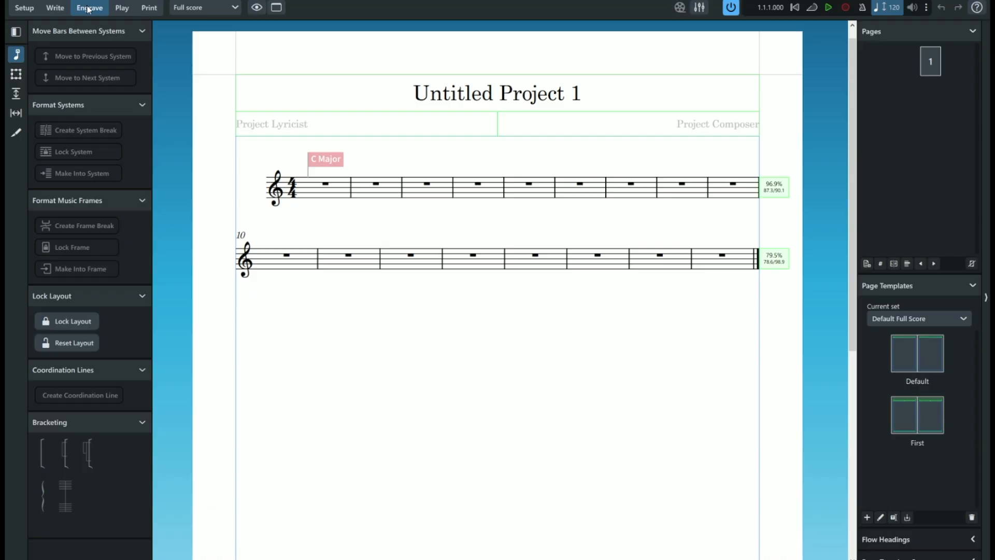
{"action": "left_click", "coordinate": [122, 7]}
{"action": "left_click", "coordinate": [156, 9]}
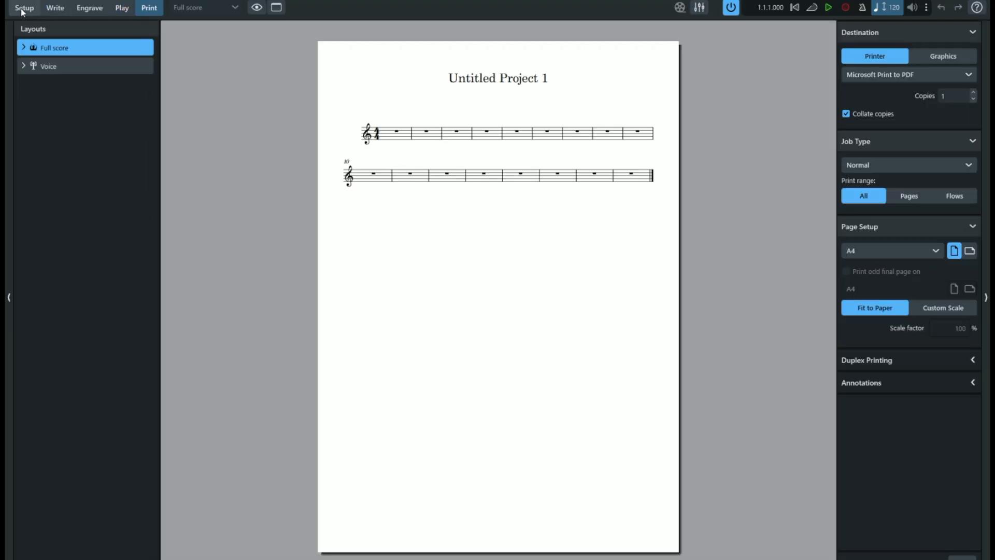
{"action": "left_click", "coordinate": [23, 8]}
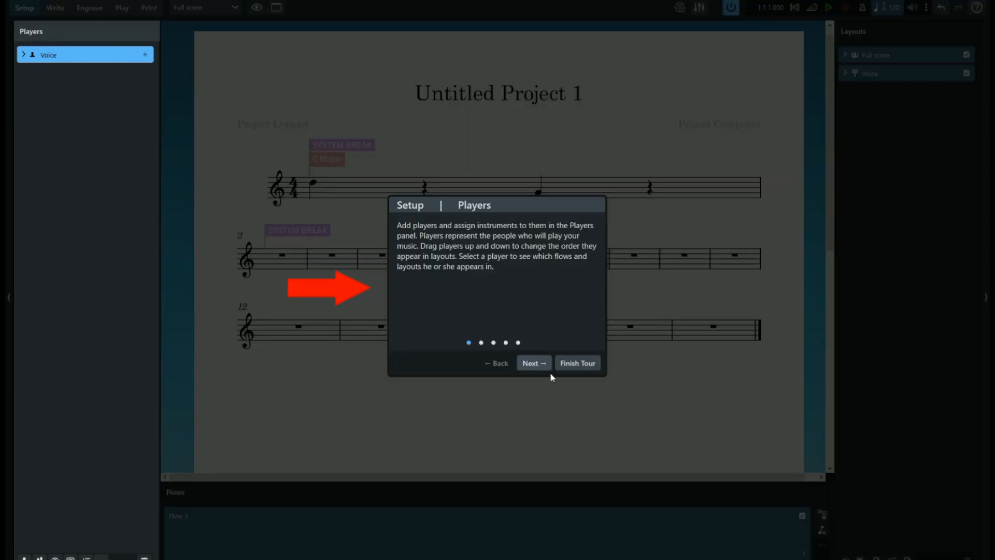
- Advance through the Setup mode tour past the Players and Flows explanations
{"action": "left_click", "coordinate": [534, 363]}
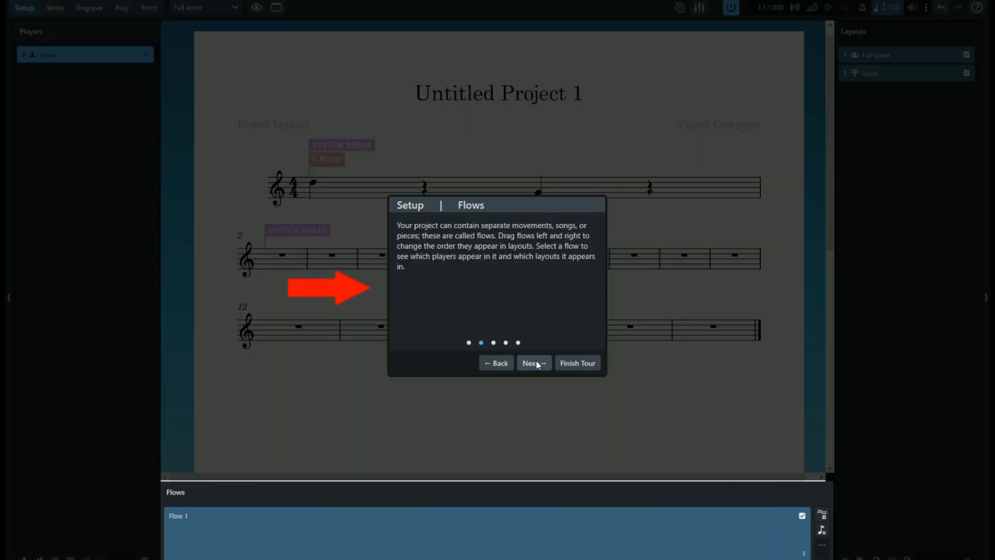
{"action": "left_click", "coordinate": [534, 363]}
{"action": "left_click", "coordinate": [536, 362]}
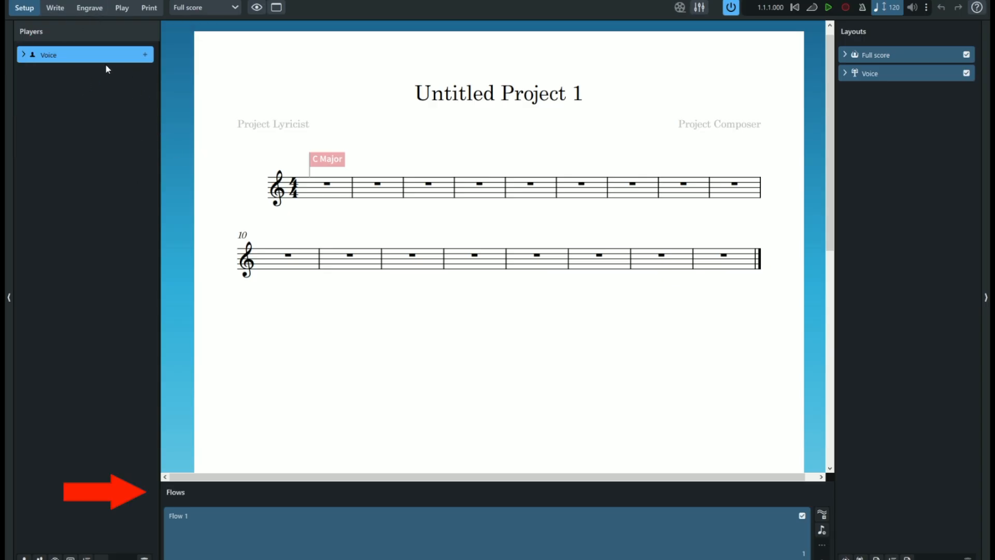
- In Write mode, enter quarter notes D on beat 1 and G on beat 3 of the first bar
{"action": "left_click", "coordinate": [55, 8]}
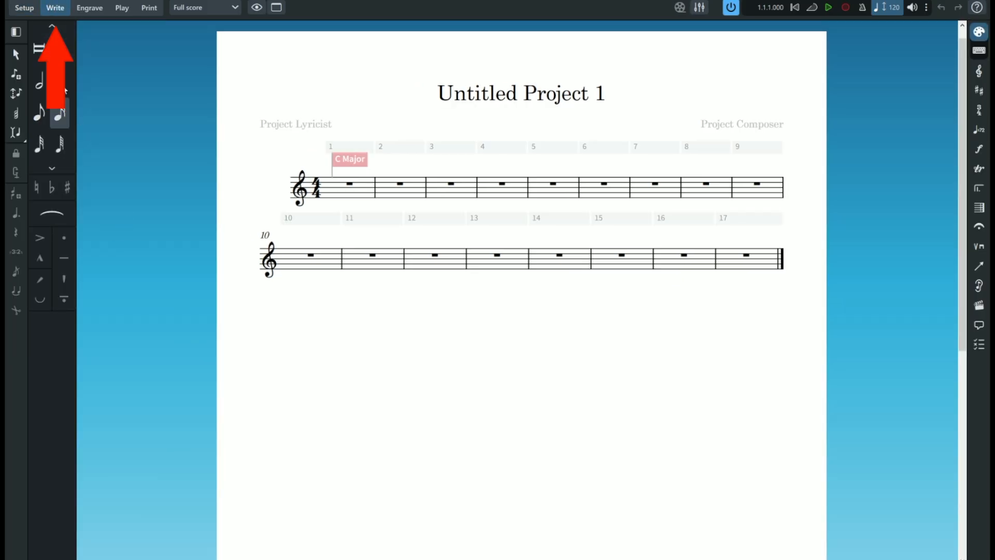
{"action": "left_click", "coordinate": [334, 183]}
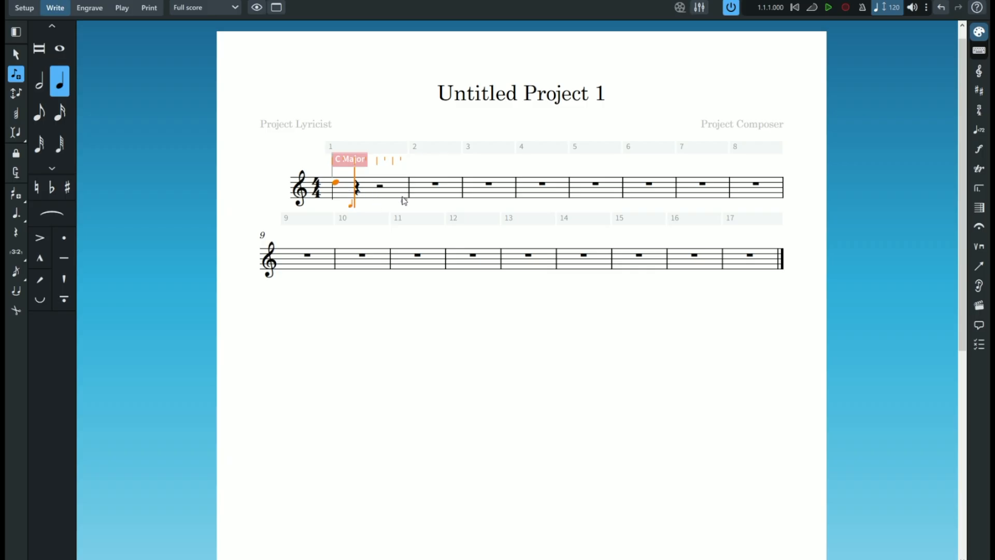
{"action": "left_click", "coordinate": [377, 195]}
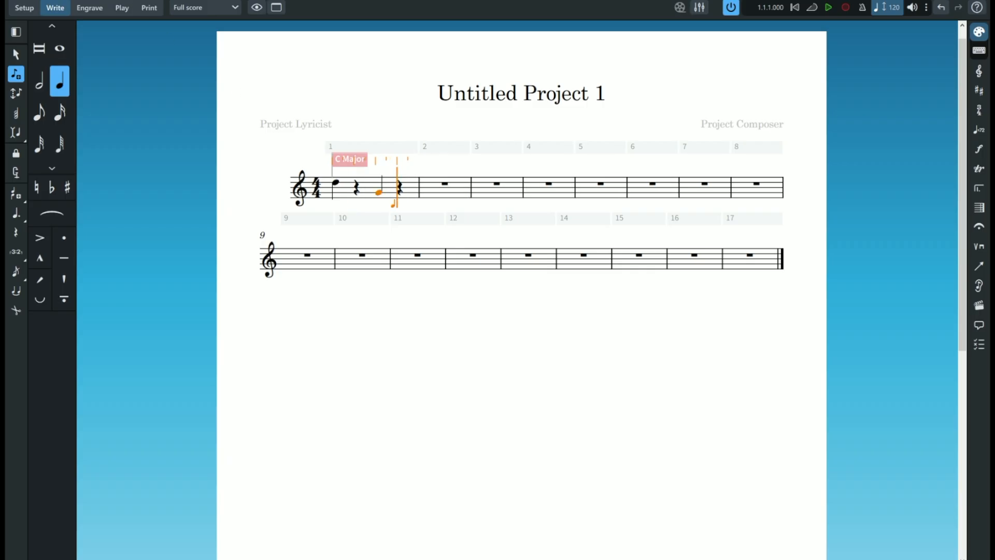
- In Engrave mode, try placing bar 1 on a system of its own and undo that layout change
{"action": "left_click", "coordinate": [90, 8]}
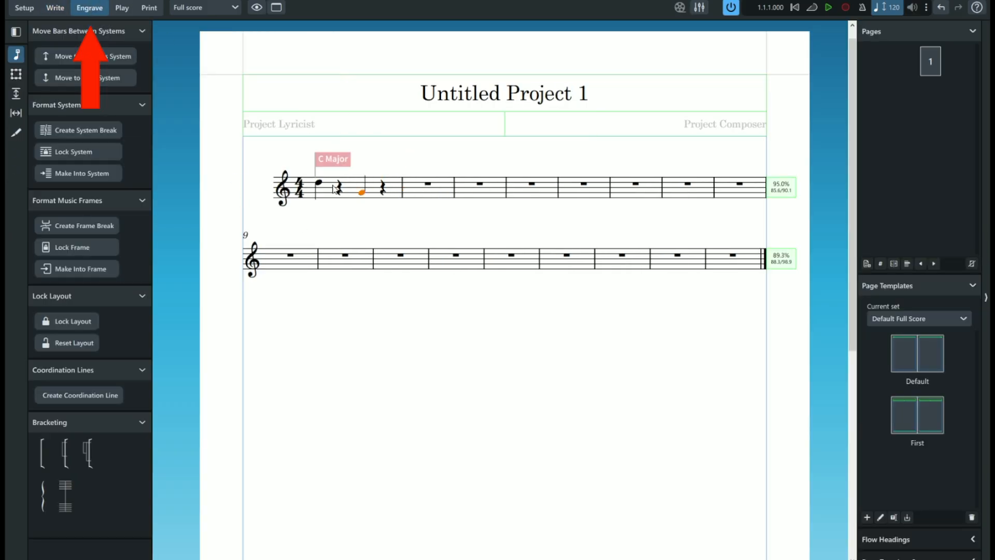
{"action": "left_click", "coordinate": [320, 184]}
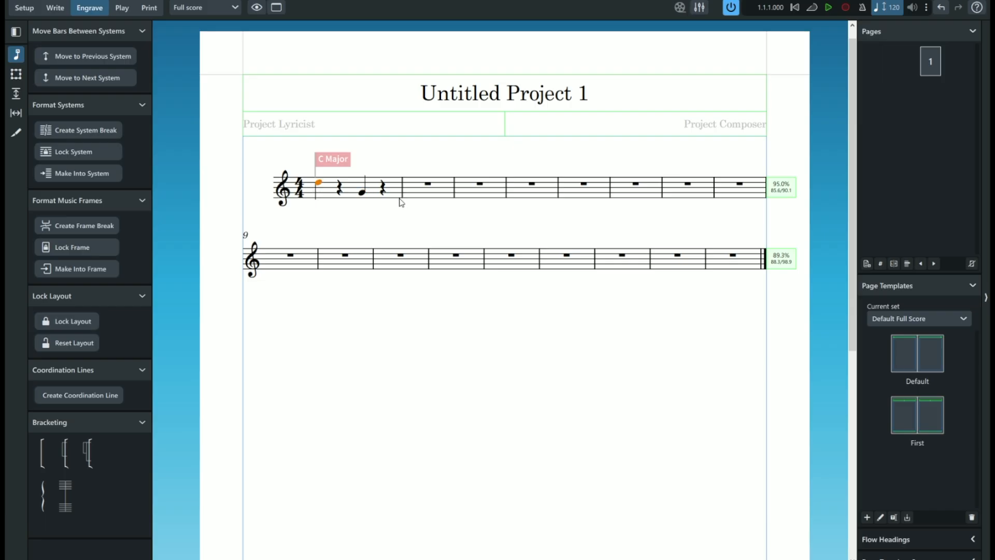
{"action": "left_click", "coordinate": [87, 58]}
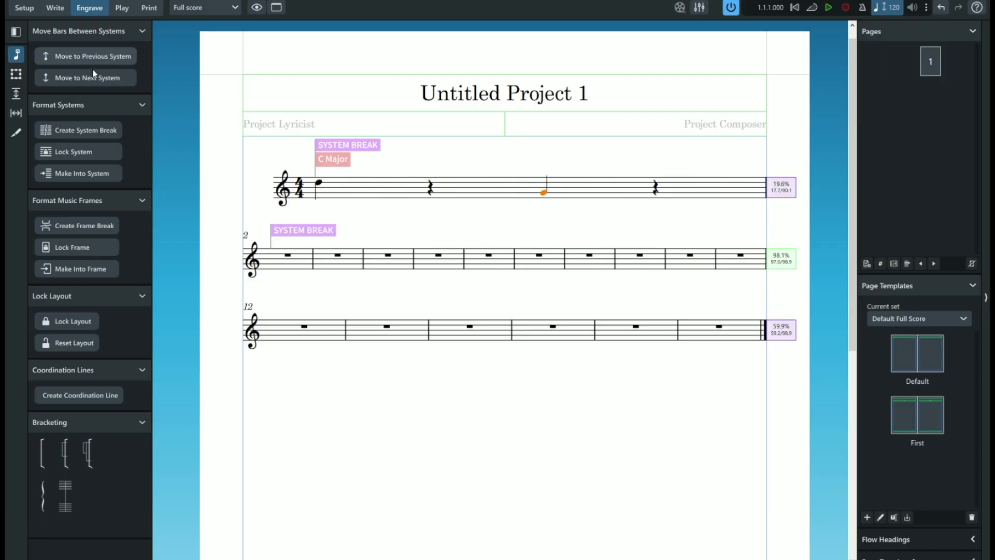
{"action": "key", "text": "ctrl+z"}
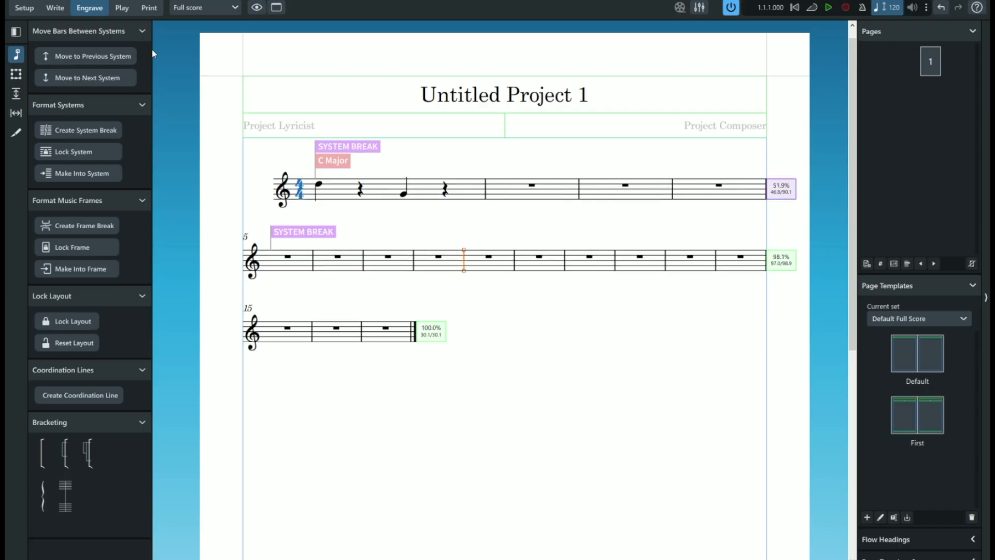
- Arrange the bars after bar 4 into systems of four, moving the surplus bars to the next system
{"action": "left_click", "coordinate": [103, 78]}
{"action": "left_click", "coordinate": [122, 77]}
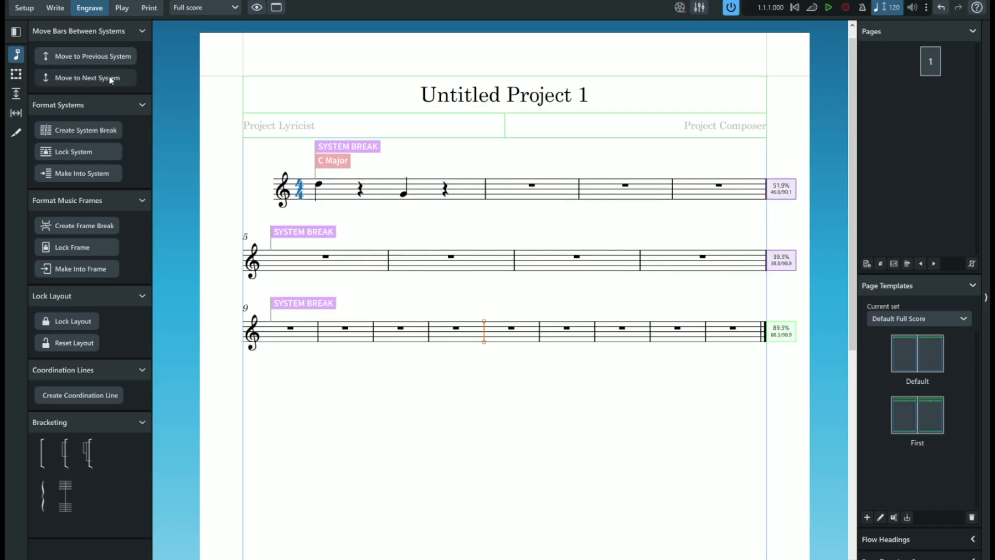
{"action": "left_click", "coordinate": [664, 407]}
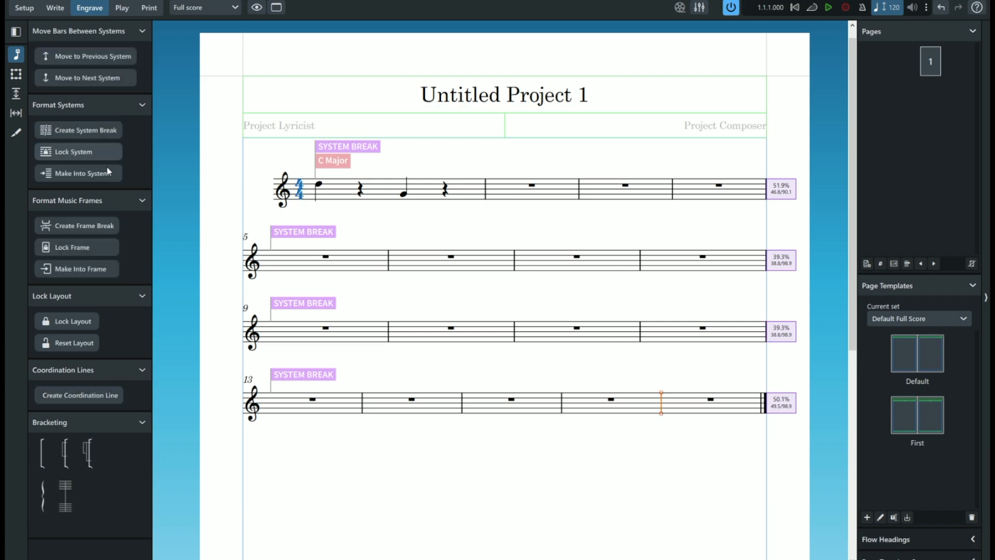
{"action": "left_click", "coordinate": [99, 78]}
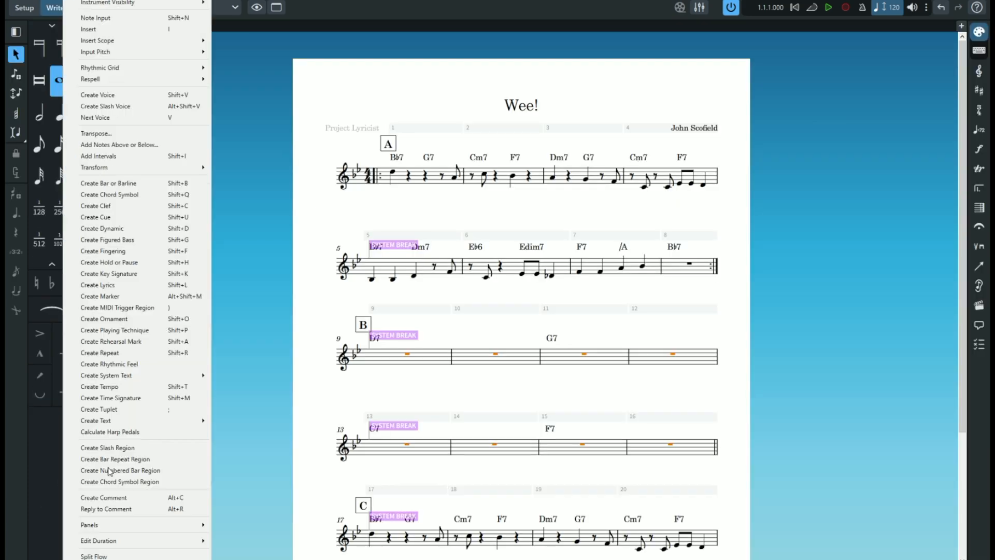
- Create slash regions across bars 9 to 12 and bars 13 to 16 of the Wee! score
{"action": "right_click", "coordinate": [669, 369]}
{"action": "key", "text": "Escape"}
{"action": "left_click", "coordinate": [698, 363]}
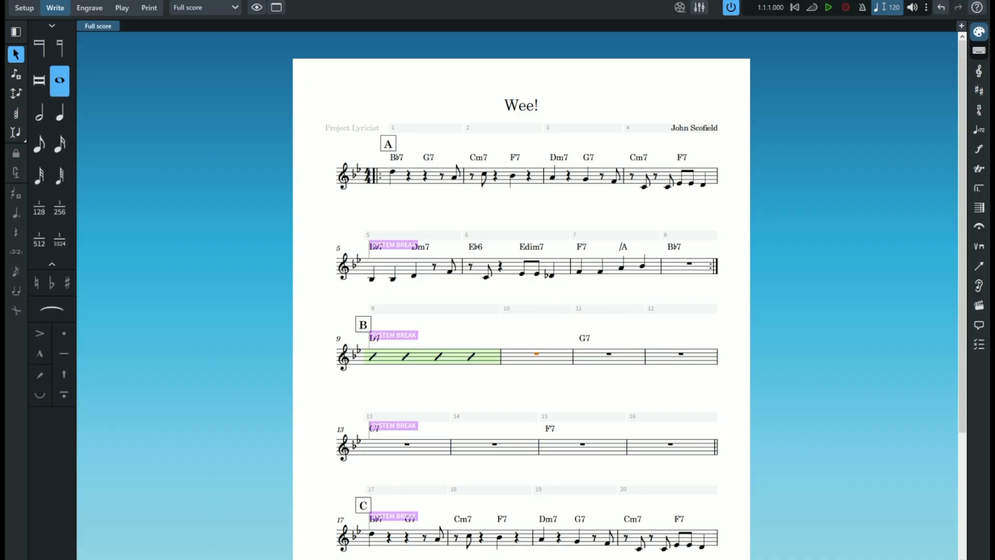
{"action": "key", "text": "r"}
{"action": "key", "text": "r"}
{"action": "key", "text": "r"}
{"action": "key", "text": "r"}
{"action": "key", "text": "r"}
{"action": "key", "text": "r"}
{"action": "key", "text": "r"}
{"action": "key", "text": "j"}
{"action": "key", "text": "Escape"}
- Look at the score's context options and open Play mode to view the Wee! track and chords
{"action": "left_click", "coordinate": [89, 8]}
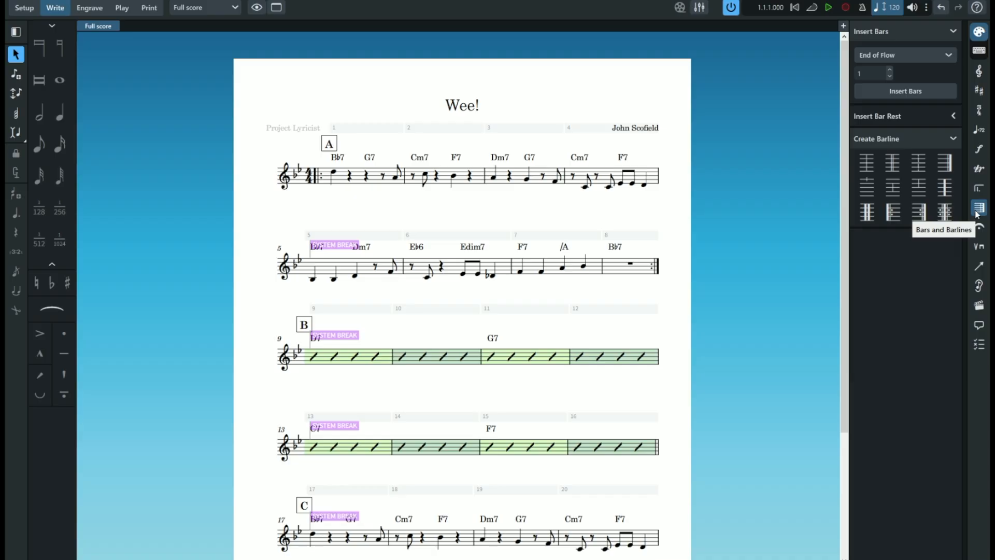
{"action": "right_click", "coordinate": [281, 250]}
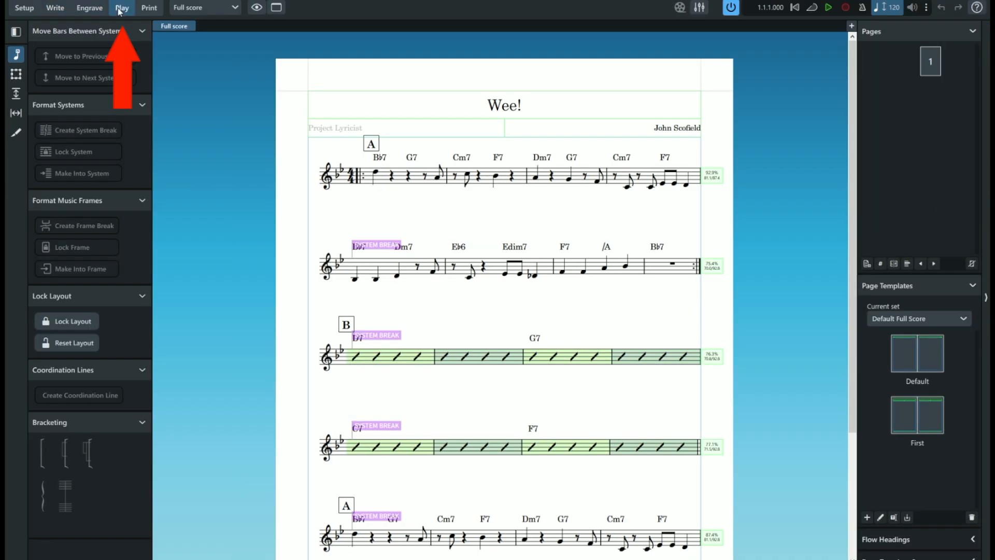
{"action": "left_click", "coordinate": [121, 9]}
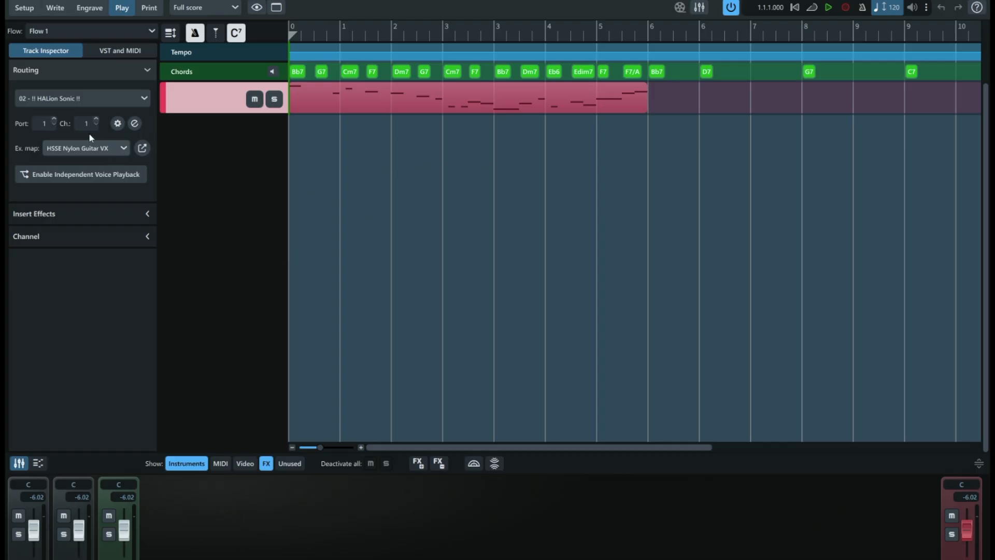
- Look through the Wee! track's insert effect choices and expression map options in Play mode
{"action": "left_click", "coordinate": [62, 213]}
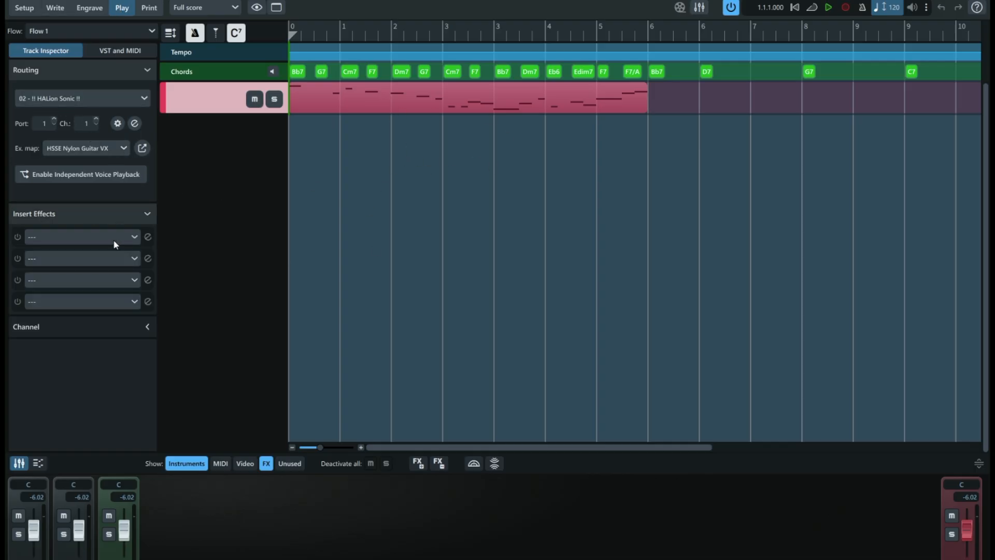
{"action": "left_click", "coordinate": [114, 237]}
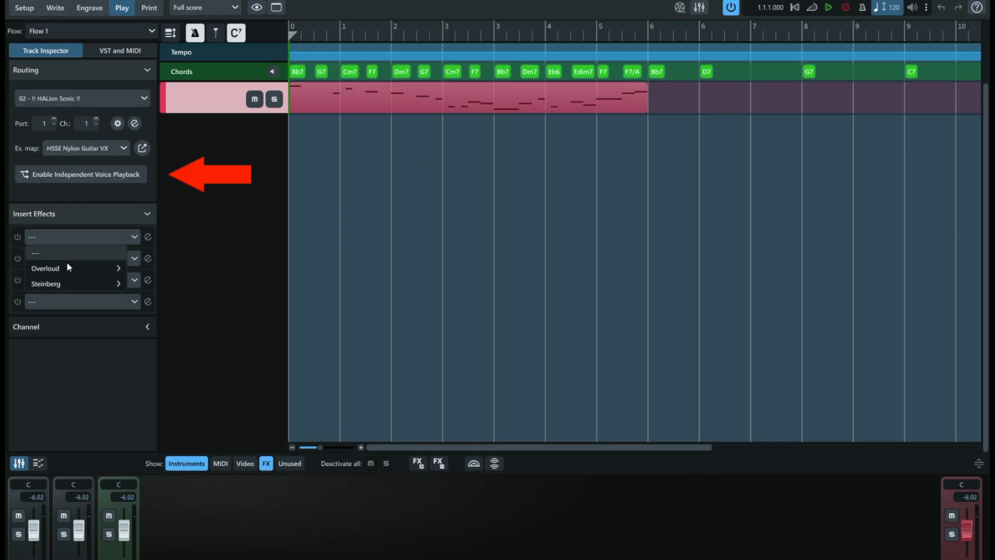
{"action": "left_click", "coordinate": [74, 152]}
{"action": "left_click", "coordinate": [74, 152]}
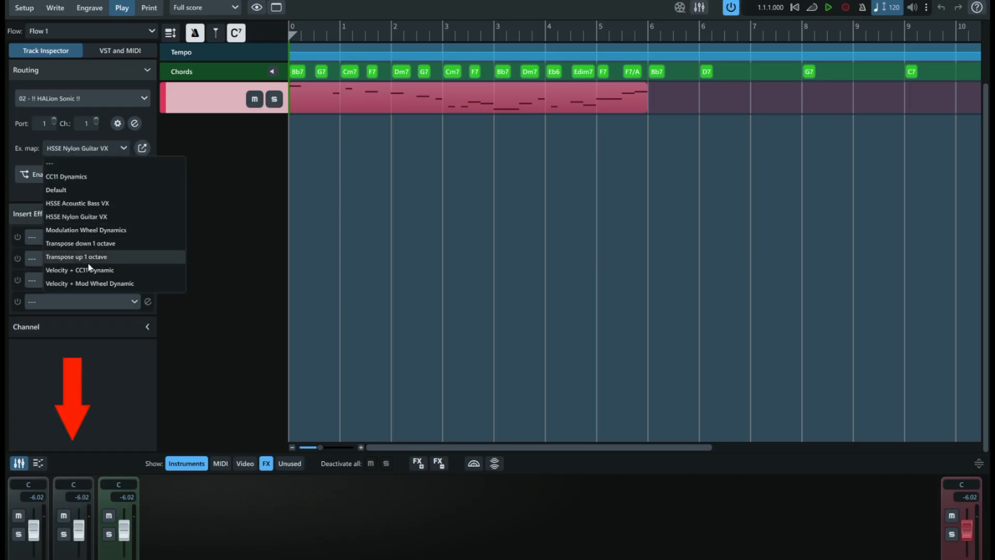
{"action": "left_click", "coordinate": [94, 430]}
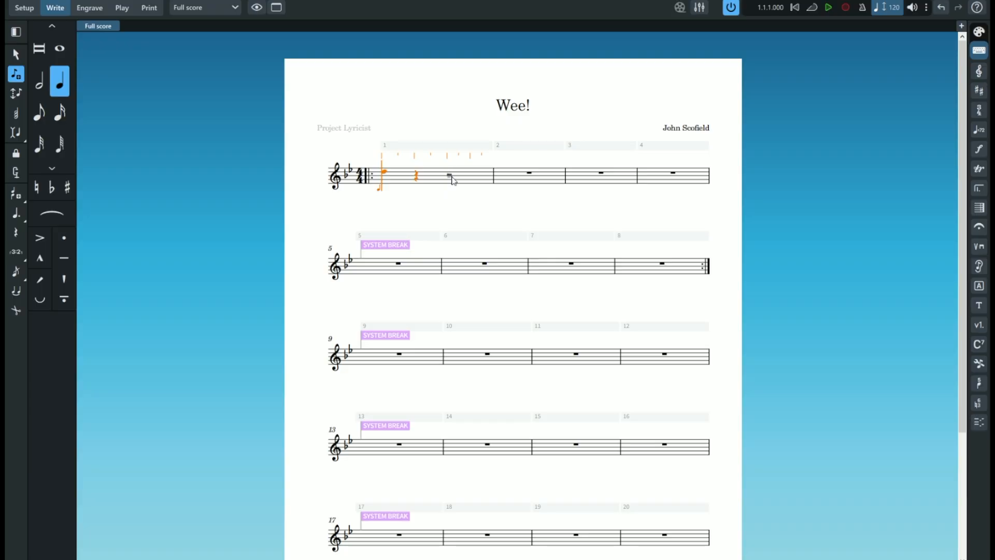
- In Write mode, replace the B quarter notes on beats 3 and 4 of bar 1 with rests
{"action": "right_click", "coordinate": [445, 173]}
{"action": "key", "text": "Escape"}
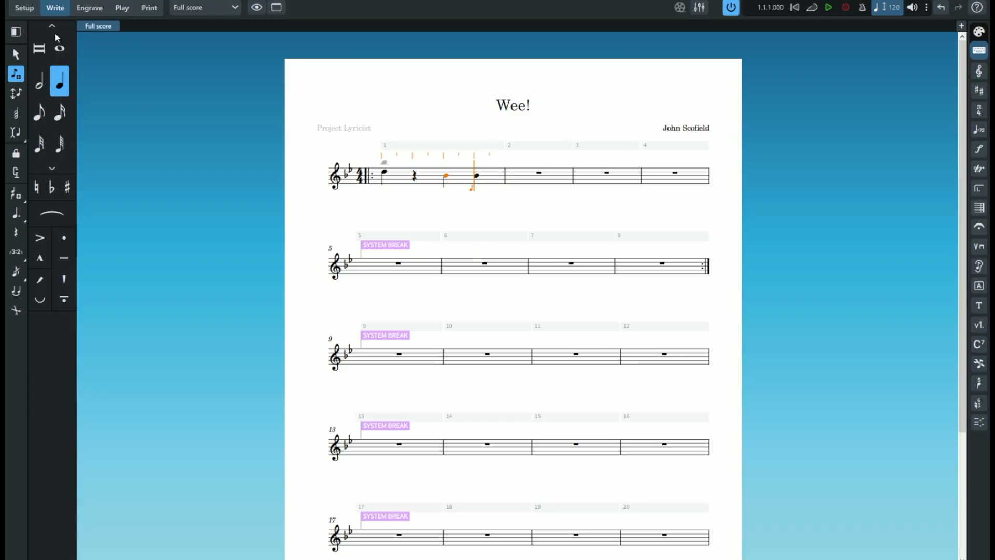
{"action": "left_click", "coordinate": [59, 169]}
{"action": "left_click", "coordinate": [16, 232]}
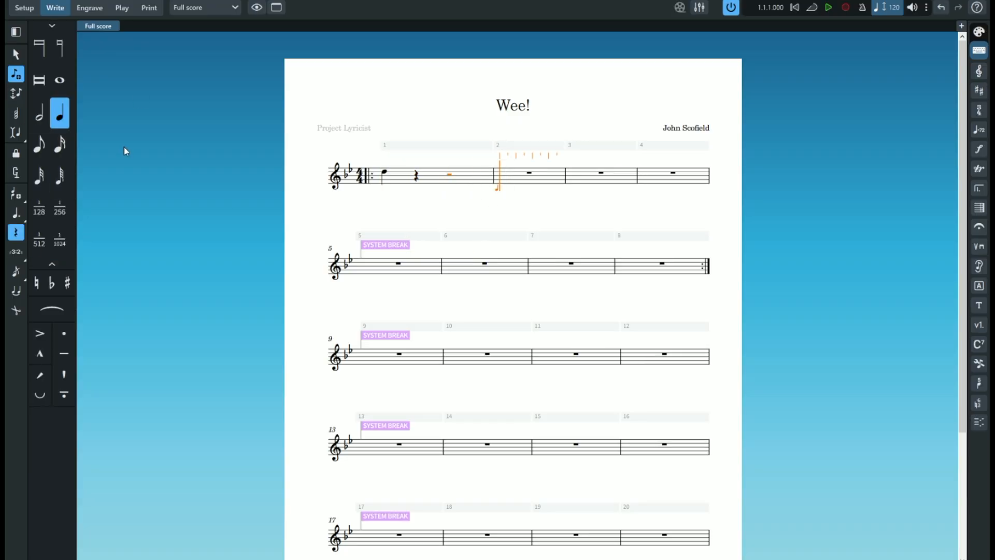
{"action": "left_click", "coordinate": [448, 180]}
{"action": "left_click", "coordinate": [15, 232]}
{"action": "left_click", "coordinate": [449, 178]}
{"action": "left_click", "coordinate": [15, 232]}
{"action": "left_click", "coordinate": [450, 182]}
{"action": "left_click", "coordinate": [415, 180]}
{"action": "left_click", "coordinate": [448, 182]}
{"action": "key", "text": "7"}
{"action": "left_click", "coordinate": [451, 183]}
{"action": "key", "text": "6"}
- Enter a B quarter note on beat 3 and two B eighth notes on beat 4 of bar 1
{"action": "key", "text": "Left"}
{"action": "key", "text": "Left"}
{"action": "key", "text": "Left"}
{"action": "key", "text": "Right"}
{"action": "key", "text": "Escape"}
{"action": "key", "text": "Return"}
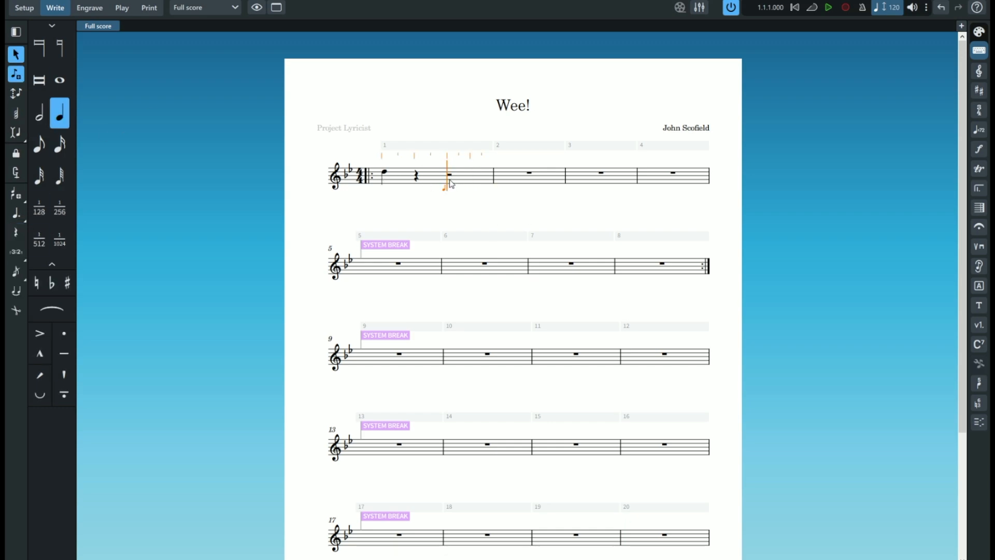
{"action": "key", "text": "Escape"}
{"action": "left_click", "coordinate": [16, 74]}
{"action": "left_click", "coordinate": [16, 58]}
{"action": "left_click", "coordinate": [448, 176]}
{"action": "key", "text": "5"}
{"action": "left_click", "coordinate": [473, 177]}
{"action": "left_click", "coordinate": [493, 176]}
{"action": "key", "text": "Left"}
{"action": "key", "text": "Left"}
{"action": "key", "text": "Left"}
{"action": "key", "text": "Left"}
{"action": "key", "text": "comma"}
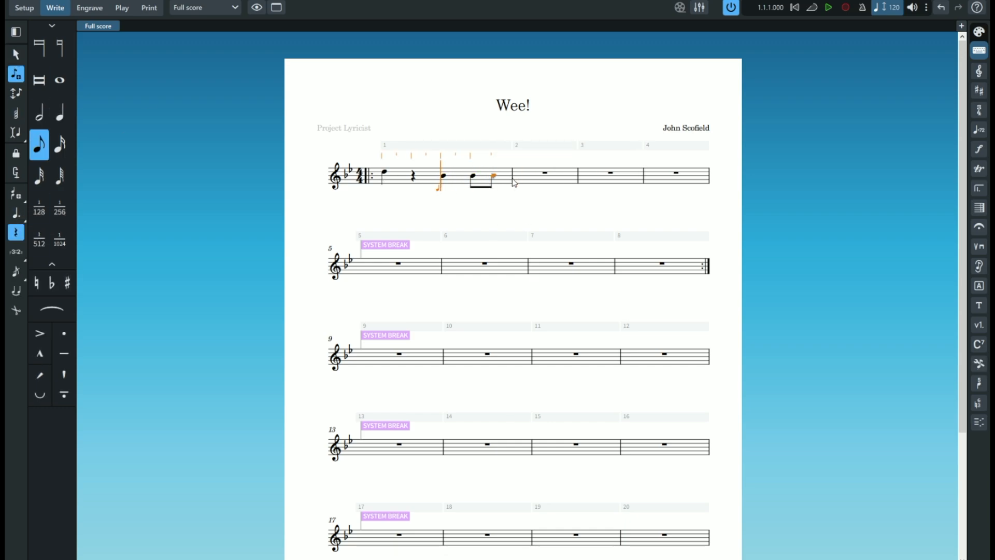
- Turn beat 3 of bar 1 into a quarter rest and the first half of beat 4 into an eighth rest
{"action": "key", "text": "6"}
{"action": "left_click", "coordinate": [444, 178]}
{"action": "left_click", "coordinate": [39, 145]}
{"action": "left_click", "coordinate": [474, 179]}
- Enter an eighth rest followed by a C eighth note on beat 1 of bar 2
{"action": "left_click", "coordinate": [526, 178]}
{"action": "key", "text": "Left"}
{"action": "left_click", "coordinate": [521, 175]}
{"action": "left_click", "coordinate": [16, 232]}
{"action": "left_click", "coordinate": [524, 178]}
{"action": "left_click", "coordinate": [16, 232]}
{"action": "left_click", "coordinate": [500, 177]}
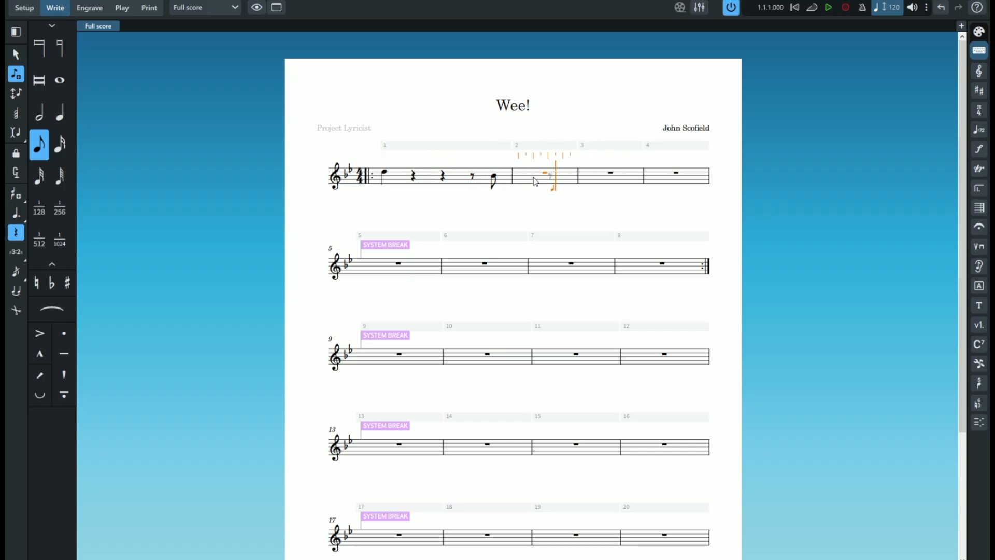
{"action": "left_click", "coordinate": [520, 177]}
{"action": "left_click", "coordinate": [16, 232]}
{"action": "left_click", "coordinate": [521, 178]}
{"action": "left_click", "coordinate": [520, 175]}
{"action": "left_click", "coordinate": [16, 232]}
{"action": "left_click", "coordinate": [501, 177]}
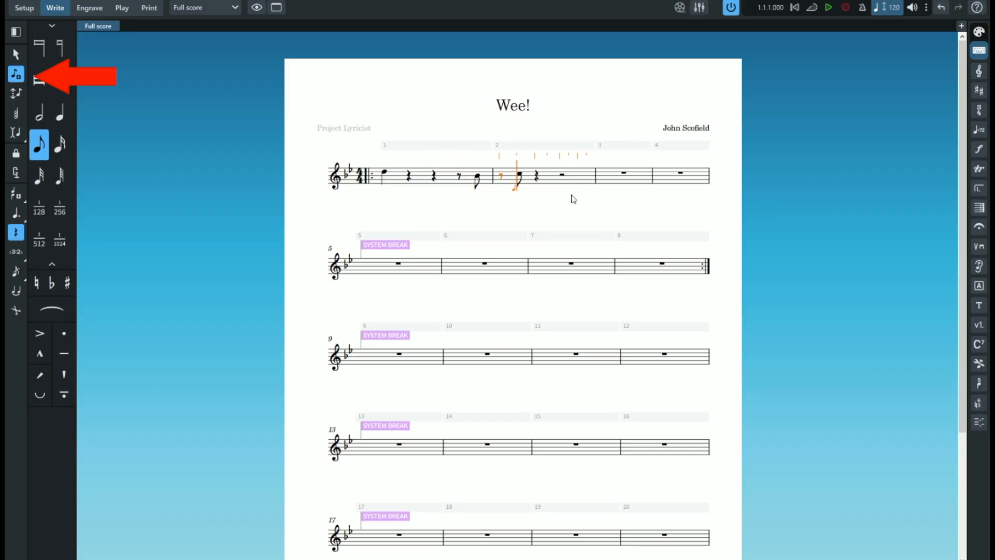
- Enter a B quarter note on beat 3 of bar 2, then go back to the last eighth note of bar 1
{"action": "left_click", "coordinate": [60, 113]}
{"action": "left_click", "coordinate": [564, 179]}
{"action": "left_click", "coordinate": [16, 232]}
{"action": "left_click", "coordinate": [563, 178]}
{"action": "key", "text": "Left"}
{"action": "key", "text": "Left"}
{"action": "key", "text": "Left"}
{"action": "key", "text": "Left"}
{"action": "key", "text": "Left"}
{"action": "key", "text": "Left"}
{"action": "key", "text": "Left"}
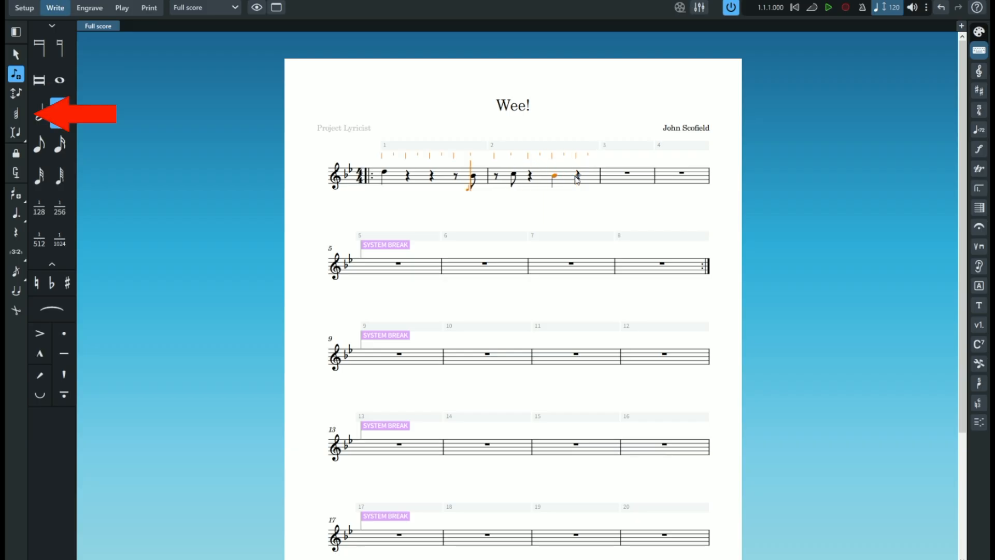
{"action": "left_click", "coordinate": [473, 177]}
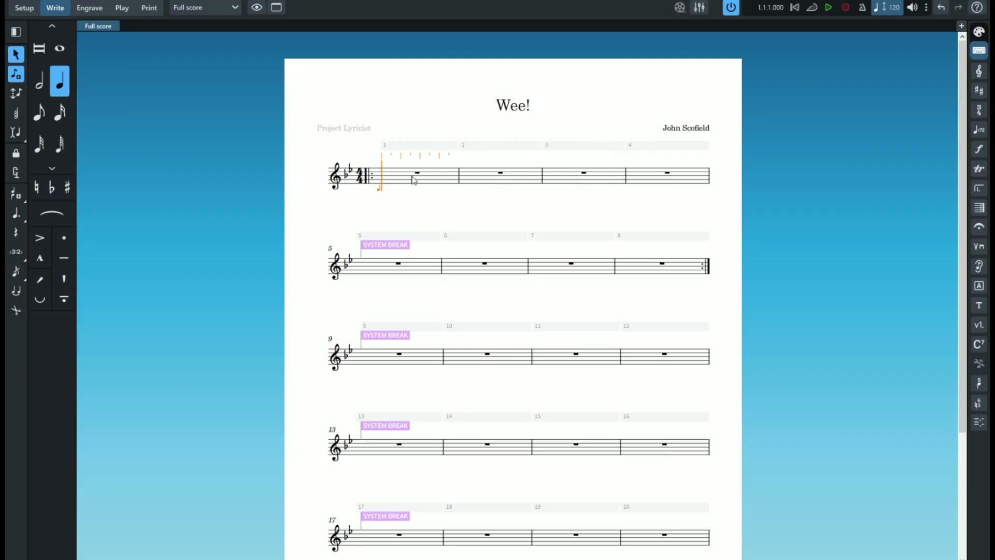
- Add a low D quarter note at the start of bar 1 and return from the part layout to the full score
{"action": "left_click", "coordinate": [385, 184]}
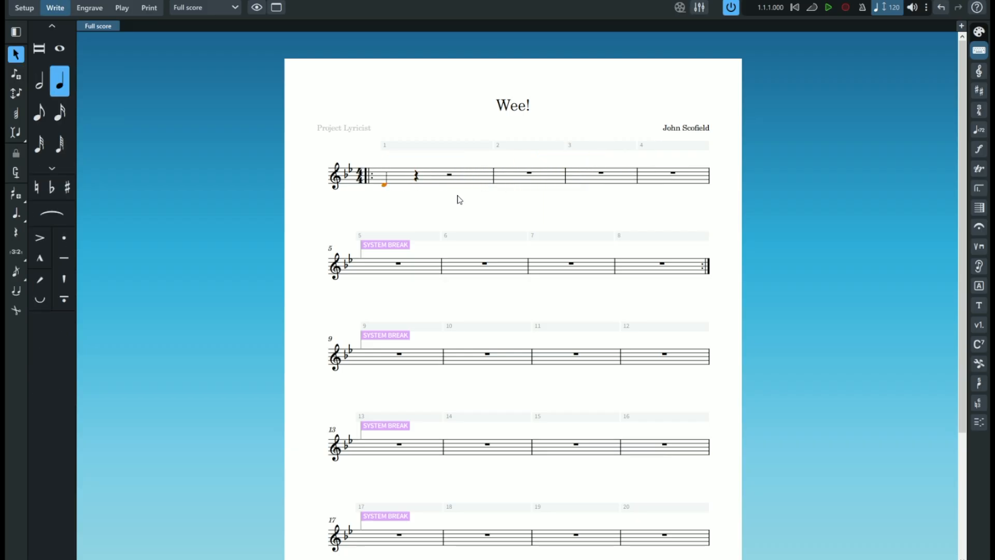
{"action": "key", "text": "w"}
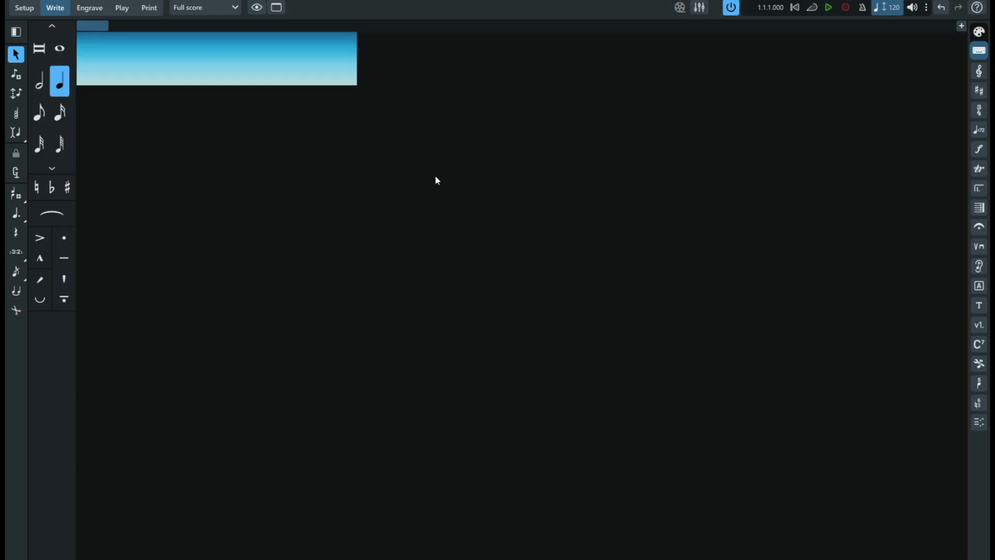
{"action": "left_click", "coordinate": [207, 7]}
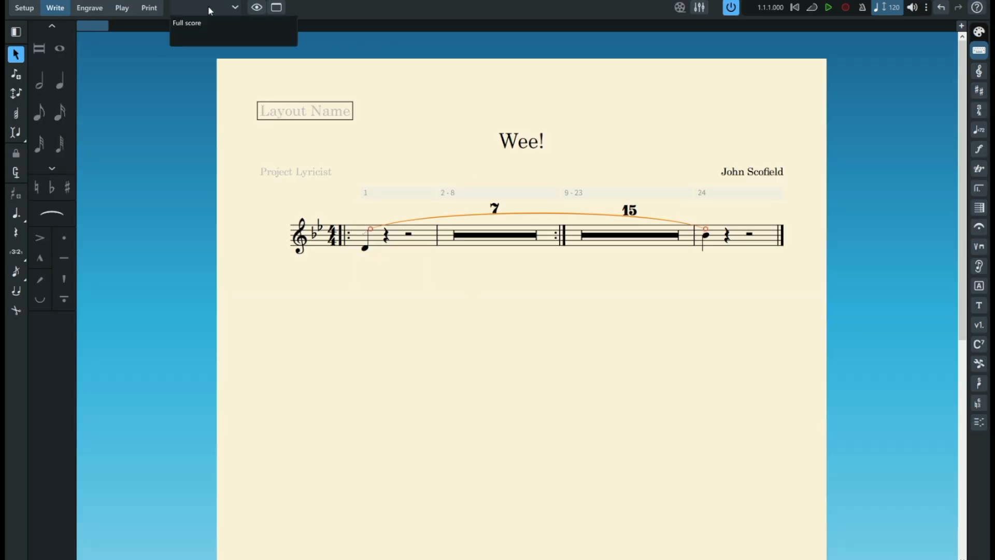
{"action": "left_click", "coordinate": [209, 18]}
{"action": "left_click", "coordinate": [392, 184]}
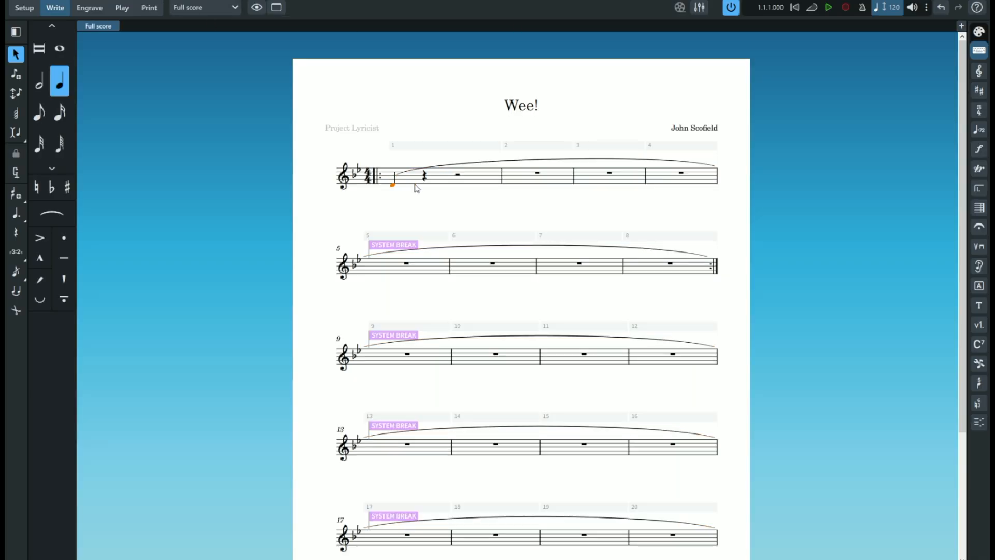
- Undo the slur starting in bar 1 and try to move the low D notehead up an octave
{"action": "key", "text": "ctrl+z"}
{"action": "key", "text": "ctrl+y"}
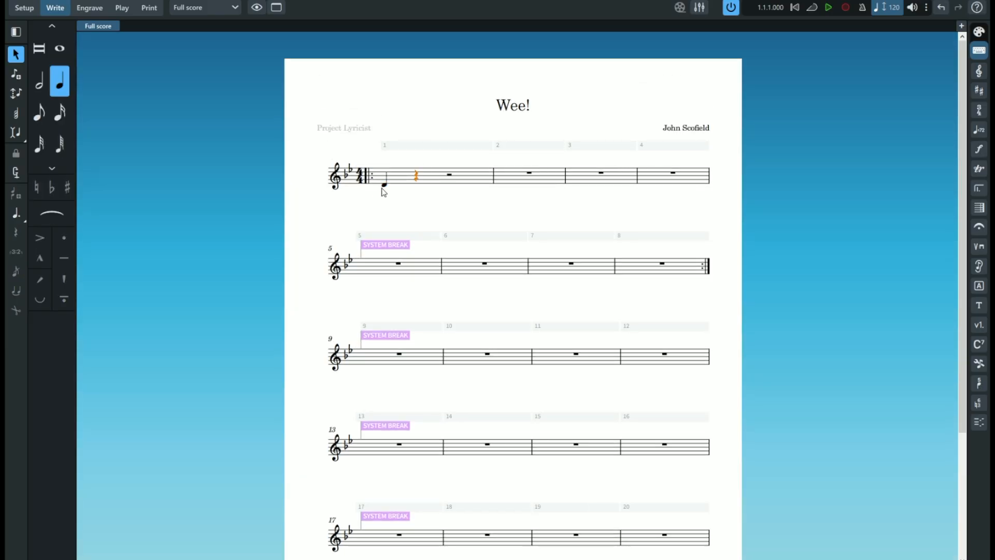
{"action": "left_click_drag", "start_coordinate": [386, 190], "coordinate": [383, 172]}
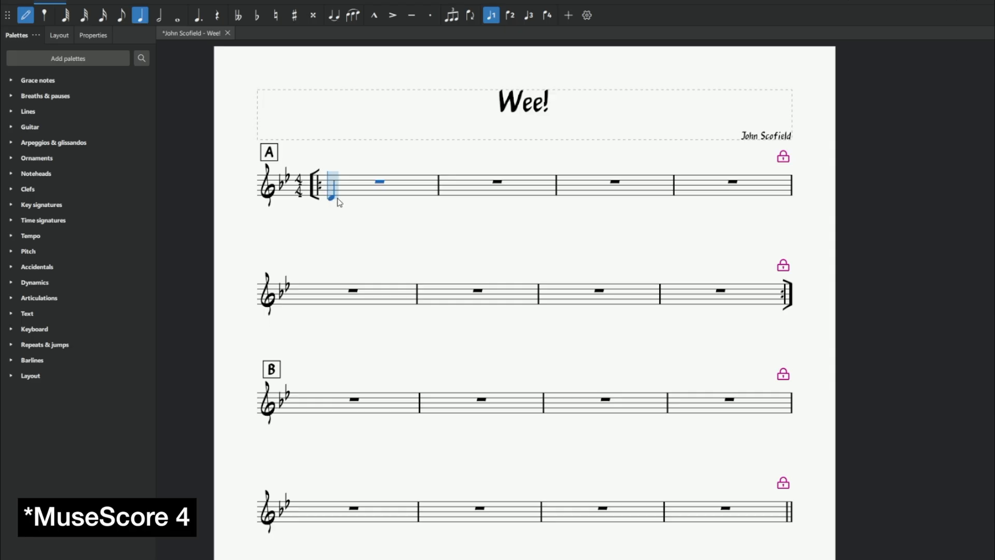
- Switch to MuseScore 4 and stack chord notes above the low D on beat 1 of bar 1
{"action": "left_click", "coordinate": [338, 201]}
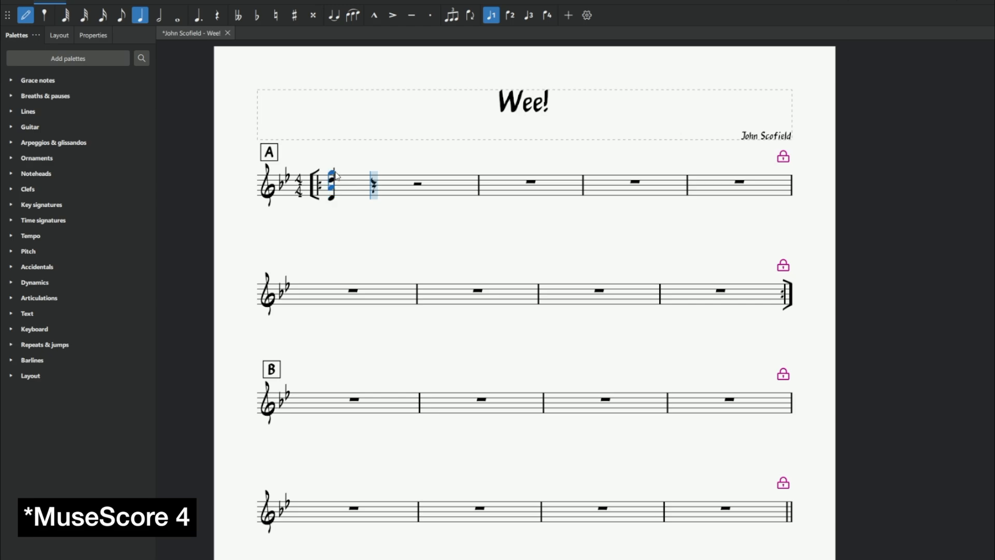
{"action": "left_click", "coordinate": [335, 172], "text": "shift"}
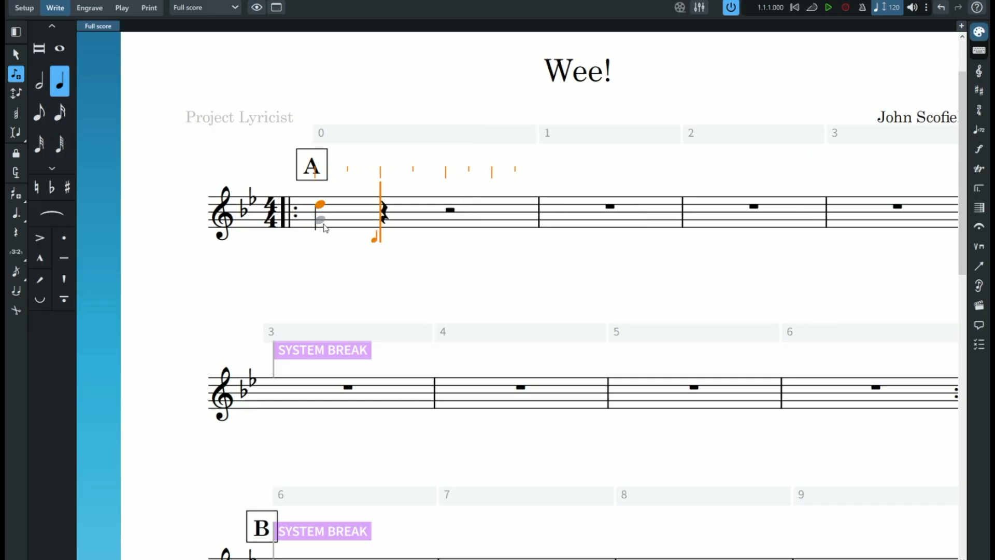
- Switch back to Dorico and try to stack another note under the D on beat 1 of the first bar
{"action": "left_click", "coordinate": [325, 236]}
{"action": "left_click", "coordinate": [325, 207]}
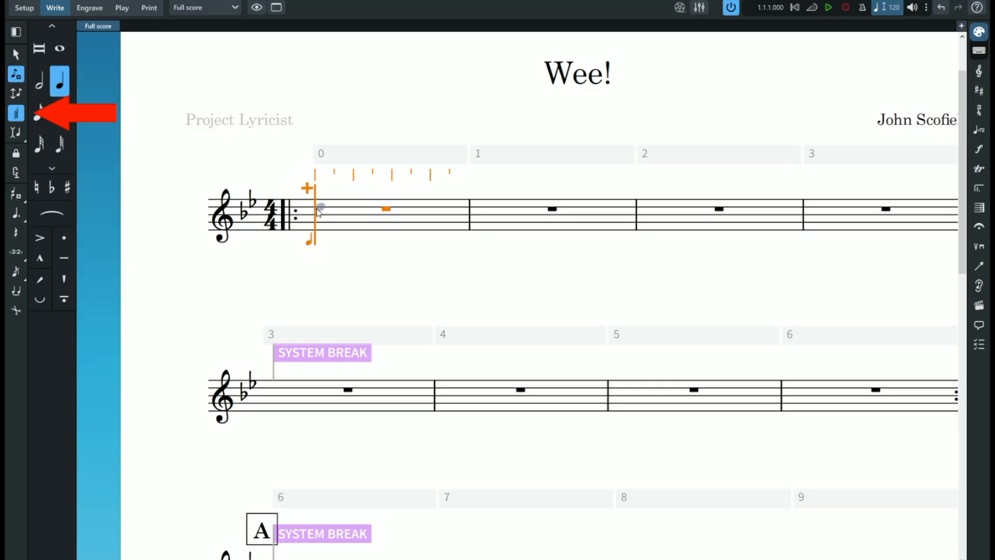
{"action": "left_click", "coordinate": [318, 209]}
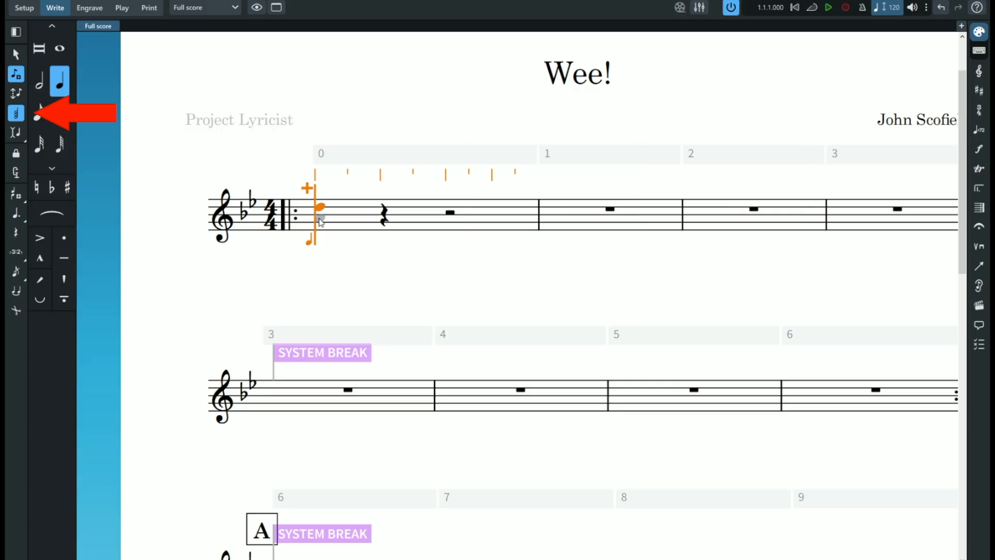
- With chord input on, add an A and a low D beneath the D on beat 1 of the first bar
{"action": "left_click", "coordinate": [321, 219]}
{"action": "left_click", "coordinate": [320, 235]}
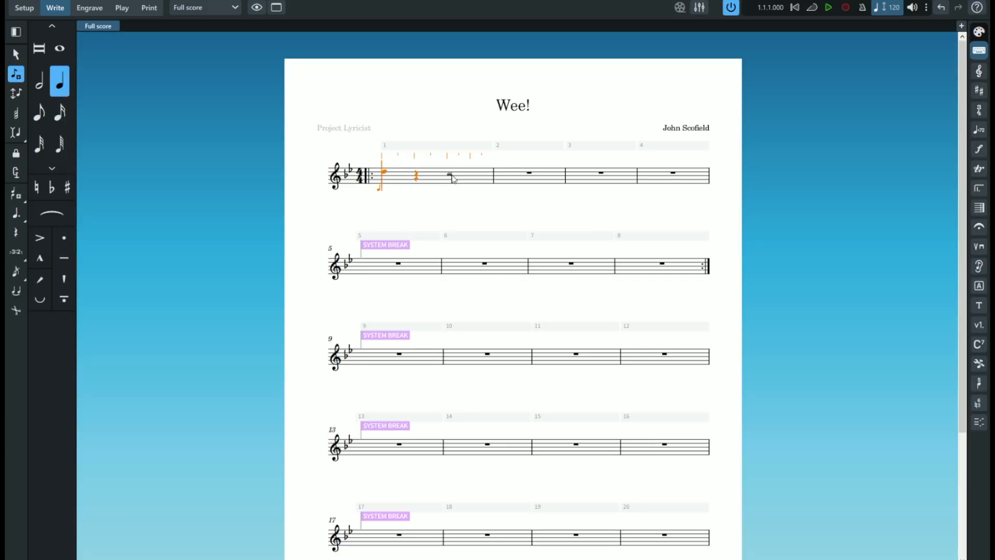
- Replace the two B quarter notes in the second half of bar 1 with rests
{"action": "key", "text": "b"}
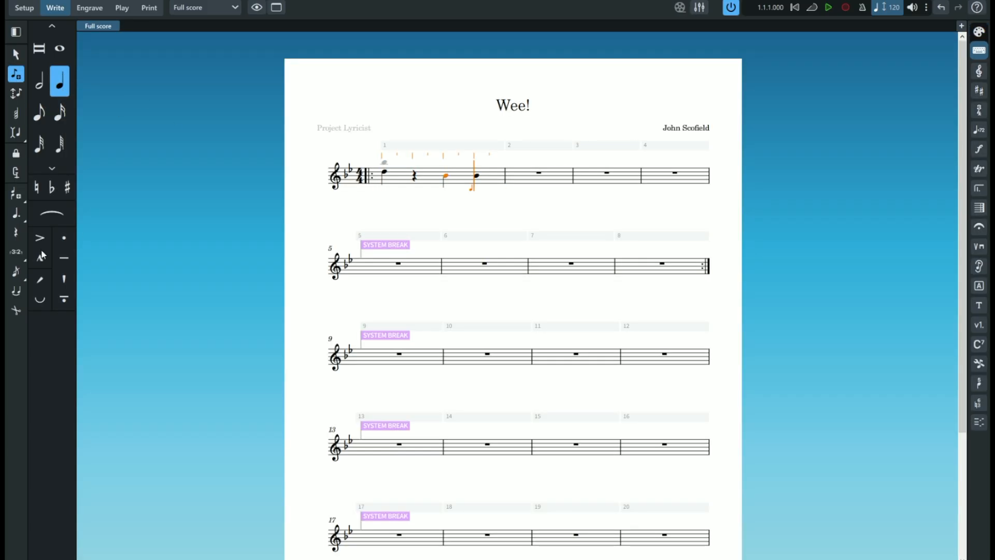
{"action": "left_click", "coordinate": [52, 168]}
{"action": "left_click", "coordinate": [16, 233]}
{"action": "left_click", "coordinate": [475, 179]}
{"action": "left_click", "coordinate": [451, 178]}
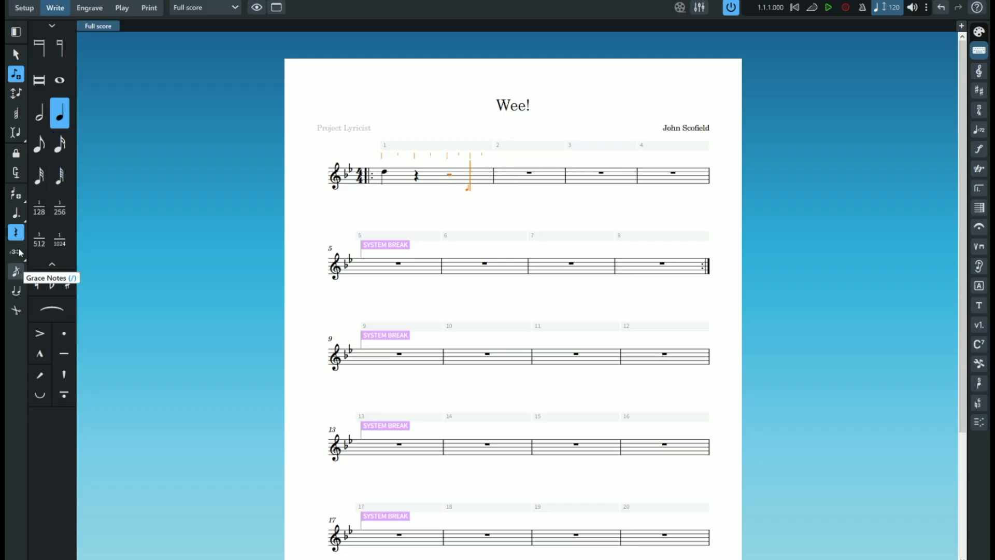
- Fill the second half of bar 1 with a B quarter note and two B eighth notes
{"action": "key", "text": "Escape"}
{"action": "key", "text": "Return"}
{"action": "key", "text": "comma"}
{"action": "key", "text": "b"}
{"action": "key", "text": "5"}
{"action": "key", "text": "b"}
{"action": "key", "text": "b"}
{"action": "key", "text": "Left"}
{"action": "key", "text": "Left"}
{"action": "key", "text": "Left"}
{"action": "key", "text": "Left"}
{"action": "key", "text": "6"}
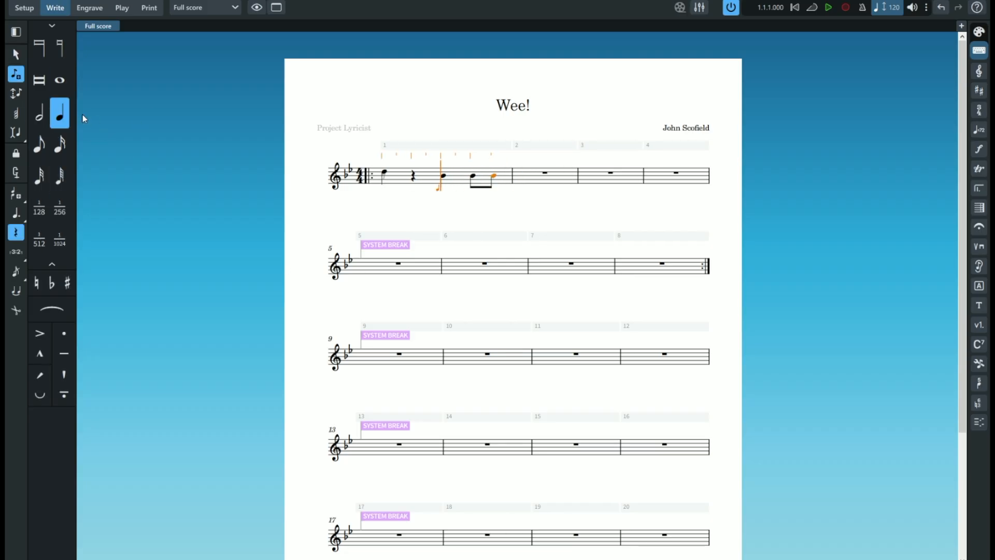
- Replace beat 3 and the first half of beat 4 in bar 1 with rests, and enter two C eighth notes in bar 2
{"action": "key", "text": "b"}
{"action": "key", "text": "5"}
{"action": "key", "text": "b"}
{"action": "key", "text": "comma"}
{"action": "key", "text": "c"}
{"action": "key", "text": "comma"}
- Replace the first C of bar 2 with an eighth rest and enter a B quarter note on beat 3
{"action": "key", "text": "comma"}
{"action": "key", "text": "c"}
{"action": "key", "text": "c"}
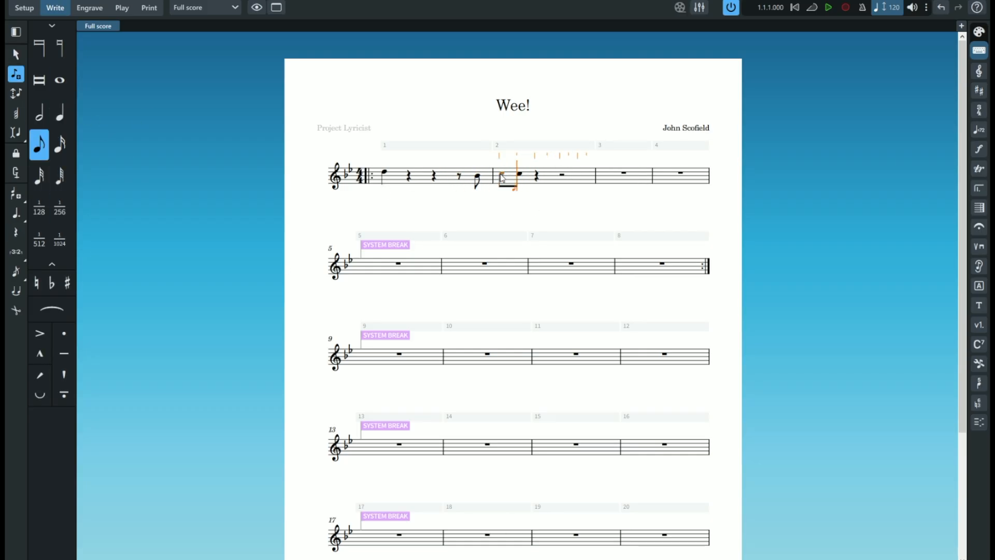
{"action": "key", "text": "comma"}
{"action": "key", "text": "c"}
{"action": "key", "text": "6"}
{"action": "key", "text": "b"}
{"action": "key", "text": "comma"}
{"action": "key", "text": "b"}
{"action": "key", "text": "Escape"}
- Change the pitch of the last eighth note in bar 1 to A
{"action": "left_click", "coordinate": [473, 176]}
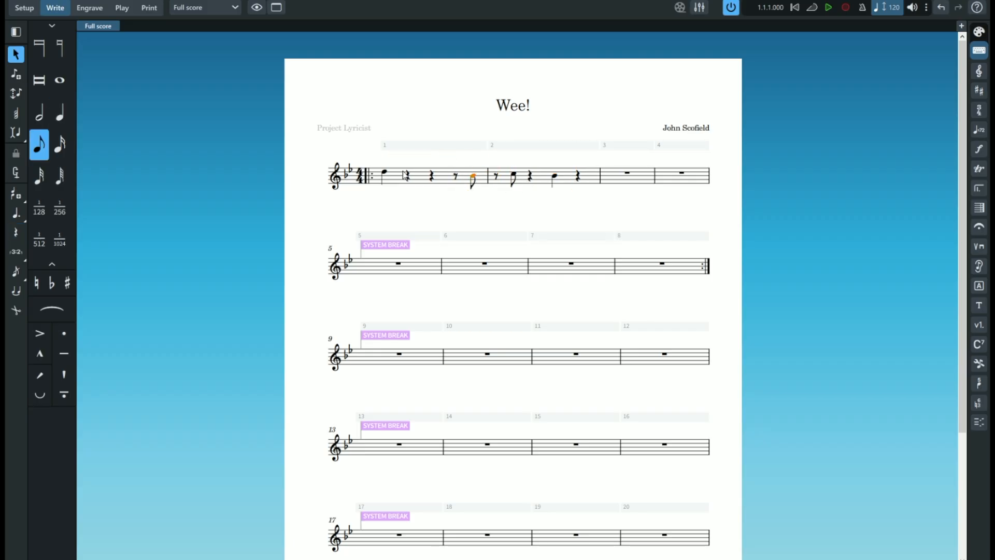
{"action": "right_click", "coordinate": [474, 175]}
{"action": "key", "text": "Escape"}
{"action": "left_click", "coordinate": [60, 176]}
{"action": "key", "text": "ctrl+z"}
{"action": "key", "text": "Return"}
{"action": "key", "text": "a"}
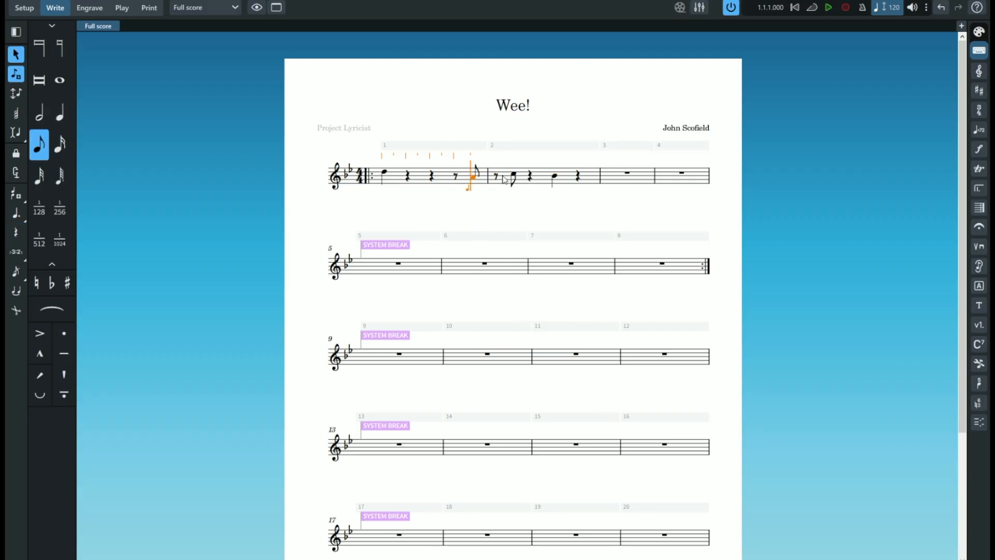
- Enter an A quarter note on beat 1 and a G quarter note on beat 3 of bar 3
{"action": "key", "text": "Escape"}
{"action": "left_click", "coordinate": [608, 178]}
{"action": "key", "text": "Return"}
{"action": "left_click", "coordinate": [59, 112]}
{"action": "key", "text": "a"}
{"action": "key", "text": "comma"}
{"action": "key", "text": "g"}
- Fill beat 4 of bar 3 with an eighth rest and an F eighth note
{"action": "key", "text": "comma"}
{"action": "key", "text": "g"}
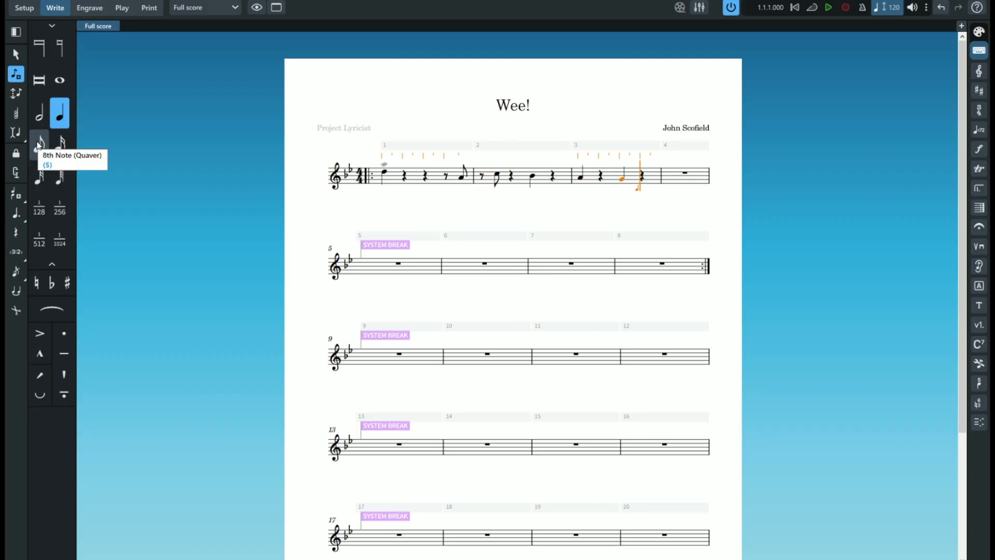
{"action": "left_click", "coordinate": [39, 144]}
{"action": "key", "text": "comma"}
{"action": "key", "text": "g"}
{"action": "key", "text": "comma"}
{"action": "key", "text": "g"}
{"action": "key", "text": "Escape"}
{"action": "key", "text": "Return"}
{"action": "key", "text": "f"}
{"action": "key", "text": "Escape"}
- Enter one A and three B eighth notes across beats 1 and 2 of bar 4
{"action": "left_click", "coordinate": [686, 174]}
{"action": "key", "text": "Return"}
{"action": "key", "text": "b"}
{"action": "key", "text": "b"}
{"action": "key", "text": "b"}
{"action": "key", "text": "b"}
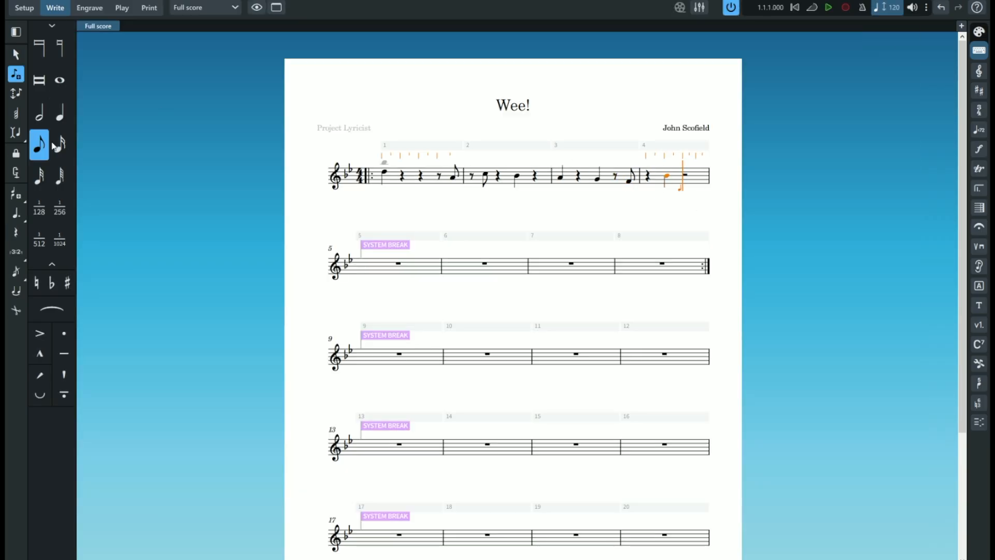
{"action": "key", "text": "Escape"}
{"action": "left_click", "coordinate": [637, 176]}
{"action": "key", "text": "Return"}
{"action": "key", "text": "period"}
{"action": "key", "text": "ctrl+z"}
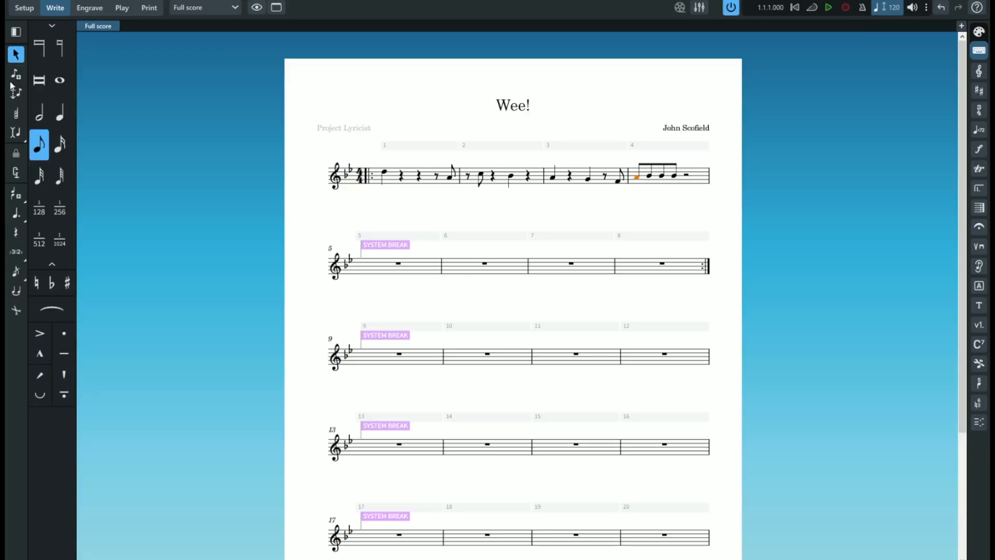
- Replace bar 4's eighth notes with an eighth rest and C eighth on beats 1 and 2, and two E eighths on beat 3
{"action": "left_click", "coordinate": [15, 74]}
{"action": "key", "text": "comma"}
{"action": "key", "text": "b"}
{"action": "key", "text": "Escape"}
{"action": "left_click", "coordinate": [650, 177]}
{"action": "key", "text": "c"}
{"action": "left_click", "coordinate": [674, 177]}
{"action": "key", "text": "c"}
{"action": "left_click", "coordinate": [661, 176]}
{"action": "key", "text": "Return"}
{"action": "key", "text": "comma"}
{"action": "key", "text": "b"}
{"action": "key", "text": "comma"}
{"action": "key", "text": "c"}
{"action": "key", "text": "a"}
{"action": "key", "text": "e"}
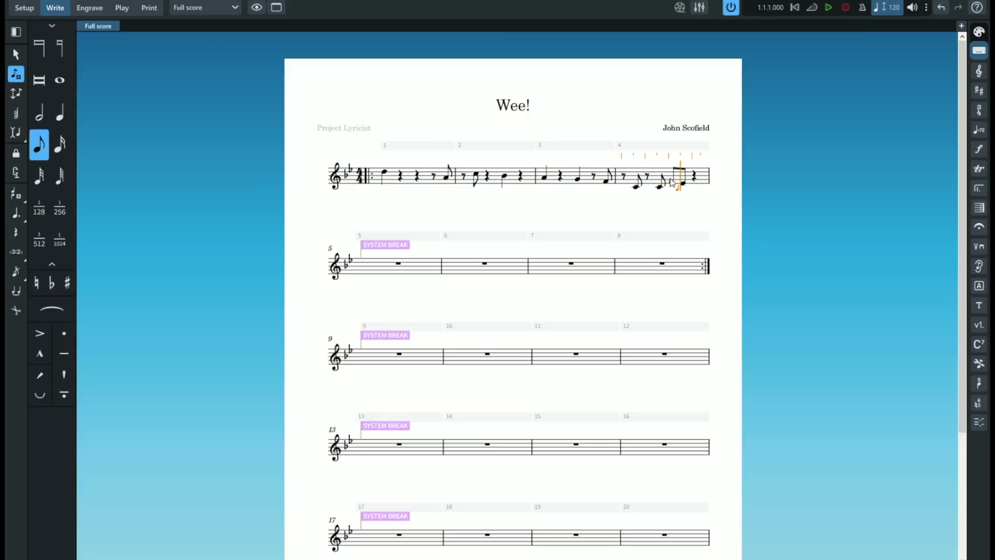
- Complete bar 4 with a D quarter note and enter B, B and D quarter notes on beats 1 to 3 of bar 5
{"action": "left_click", "coordinate": [672, 178]}
{"action": "key", "text": "6"}
{"action": "left_click", "coordinate": [695, 185]}
{"action": "left_click", "coordinate": [363, 279]}
{"action": "left_click", "coordinate": [394, 280]}
{"action": "left_click", "coordinate": [426, 276]}
- Fill beat 4 of bar 5 with an eighth rest and an F eighth note
{"action": "key", "text": "5"}
{"action": "key", "text": "comma"}
{"action": "left_click", "coordinate": [458, 278]}
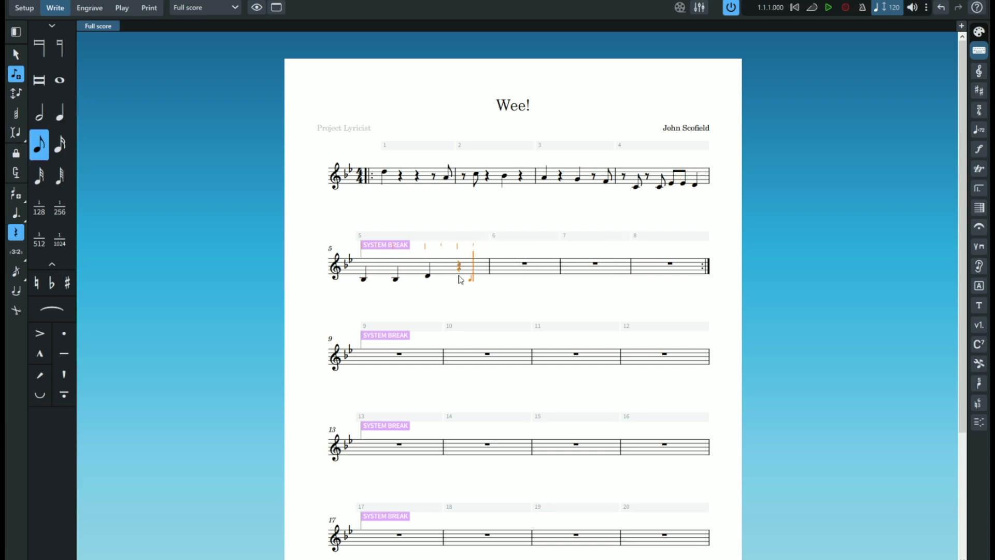
{"action": "left_click", "coordinate": [478, 277]}
{"action": "key", "text": "comma"}
{"action": "left_click", "coordinate": [478, 271]}
- Fill bar 6 with an eighth rest, a C eighth, a quarter rest, two E eighths and a D-flat quarter note
{"action": "key", "text": "comma"}
{"action": "key", "text": "comma"}
{"action": "left_click", "coordinate": [507, 277]}
{"action": "left_click", "coordinate": [547, 274]}
{"action": "left_click", "coordinate": [559, 274]}
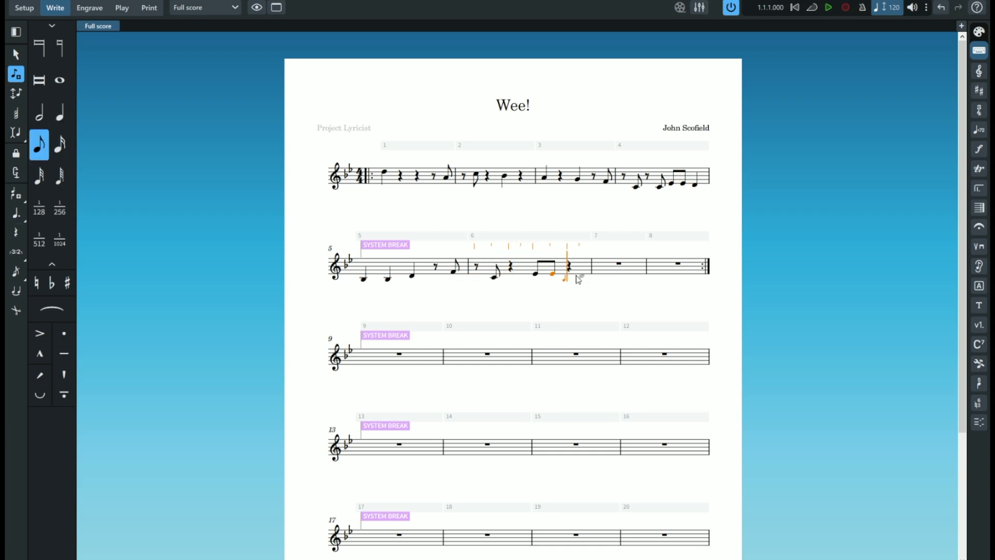
{"action": "key", "text": "6"}
{"action": "key", "text": "minus"}
{"action": "left_click", "coordinate": [569, 276]}
- Enter F, F, A and B quarter notes in bar 7 and finish note input
{"action": "left_click", "coordinate": [605, 272]}
{"action": "left_click", "coordinate": [612, 272]}
{"action": "left_click", "coordinate": [622, 268]}
{"action": "left_click", "coordinate": [636, 266]}
{"action": "scroll", "coordinate": [507, 201], "scroll_direction": "down", "scroll_amount": 1}
{"action": "scroll", "coordinate": [506, 201], "scroll_direction": "up", "scroll_amount": 1}
{"action": "key", "text": "Escape"}
- Enter the chord symbols Bb7, G7, Cm7, F7, Dm7 and G7 over bars 1 to 3
{"action": "left_click", "coordinate": [384, 171]}
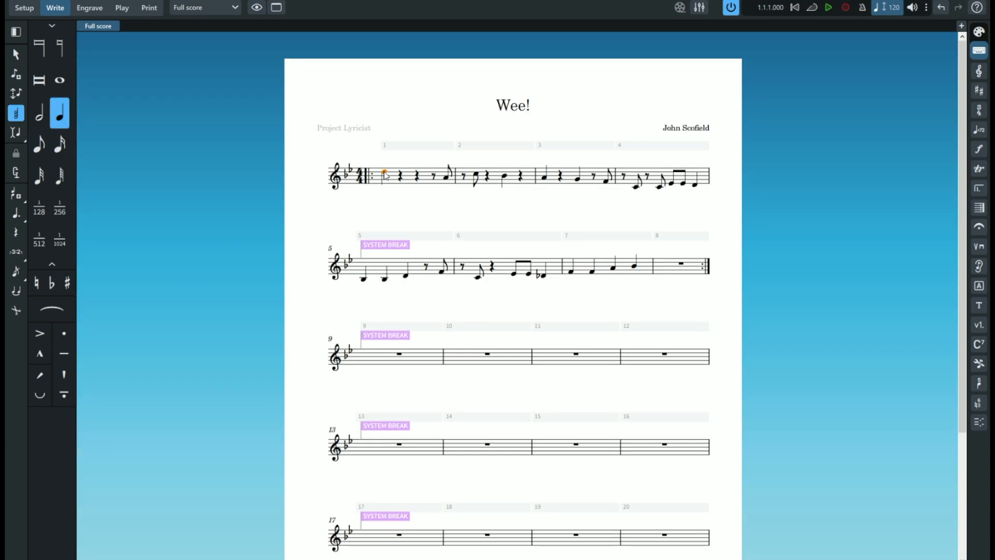
{"action": "key", "text": "shift+q"}
{"action": "type", "text": "Bb7 G7 Cm7 F7 Dm7 G7"}
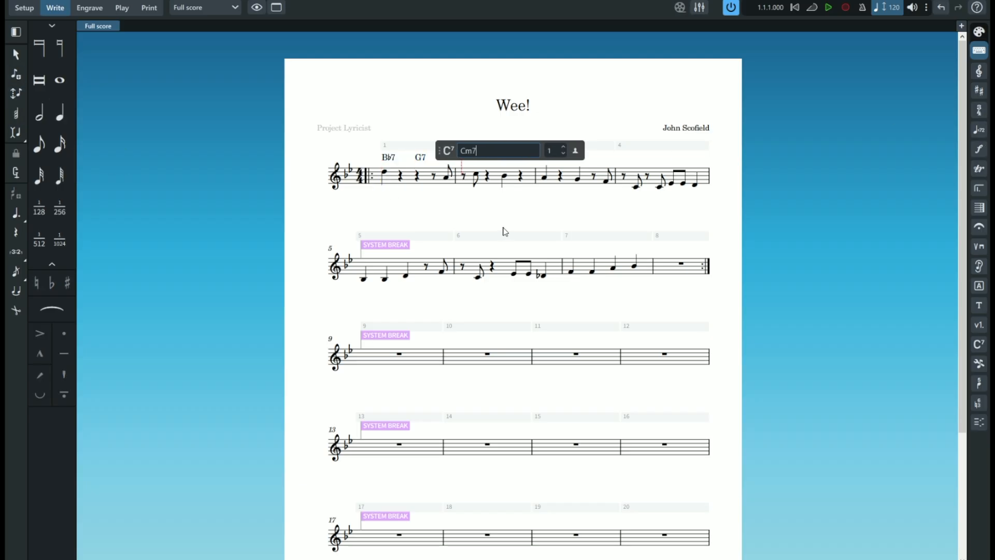
{"action": "type", "text": " Cm7 F7 Bb7 Dm7 Eb6 Edim7 F7 F7/A "}
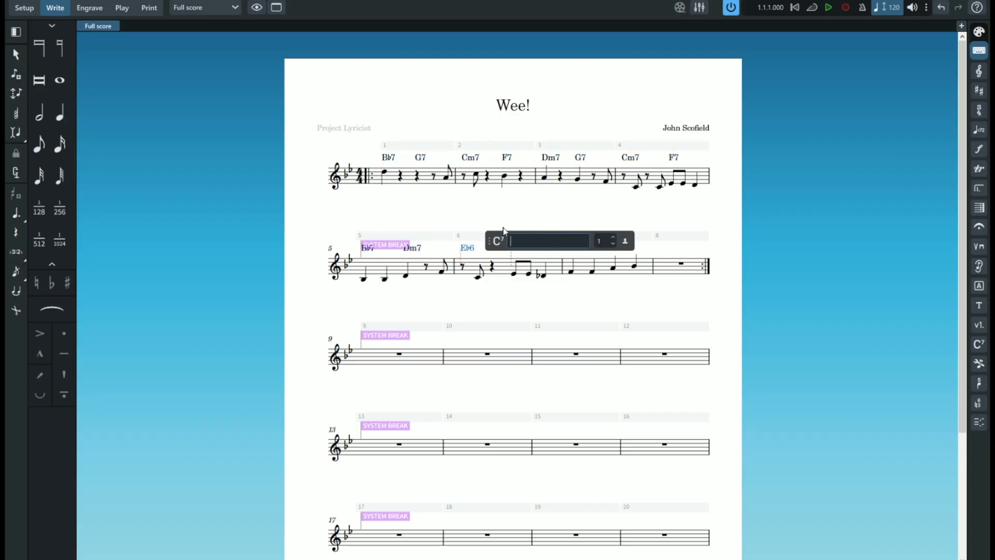
{"action": "type", "text": "Bb7  D7    G7    C7    F7"}
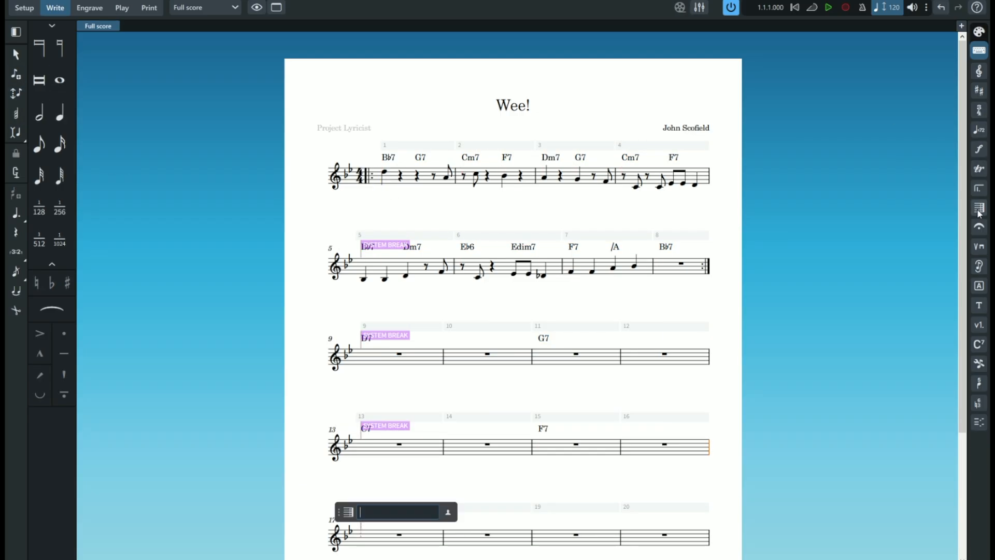
- Add a double barline at the end of bar 16
{"action": "left_click", "coordinate": [979, 32]}
{"action": "left_click", "coordinate": [979, 207]}
{"action": "left_click", "coordinate": [871, 160]}
- Copy the melody of bars 1 to 8 into bars 17 to 24, and delete the pasted notes
{"action": "scroll", "coordinate": [719, 382], "scroll_direction": "down", "scroll_amount": 2}
{"action": "left_click", "coordinate": [384, 109]}
{"action": "left_click", "coordinate": [634, 203], "text": "shift"}
{"action": "key", "text": "alt+v"}
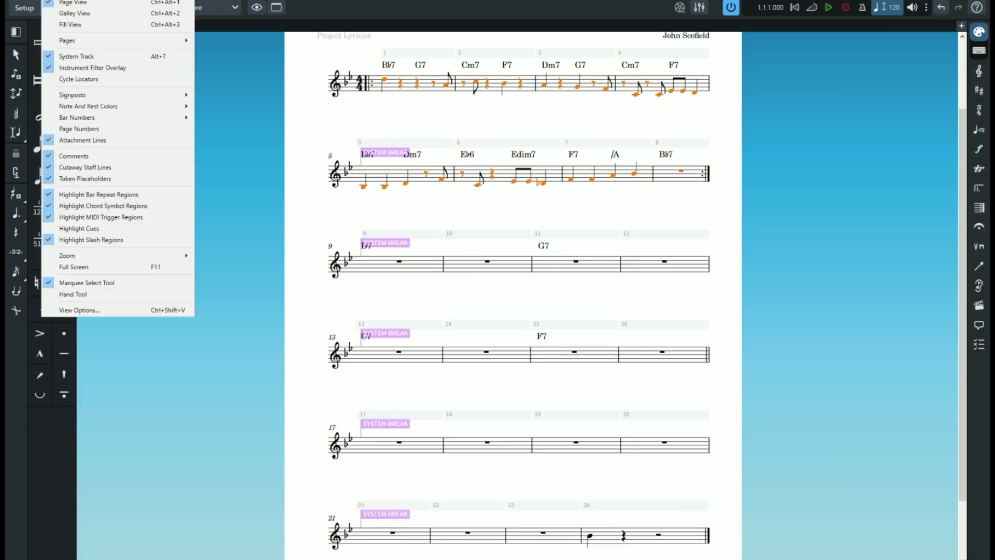
{"action": "left_click", "coordinate": [400, 443], "text": "alt"}
{"action": "right_click", "coordinate": [365, 263]}
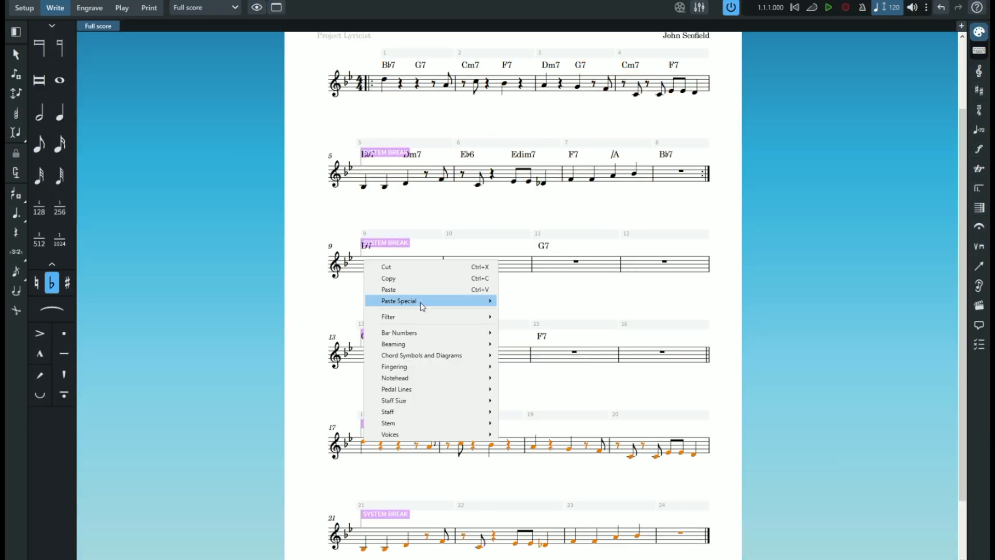
{"action": "key", "text": "Delete"}
- Copy the melody of bars 1 to 8 and paste it starting at bar 17
{"action": "left_click", "coordinate": [384, 80]}
{"action": "left_click", "coordinate": [681, 171], "text": "shift"}
{"action": "right_click", "coordinate": [387, 79]}
{"action": "left_click", "coordinate": [416, 96]}
{"action": "left_click", "coordinate": [369, 449]}
{"action": "left_click", "coordinate": [484, 533], "text": "shift"}
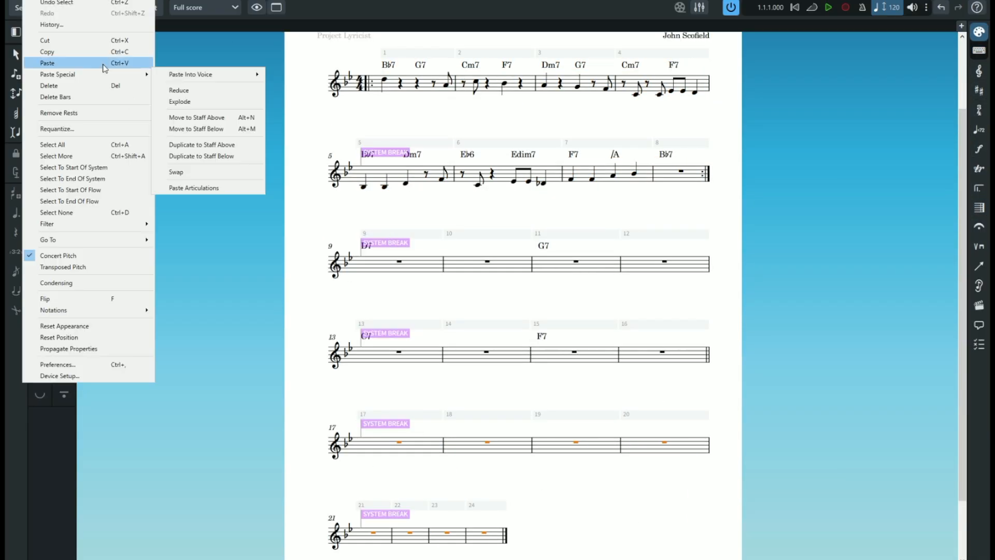
{"action": "left_click", "coordinate": [70, 60]}
- Examine the special paste options and the chord symbol commands available for the melody copied from bars 1 to 8
{"action": "left_click", "coordinate": [384, 79]}
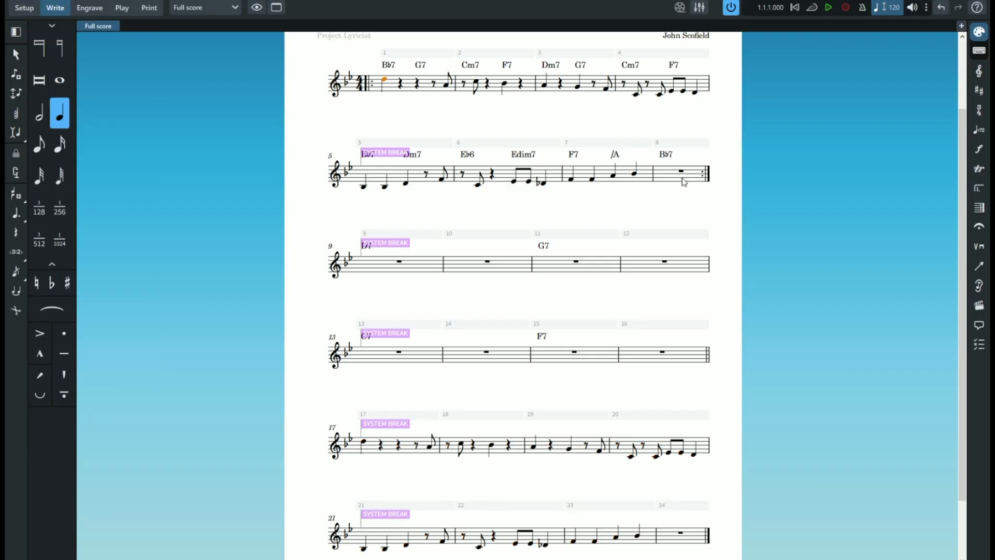
{"action": "left_click", "coordinate": [681, 171], "text": "shift"}
{"action": "right_click", "coordinate": [384, 79]}
{"action": "mouse_move", "coordinate": [410, 138]}
{"action": "left_click", "coordinate": [512, 163]}
{"action": "right_click", "coordinate": [363, 261]}
{"action": "mouse_move", "coordinate": [398, 301]}
{"action": "mouse_move", "coordinate": [544, 306]}
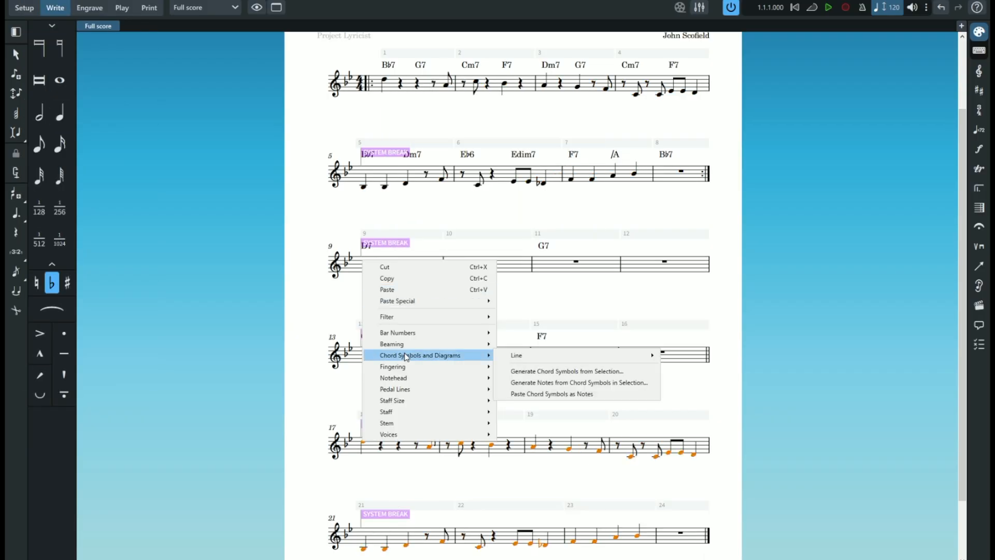
{"action": "key", "text": "Escape"}
- Select everything in bars 1 to 8, including the chord symbols, with the system track
{"action": "left_click", "coordinate": [413, 53]}
{"action": "left_click", "coordinate": [694, 144], "text": "shift"}
{"action": "left_click", "coordinate": [413, 54]}
{"action": "left_click", "coordinate": [684, 143], "text": "shift"}
{"action": "left_click", "coordinate": [701, 143]}
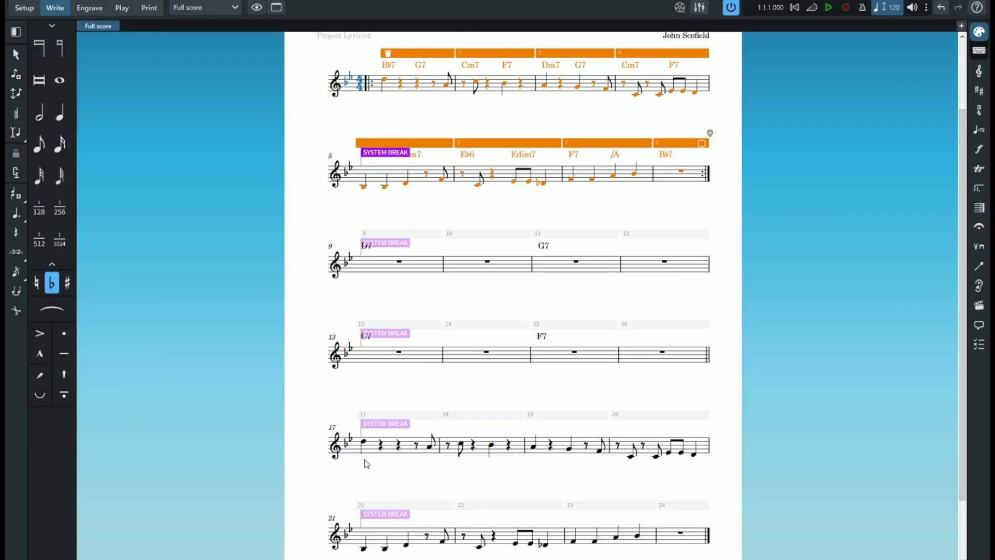
{"action": "left_click", "coordinate": [413, 53]}
{"action": "mouse_move", "coordinate": [391, 109]}
{"action": "left_mouse_down"}
{"action": "mouse_move", "coordinate": [391, 200]}
{"action": "mouse_move", "coordinate": [391, 127]}
{"action": "left_mouse_up"}
{"action": "left_click", "coordinate": [698, 162], "text": "shift"}
{"action": "right_click", "coordinate": [677, 161]}
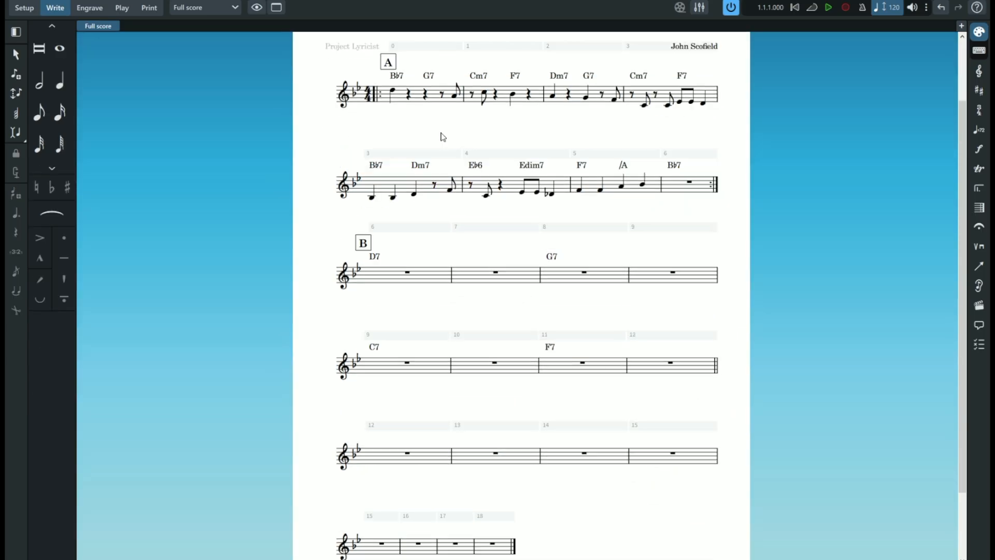
- Try moving the first bar's notes and rests directly onto the second bar, and undo the move
{"action": "left_click", "coordinate": [393, 91]}
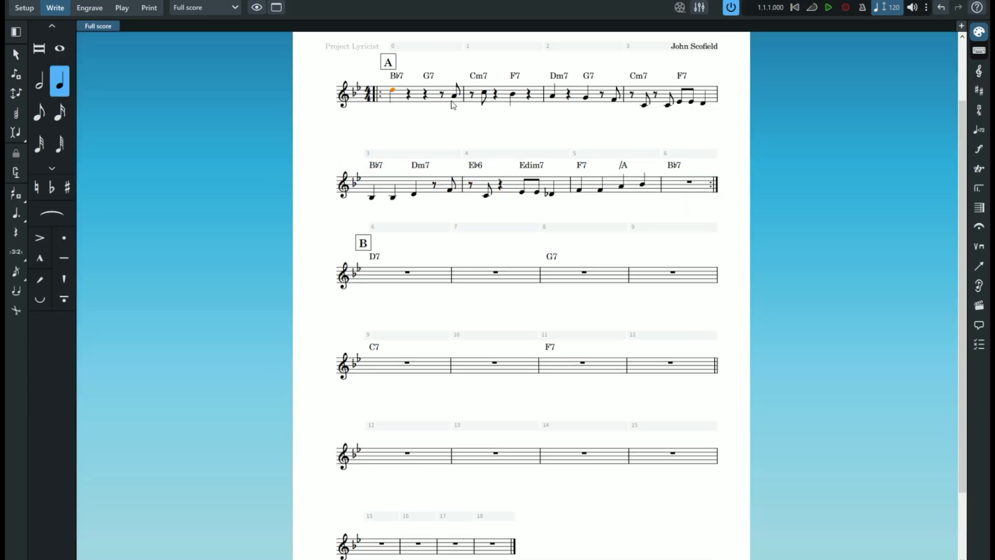
{"action": "left_click", "coordinate": [449, 98], "text": "shift"}
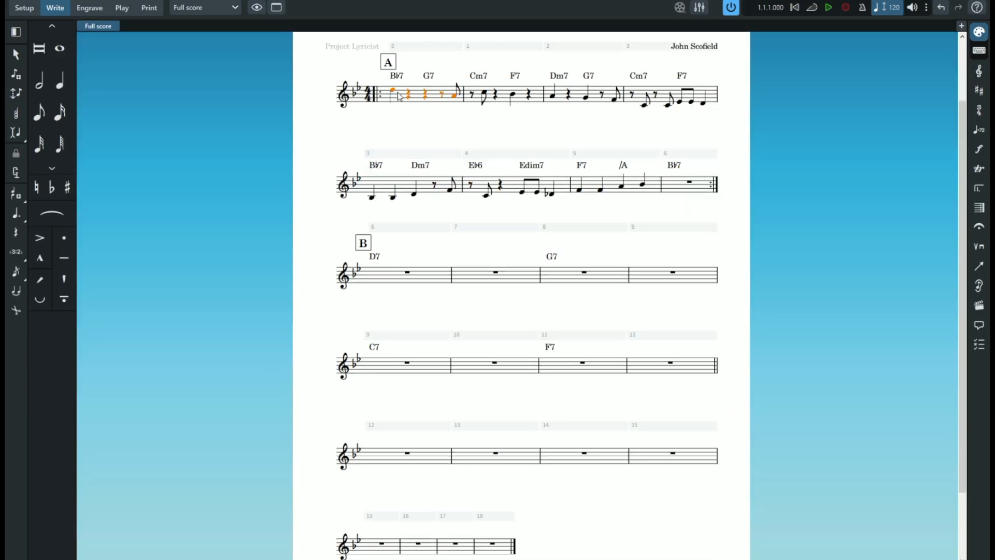
{"action": "left_click_drag", "start_coordinate": [394, 94], "coordinate": [474, 97]}
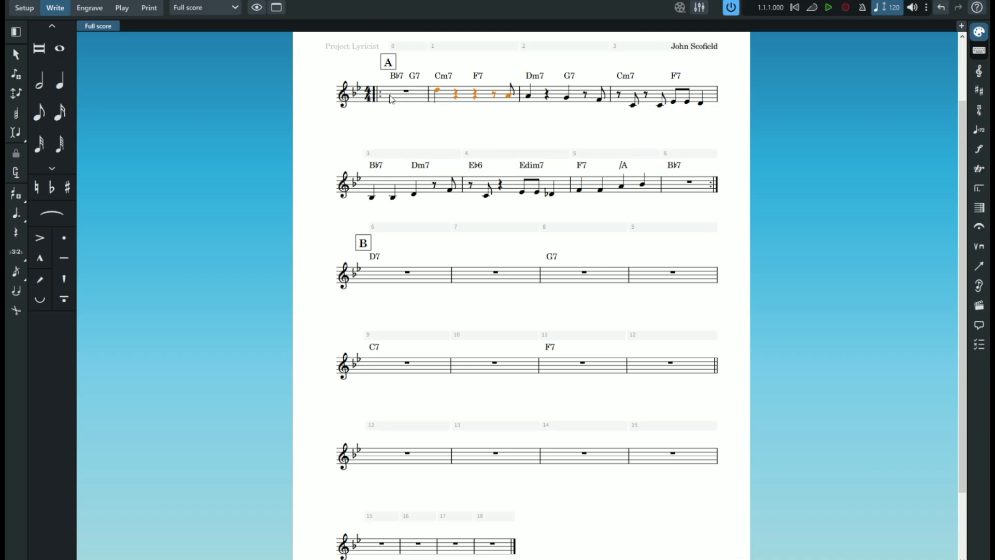
{"action": "key", "text": "ctrl+z"}
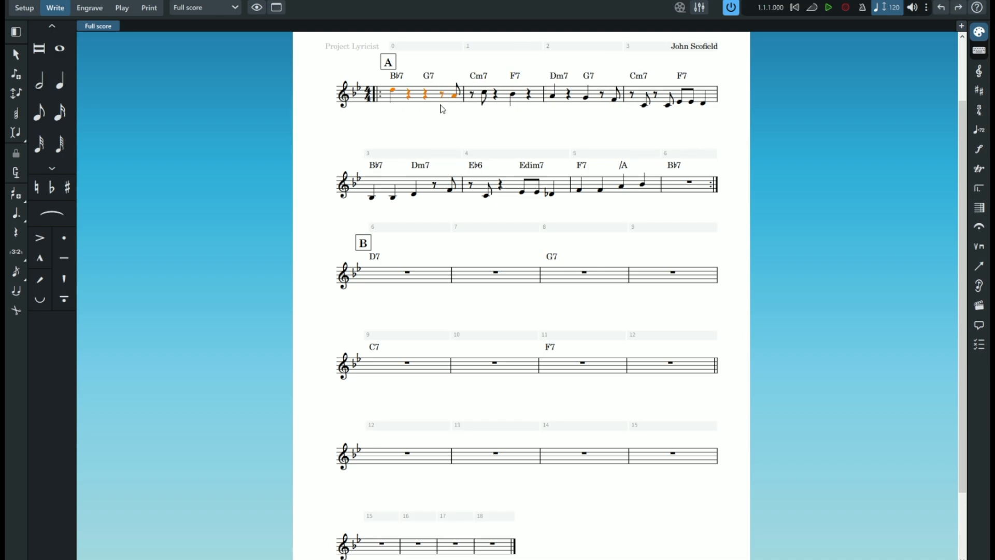
{"action": "left_click_drag", "start_coordinate": [393, 93], "coordinate": [476, 112]}
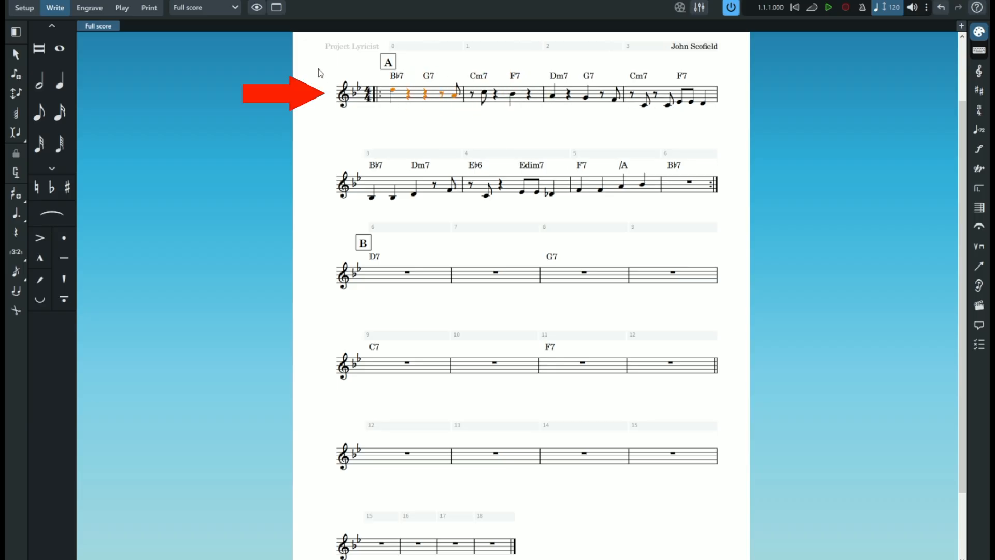
- Marquee-select everything in the two systems of section A and try to move the selection
{"action": "left_click_drag", "start_coordinate": [318, 67], "coordinate": [743, 218]}
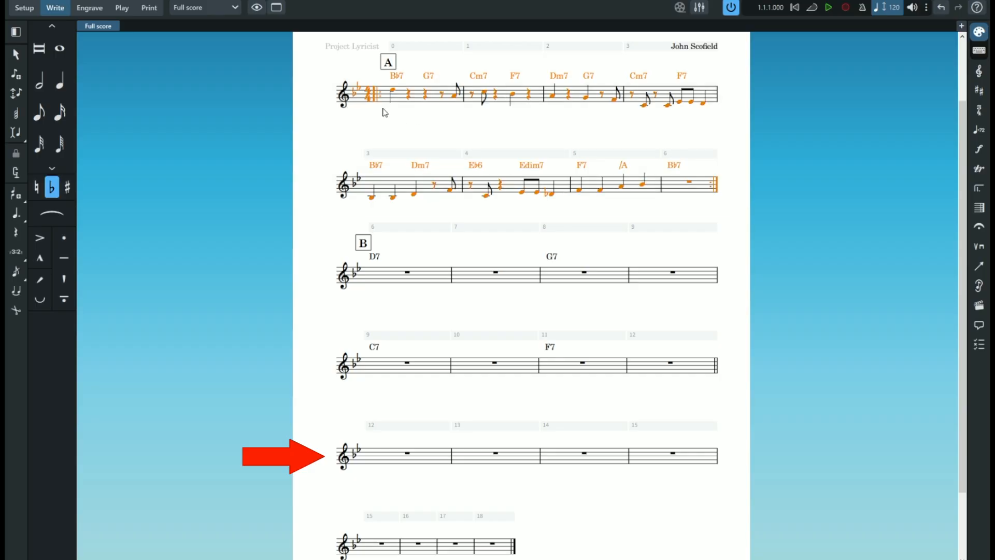
{"action": "left_click_drag", "start_coordinate": [317, 76], "coordinate": [741, 211]}
{"action": "left_click_drag", "start_coordinate": [395, 94], "coordinate": [414, 78]}
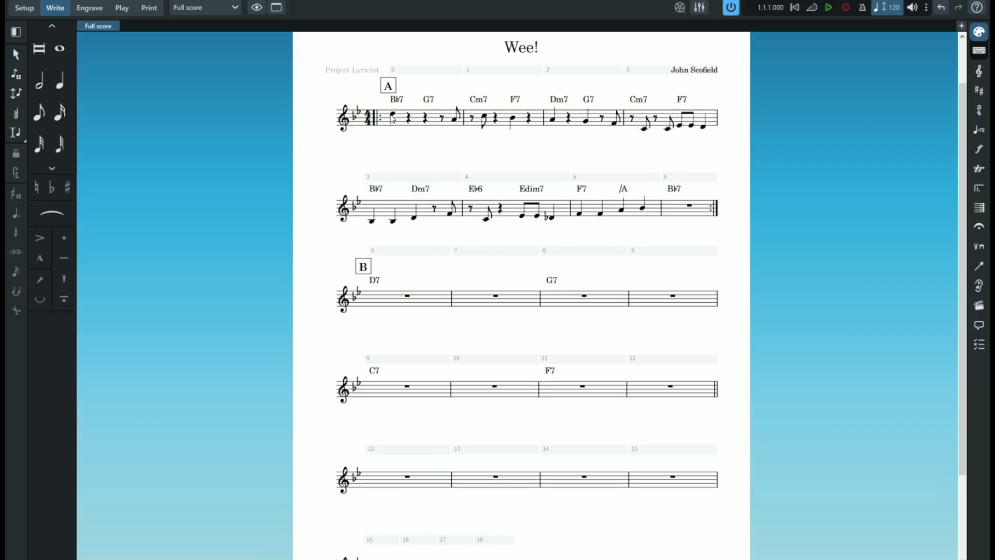
- Copy the section A melody and paste it into the eight empty bars starting at bar 12
{"action": "left_click", "coordinate": [392, 114]}
{"action": "left_click", "coordinate": [690, 209], "text": "shift"}
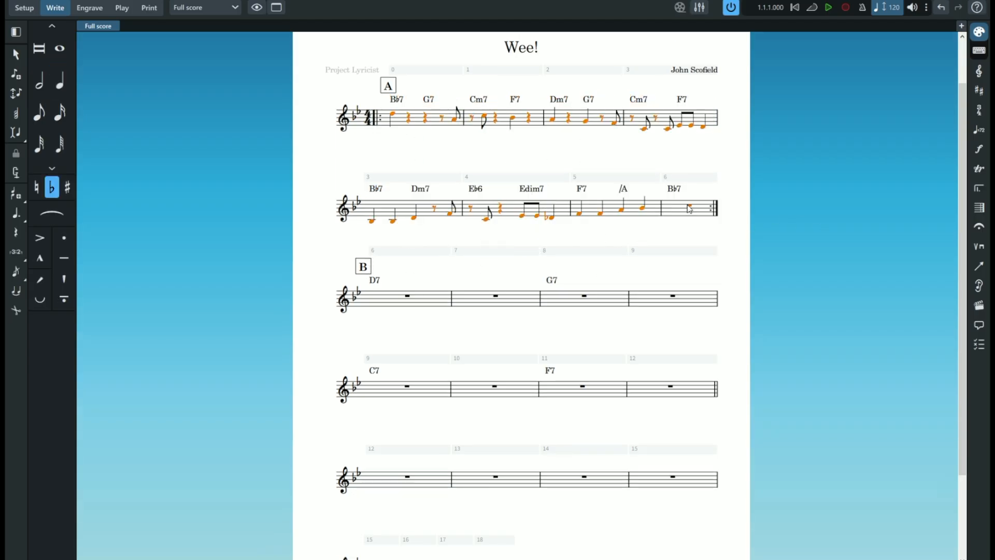
{"action": "scroll", "coordinate": [536, 278], "scroll_direction": "down", "scroll_amount": 3}
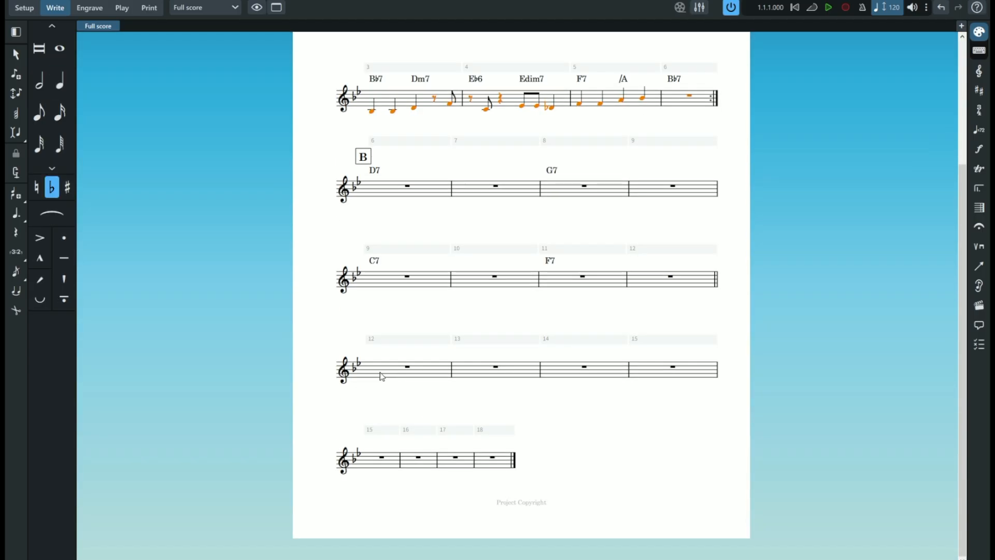
{"action": "left_click", "coordinate": [382, 377]}
{"action": "key", "text": "ctrl+v"}
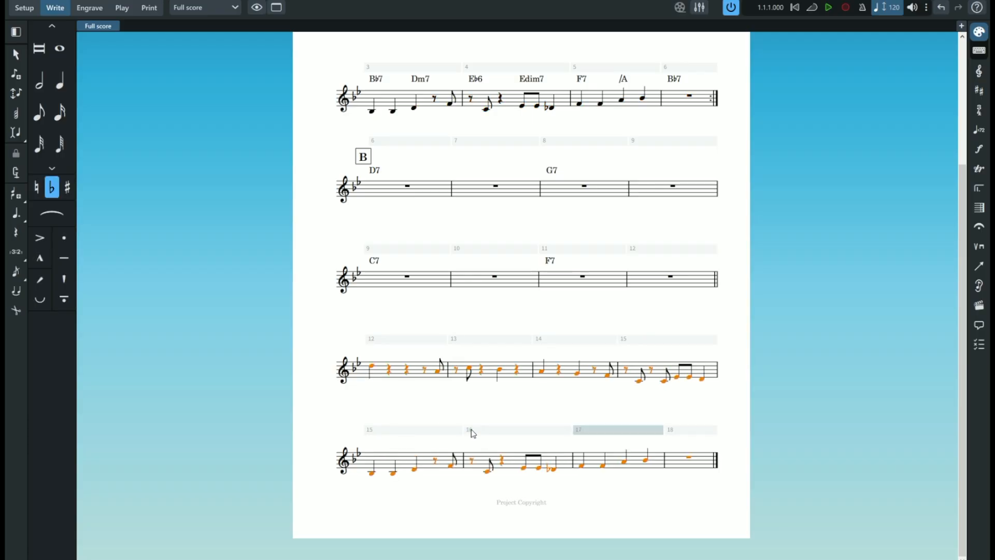
- Copy everything in section A, chord symbols included, to bar 12 and remove the pasted rehearsal mark C
{"action": "scroll", "coordinate": [704, 227], "scroll_direction": "up", "scroll_amount": 4}
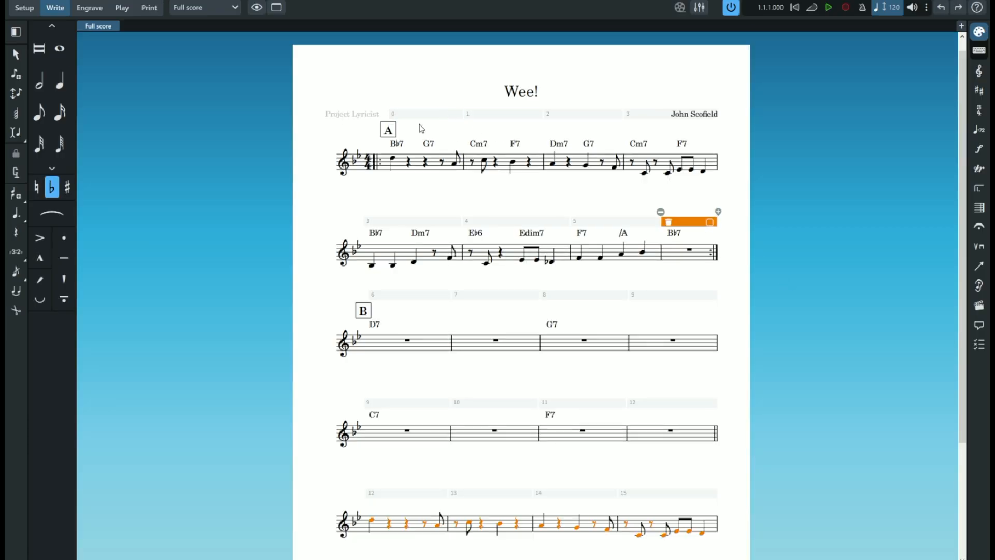
{"action": "left_click", "coordinate": [690, 224], "text": "shift"}
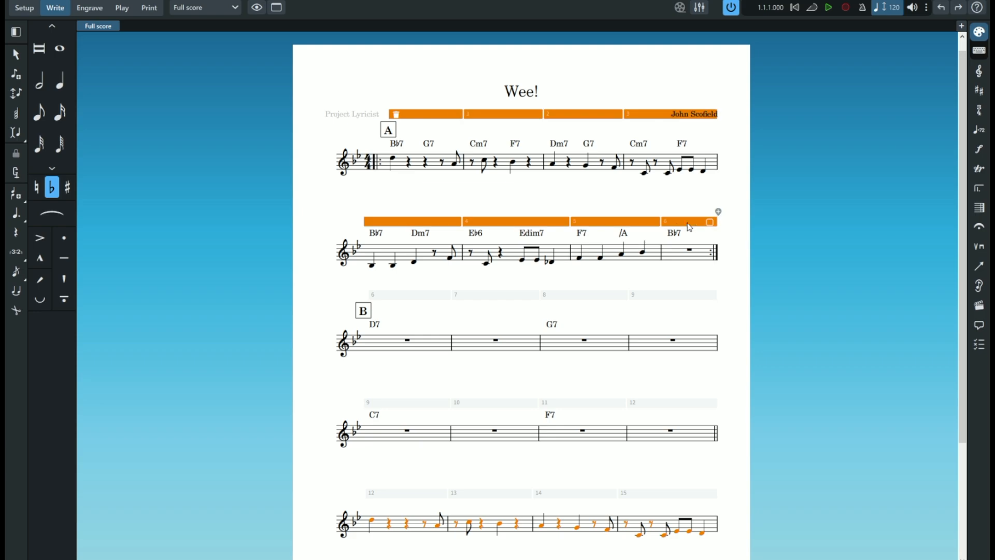
{"action": "left_click", "coordinate": [458, 117]}
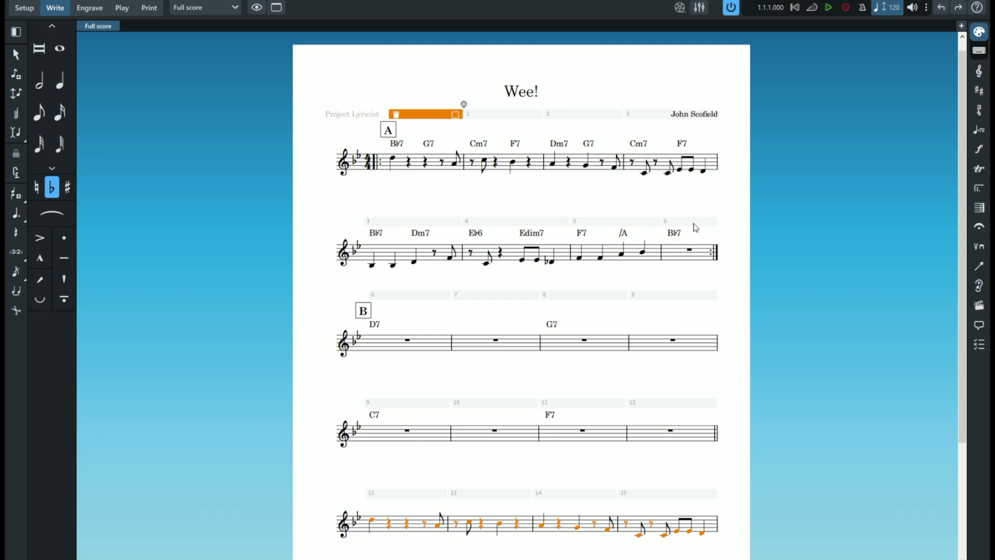
{"action": "left_click", "coordinate": [710, 223], "text": "shift"}
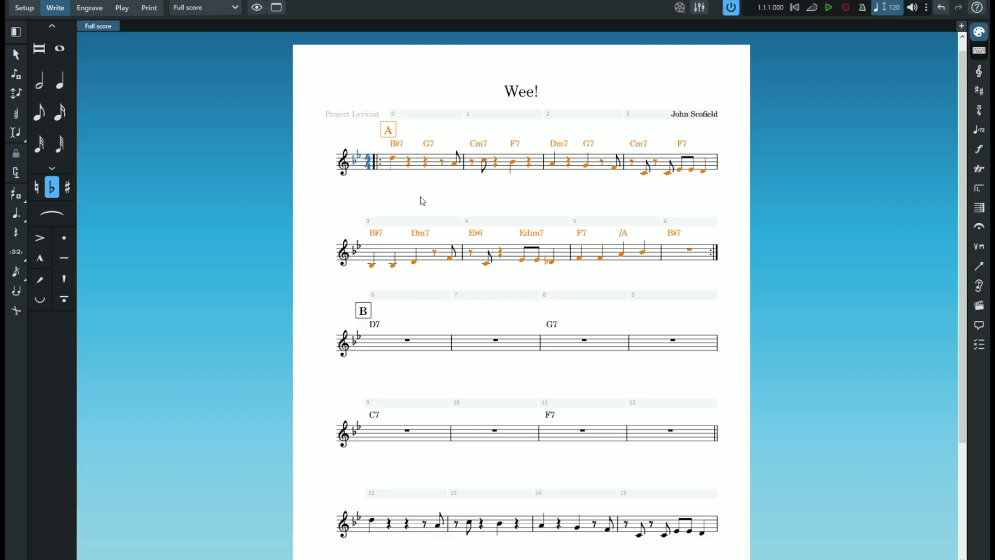
{"action": "key", "text": "ctrl+v"}
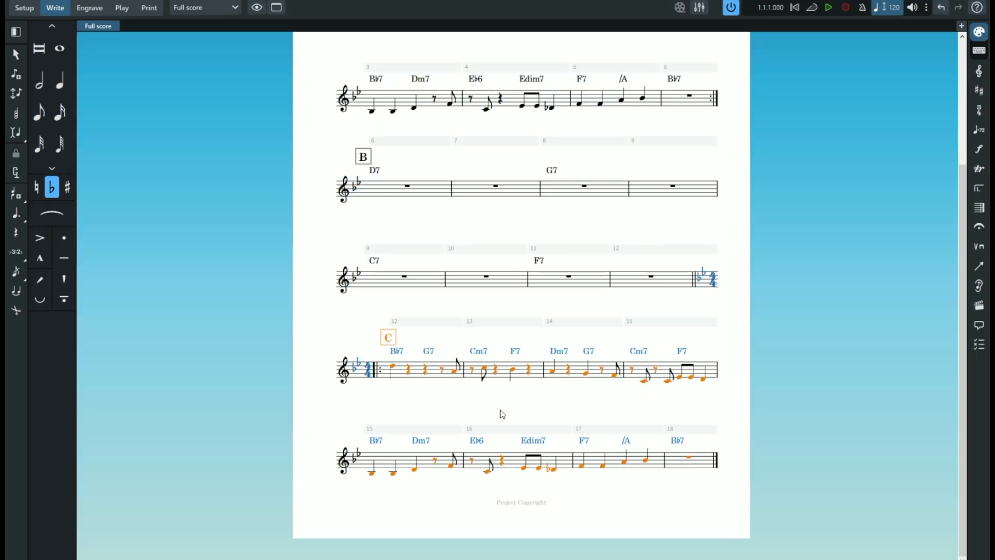
{"action": "left_click", "coordinate": [395, 340]}
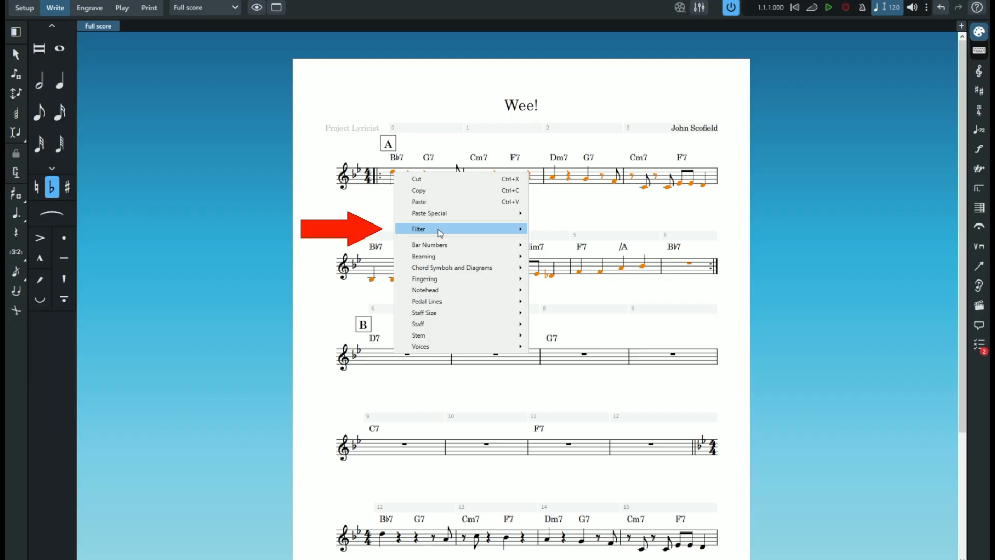
- Examine the selection filter options for the notes, chord symbols and other items in the first eight bars
{"action": "mouse_move", "coordinate": [440, 233]}
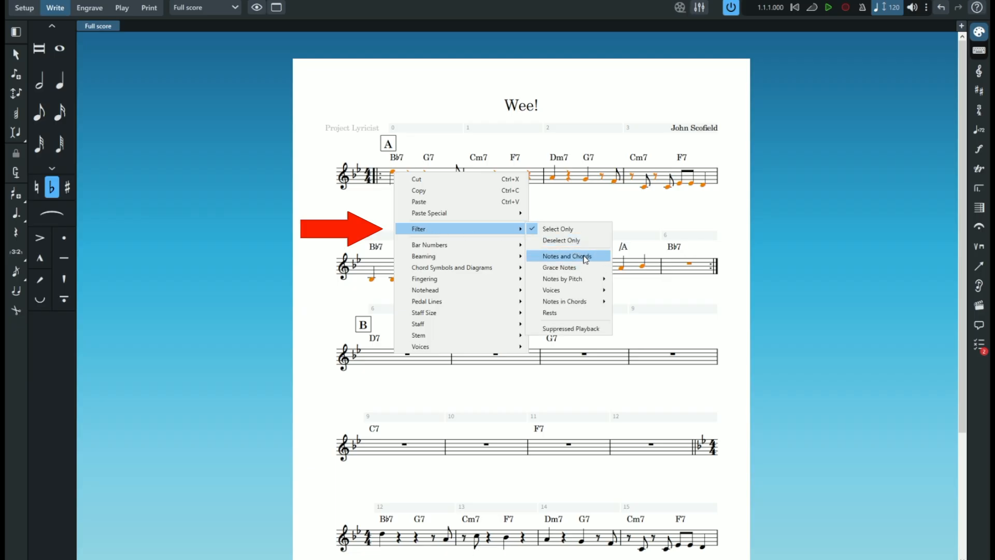
{"action": "mouse_move", "coordinate": [571, 308]}
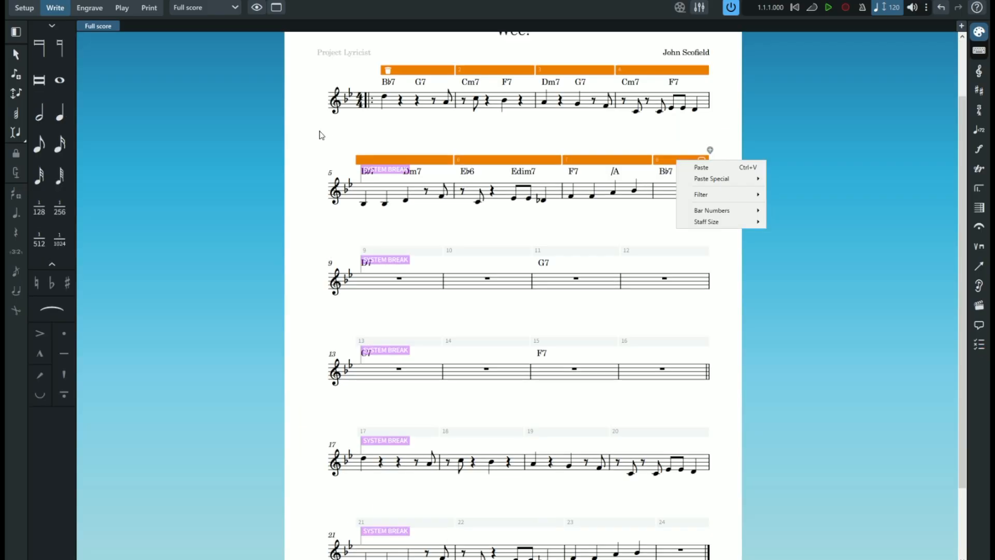
{"action": "key", "text": "Escape"}
{"action": "right_click", "coordinate": [386, 96]}
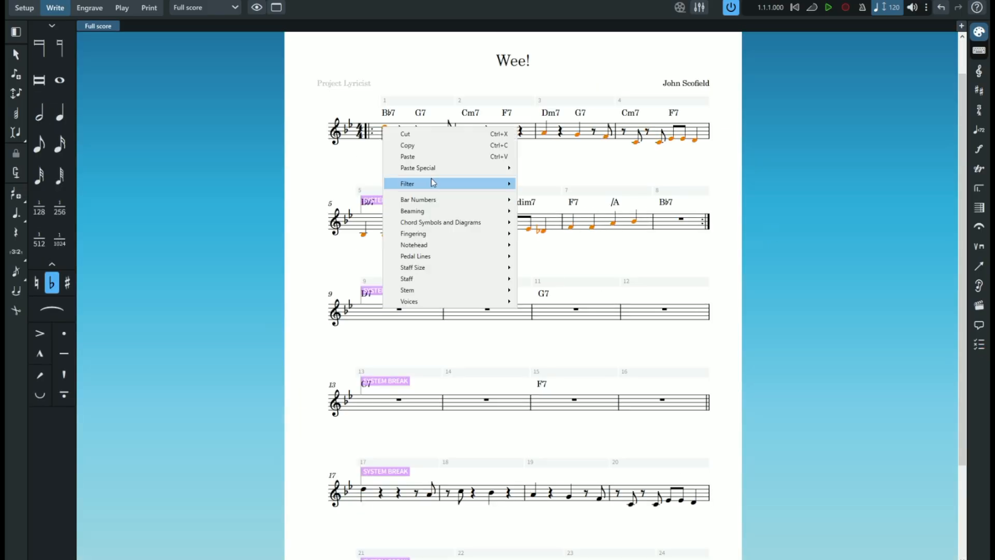
{"action": "key", "text": "Escape"}
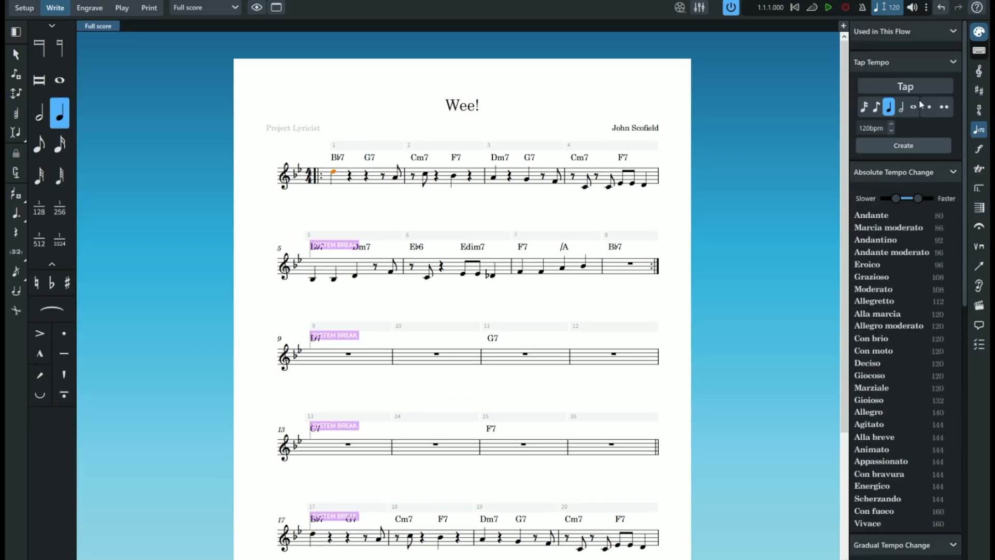
{"action": "left_click", "coordinate": [979, 324]}
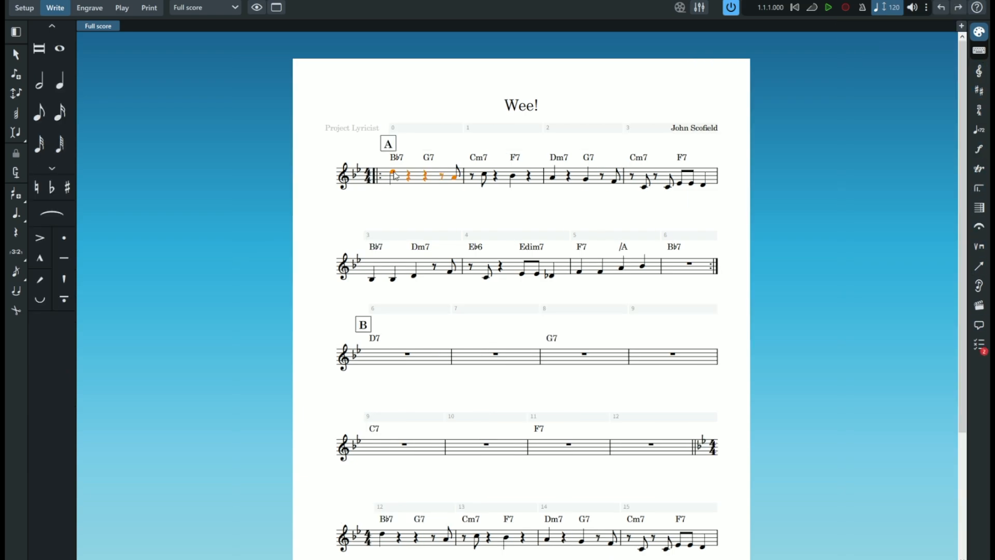
- Repeat the first bar's melody across the following three bars of section A and try the same with the Eb6 bar
{"action": "left_click_drag", "start_coordinate": [466, 175], "coordinate": [628, 179]}
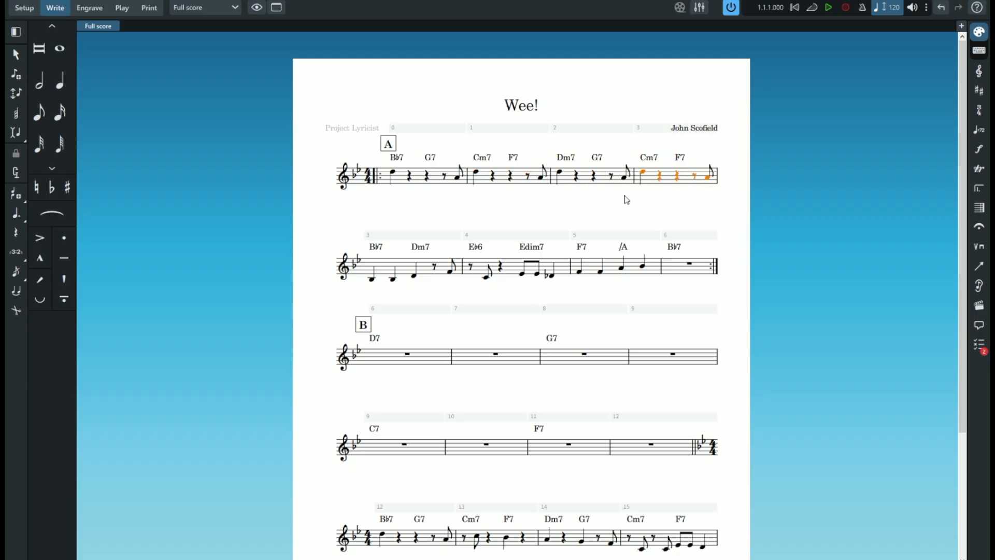
{"action": "left_click", "coordinate": [476, 268]}
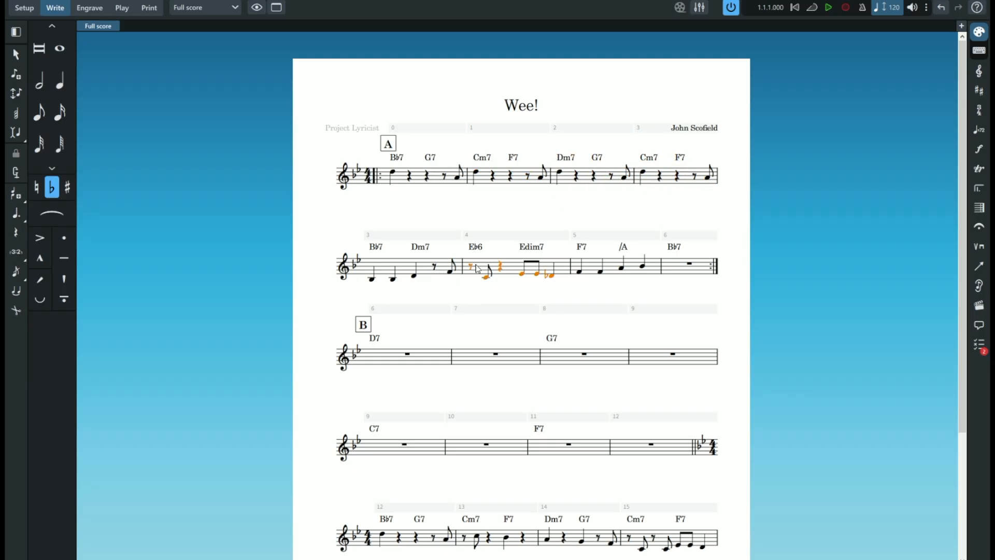
{"action": "left_click_drag", "start_coordinate": [472, 270], "coordinate": [574, 270]}
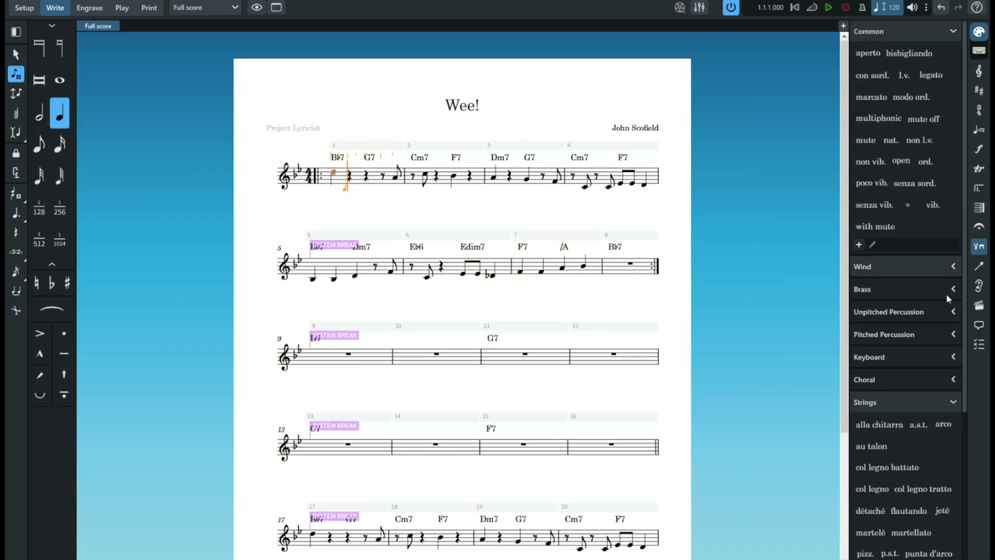
- Look through the available notation symbols, including the dynamics and the clefs
{"action": "left_click", "coordinate": [979, 188]}
{"action": "left_click", "coordinate": [979, 150]}
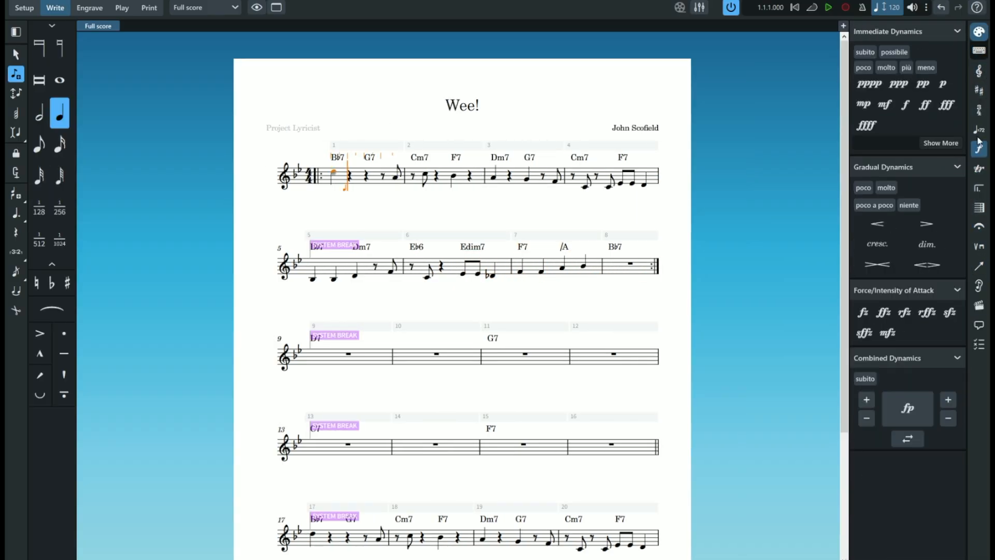
{"action": "left_click", "coordinate": [979, 110]}
{"action": "left_click", "coordinate": [979, 71]}
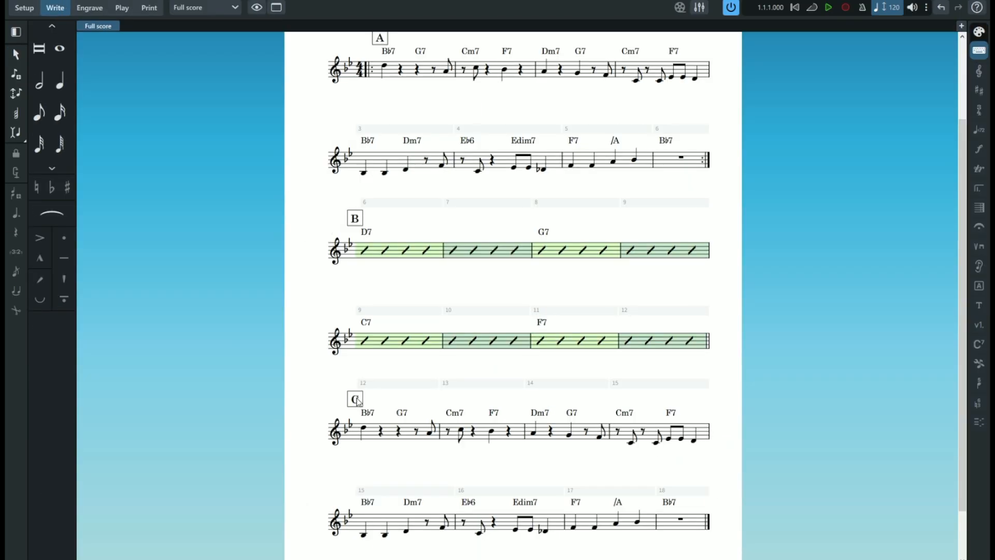
- Try to edit the letter of rehearsal mark C at bar 12 and undo the stray note entered there
{"action": "left_click", "coordinate": [356, 400]}
{"action": "key", "text": "Return"}
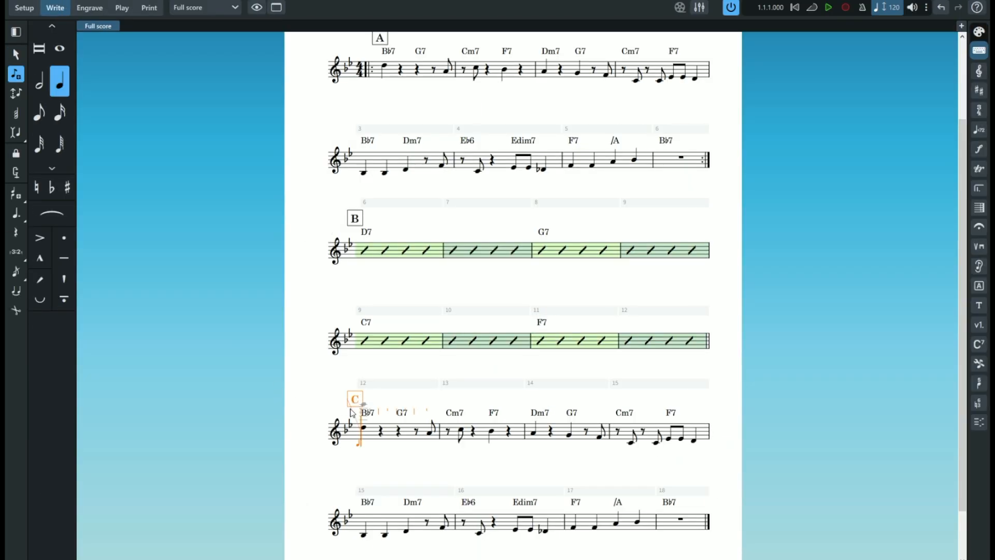
{"action": "left_click", "coordinate": [353, 403]}
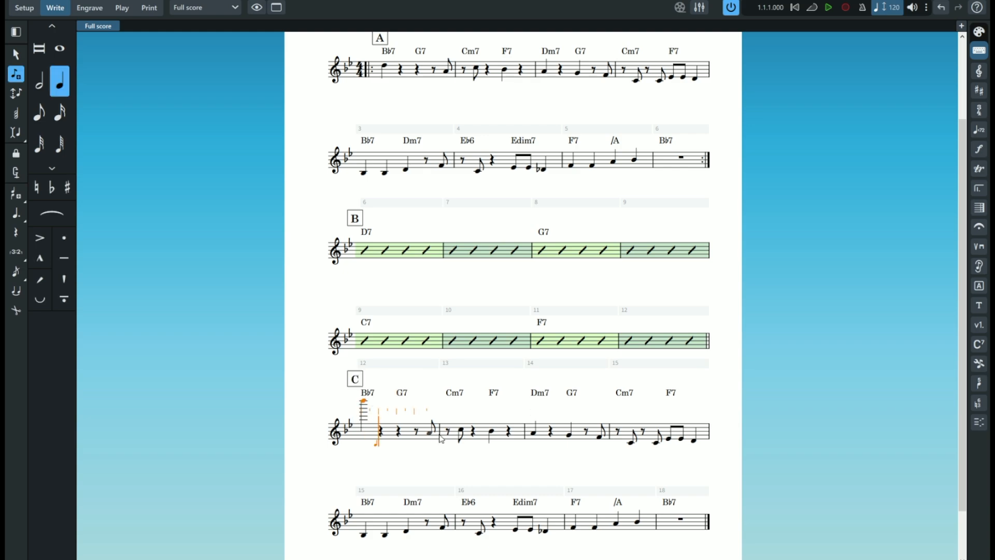
{"action": "key", "text": "ctrl+z"}
{"action": "key", "text": "Escape"}
{"action": "right_click", "coordinate": [355, 402]}
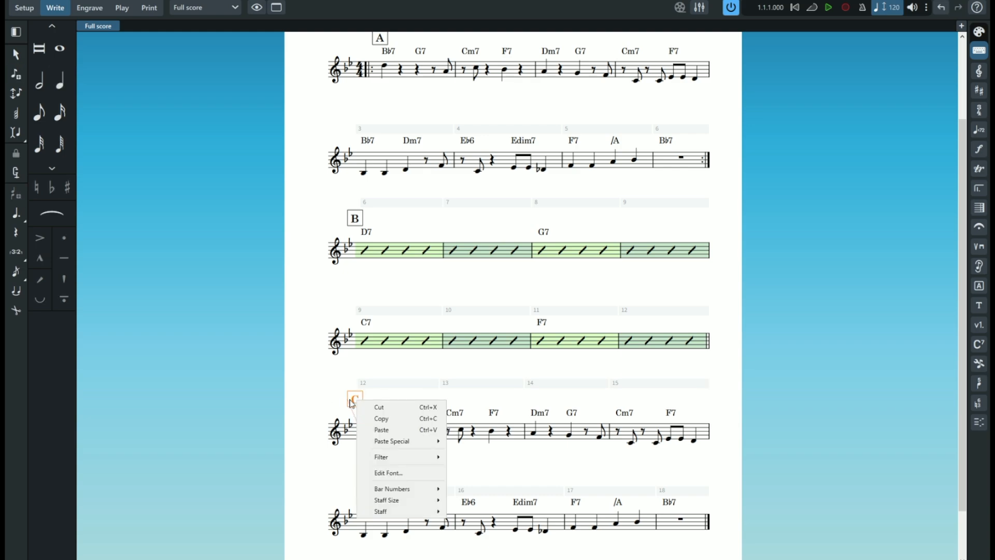
{"action": "key", "text": "Escape"}
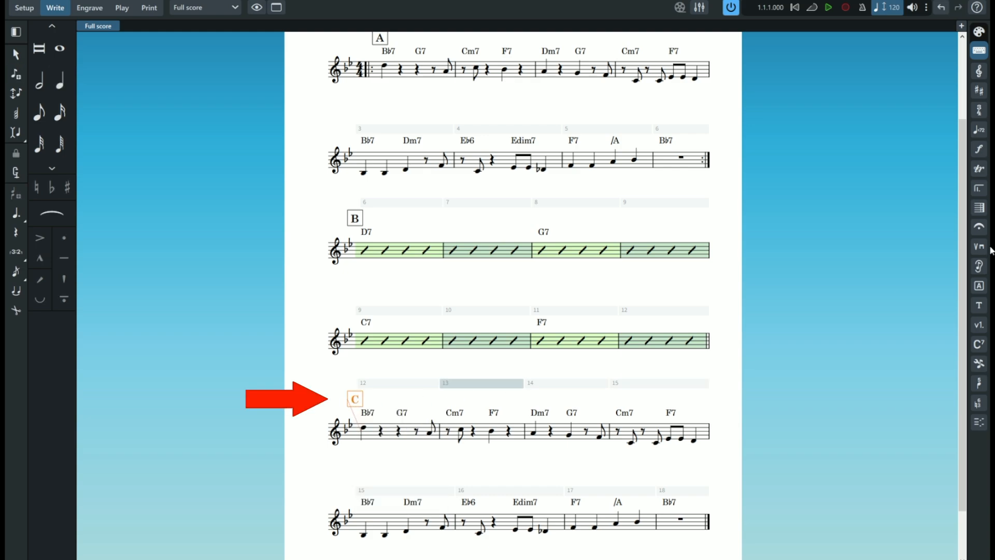
- Add the system text "C" in the Rehearsal Marks paragraph style at bar 12
{"action": "left_click", "coordinate": [78, 17]}
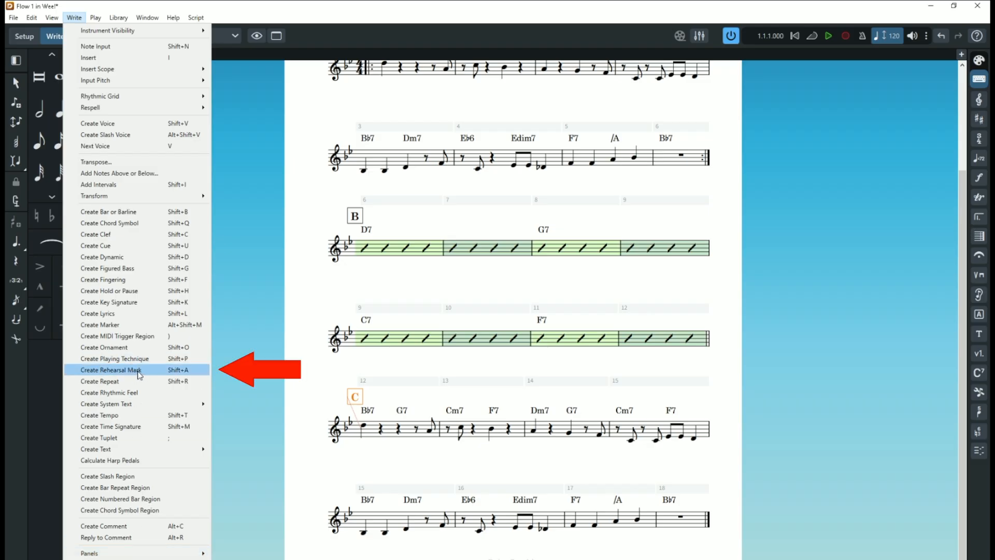
{"action": "left_click", "coordinate": [138, 371]}
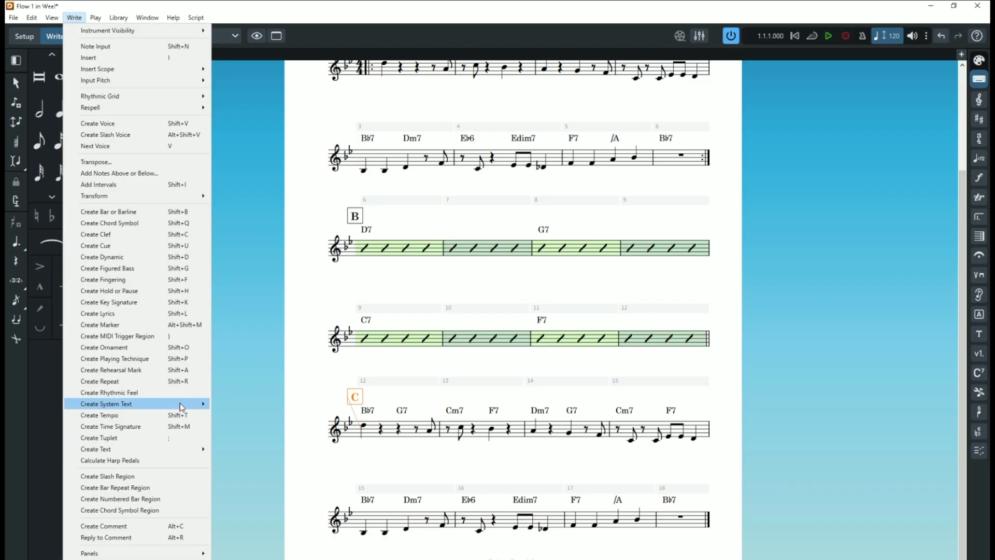
{"action": "mouse_move", "coordinate": [188, 405]}
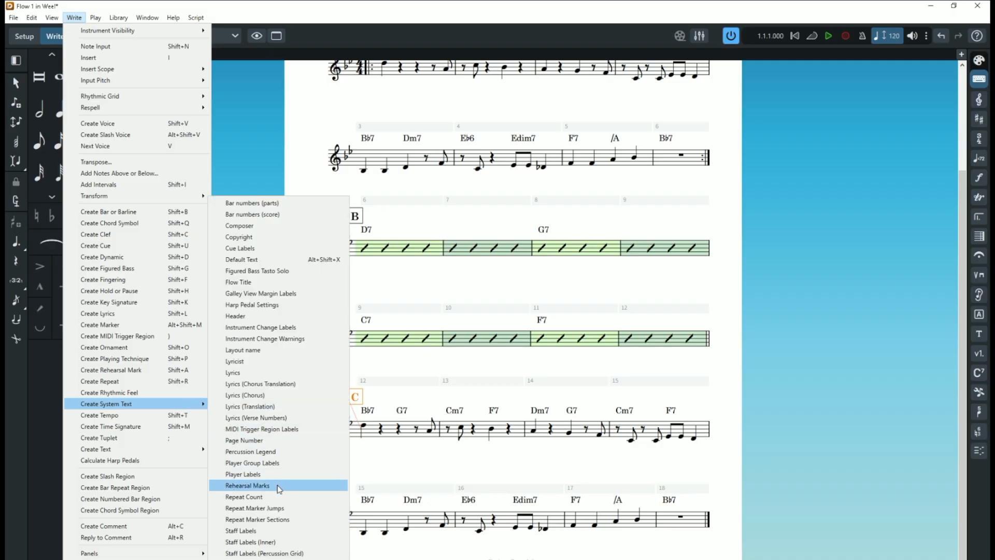
{"action": "left_click", "coordinate": [247, 485]}
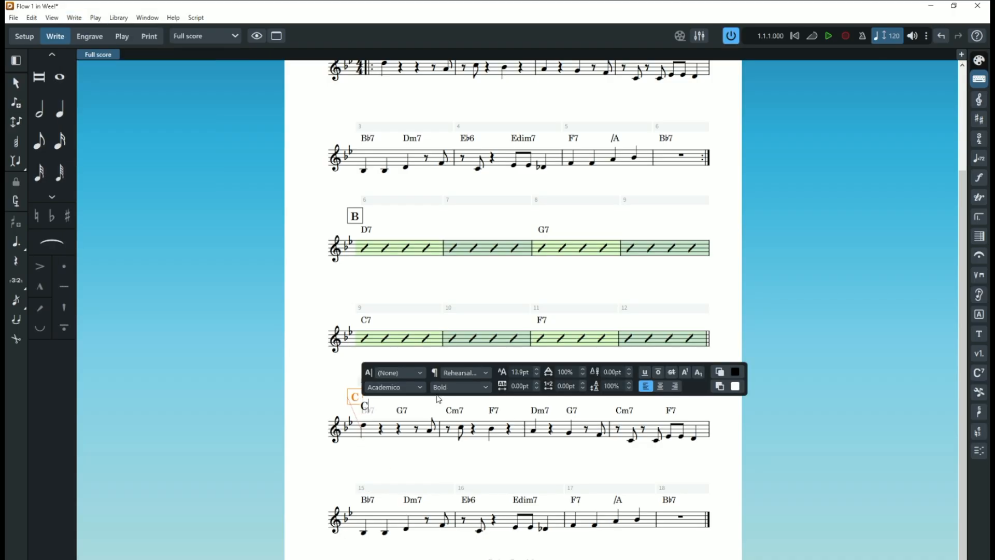
{"action": "key", "text": "Escape"}
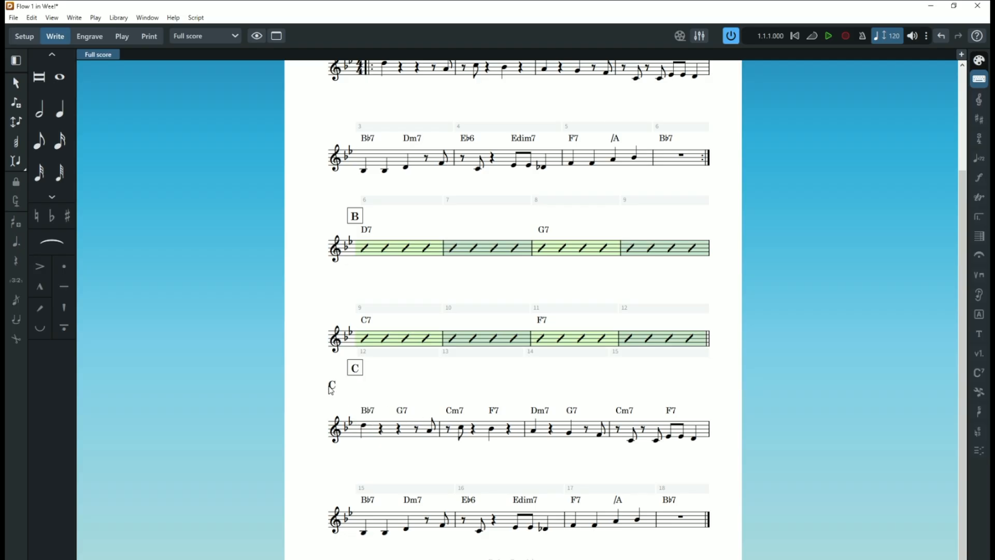
- Select the boxed rehearsal mark and the plain text C above bar 12, and undo the added text
{"action": "left_click", "coordinate": [356, 372]}
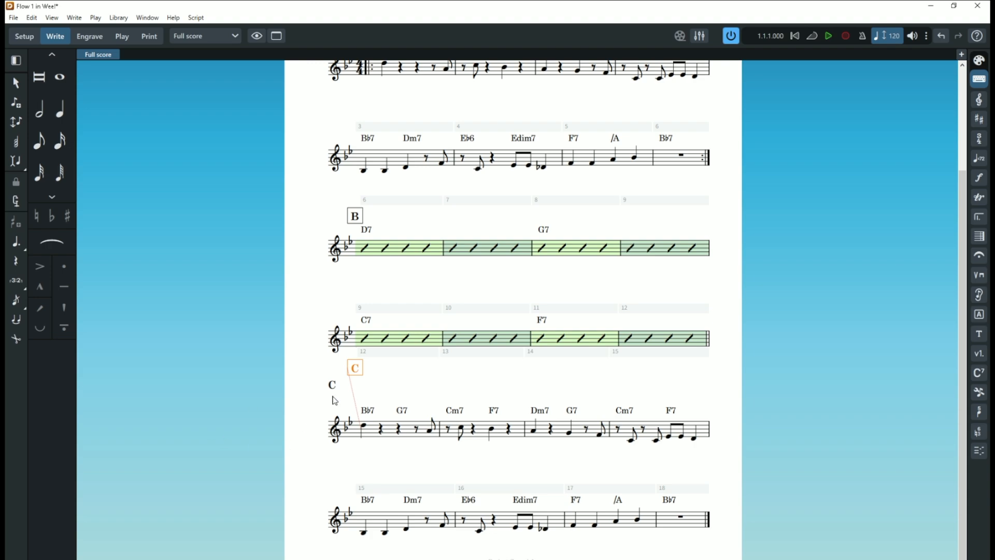
{"action": "left_click", "coordinate": [333, 397]}
{"action": "key", "text": "ctrl+z"}
{"action": "key", "text": "ctrl+z"}
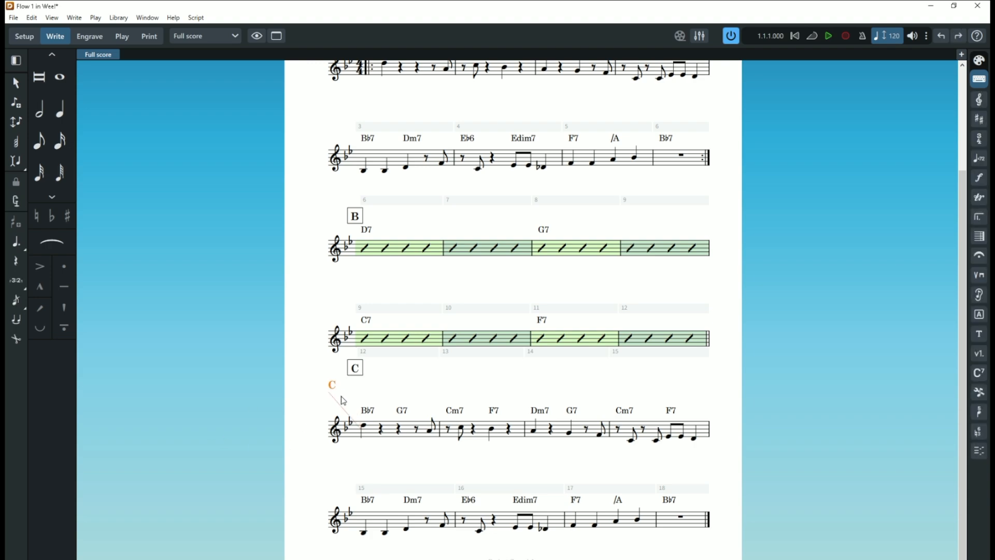
{"action": "key", "text": "ctrl+z"}
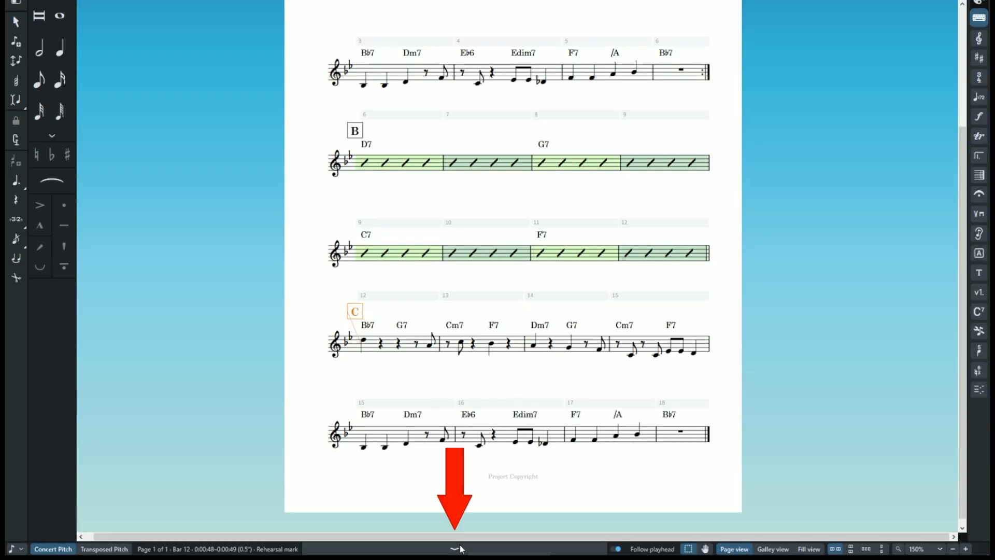
- Show the properties of the rehearsal mark at bar 12 and set its Index to 1
{"action": "left_click", "coordinate": [457, 548]}
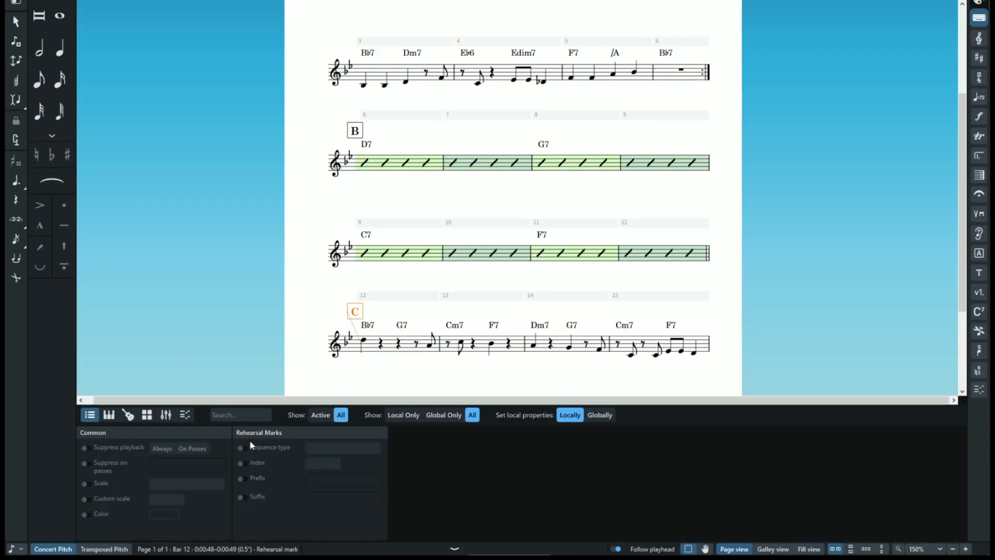
{"action": "left_click", "coordinate": [241, 462]}
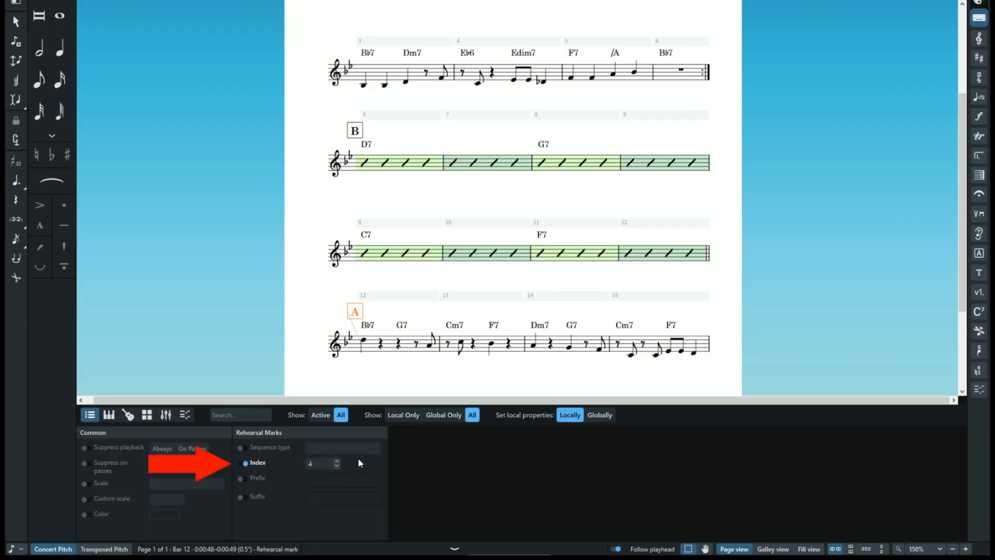
{"action": "key", "text": "Return"}
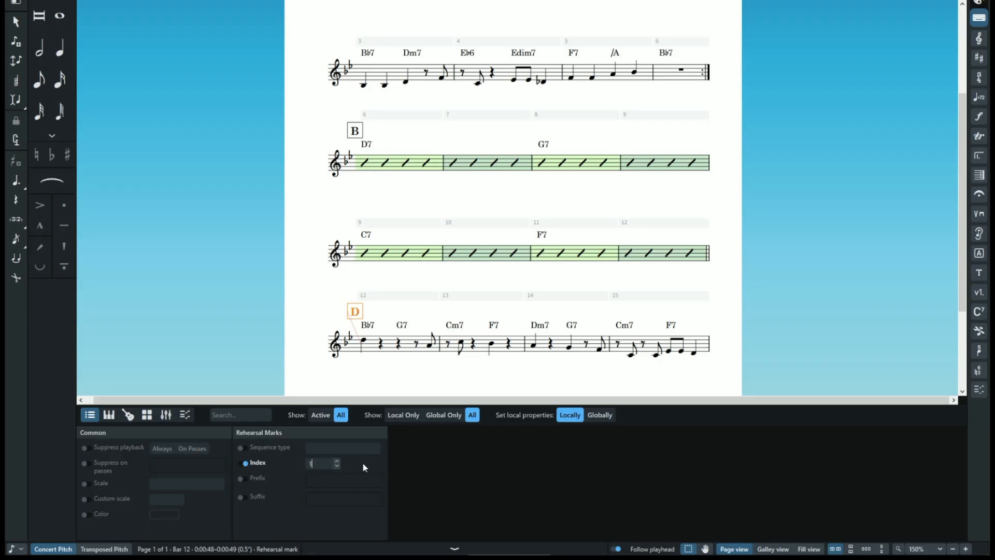
{"action": "key", "text": "Return"}
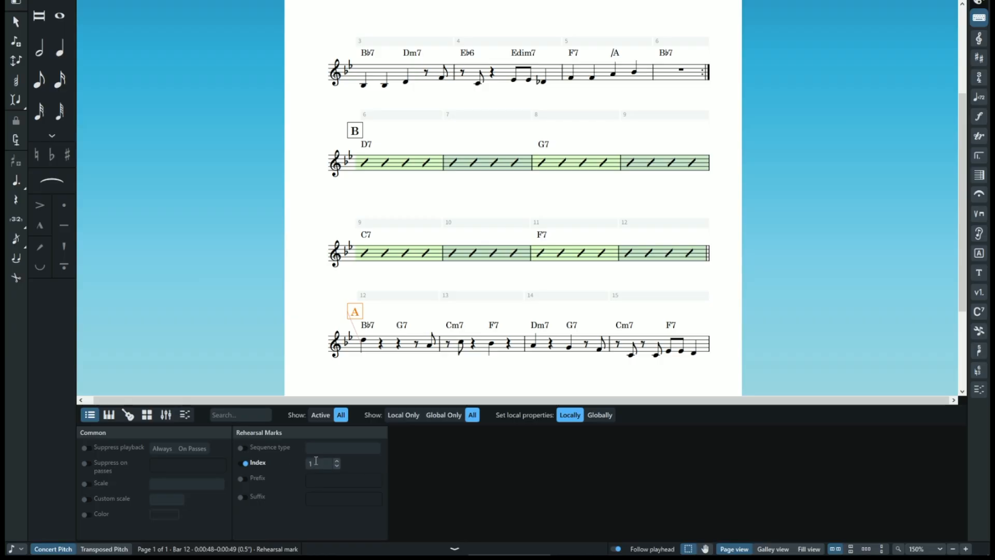
- Try the rehearsal mark's Sequence type, Prefix and Suffix properties, turn each off again and hide the properties
{"action": "left_click", "coordinate": [244, 448]}
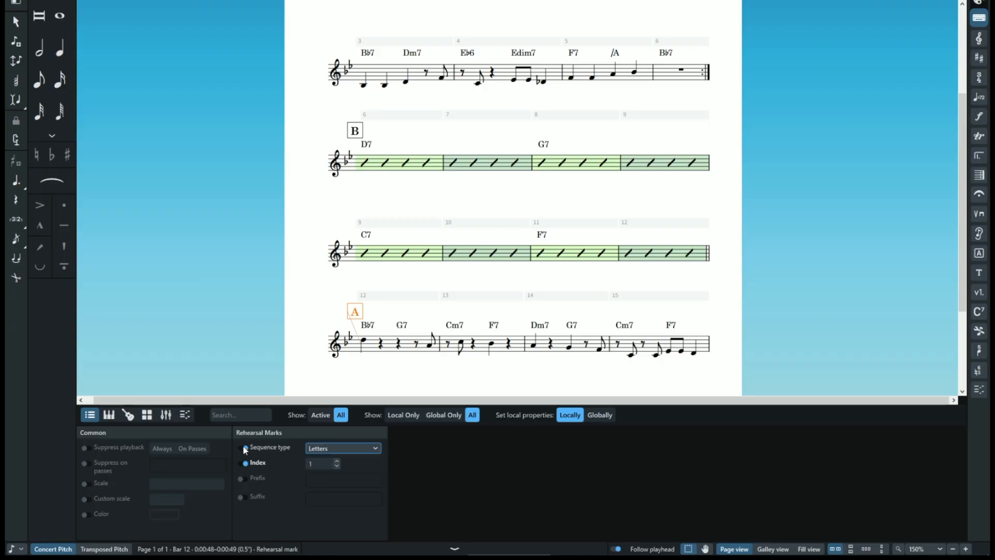
{"action": "left_click", "coordinate": [323, 449]}
{"action": "left_click", "coordinate": [276, 448]}
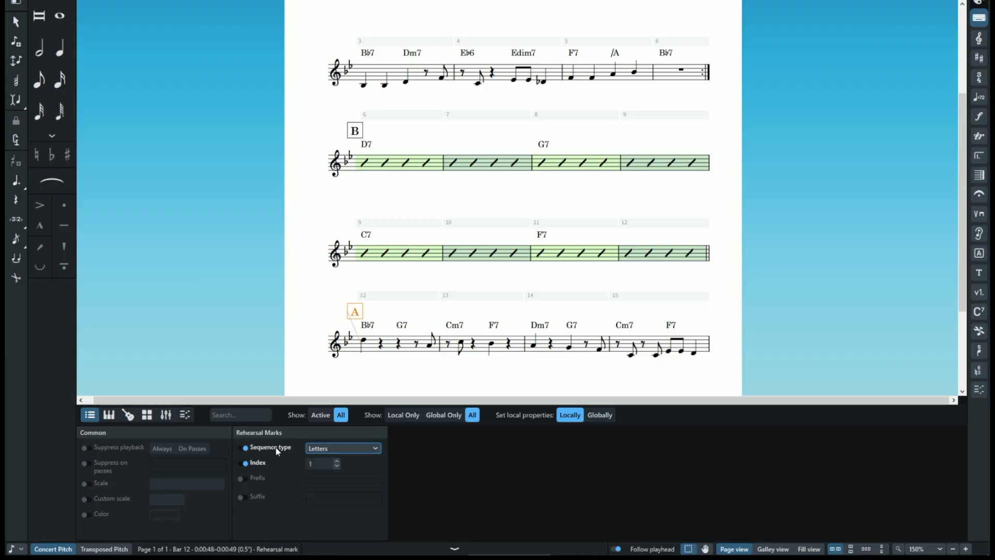
{"action": "left_click", "coordinate": [245, 448]}
{"action": "left_click", "coordinate": [245, 478]}
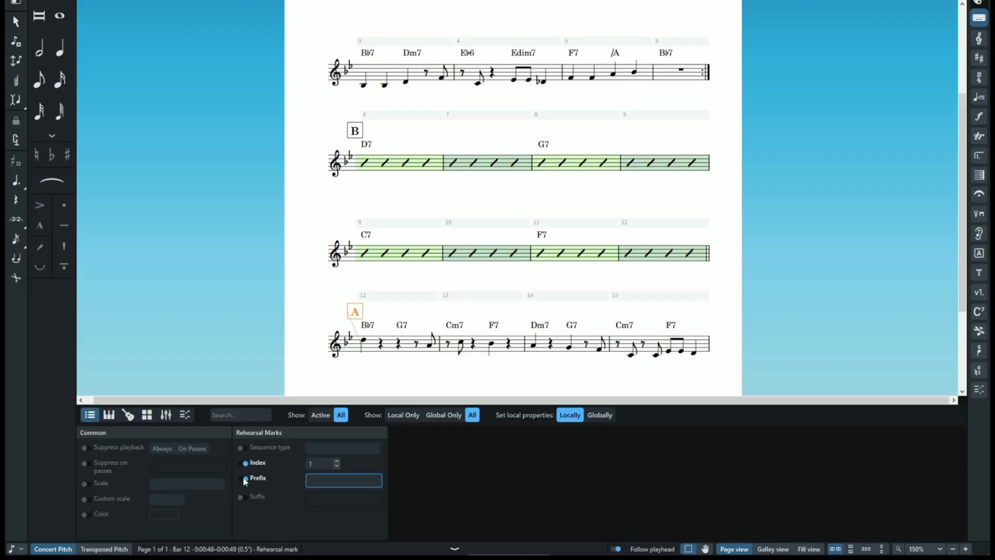
{"action": "left_click", "coordinate": [244, 478]}
{"action": "left_click", "coordinate": [241, 495]}
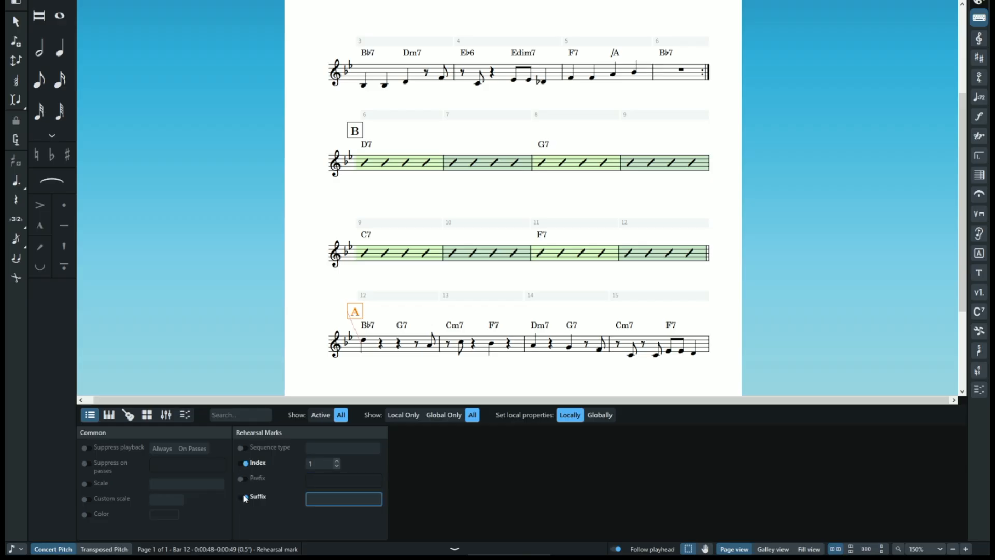
{"action": "left_click", "coordinate": [243, 495]}
{"action": "left_click", "coordinate": [324, 464]}
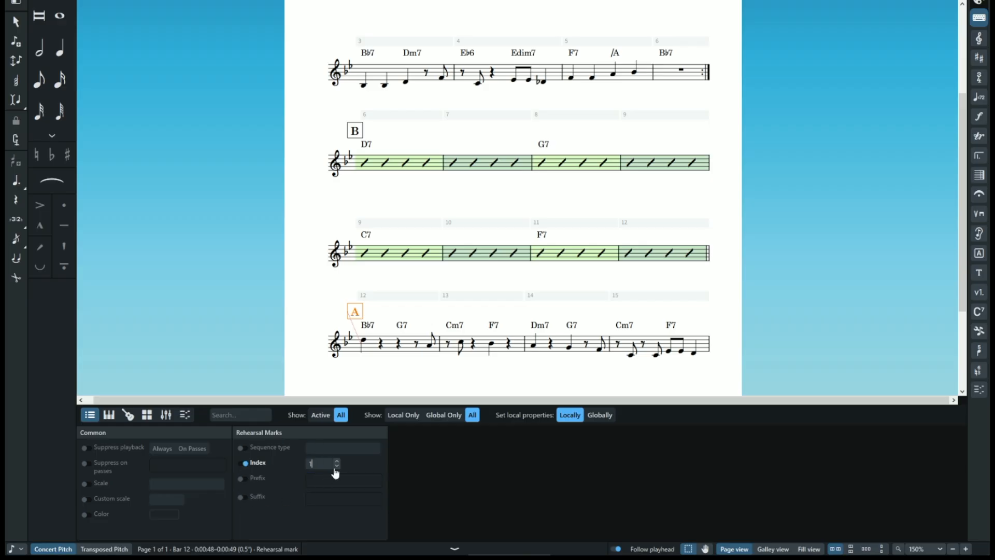
{"action": "left_click", "coordinate": [455, 548]}
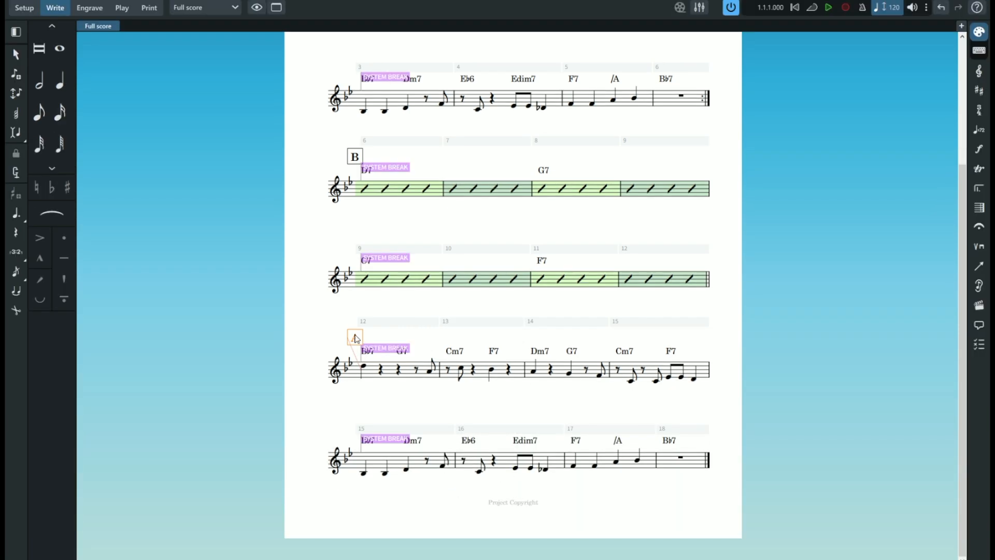
- Move rehearsal mark A at bar 12 to above the clef at the start of its system in Engrave mode
{"action": "left_click_drag", "start_coordinate": [435, 341], "coordinate": [353, 340]}
{"action": "left_click", "coordinate": [89, 8]}
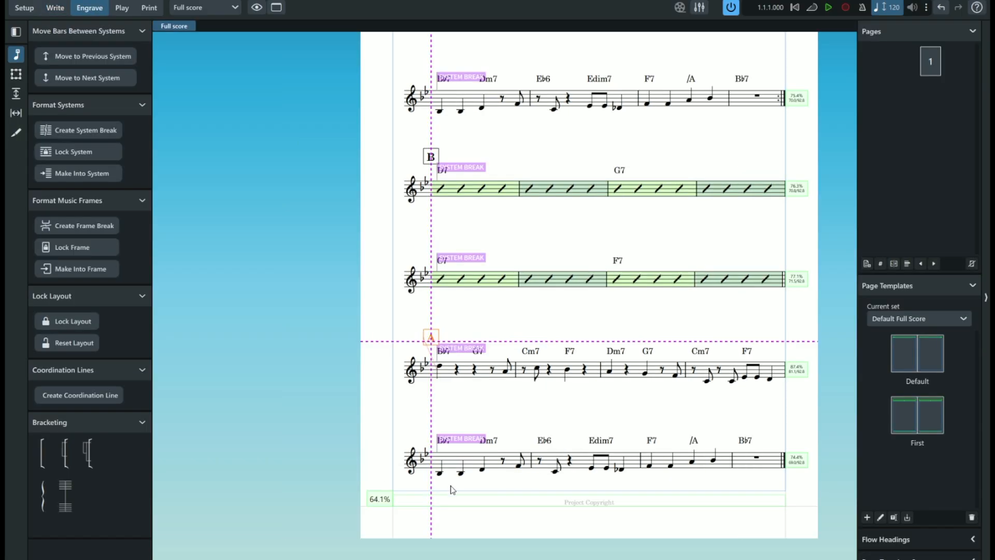
{"action": "left_click_drag", "start_coordinate": [343, 339], "coordinate": [317, 342]}
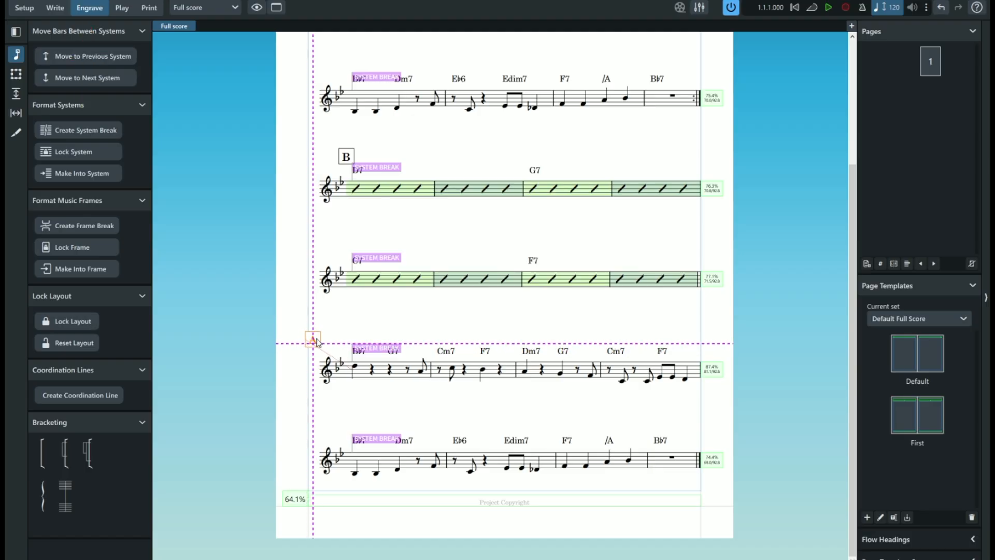
- Return to Write mode and shift rehearsal mark A along the staff to the G7 chord in bar 12
{"action": "left_click", "coordinate": [54, 9]}
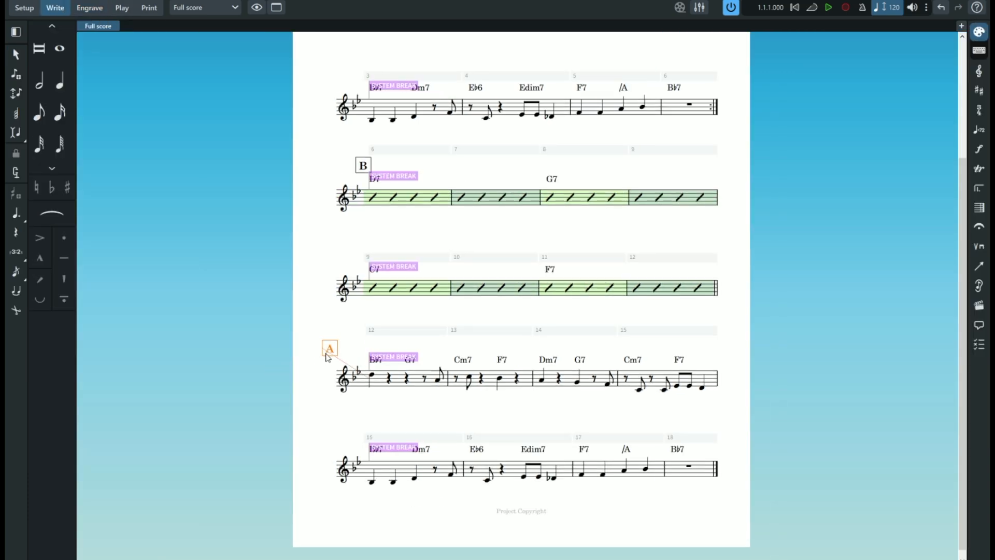
{"action": "mouse_move", "coordinate": [373, 346]}
{"action": "left_mouse_down"}
{"action": "mouse_move", "coordinate": [435, 355]}
{"action": "mouse_move", "coordinate": [357, 354]}
{"action": "left_mouse_up"}
{"action": "left_click_drag", "start_coordinate": [421, 352], "coordinate": [338, 357]}
{"action": "left_click_drag", "start_coordinate": [408, 348], "coordinate": [487, 358]}
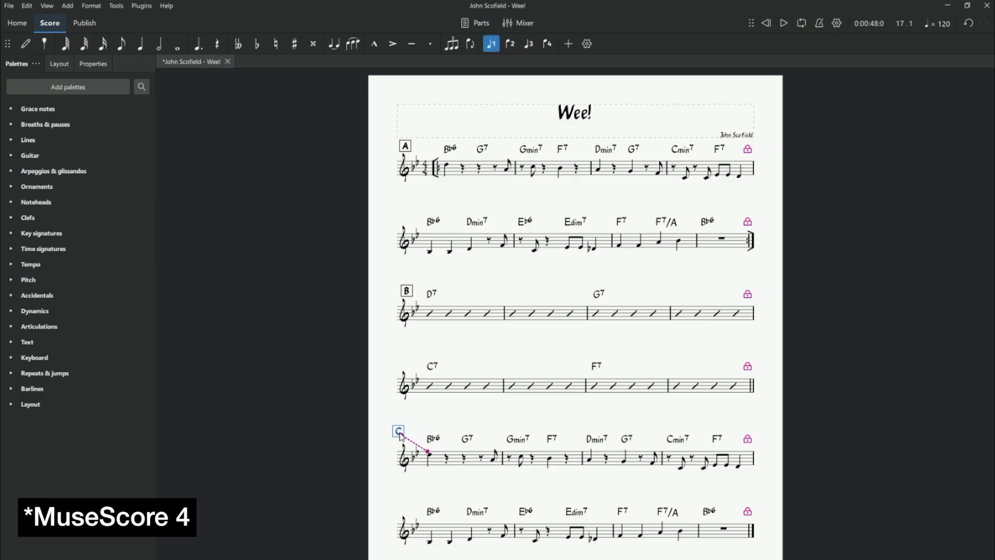
- Switch to the MuseScore 4 version of the lead sheet and change rehearsal mark C to A
{"action": "mouse_move", "coordinate": [396, 437]}
{"action": "left_mouse_down"}
{"action": "mouse_move", "coordinate": [398, 451]}
{"action": "mouse_move", "coordinate": [407, 440]}
{"action": "left_mouse_up"}
{"action": "double_click", "coordinate": [405, 442]}
{"action": "type", "text": "A"}
{"action": "key", "text": "Escape"}
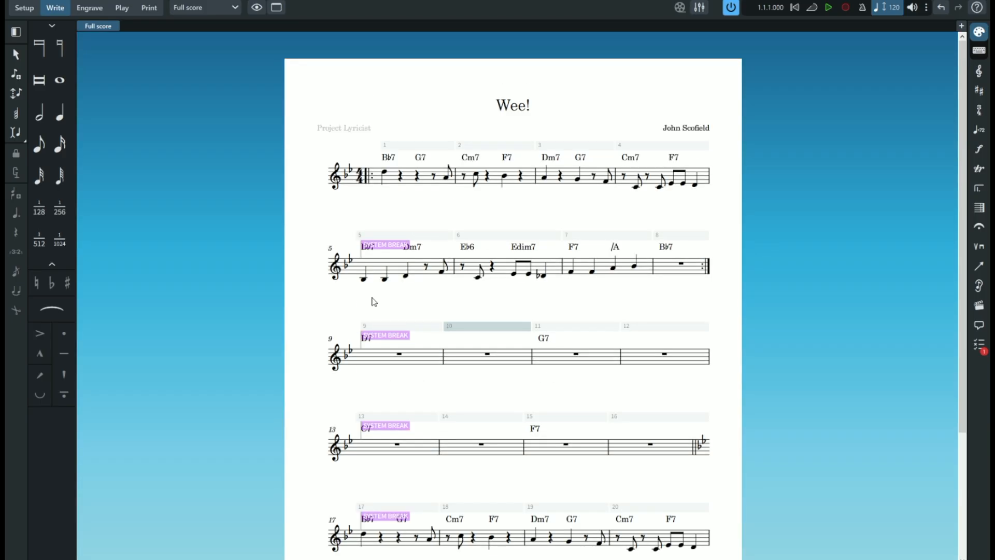
{"action": "scroll", "coordinate": [373, 300], "scroll_direction": "down", "scroll_amount": 3}
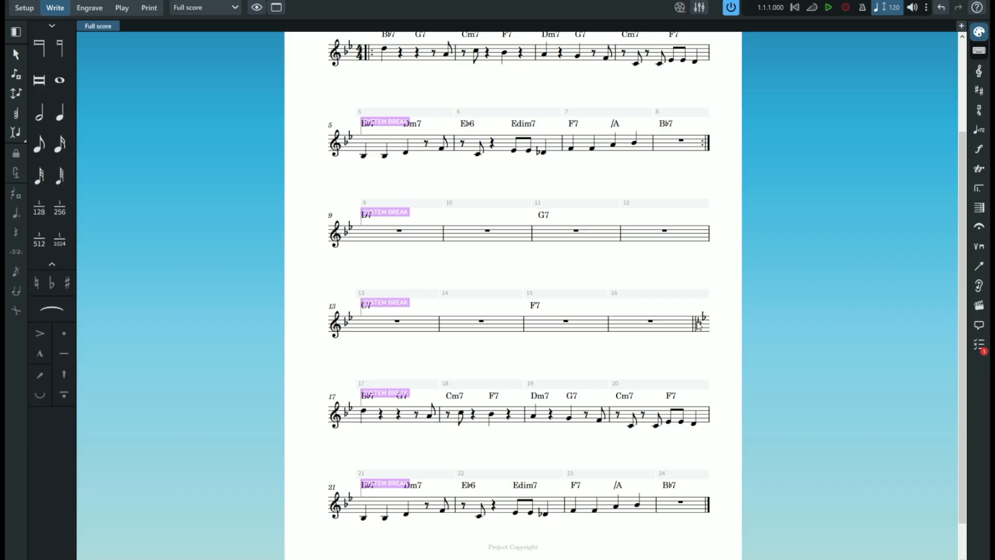
- Switch back to Dorico, try deleting the redundant key signature beside the double barline after bar 16, and undo the deletion
{"action": "left_click", "coordinate": [699, 324]}
{"action": "key", "text": "Delete"}
{"action": "key", "text": "ctrl+z"}
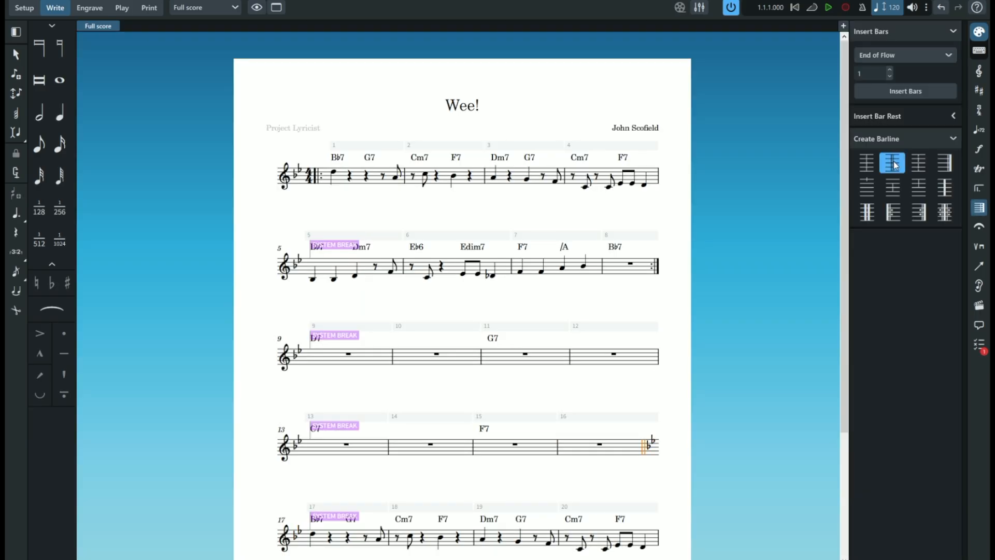
- Look through the available ornaments, dynamics, tempo marks, time signatures, key signatures, clefs, lines and playing techniques
{"action": "key", "text": "ctrl+Home"}
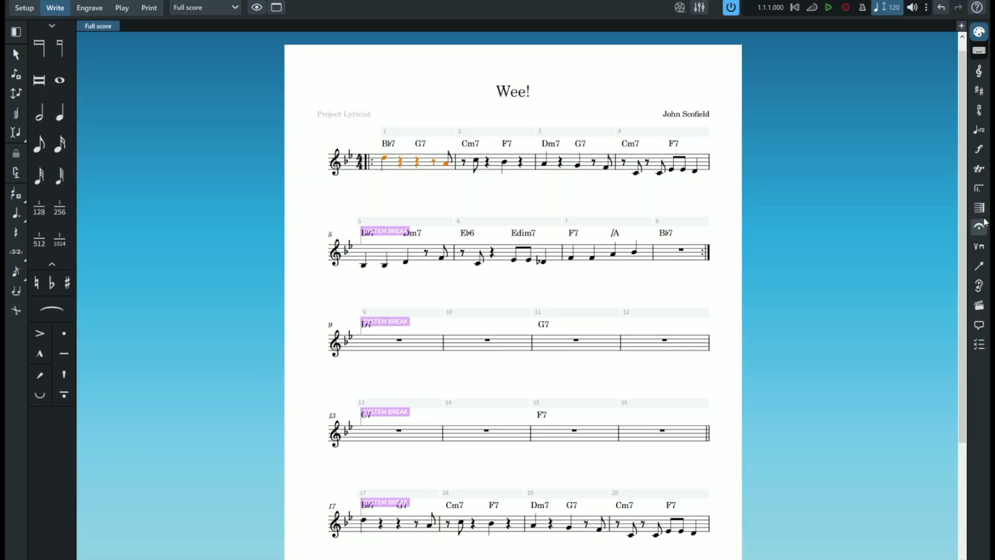
{"action": "left_click", "coordinate": [979, 168]}
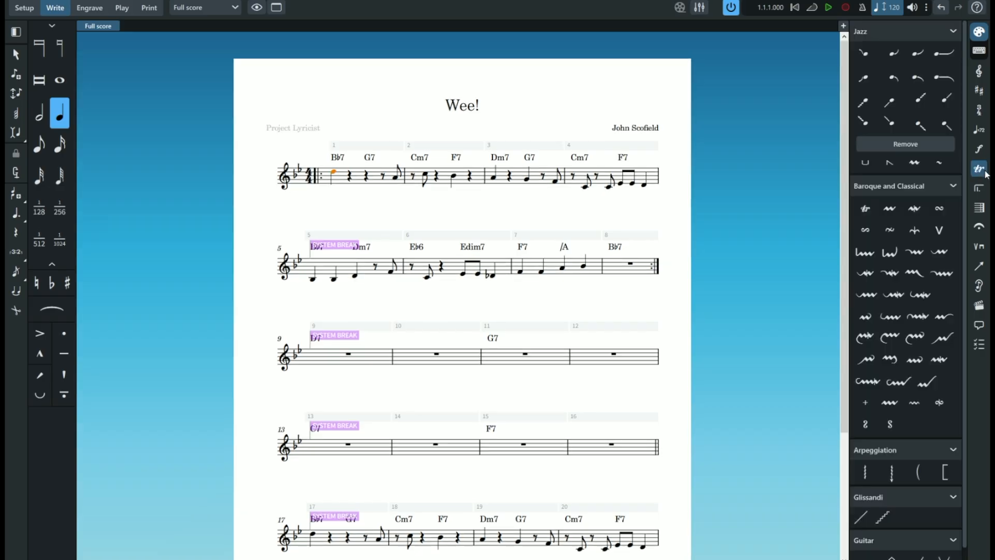
{"action": "left_click", "coordinate": [979, 148]}
{"action": "left_click", "coordinate": [979, 129]}
{"action": "left_click", "coordinate": [979, 110]}
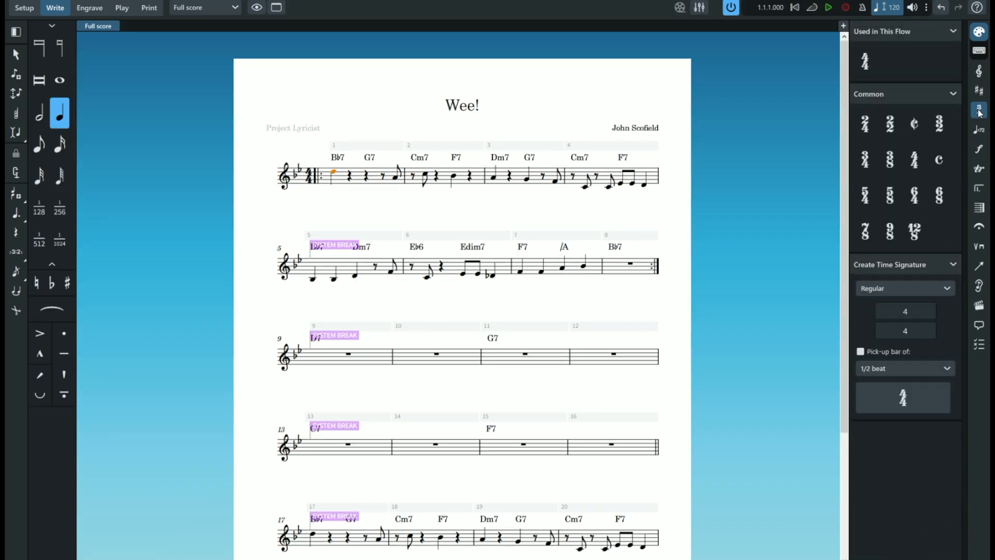
{"action": "left_click", "coordinate": [979, 91]}
{"action": "left_click", "coordinate": [979, 71]}
{"action": "left_click", "coordinate": [979, 266]}
{"action": "left_click", "coordinate": [979, 246]}
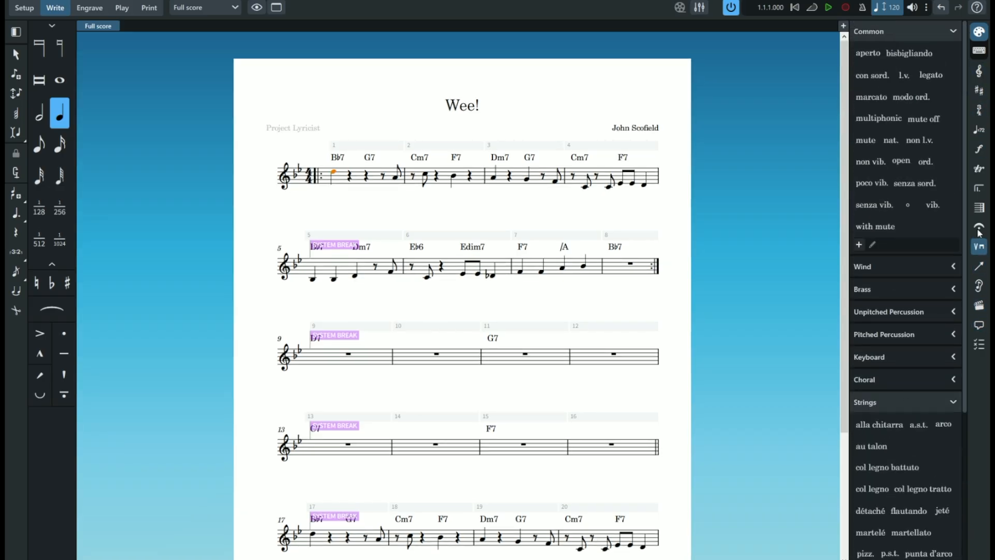
{"action": "left_click", "coordinate": [979, 285]}
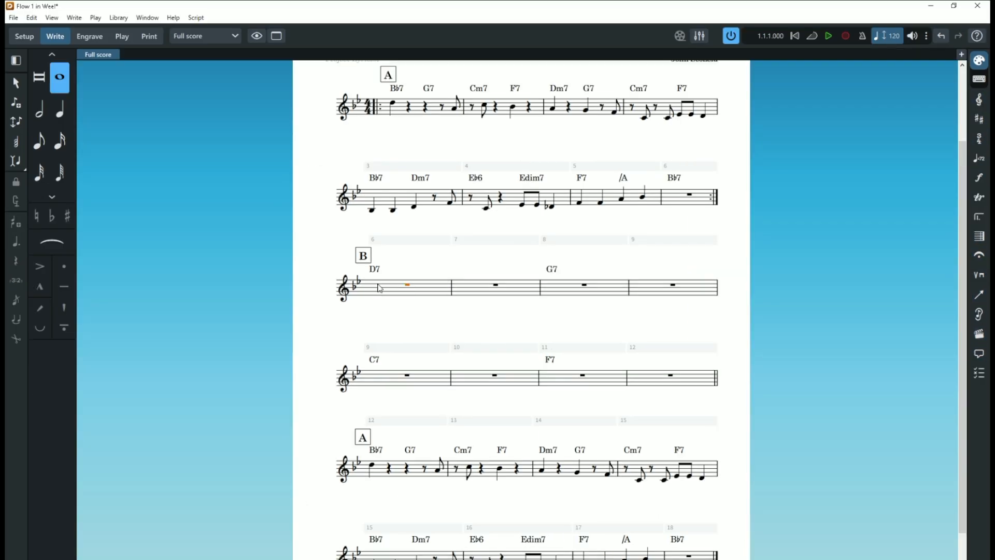
- Create a slash region over the eight empty bars of section B
{"action": "left_click", "coordinate": [689, 380], "text": "shift"}
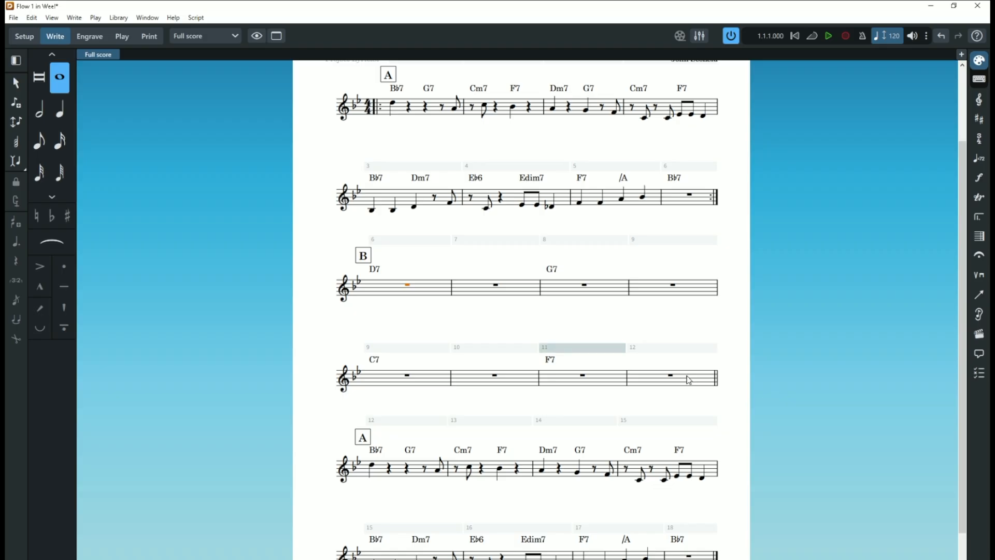
{"action": "left_click", "coordinate": [75, 19]}
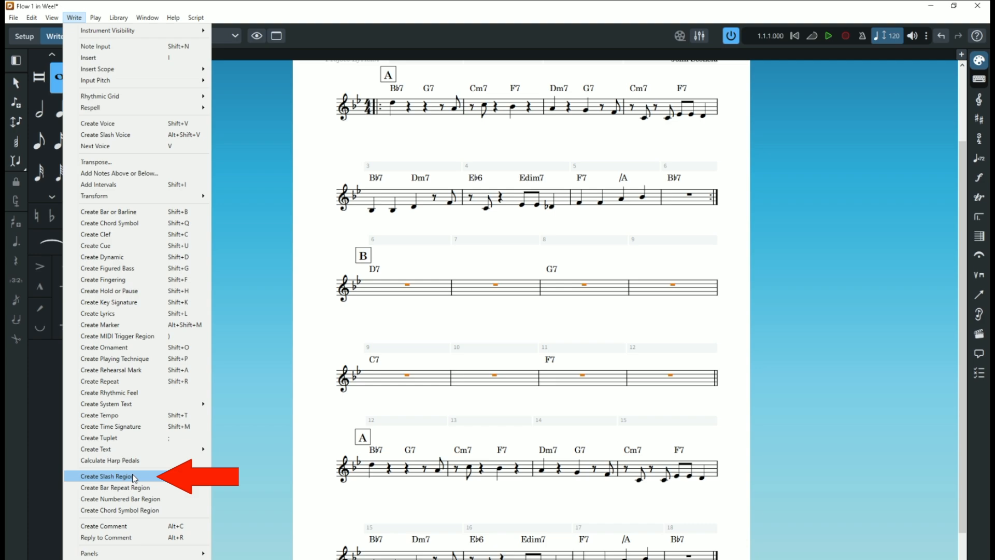
{"action": "left_click", "coordinate": [134, 477]}
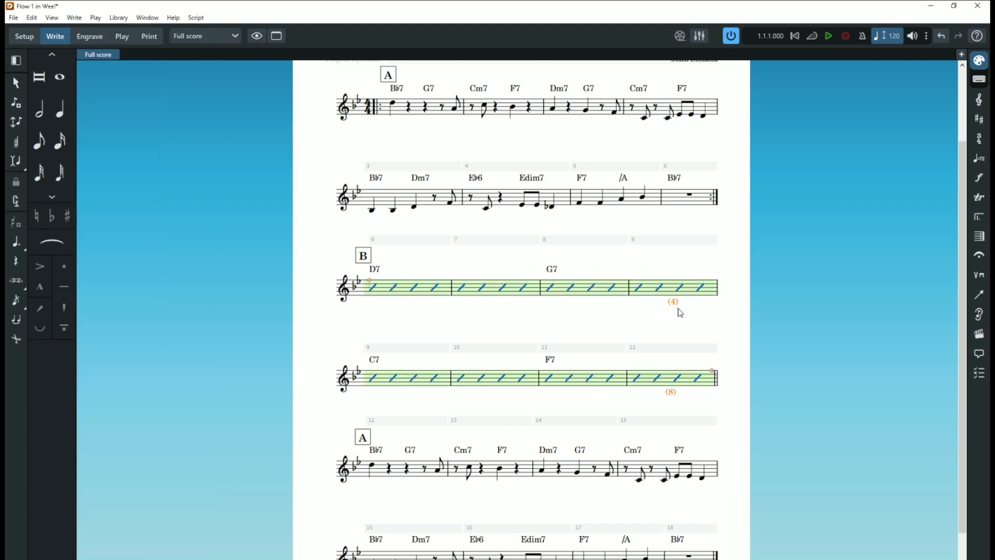
{"action": "key", "text": "ctrl+z"}
{"action": "key", "text": "ctrl+y"}
- Undo the eight-bar slash region and create a slash region on the first bar of section B
{"action": "left_click", "coordinate": [592, 330]}
{"action": "key", "text": "ctrl+z"}
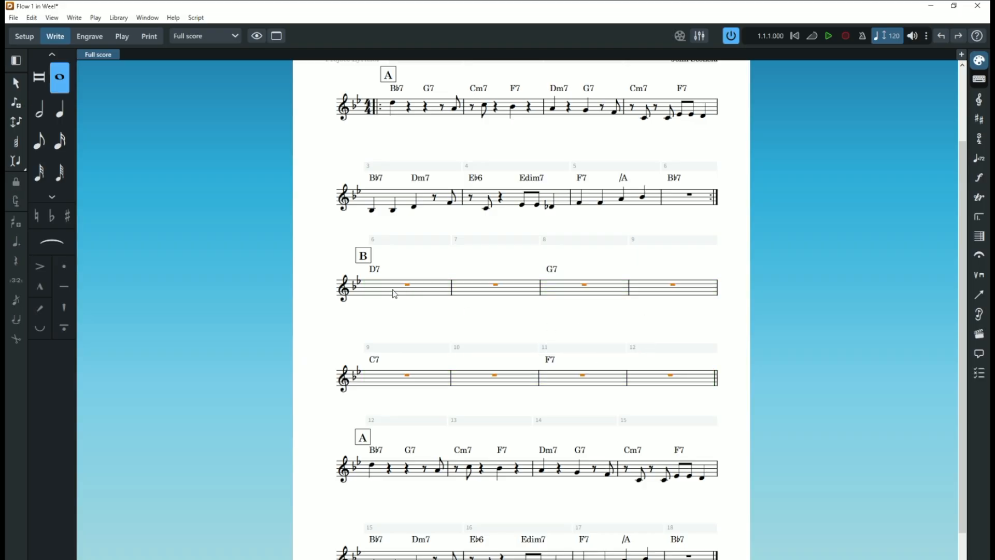
{"action": "left_click", "coordinate": [75, 17]}
{"action": "left_click", "coordinate": [155, 473]}
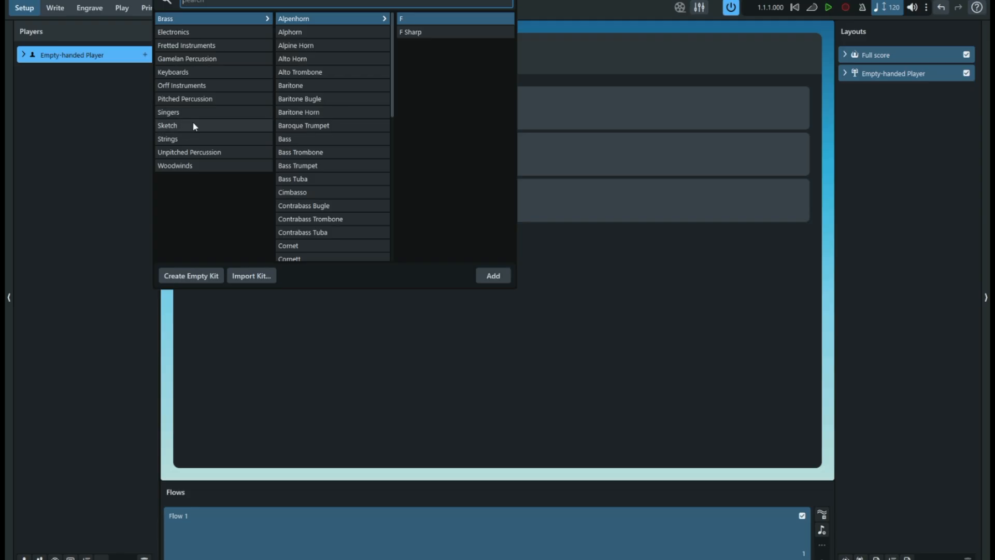
- Assign a woodwind instrument to the empty-handed player
{"action": "left_click", "coordinate": [175, 165]}
{"action": "left_click", "coordinate": [311, 196]}
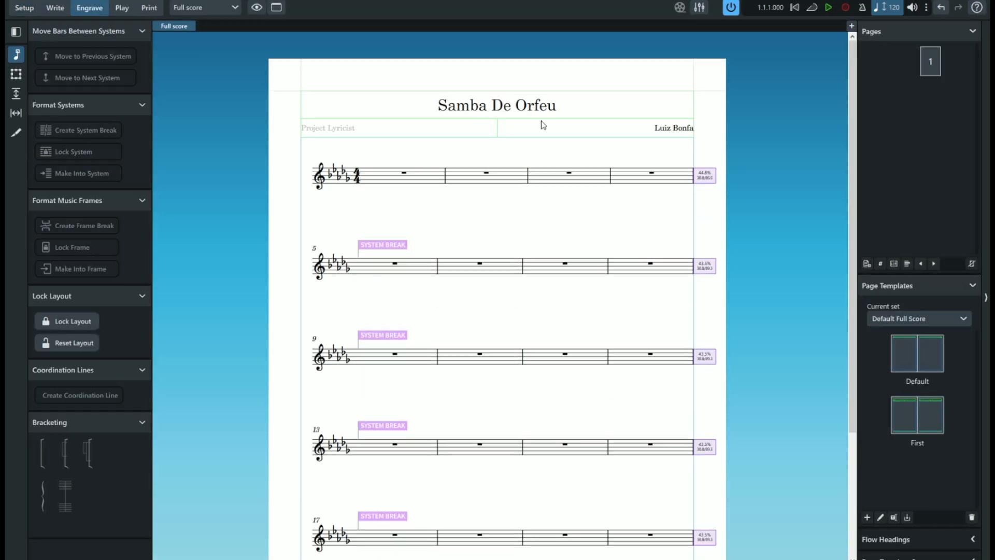
- Set the project subtitle to Paul Desmond's solo from "The Complete Recordings of the Paul Desmond Quartet with Jim Hall"
{"action": "double_click", "coordinate": [493, 133]}
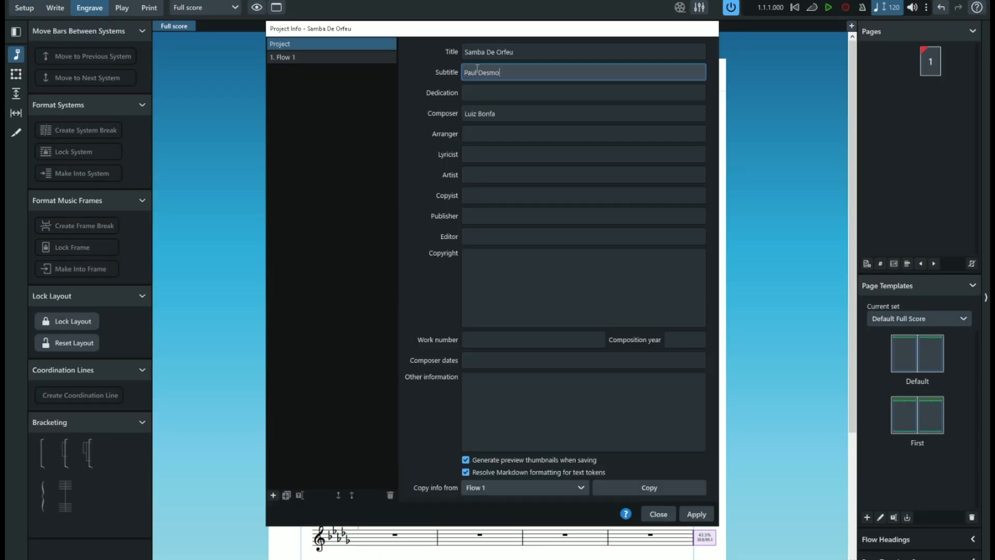
{"action": "type", "text": "nd's solo from \"The Complete Recordings of the Paul Desmond Quartet"}
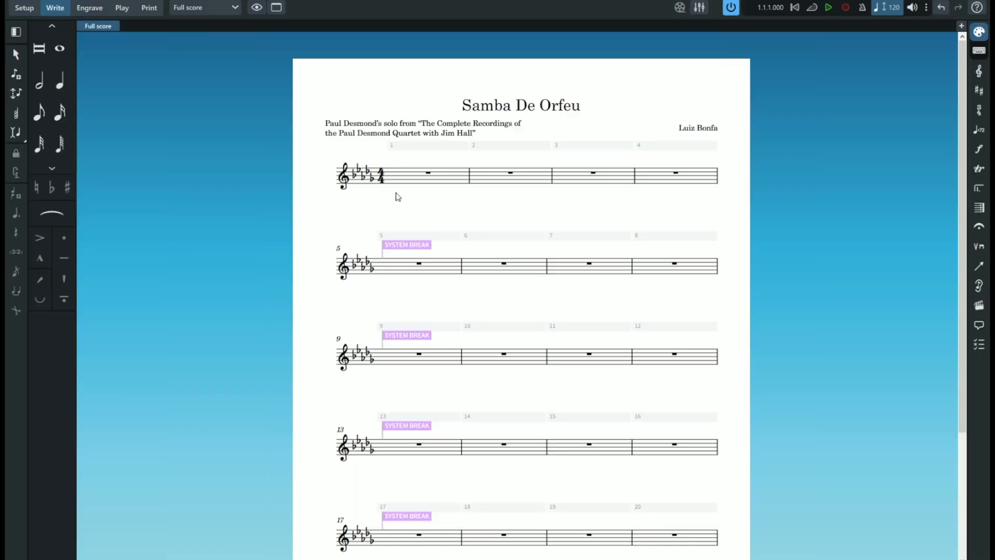
- Start note input in bar 1 with eighth notes E flat and A flat and a dotted-eighth C
{"action": "double_click", "coordinate": [398, 176]}
{"action": "left_click", "coordinate": [39, 112]}
{"action": "left_click", "coordinate": [16, 213]}
{"action": "left_click", "coordinate": [60, 112]}
{"action": "left_click", "coordinate": [39, 145]}
{"action": "key", "text": "ctrl+z"}
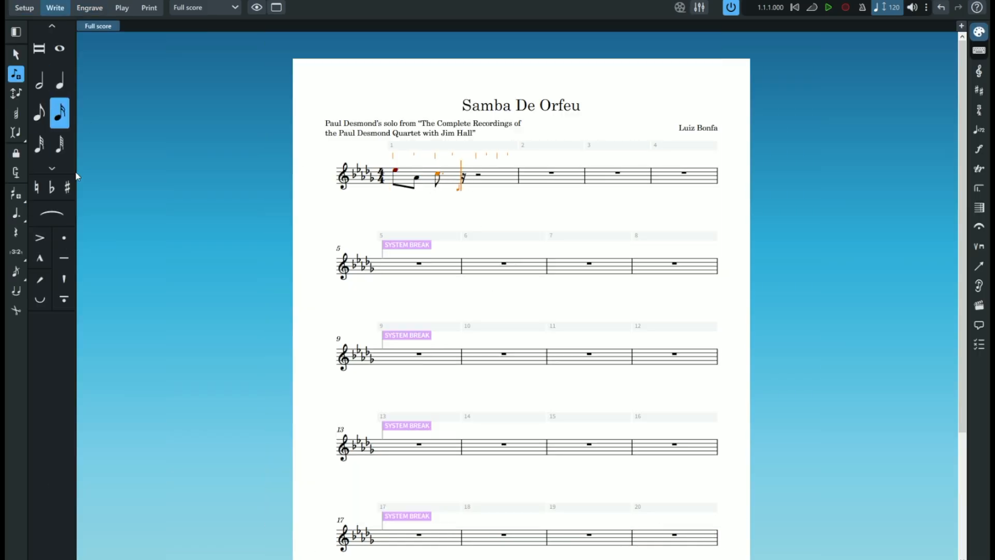
- Finish bar 1 with a sixteenth A flat, an eighth D flat between sixteenth rests, and a quarter-note F
{"action": "key", "text": "a"}
{"action": "key", "text": "space"}
{"action": "key", "text": "d"}
{"action": "left_click", "coordinate": [16, 232]}
{"action": "left_click", "coordinate": [40, 113]}
{"action": "key", "text": "d"}
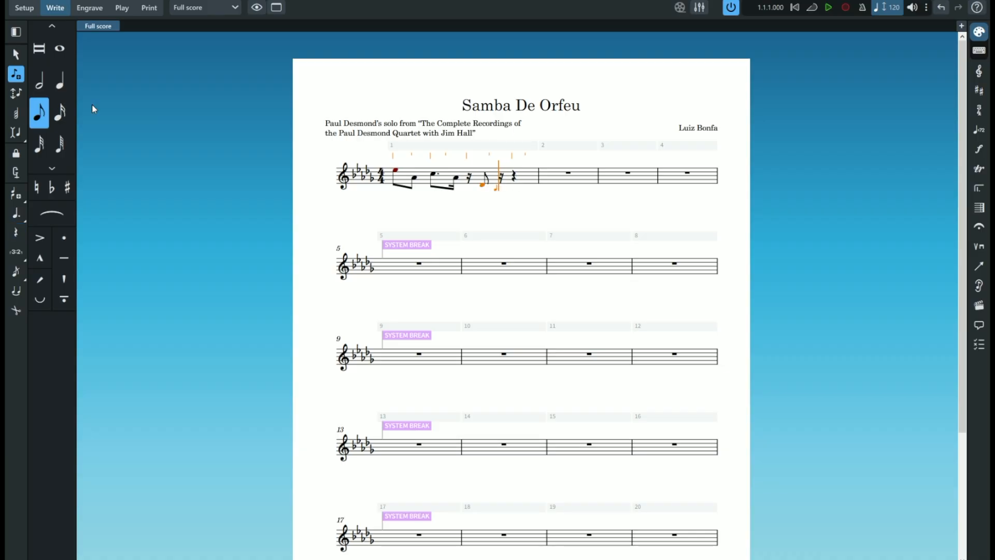
{"action": "left_click", "coordinate": [59, 80]}
{"action": "left_click", "coordinate": [513, 181]}
- Begin bar 2 with eighth notes A flat, D flat and F followed by a sixteenth rest
{"action": "left_click", "coordinate": [39, 112]}
{"action": "left_click", "coordinate": [526, 178]}
{"action": "left_click", "coordinate": [542, 186]}
{"action": "left_click", "coordinate": [559, 182]}
{"action": "left_click", "coordinate": [59, 113]}
{"action": "left_click", "coordinate": [580, 172]}
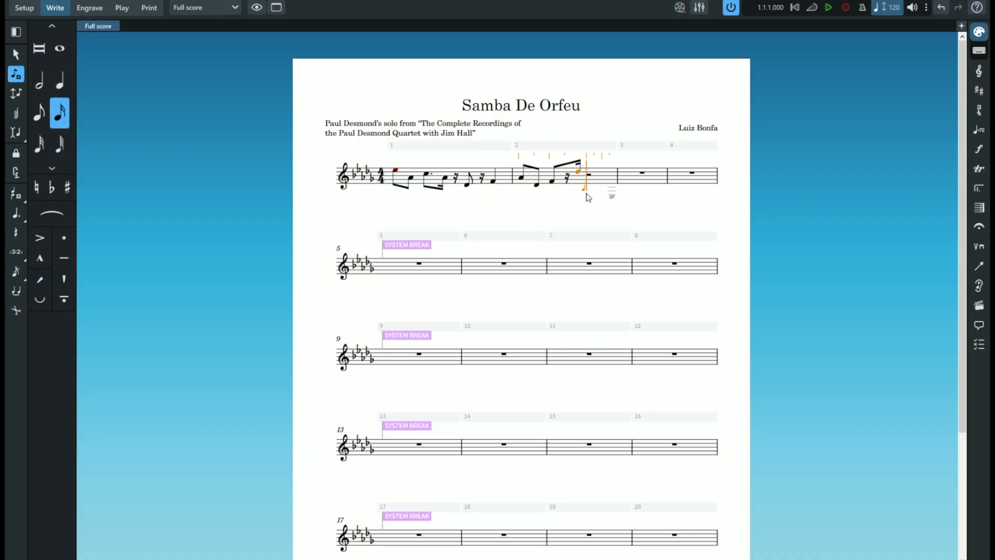
- Complete bar 2 with sixteenths B flat and C, an eighth D flat, a sixteenth C and an eighth E flat
{"action": "left_click", "coordinate": [578, 190]}
{"action": "left_click", "coordinate": [573, 187]}
{"action": "left_click", "coordinate": [39, 113]}
{"action": "left_click", "coordinate": [584, 186]}
{"action": "left_click", "coordinate": [59, 112]}
{"action": "left_click", "coordinate": [596, 187]}
{"action": "left_click", "coordinate": [39, 113]}
{"action": "left_click", "coordinate": [604, 184]}
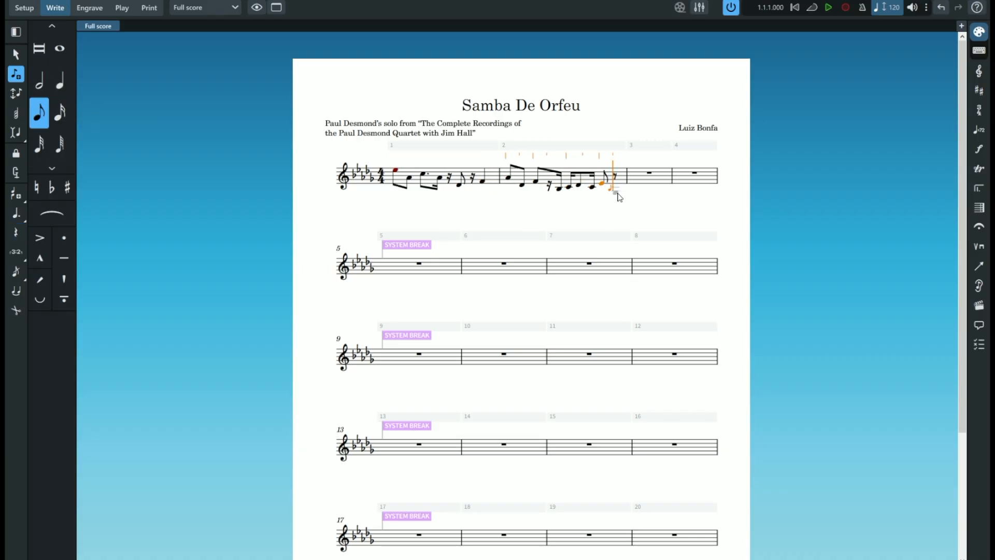
- Fill the first half of bar 3 with an eighth rest, an eighth F, a dotted-eighth B flat and a sixteenth A flat
{"action": "left_click", "coordinate": [636, 181]}
{"action": "key", "text": "period"}
{"action": "left_click", "coordinate": [625, 176]}
{"action": "key", "text": "4"}
{"action": "left_click", "coordinate": [642, 178]}
{"action": "left_click", "coordinate": [654, 177]}
{"action": "left_click", "coordinate": [658, 176]}
{"action": "key", "text": "comma"}
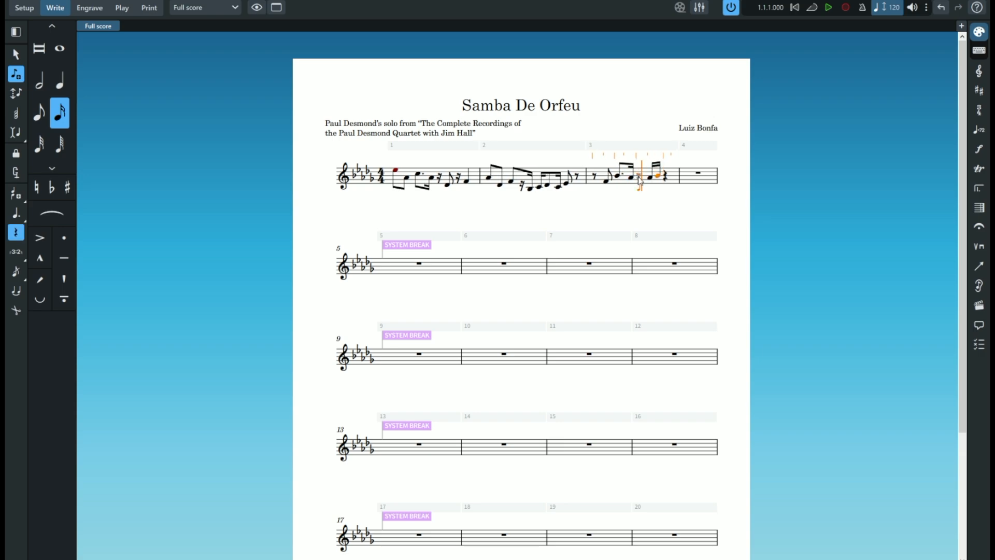
- Finish the third beat of bar 3 and start bar 4 with a dotted-eighth E flat and a sixteenth B flat
{"action": "left_click", "coordinate": [642, 182]}
{"action": "left_click", "coordinate": [658, 185]}
{"action": "left_click", "coordinate": [40, 112]}
{"action": "left_click", "coordinate": [693, 182]}
{"action": "left_click", "coordinate": [60, 113]}
{"action": "left_click", "coordinate": [459, 251]}
{"action": "left_click", "coordinate": [59, 80]}
{"action": "left_click", "coordinate": [641, 250]}
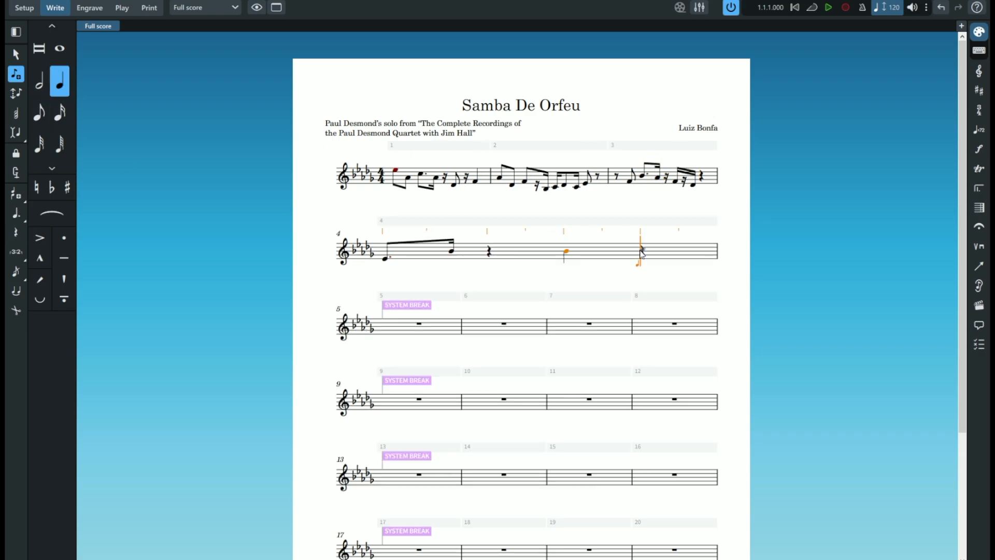
- Leave beats two and three of bar 4 as rests and enter sixteenths A natural, B flat, A flat and G natural on beat four
{"action": "key", "text": "comma"}
{"action": "left_click", "coordinate": [566, 251]}
{"action": "key", "text": "4"}
{"action": "left_click", "coordinate": [607, 253]}
{"action": "left_click", "coordinate": [638, 251]}
{"action": "left_click", "coordinate": [661, 253]}
{"action": "left_click", "coordinate": [686, 255]}
{"action": "left_click", "coordinate": [656, 253]}
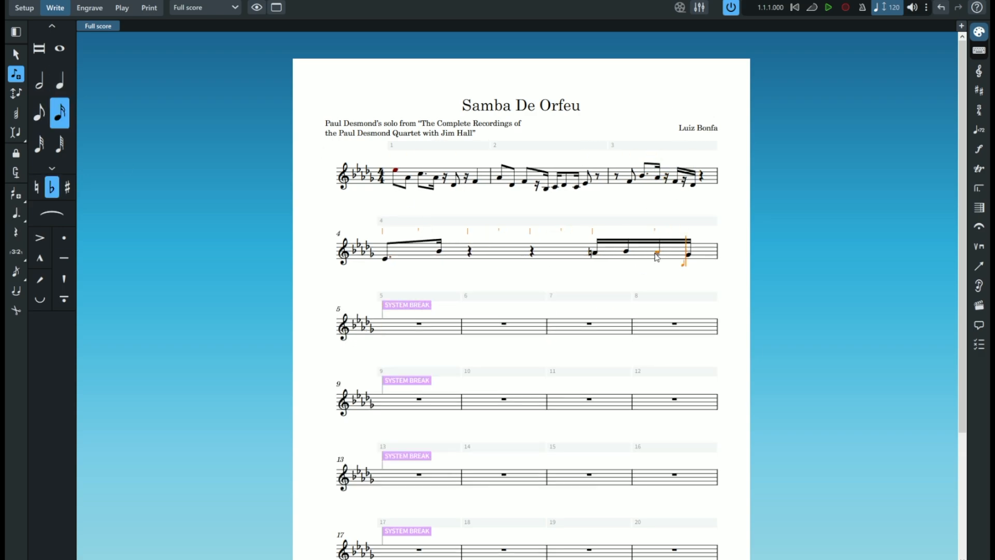
{"action": "left_click", "coordinate": [656, 254]}
{"action": "left_click", "coordinate": [687, 255]}
- Make bars 1 to 4 into a single system in Engrave mode and return to Write mode
{"action": "left_click", "coordinate": [90, 7]}
{"action": "left_click", "coordinate": [662, 252]}
{"action": "left_click", "coordinate": [370, 170], "text": "ctrl"}
{"action": "left_click", "coordinate": [82, 173]}
{"action": "left_click", "coordinate": [55, 8]}
{"action": "scroll", "coordinate": [544, 213], "scroll_direction": "up", "scroll_amount": 3}
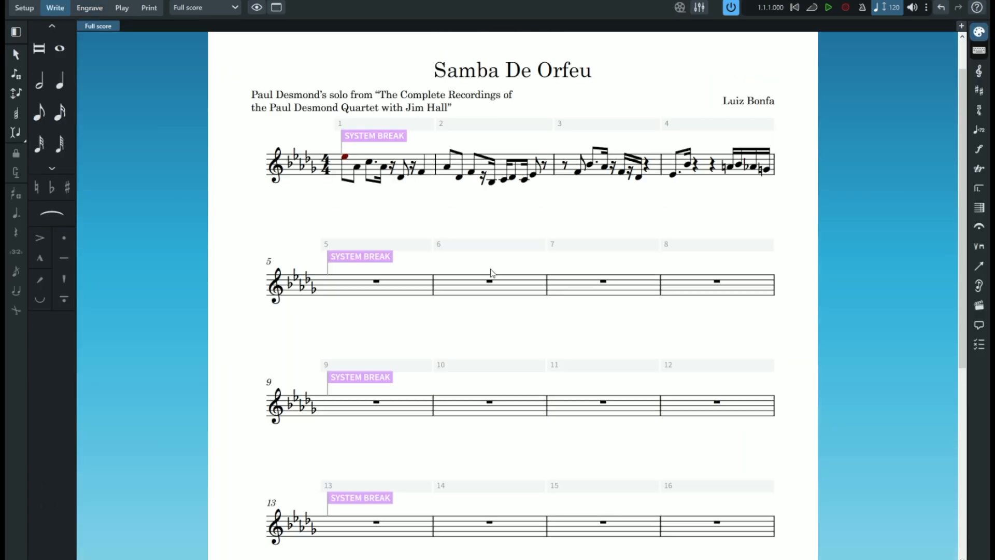
- Enter eighths G flat and low B flat, a dotted-eighth E flat and a sixteenth B flat in bar 5
{"action": "left_click", "coordinate": [377, 281]}
{"action": "left_click", "coordinate": [16, 75]}
{"action": "left_click", "coordinate": [333, 291]}
{"action": "left_click", "coordinate": [40, 113]}
{"action": "left_click", "coordinate": [332, 290]}
{"action": "left_click", "coordinate": [363, 302]}
{"action": "left_click", "coordinate": [392, 295]}
{"action": "left_click", "coordinate": [60, 112]}
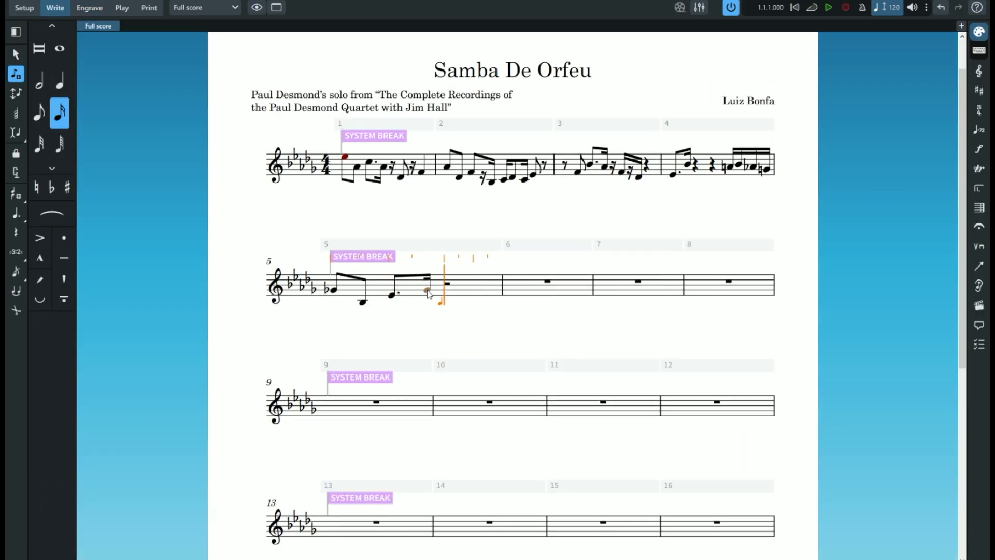
{"action": "left_click", "coordinate": [427, 286]}
- Enter the running sixteenth-note passages with their rests and accidentals in bars 6 and 7
{"action": "key", "text": "5"}
{"action": "key", "text": "comma"}
{"action": "left_click", "coordinate": [511, 286]}
{"action": "key", "text": "comma"}
{"action": "key", "text": "4"}
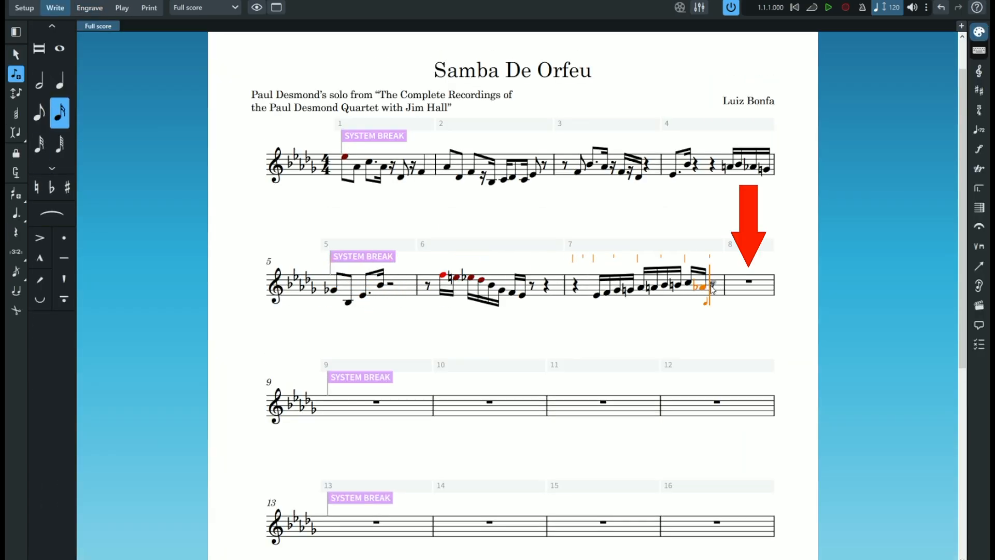
{"action": "left_click", "coordinate": [713, 287]}
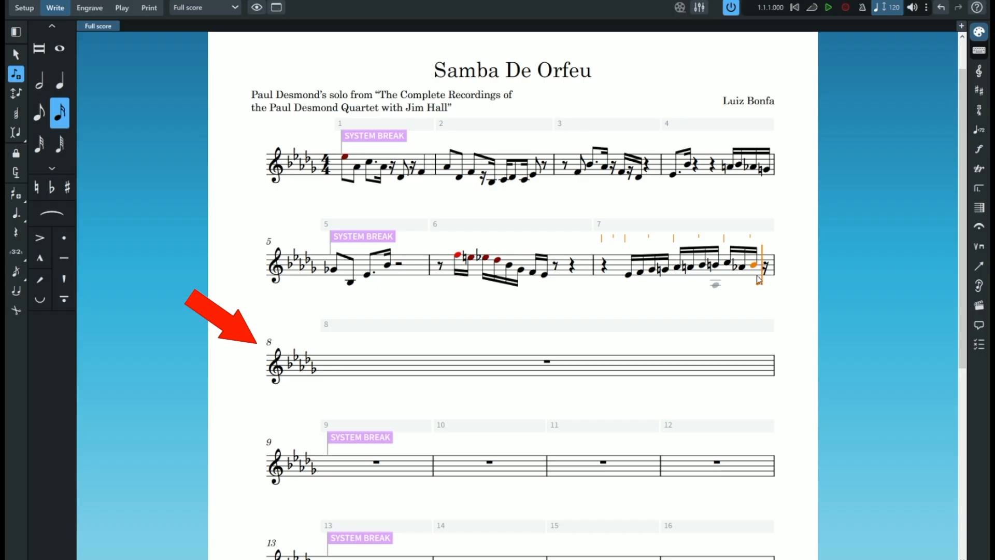
- Try re-entering the last note of bar 7 as a B flat followed by a triplet, and undo the attempt
{"action": "key", "text": "ctrl+z"}
{"action": "key", "text": "minus"}
{"action": "left_click", "coordinate": [714, 287]}
{"action": "left_click", "coordinate": [17, 252]}
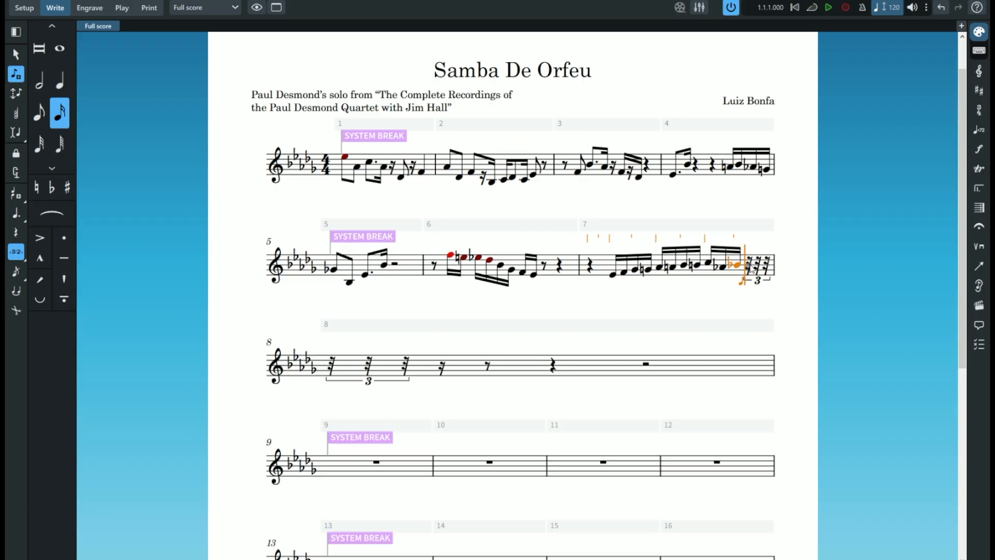
{"action": "key", "text": "ctrl+z"}
{"action": "key", "text": "ctrl+z"}
- End bar 7 with a triplet of B flat, C and B flat, and enter F, A flat, quarter-note A flat and B flat in bar 8
{"action": "key", "text": "b"}
{"action": "key", "text": "c"}
{"action": "key", "text": "b"}
{"action": "key", "text": "f"}
{"action": "key", "text": "a"}
{"action": "key", "text": "6"}
{"action": "key", "text": "a"}
{"action": "key", "text": "4"}
{"action": "key", "text": "b"}
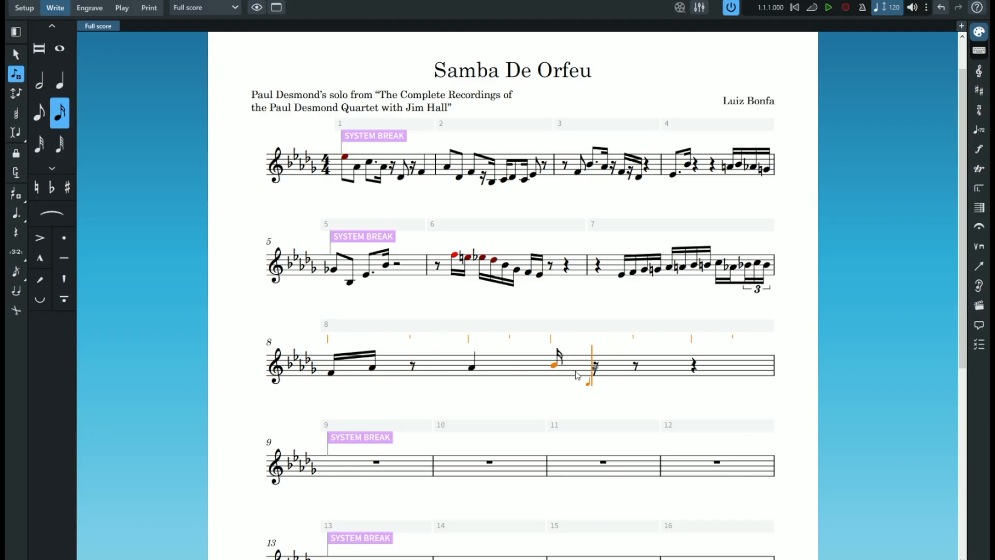
- Complete bar 8 with sixteenths A flat, F and D flat, an eighth rest, and sixteenths D flat and F
{"action": "key", "text": "a"}
{"action": "key", "text": "f"}
{"action": "key", "text": "d"}
{"action": "key", "text": "5"}
{"action": "key", "text": "space"}
{"action": "key", "text": "4"}
{"action": "key", "text": "d"}
{"action": "key", "text": "f"}
- Fit bars 5 to 8 onto a single system in Engrave mode and return to Write mode
{"action": "left_click", "coordinate": [89, 8]}
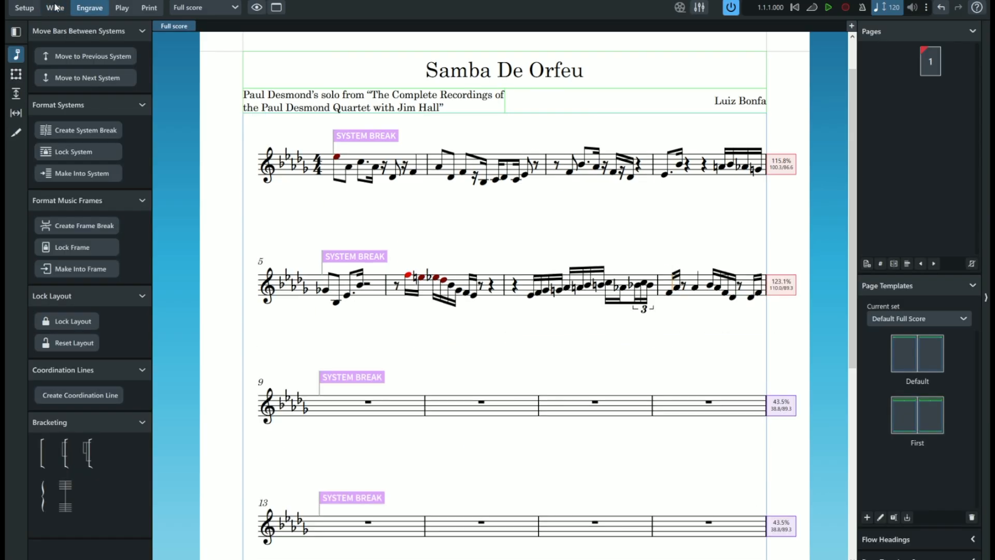
{"action": "left_click", "coordinate": [56, 7]}
{"action": "left_click", "coordinate": [651, 283]}
- Try moving bar 25 from page 2 to the last system of page 1 in Engrave mode, and undo the move
{"action": "left_click", "coordinate": [89, 7]}
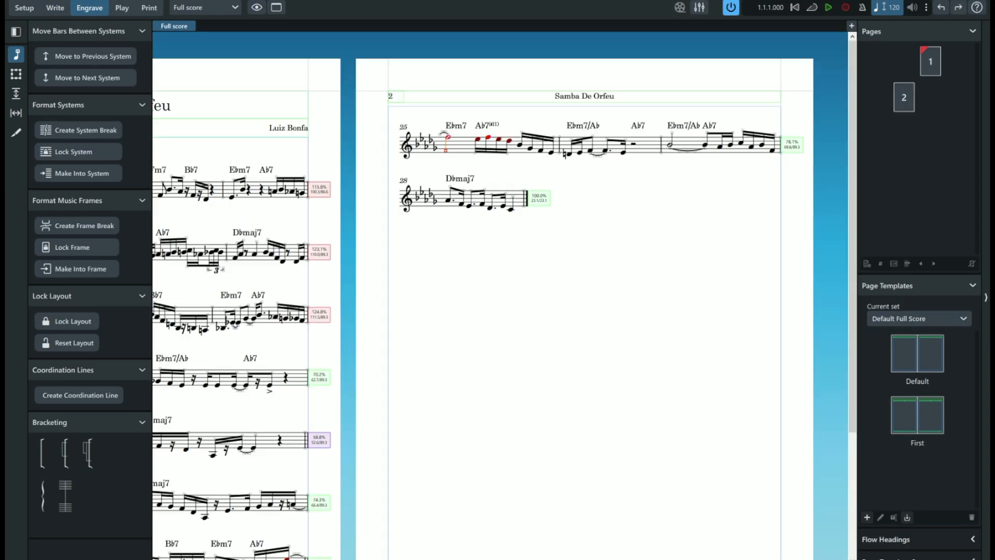
{"action": "scroll", "coordinate": [500, 296], "scroll_direction": "left", "scroll_amount": 2}
{"action": "scroll", "coordinate": [500, 295], "scroll_direction": "right", "scroll_amount": 1}
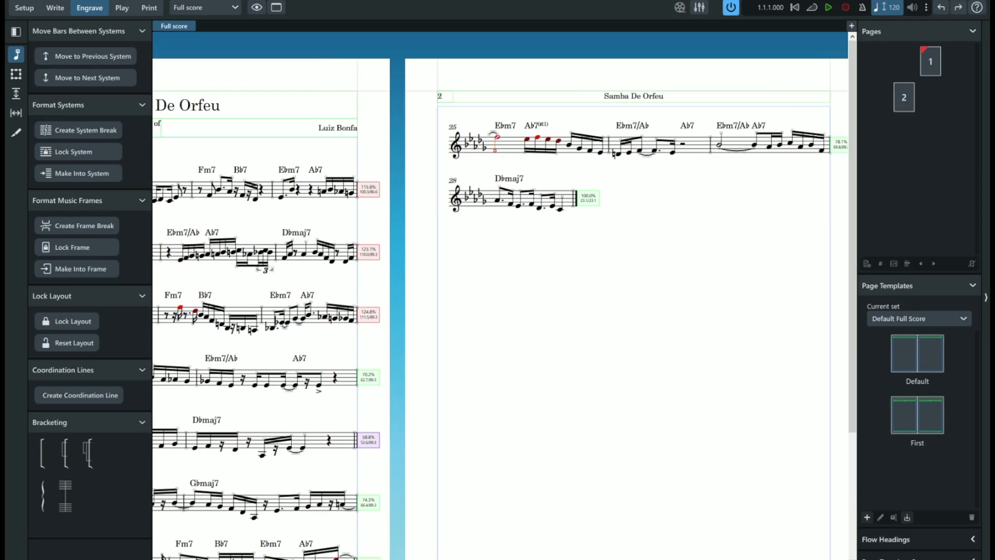
{"action": "scroll", "coordinate": [468, 161], "scroll_direction": "right", "scroll_amount": 1}
{"action": "left_click", "coordinate": [452, 157]}
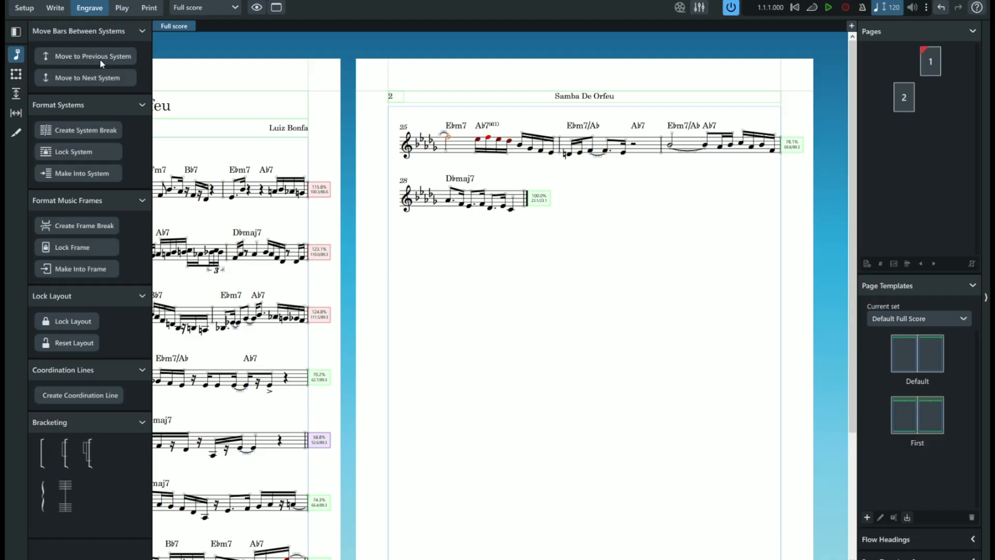
{"action": "left_click", "coordinate": [99, 58]}
{"action": "scroll", "coordinate": [457, 394], "scroll_direction": "down", "scroll_amount": 3}
{"action": "scroll", "coordinate": [449, 419], "scroll_direction": "left", "scroll_amount": 5}
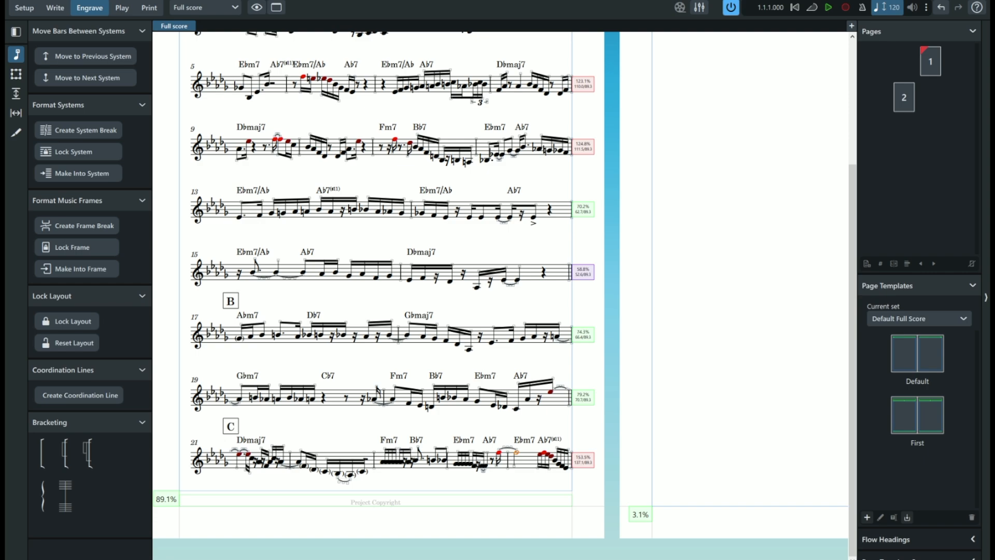
{"action": "key", "text": "ctrl+z"}
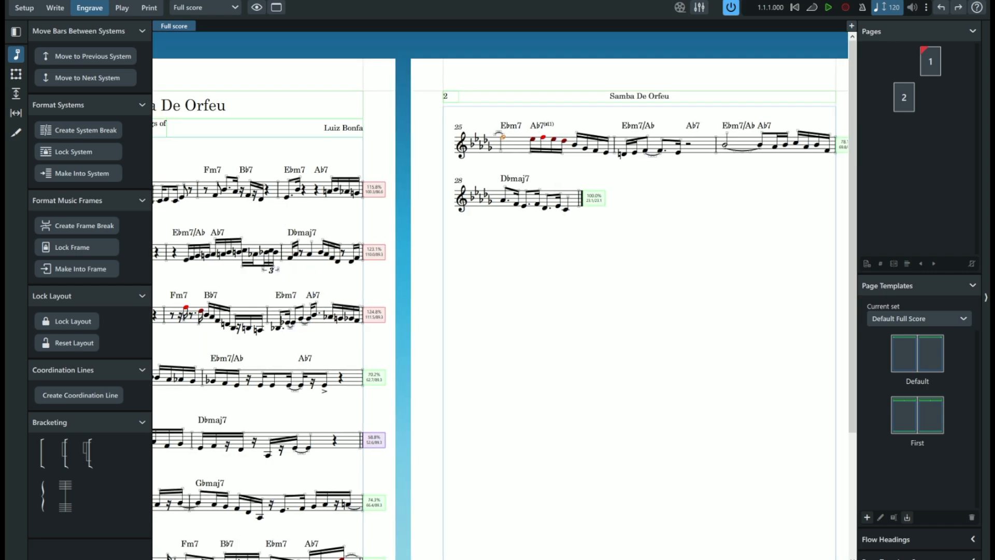
- Move bar 28 up to the previous system on page 2 so it shares a line with bars 25 to 27
{"action": "scroll", "coordinate": [333, 542], "scroll_direction": "right", "scroll_amount": 1}
{"action": "scroll", "coordinate": [334, 542], "scroll_direction": "left", "scroll_amount": 7}
{"action": "scroll", "coordinate": [320, 443], "scroll_direction": "down", "scroll_amount": 4}
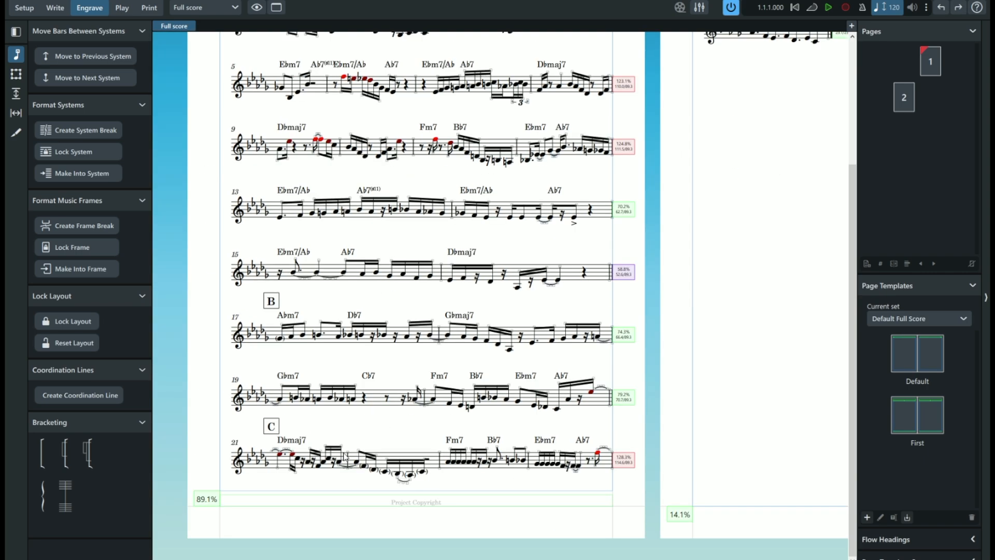
{"action": "scroll", "coordinate": [627, 539], "scroll_direction": "right", "scroll_amount": 5}
{"action": "scroll", "coordinate": [596, 382], "scroll_direction": "up", "scroll_amount": 10}
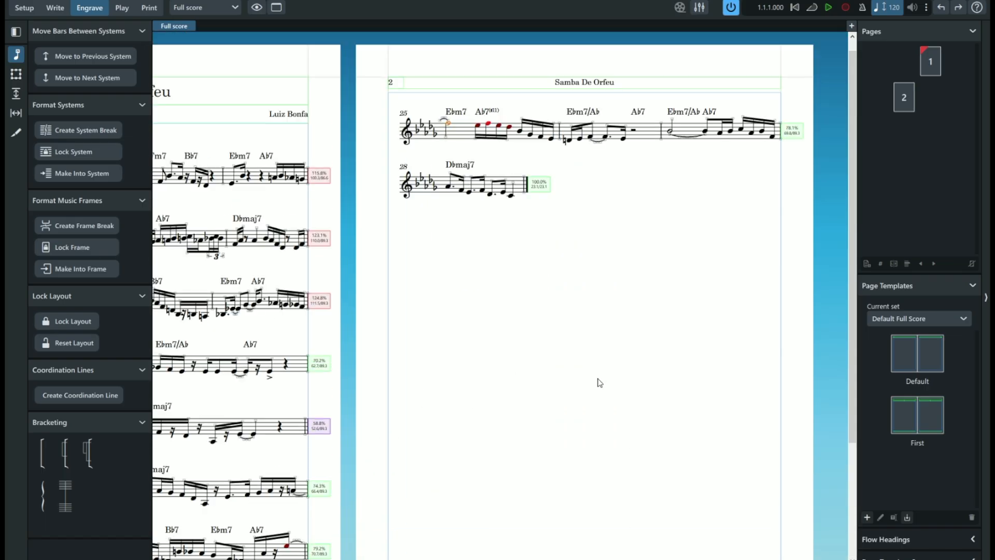
{"action": "left_click", "coordinate": [448, 200]}
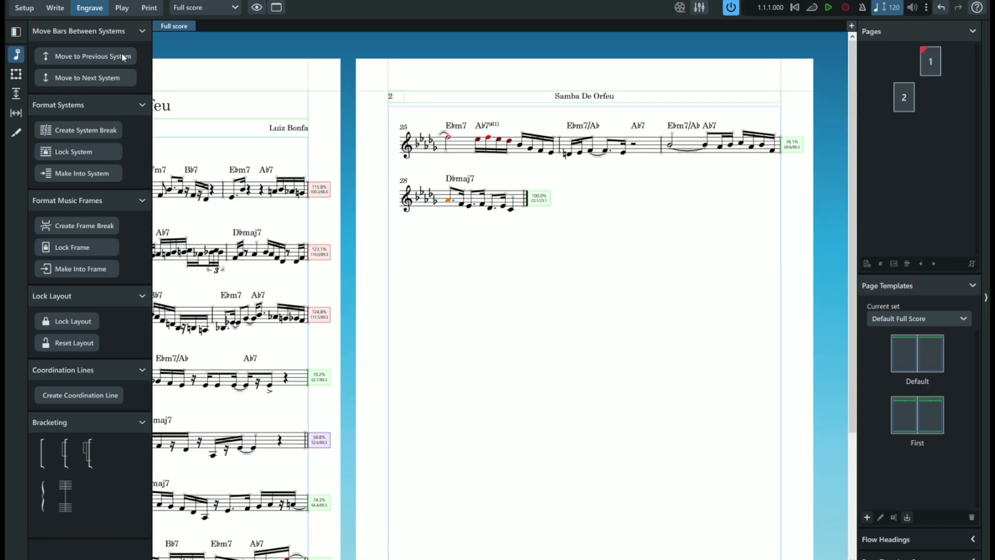
{"action": "left_click", "coordinate": [96, 56]}
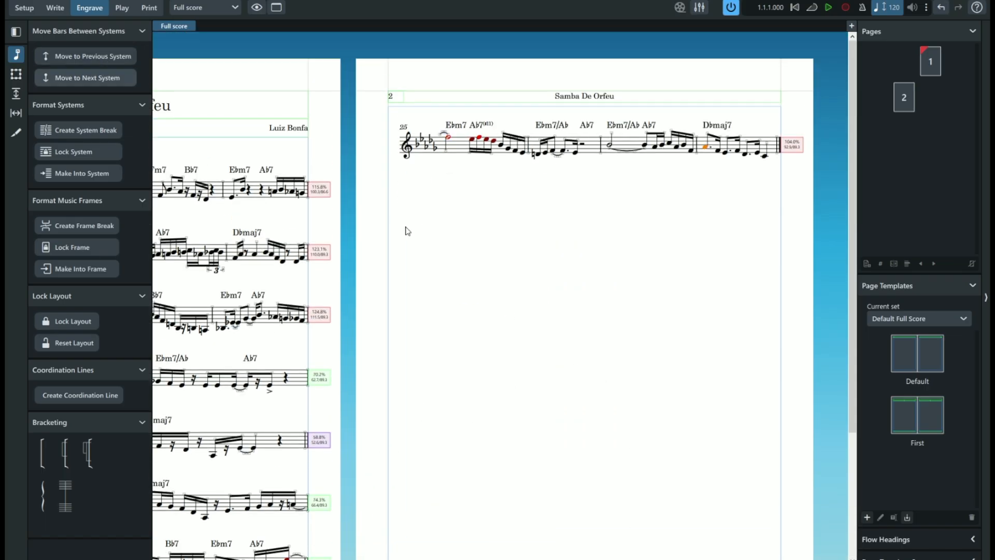
- Set the full score's page margins to 8 mm on all sides and apply them
{"action": "scroll", "coordinate": [430, 449], "scroll_direction": "down", "scroll_amount": 3}
{"action": "scroll", "coordinate": [501, 295], "scroll_direction": "left", "scroll_amount": 6}
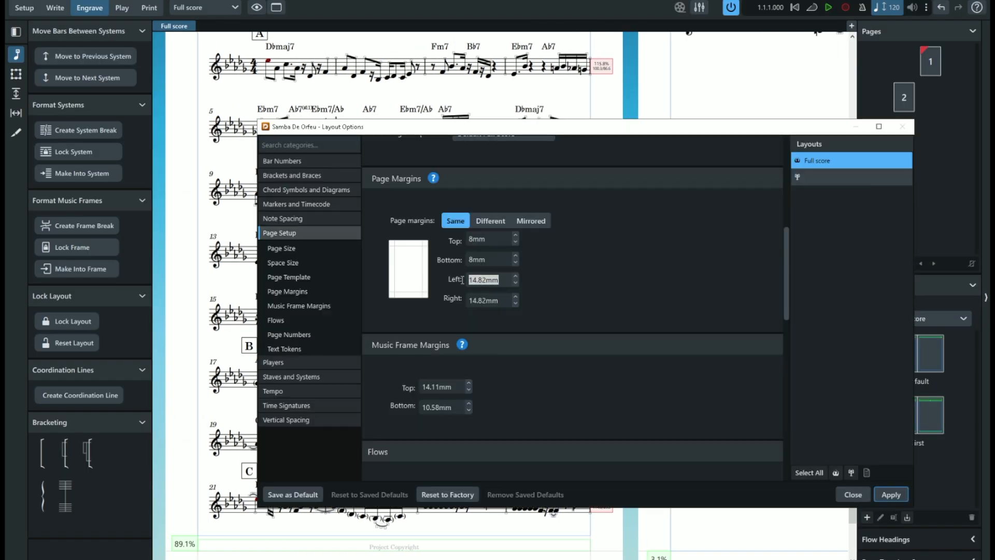
{"action": "type", "text": "8"}
{"action": "key", "text": "Tab"}
{"action": "type", "text": "8"}
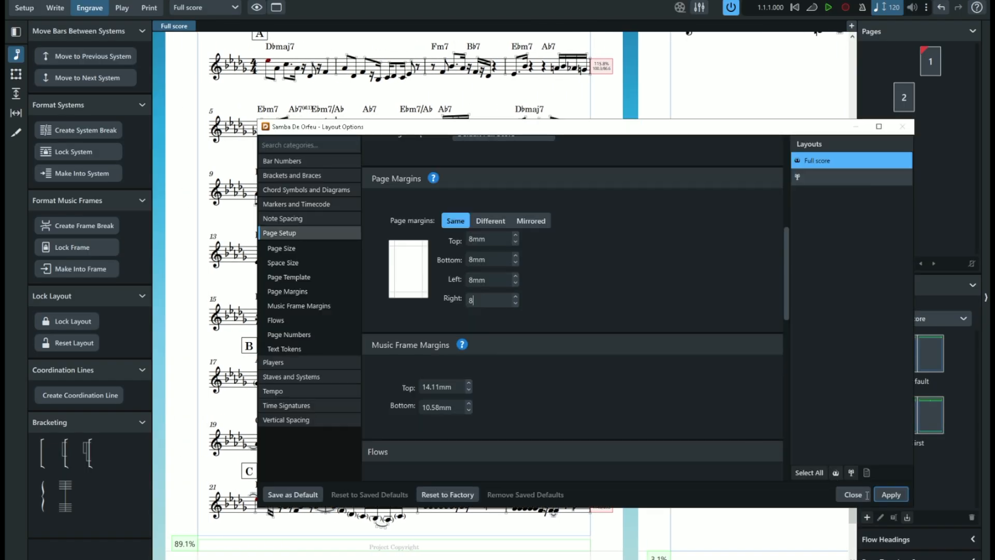
{"action": "left_click", "coordinate": [891, 495]}
{"action": "left_click", "coordinate": [852, 495]}
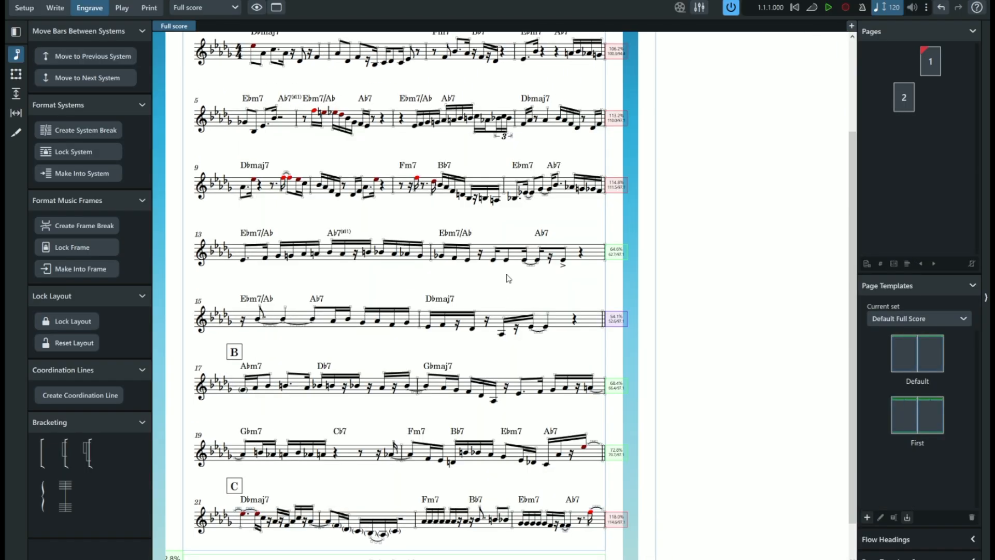
- Reduce the inter-system gap in the full score's vertical spacing to 8 3/8 spaces and apply it
{"action": "scroll", "coordinate": [508, 279], "scroll_direction": "down", "scroll_amount": 1}
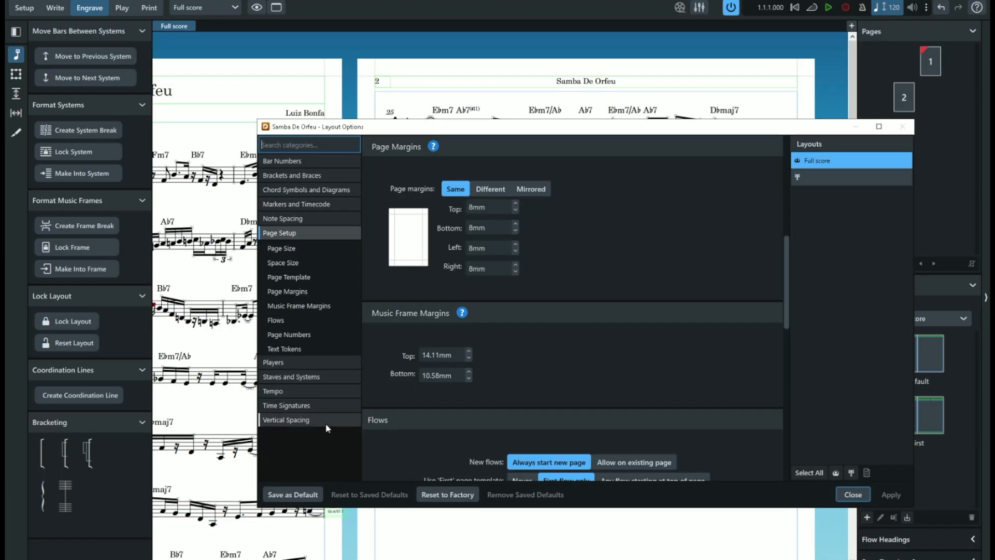
{"action": "left_click", "coordinate": [325, 423]}
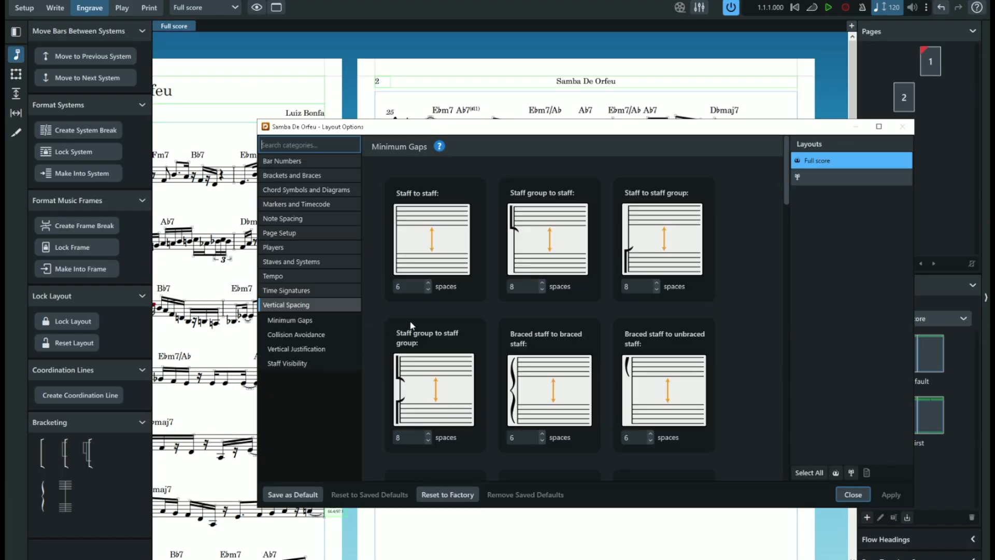
{"action": "scroll", "coordinate": [412, 326], "scroll_direction": "down", "scroll_amount": 10}
{"action": "left_click", "coordinate": [442, 273]}
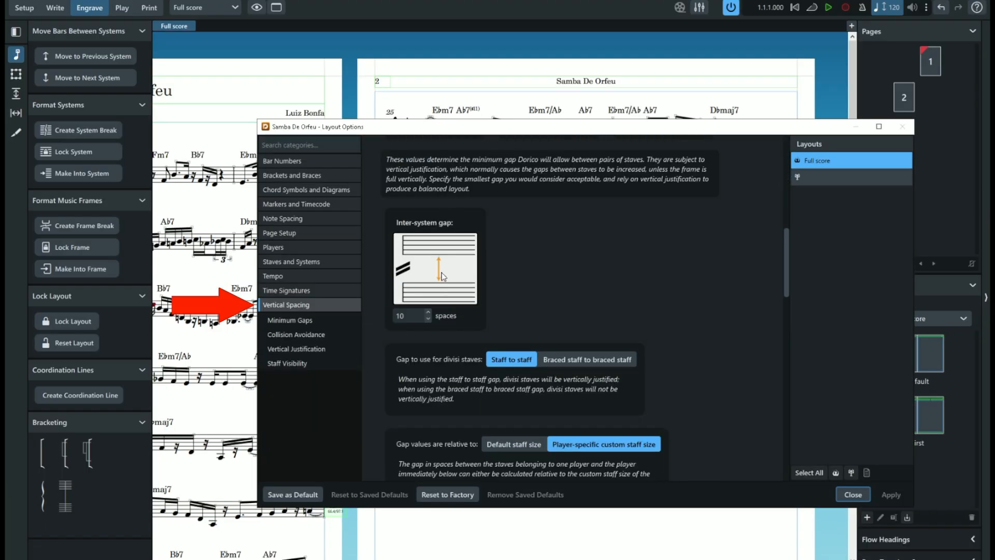
{"action": "left_click", "coordinate": [428, 319]}
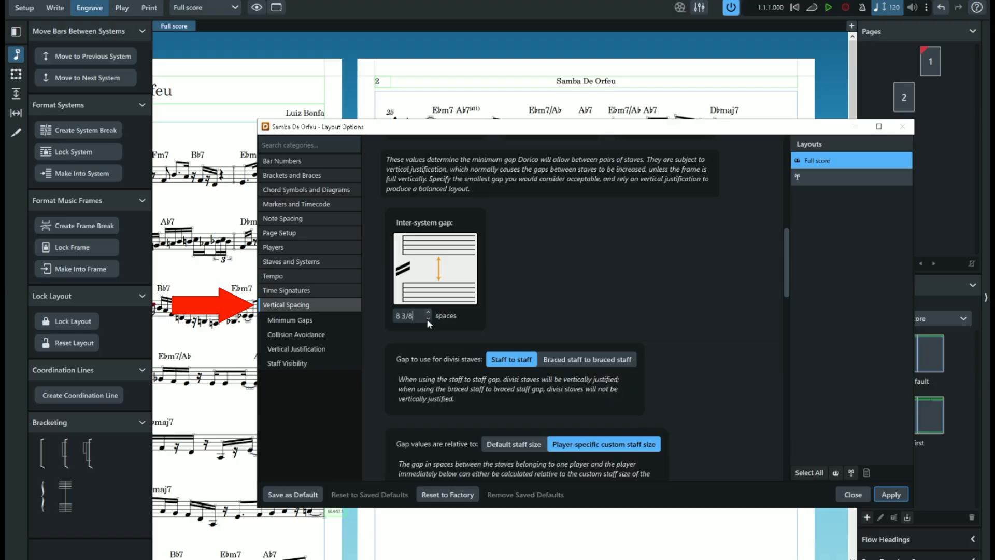
{"action": "left_click", "coordinate": [891, 494]}
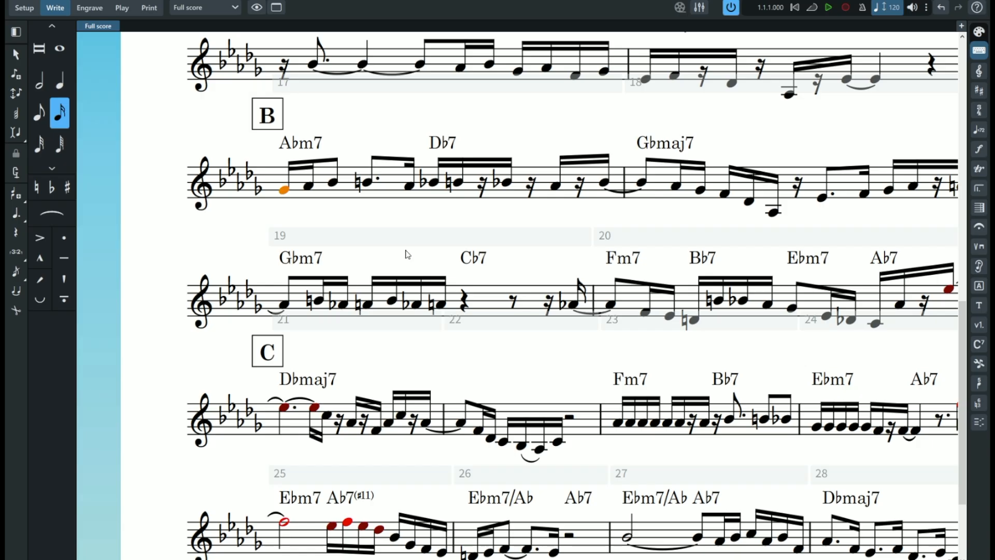
- Enclose the first notehead of bar 17, at rehearsal mark B, in round brackets
{"action": "left_click", "coordinate": [285, 191]}
{"action": "right_click", "coordinate": [288, 193]}
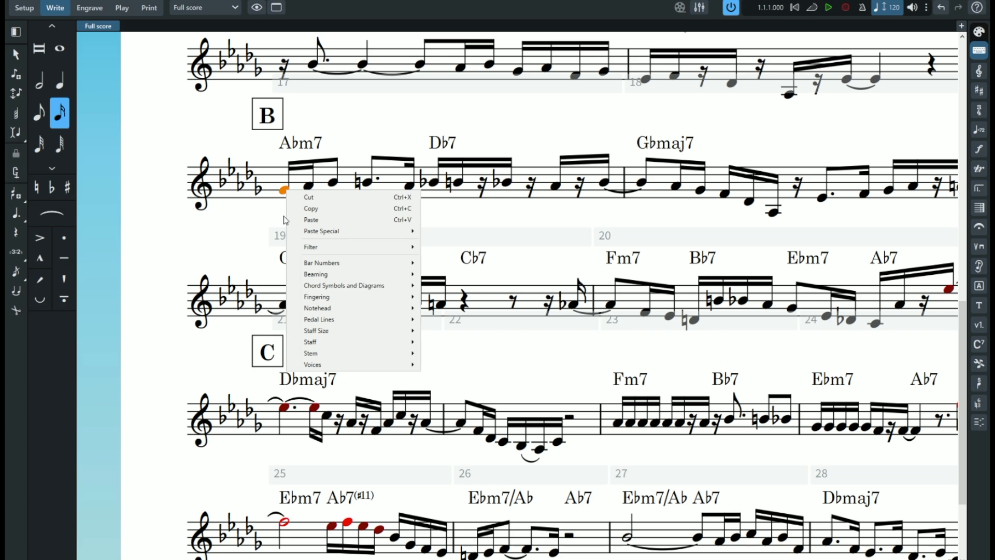
{"action": "mouse_move", "coordinate": [337, 309]}
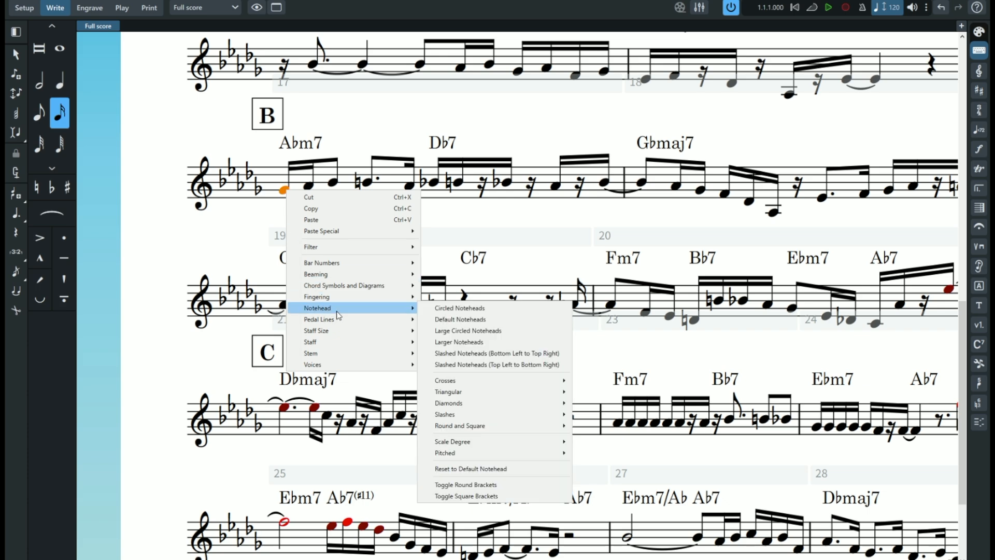
{"action": "left_click", "coordinate": [529, 484]}
- Try round brackets on the six noteheads from F down to the final C in bar 22, and undo them
{"action": "scroll", "coordinate": [521, 341], "scroll_direction": "down", "scroll_amount": 2}
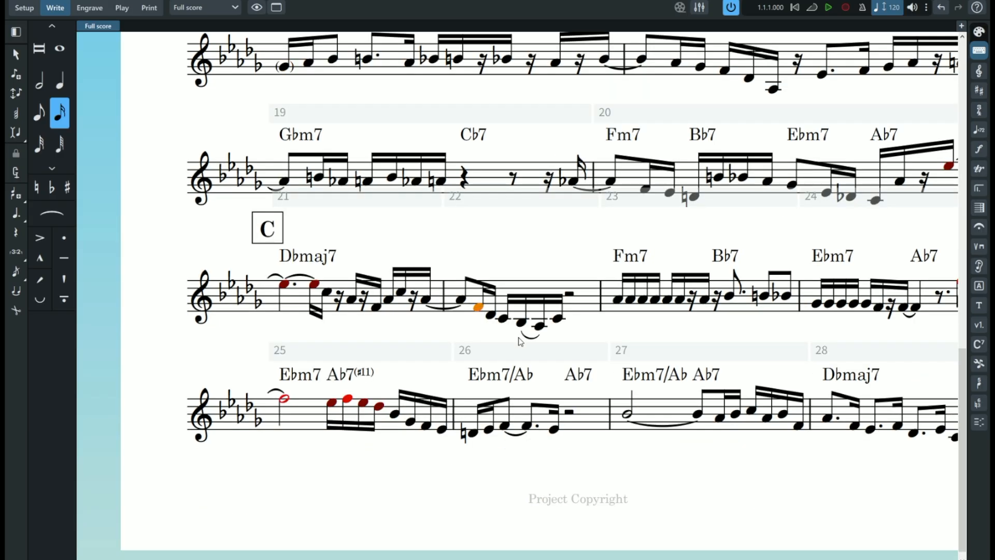
{"action": "left_click", "coordinate": [557, 320], "text": "shift"}
{"action": "key", "text": "shift+9"}
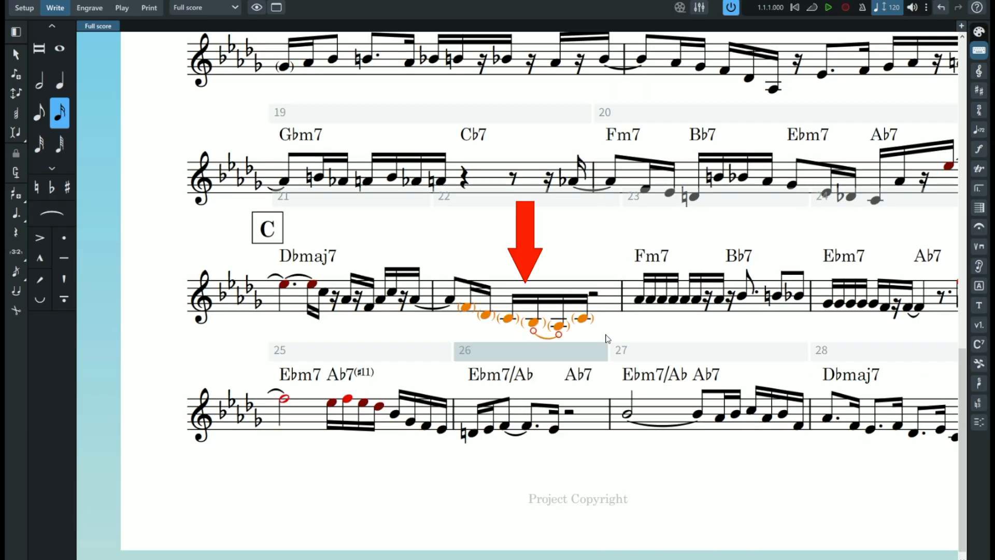
{"action": "key", "text": "Escape"}
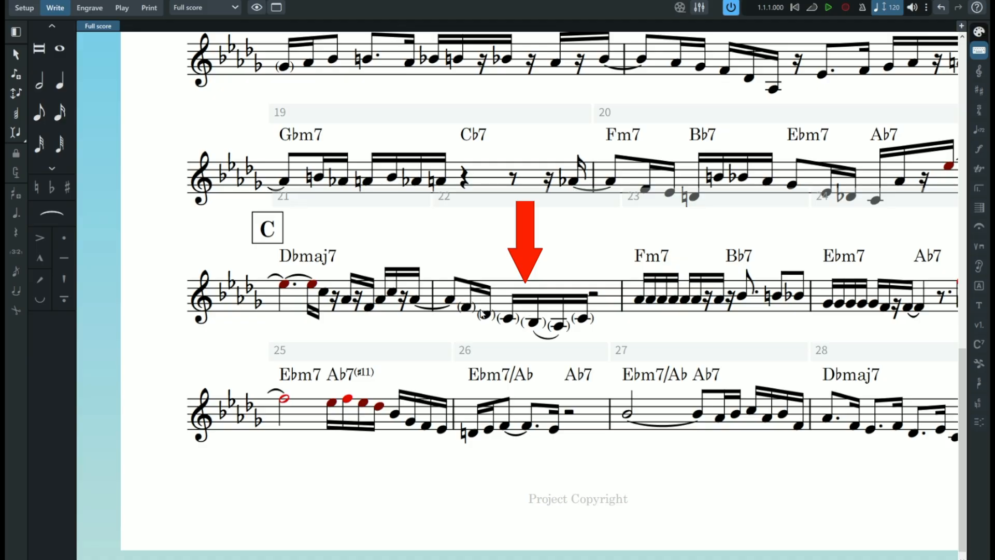
{"action": "key", "text": "ctrl+z"}
{"action": "key", "text": "ctrl+z"}
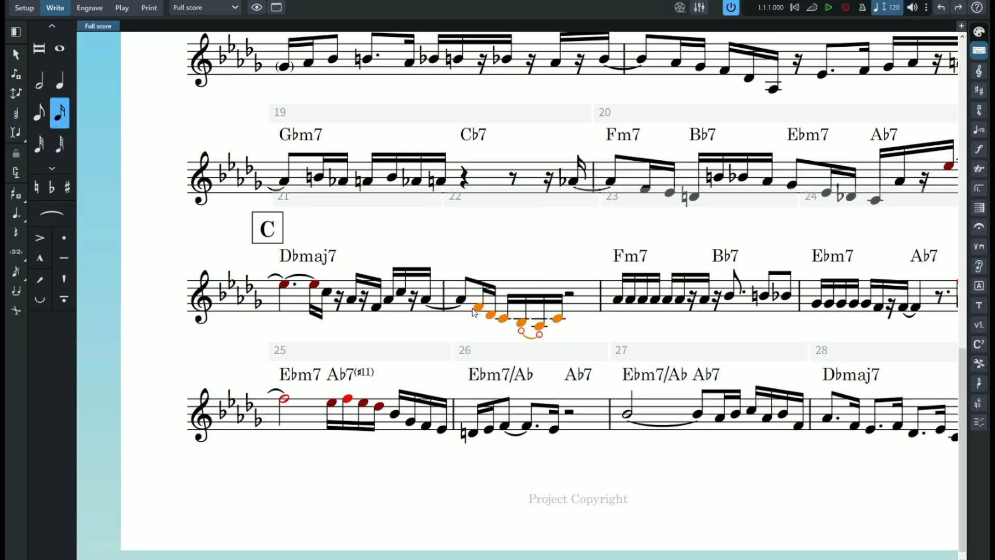
- Try square brackets on the same six noteheads in bar 22, and undo them
{"action": "right_click", "coordinate": [482, 311]}
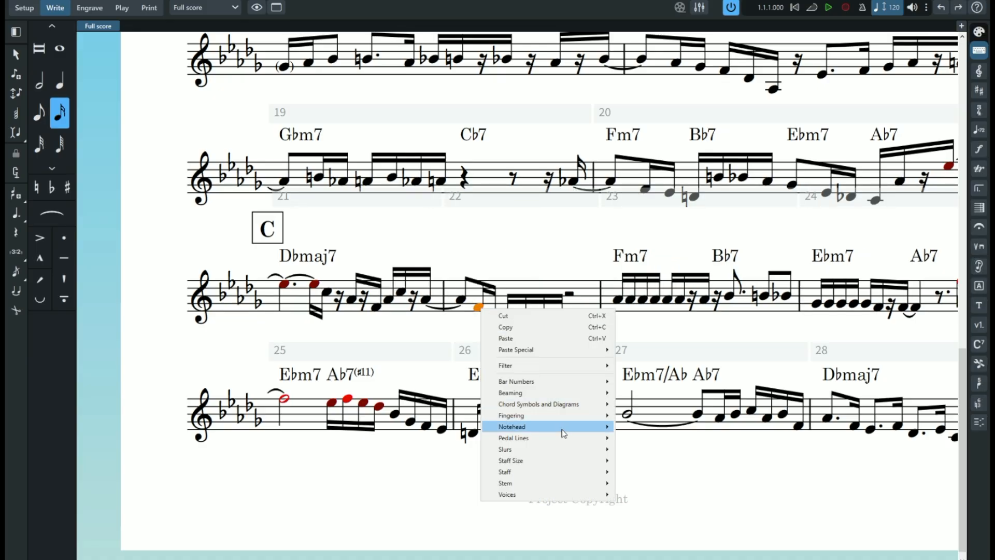
{"action": "mouse_move", "coordinate": [551, 427]}
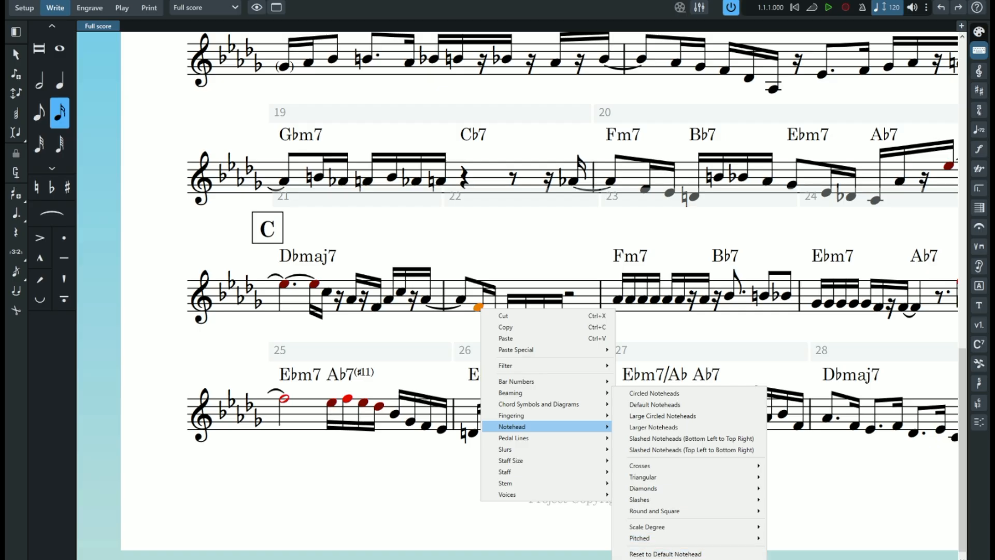
{"action": "left_click", "coordinate": [663, 559]}
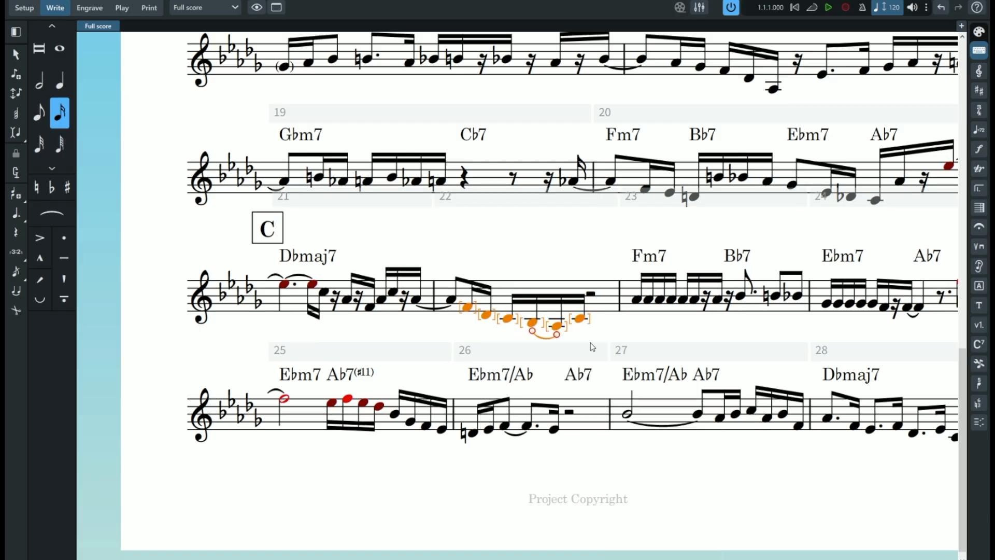
{"action": "key", "text": "ctrl+z"}
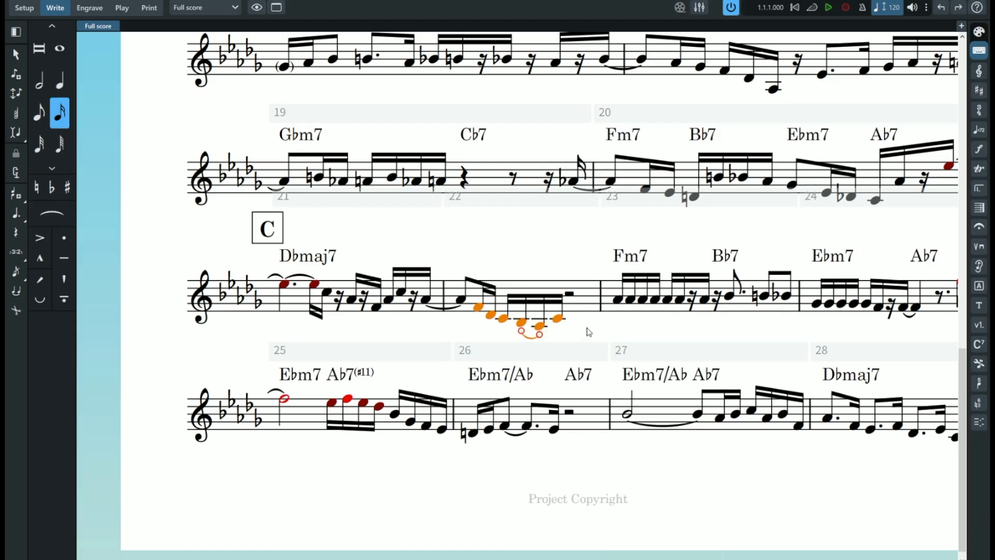
- Open the notehead options for the selected notes in bar 22
{"action": "right_click", "coordinate": [479, 310]}
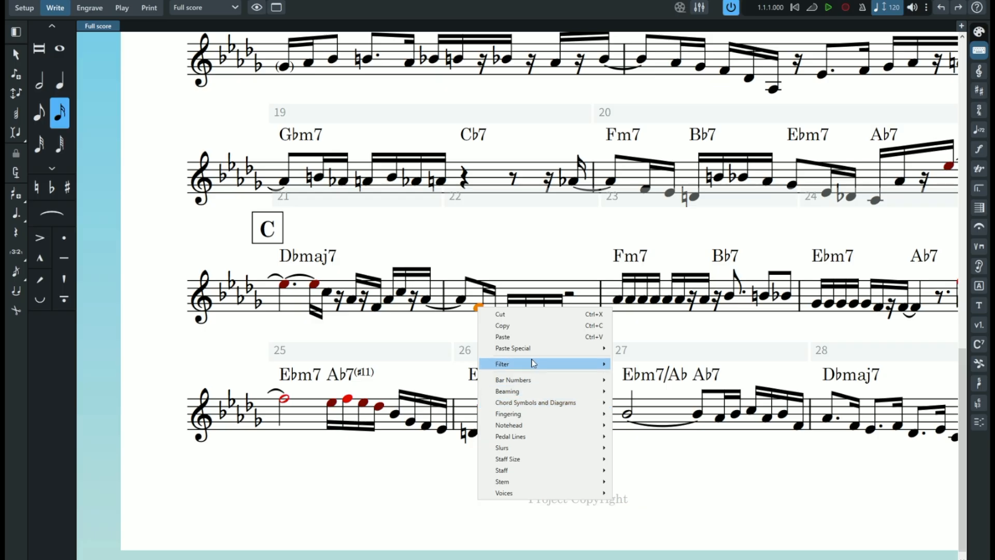
{"action": "mouse_move", "coordinate": [534, 364]}
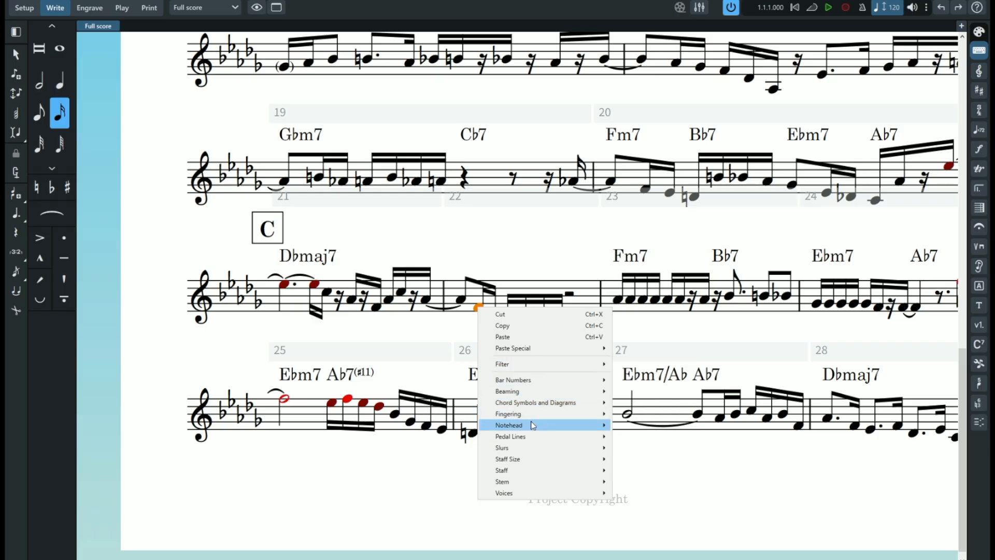
{"action": "mouse_move", "coordinate": [534, 425]}
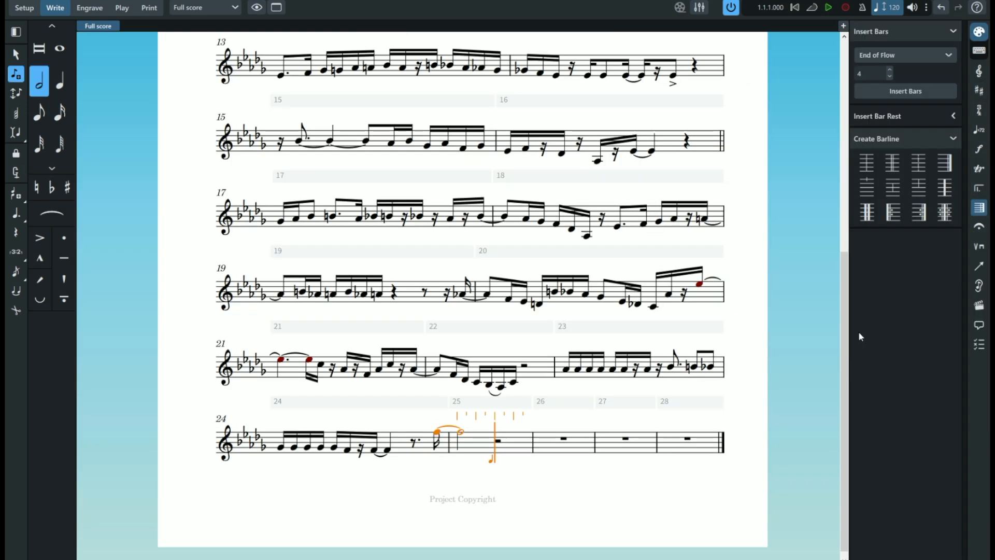
- Complete bar 25 with sixteenths E flat, F, E flat, D flat, B flat, G flat, F and E flat
{"action": "left_click", "coordinate": [59, 113]}
{"action": "left_click", "coordinate": [500, 435]}
{"action": "left_click", "coordinate": [514, 437]}
{"action": "left_click", "coordinate": [531, 447]}
- Enter sixteenths D natural and E flat, an eighth F tied to a dotted eighth F, and a sixteenth E flat in bar 26
{"action": "left_click", "coordinate": [37, 187]}
{"action": "left_click", "coordinate": [566, 456]}
{"action": "left_click", "coordinate": [548, 453]}
{"action": "left_click", "coordinate": [39, 112]}
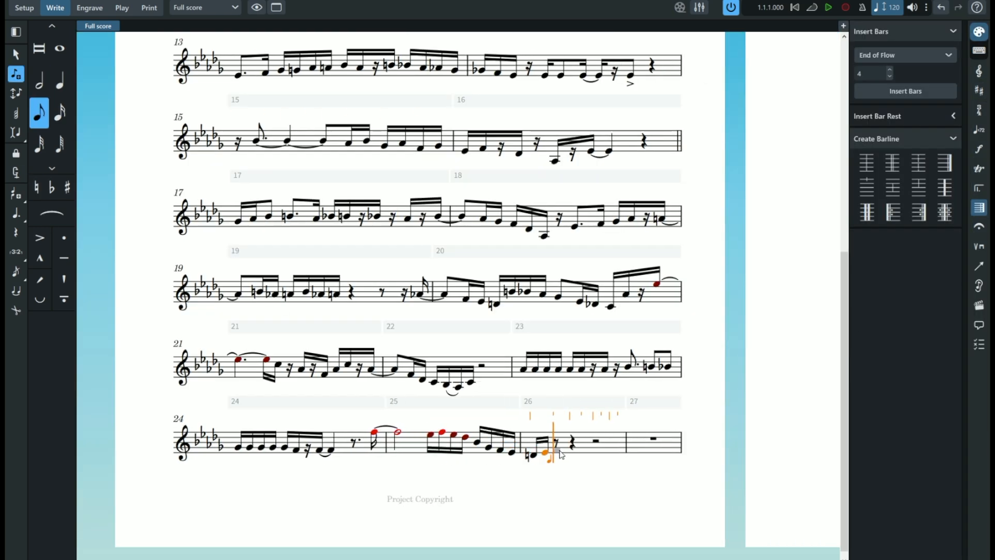
{"action": "left_click", "coordinate": [16, 213]}
{"action": "left_click", "coordinate": [559, 451]}
{"action": "left_click", "coordinate": [59, 113]}
{"action": "left_click", "coordinate": [584, 451]}
- Fill bar 27 with a half-note B flat tied to an eighth, and sixteenths A flat, B flat, C, A flat, B flat and F
{"action": "left_click", "coordinate": [39, 81]}
{"action": "left_click", "coordinate": [625, 443]}
{"action": "left_click", "coordinate": [60, 113]}
{"action": "left_click", "coordinate": [394, 170]}
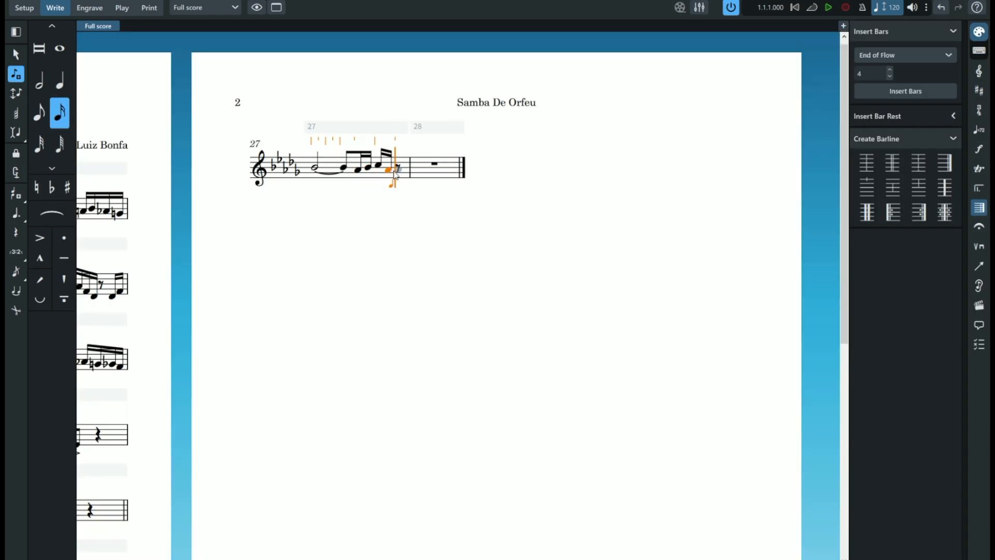
{"action": "left_click", "coordinate": [397, 168]}
{"action": "left_click", "coordinate": [407, 176]}
- Fill bar 28 with dotted-eighth and sixteenth pairs A flat–F, E flat–F and D flat–E flat, ending on a quarter-note C
{"action": "left_click", "coordinate": [39, 113]}
{"action": "left_click", "coordinate": [16, 213]}
{"action": "left_click", "coordinate": [425, 170]}
{"action": "left_click", "coordinate": [60, 113]}
{"action": "left_click", "coordinate": [615, 175]}
{"action": "left_click", "coordinate": [39, 112]}
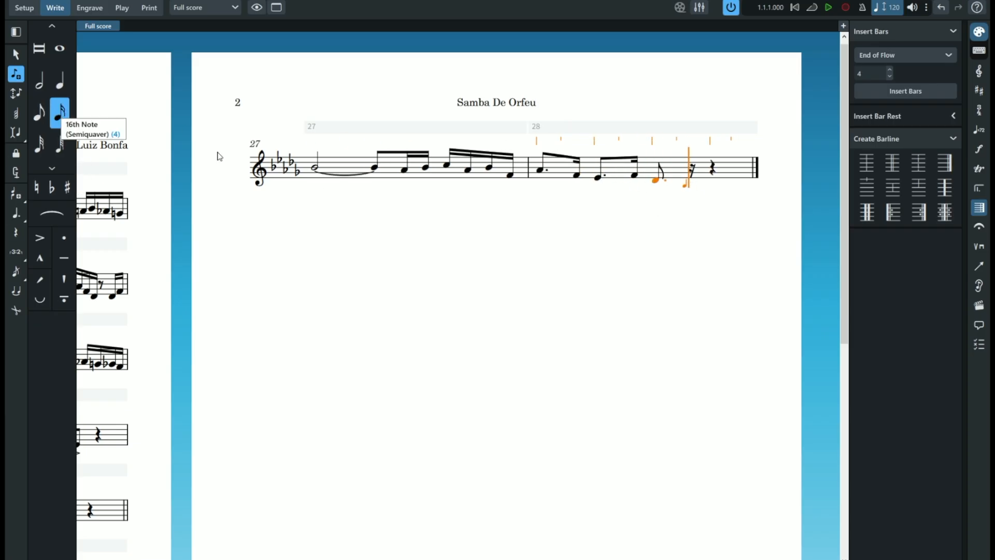
{"action": "left_click", "coordinate": [686, 185]}
{"action": "left_click", "coordinate": [60, 80]}
{"action": "left_click", "coordinate": [712, 185]}
- Move bar 24 to the previous system in Engrave mode so bars 21 to 24 share a line
{"action": "scroll", "coordinate": [289, 430], "scroll_direction": "down", "scroll_amount": 3}
{"action": "left_click", "coordinate": [24, 8]}
{"action": "left_click", "coordinate": [89, 7]}
{"action": "left_click", "coordinate": [278, 463]}
{"action": "left_click", "coordinate": [87, 58]}
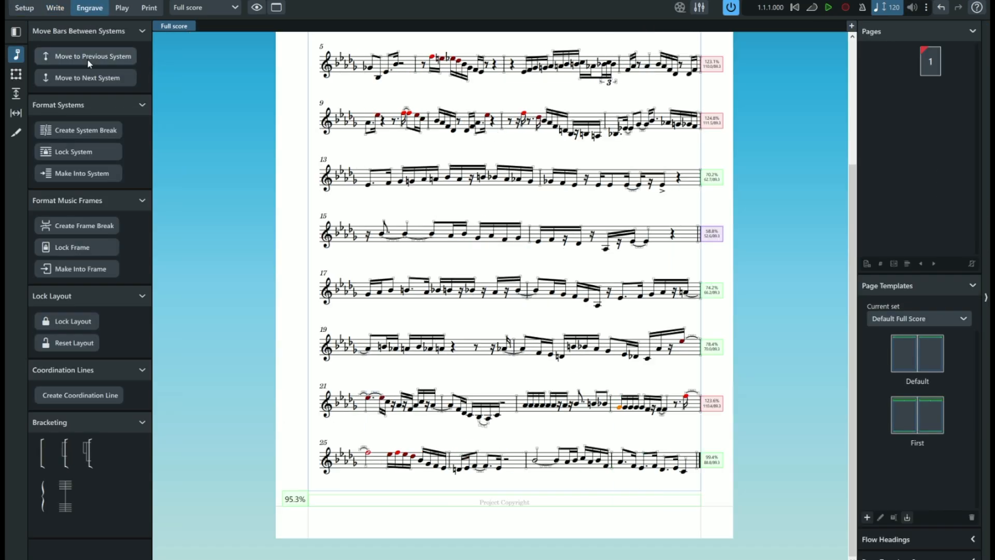
- Add a double barline at the end of bar 20 in Write mode
{"action": "left_click", "coordinate": [55, 8]}
{"action": "left_click", "coordinate": [658, 356]}
{"action": "left_click", "coordinate": [894, 163]}
{"action": "left_click", "coordinate": [978, 50]}
- Examine the staff spacing and frame editing tools in Engrave mode
{"action": "left_click", "coordinate": [90, 8]}
{"action": "left_click", "coordinate": [16, 94]}
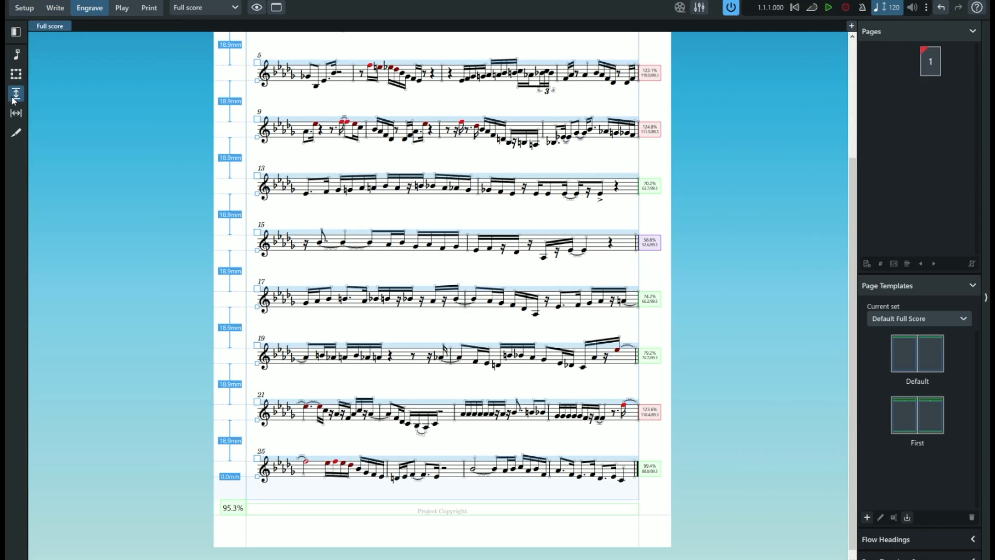
{"action": "left_click", "coordinate": [16, 74]}
{"action": "scroll", "coordinate": [410, 259], "scroll_direction": "up", "scroll_amount": 3}
{"action": "left_click", "coordinate": [24, 8]}
{"action": "left_click", "coordinate": [89, 8]}
{"action": "left_click", "coordinate": [16, 75]}
{"action": "left_click", "coordinate": [89, 59]}
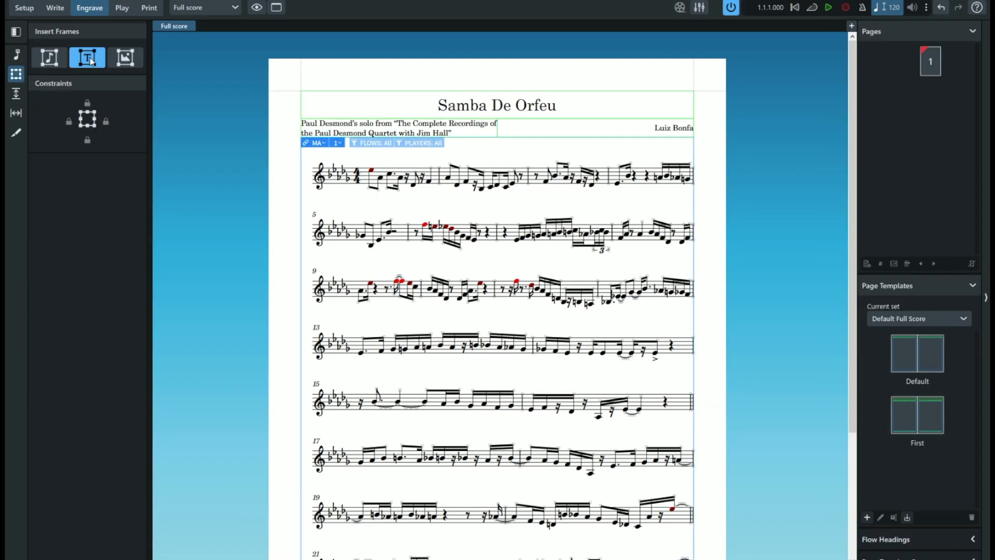
{"action": "left_click", "coordinate": [257, 8]}
{"action": "left_click", "coordinate": [16, 55]}
{"action": "left_click", "coordinate": [81, 2]}
{"action": "left_click", "coordinate": [24, 8]}
{"action": "left_click", "coordinate": [120, 1]}
{"action": "left_click", "coordinate": [89, 8]}
{"action": "left_click", "coordinate": [102, 1]}
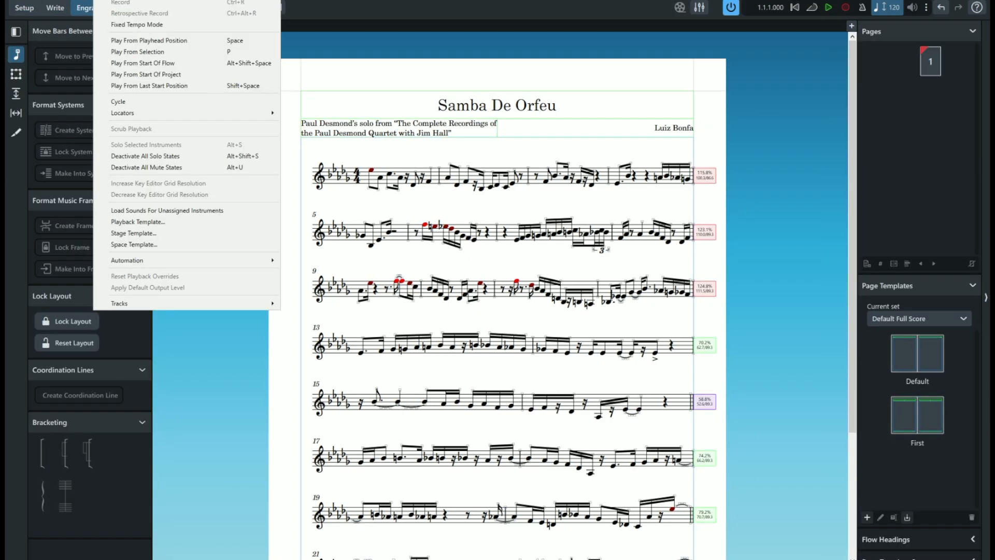
{"action": "left_click", "coordinate": [122, 1]}
{"action": "left_click", "coordinate": [147, 50]}
{"action": "left_click", "coordinate": [718, 433]}
{"action": "key", "text": "ctrl+comma"}
{"action": "left_click", "coordinate": [722, 437]}
{"action": "left_click", "coordinate": [49, 1]}
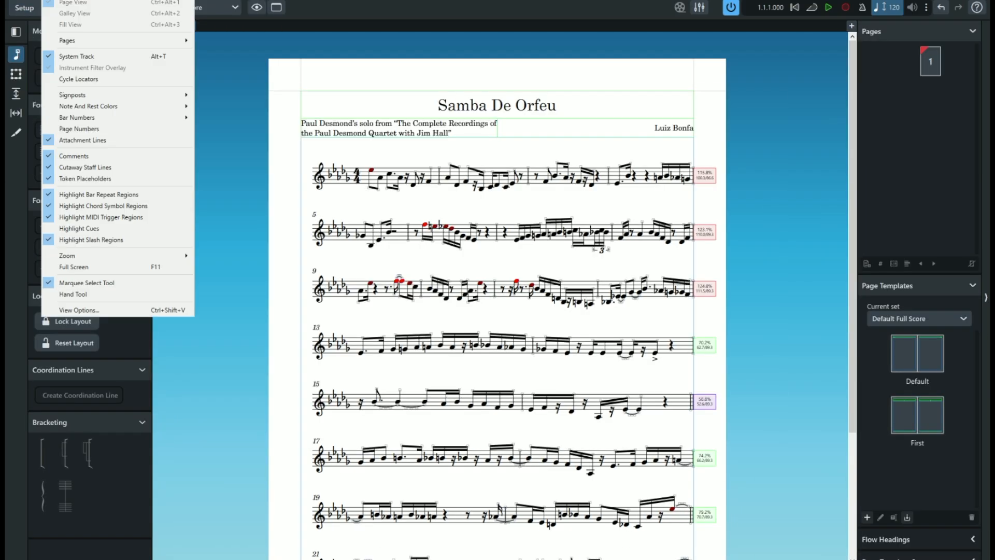
{"action": "left_click", "coordinate": [123, 1]}
- Open the Default page template of the Default Full Score set, and close it unchanged
{"action": "left_click", "coordinate": [933, 558]}
{"action": "double_click", "coordinate": [913, 276]}
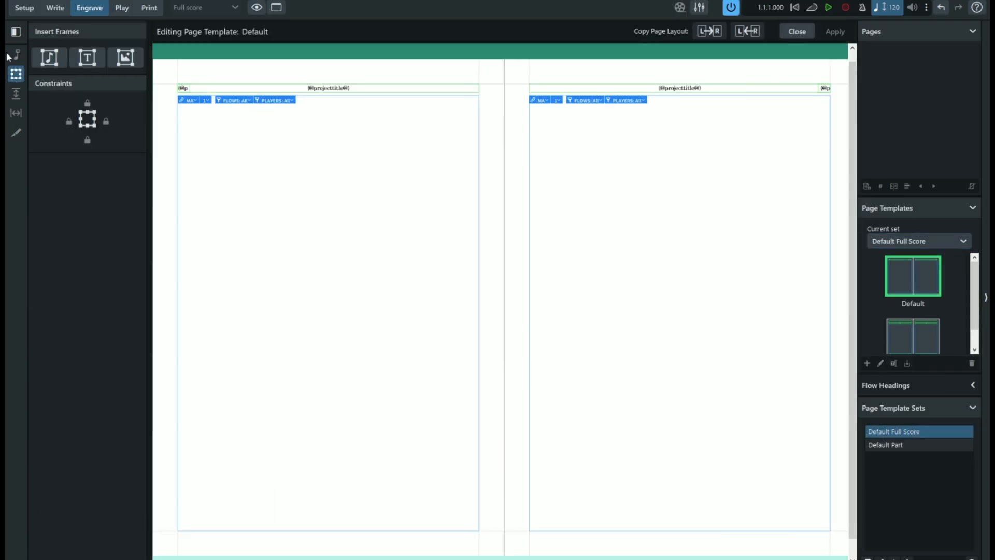
{"action": "left_click", "coordinate": [797, 31]}
- Enter the chord symbol Dbmaj7 over the start of bar 1 in Write mode
{"action": "left_click", "coordinate": [24, 7]}
{"action": "right_click", "coordinate": [403, 180]}
{"action": "type", "text": "Dbmaj7"}
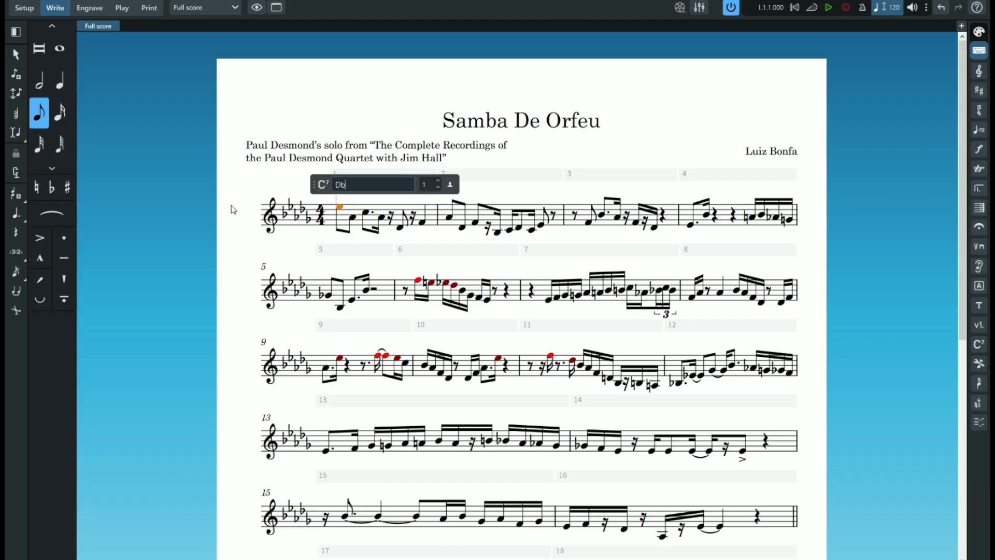
{"action": "key", "text": "Tab"}
{"action": "key", "text": "Tab"}
- Enter chord symbols Fm7 and Bb7 over bar 3, and Ebm7 and Ab7 over bar 4
{"action": "type", "text": "Fm7"}
{"action": "key", "text": "space"}
{"action": "key", "text": "space"}
{"action": "type", "text": "Bb"}
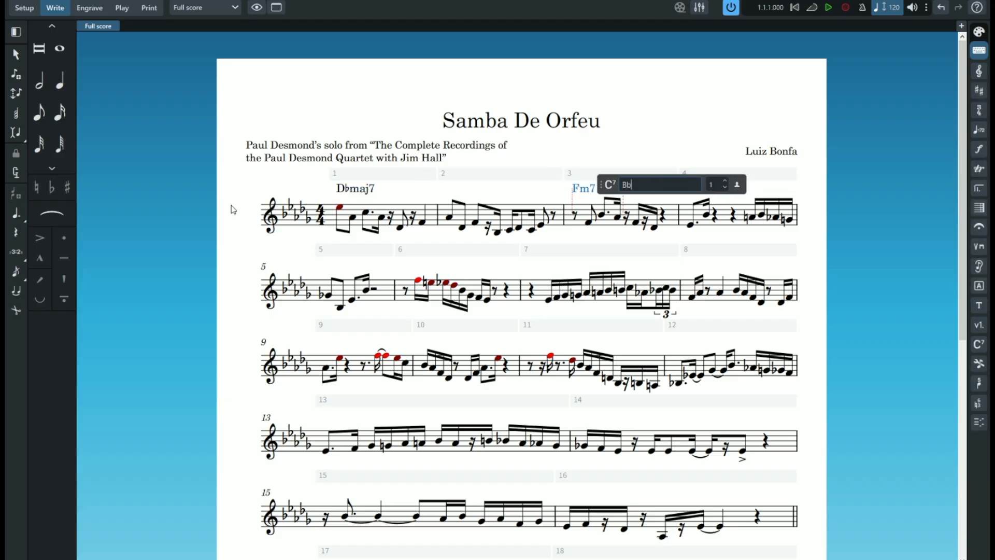
{"action": "type", "text": "7  Ebm7  Ab7"}
- Enter chord symbols Ebm7 and Ab7(#11) over bar 5 and finish the entry
{"action": "key", "text": "Tab"}
{"action": "type", "text": "Ebm7  Ab7"}
{"action": "key", "text": "Return"}
- Enter chord symbols Ebm7/Ab and Ab7 over each of bars 6 and 7, and Dbmaj7 over bar 8
{"action": "left_click", "coordinate": [405, 291]}
{"action": "left_click", "coordinate": [979, 346]}
{"action": "type", "text": "Ebmin7/Ab"}
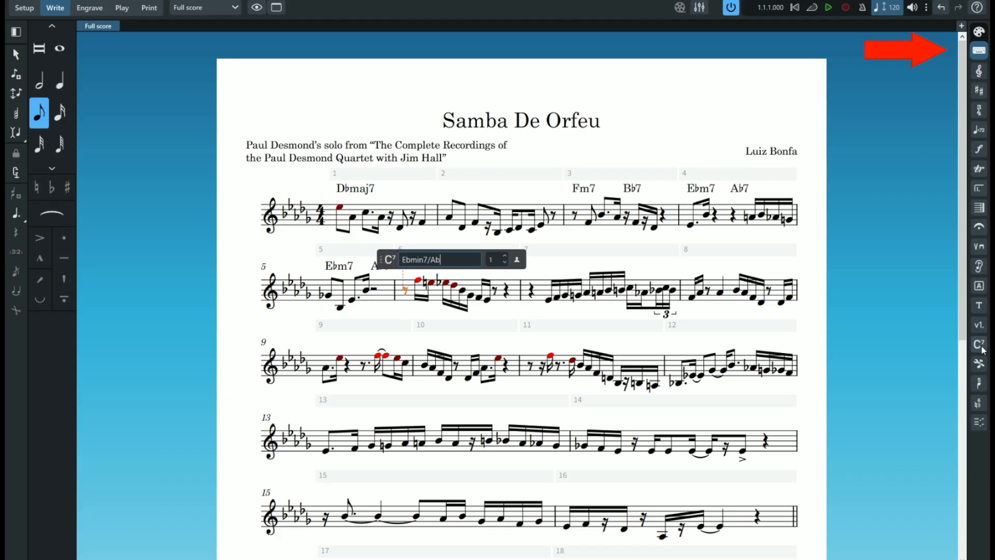
{"action": "type", "text": "  Ab7  Ebmin7/Ab  Ab7"}
{"action": "key", "text": "Tab"}
{"action": "type", "text": "Dbmaj7"}
- Enter chord symbols Dbmaj7 over bar 9, Fm7 and Bb7 over bar 11, and Ebm7 and Ab7 over bar 12
{"action": "key", "text": "Tab"}
{"action": "type", "text": "Dbmaj7"}
{"action": "key", "text": "Tab"}
{"action": "type", "text": "Fm7  Bb7"}
{"action": "key", "text": "Tab"}
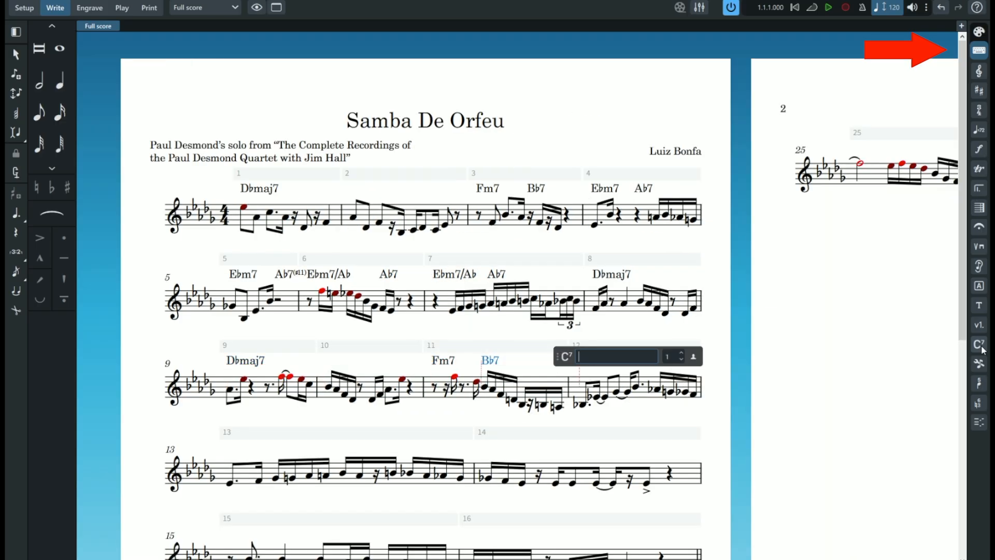
{"action": "type", "text": "Ebm7  Ab7"}
{"action": "key", "text": "Tab"}
- Enter chord symbols Ebm7/Ab and Ab7(#11) over bar 13, Ebm7/Ab and Ab7 over bars 14 and 15, and Dbmaj7 over bar 16
{"action": "type", "text": "Ebm7/Ab  Ab7"}
{"action": "key", "text": "Tab"}
{"action": "key", "text": "shift+space"}
{"action": "key", "text": "shift+space"}
{"action": "type", "text": "Ab7#11  Ebmin7/Ab  Ab7  Ebmin7/Ab  Ab7  Dbmaj7"}
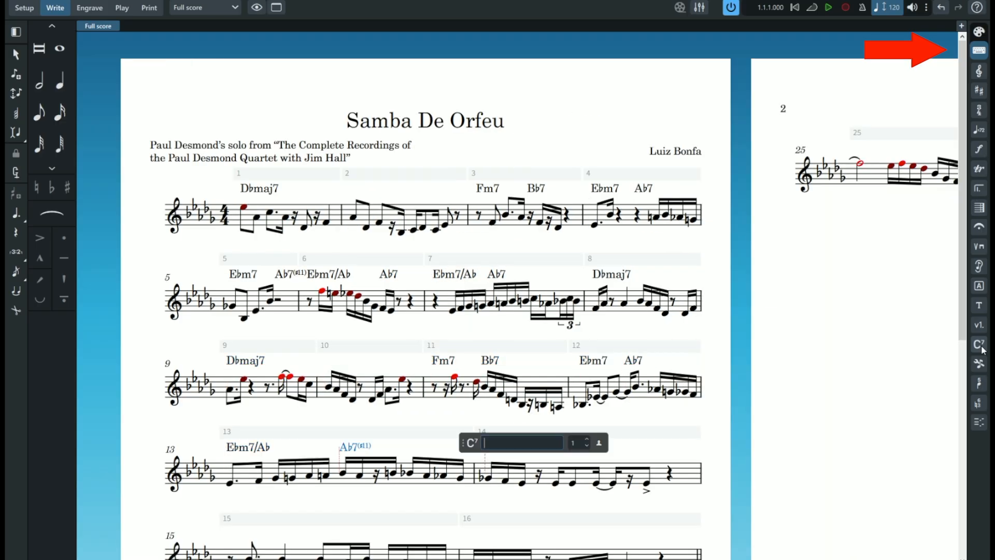
{"action": "key", "text": "Return"}
- Enter chord symbols Abm7 and Db7 over bar 17, starting from its first note, and Gbmaj7 over bar 18
{"action": "left_click_drag", "start_coordinate": [963, 298], "coordinate": [964, 510]}
{"action": "left_click", "coordinate": [230, 282]}
{"action": "key", "text": "shift+q"}
{"action": "type", "text": "Abmin7  Db7"}
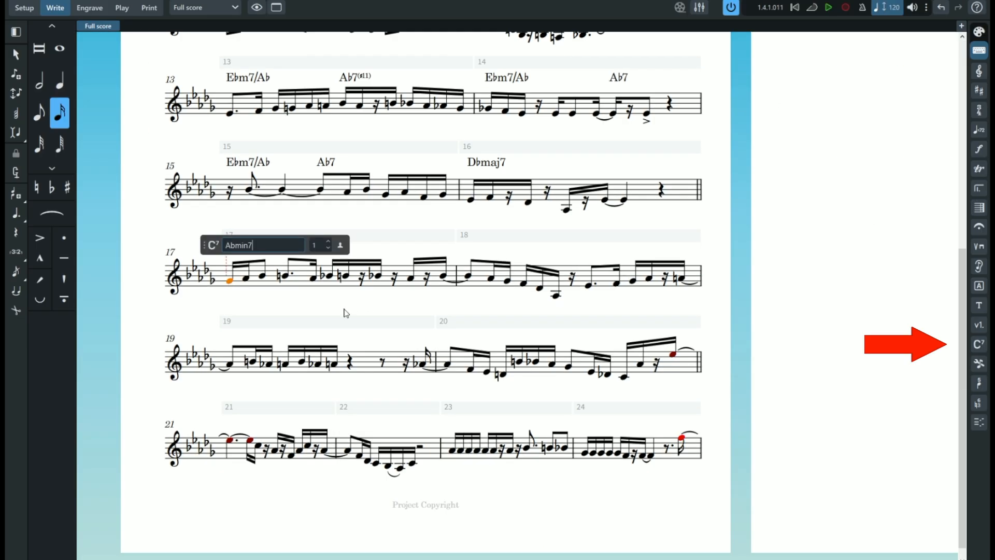
{"action": "key", "text": "Tab"}
{"action": "type", "text": "Gbmaj7"}
- Enter chord symbols Gbm7 and Cb7 over bar 19, Fm7, Bb7, Ebm7 and Ab7 over bar 20, and Dbmaj7 over bar 21
{"action": "key", "text": "Tab"}
{"action": "type", "text": "Gbmin7  Cb7"}
{"action": "key", "text": "Tab"}
{"action": "type", "text": "Fmin7 Bb7 Ebmin7 Ab7 Dbmaj7"}
- Enter chord symbols Fm7 and Bb7 over bar 23, and Ebm7 and Ab7 over bar 24
{"action": "key", "text": "Tab"}
{"action": "key", "text": "Tab"}
{"action": "type", "text": "Fmin7  Bb7"}
{"action": "key", "text": "Tab"}
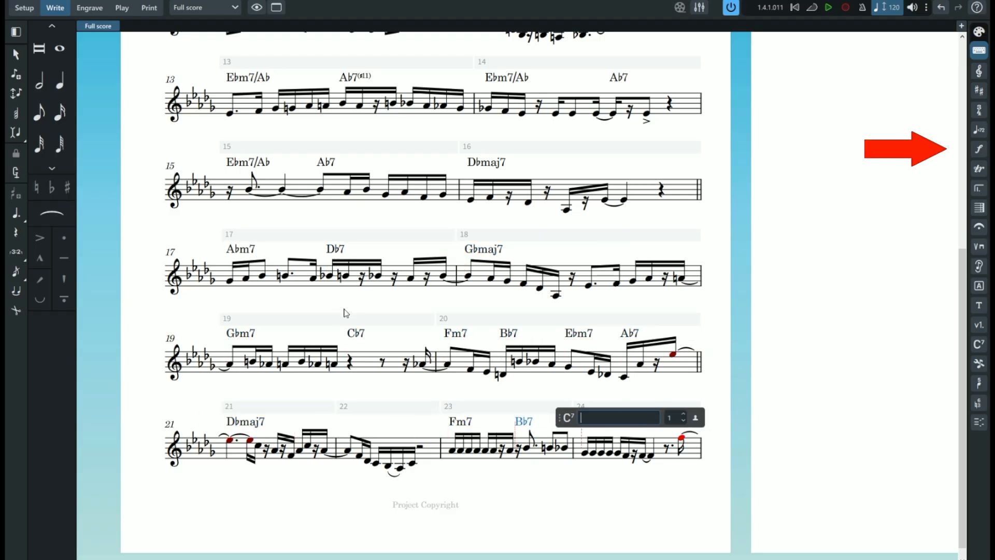
{"action": "type", "text": "Ebmin7  Ab7"}
- Enter chord symbols Ebm7 and Ab7(#11) over bar 25, and Ebm7/Ab and Ab7 over bar 26
{"action": "key", "text": "Tab"}
{"action": "type", "text": "Ebmin7  Ab7#11"}
{"action": "key", "text": "Tab"}
{"action": "type", "text": "Ebmin7/Ab  Ab"}
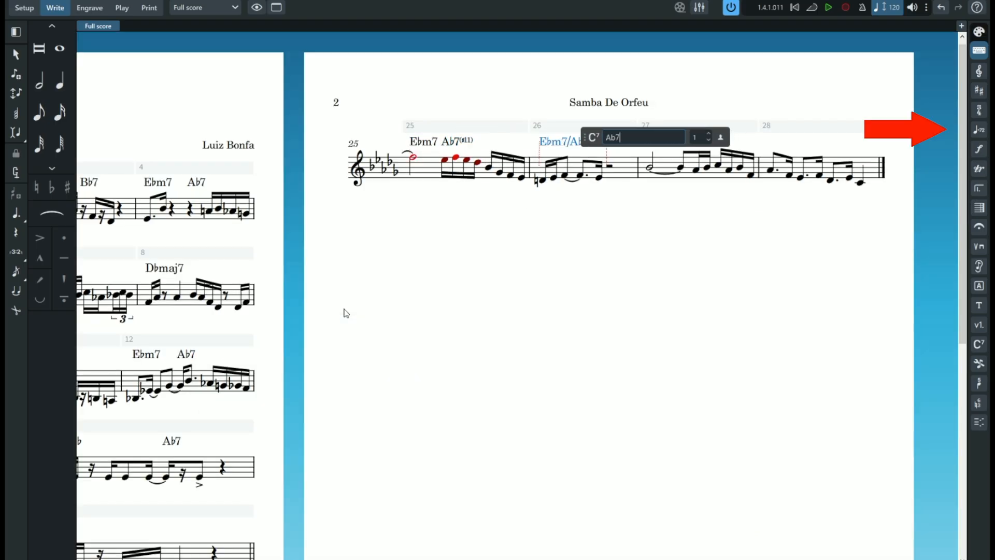
{"action": "type", "text": "7 Ab"}
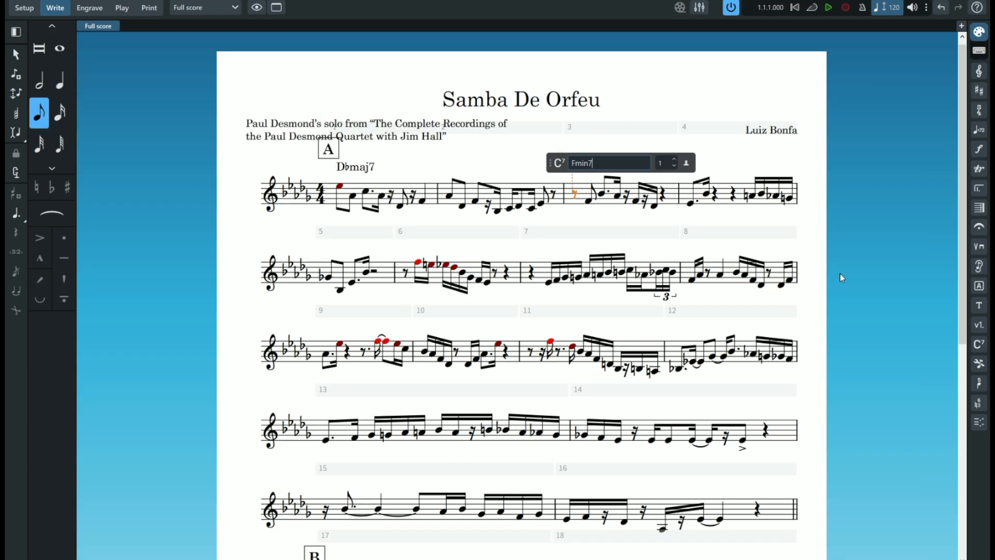
- Enter the chord symbol Fm7 over bar 3 and open it for editing
{"action": "key", "text": "Return"}
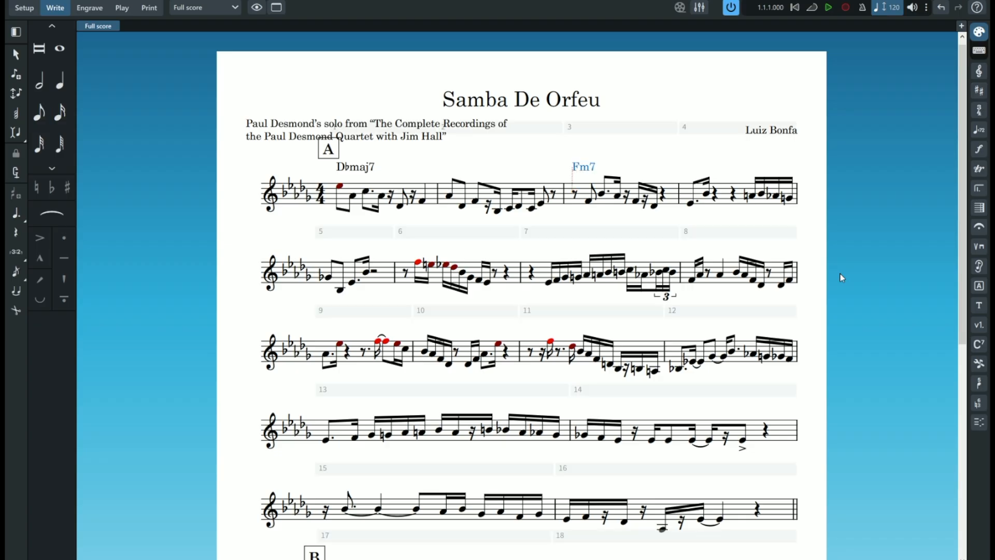
{"action": "double_click", "coordinate": [591, 169]}
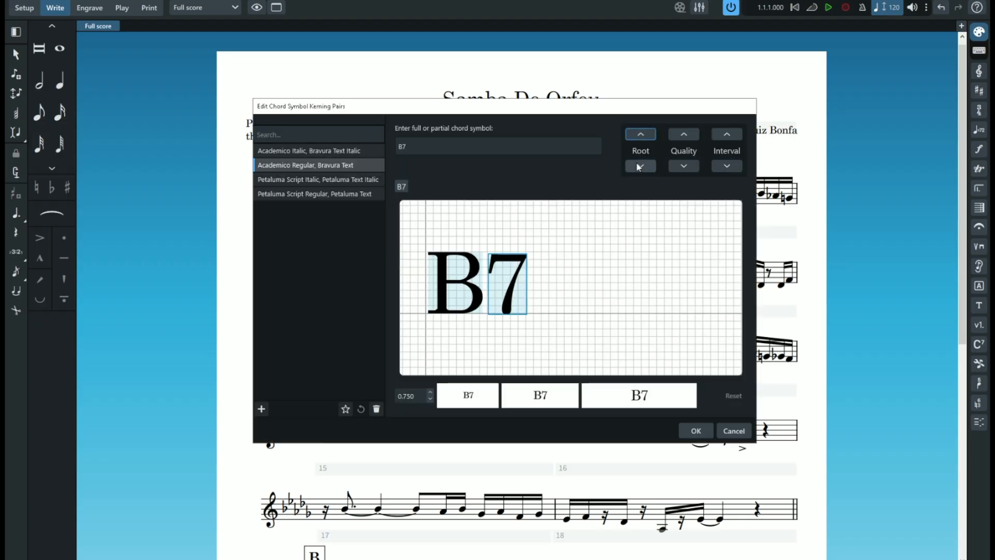
- Preview chord symbol kerning for different roots and intervals in the kerning pairs editor, including Bb7, Bbmaj9 and Bbmaj11
{"action": "left_click", "coordinate": [641, 165]}
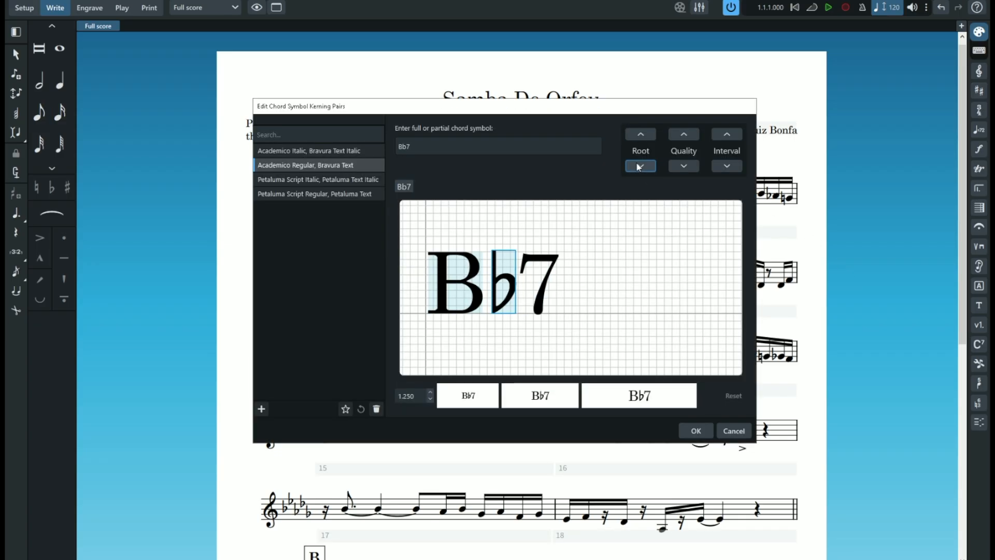
{"action": "left_click", "coordinate": [641, 166]}
{"action": "left_click", "coordinate": [638, 135]}
{"action": "left_click", "coordinate": [729, 136]}
{"action": "left_click", "coordinate": [727, 135]}
{"action": "left_click", "coordinate": [727, 135]}
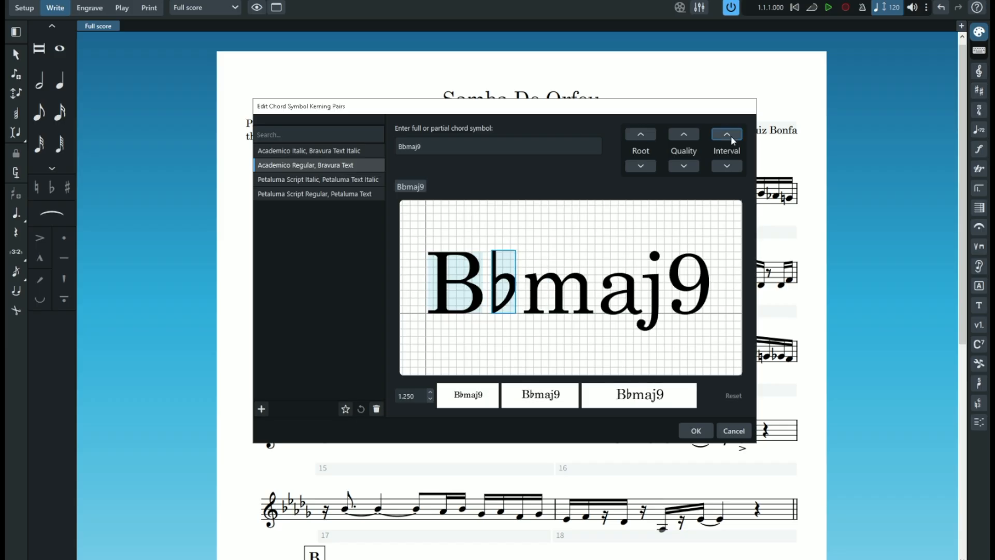
{"action": "left_click", "coordinate": [728, 134]}
{"action": "left_click", "coordinate": [731, 136]}
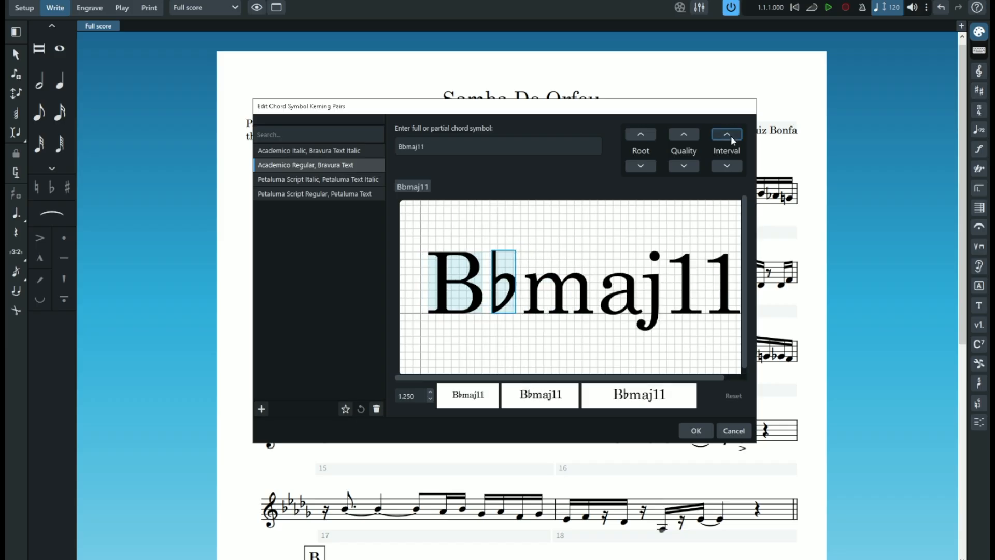
{"action": "left_click", "coordinate": [731, 136]}
{"action": "left_click", "coordinate": [730, 136]}
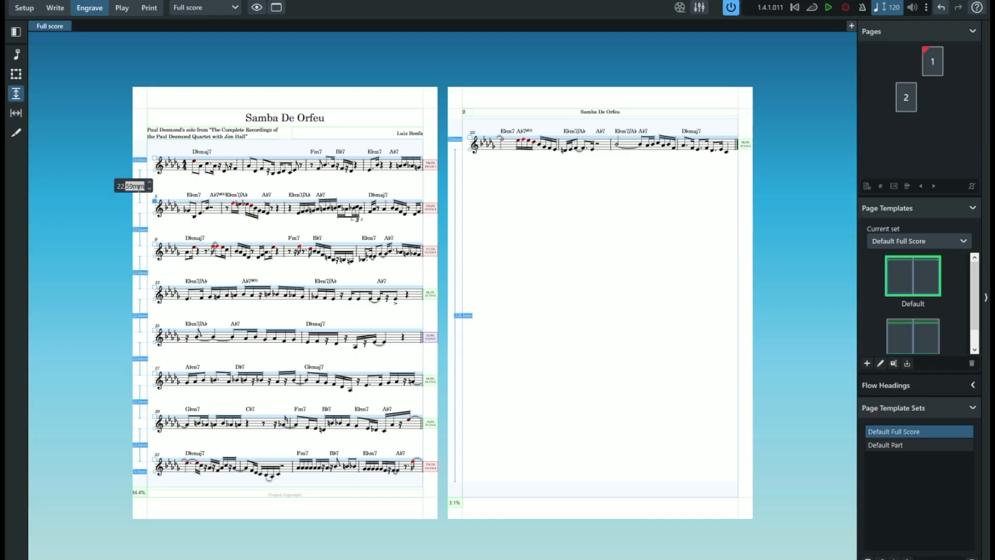
- Try to move the bars on page 2 to the next system, and undo the layout change
{"action": "left_click", "coordinate": [16, 55]}
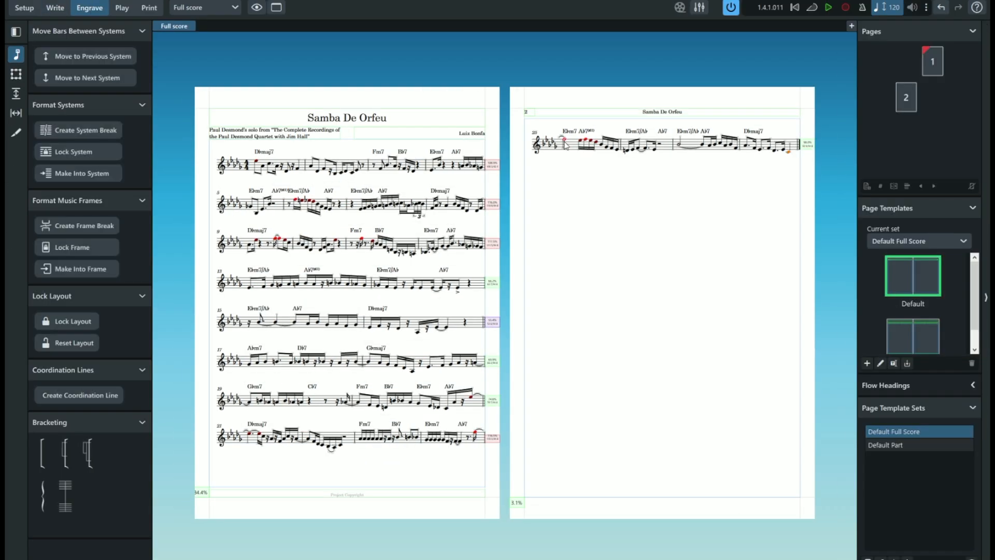
{"action": "left_click", "coordinate": [119, 79]}
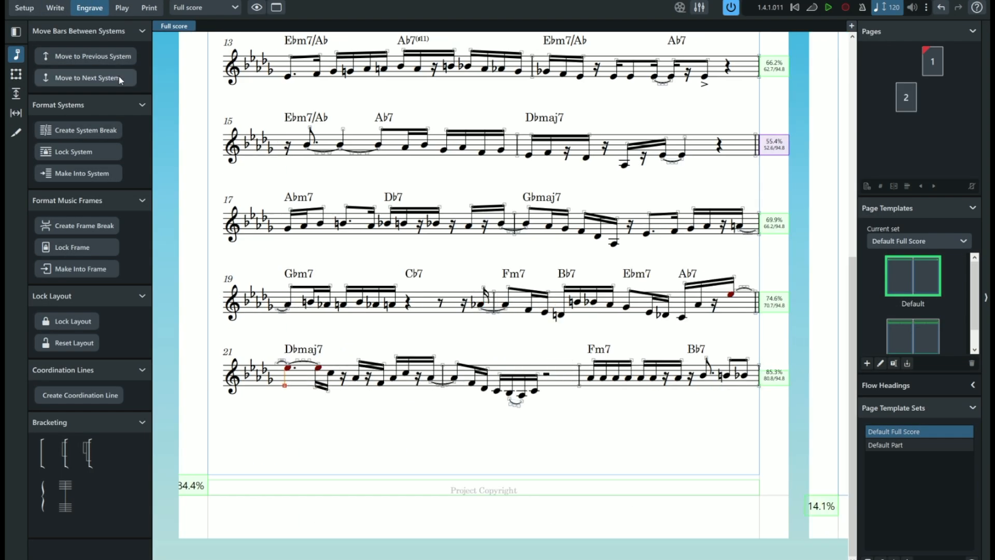
{"action": "key", "text": "ctrl+z"}
{"action": "left_click", "coordinate": [203, 495]}
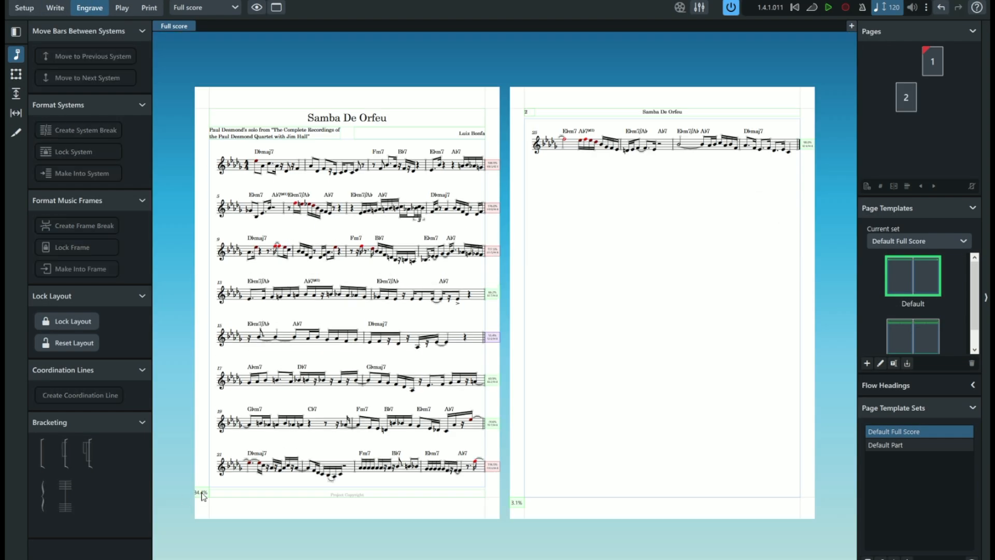
- Switch to staff spacing for the full score and open the layout options
{"action": "left_click", "coordinate": [16, 93]}
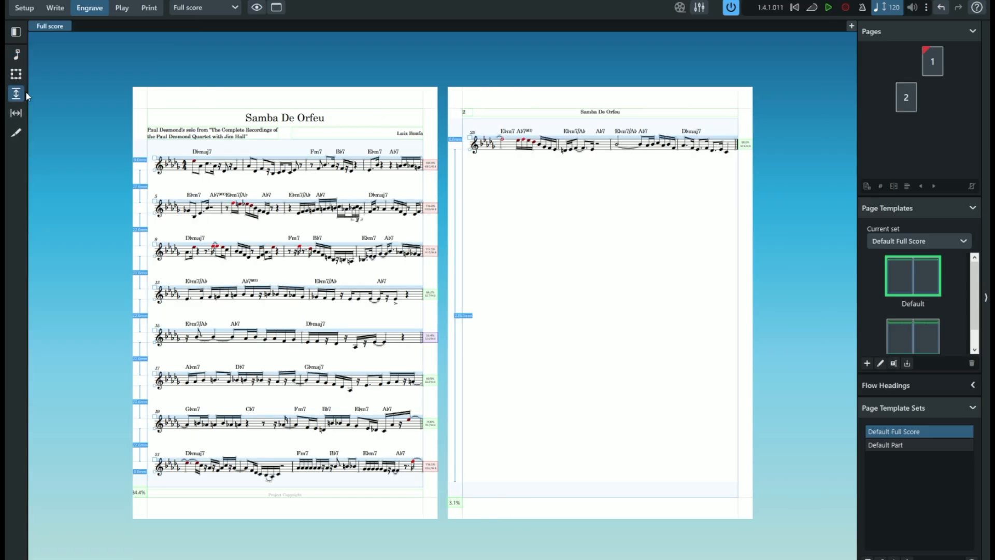
{"action": "key", "text": "ctrl+shift+l"}
{"action": "scroll", "coordinate": [431, 299], "scroll_direction": "up", "scroll_amount": 5}
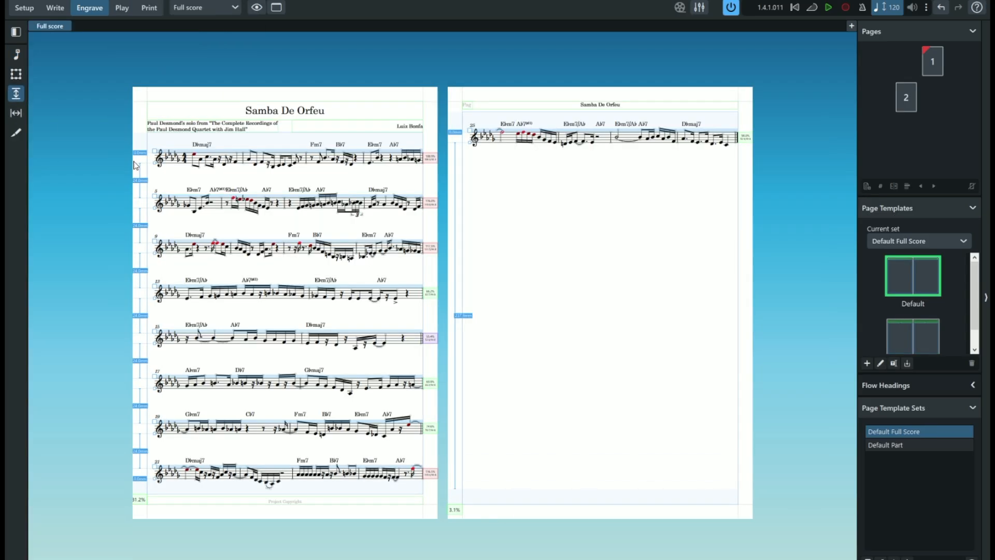
- Open the engraving options and browse through their categories
{"action": "key", "text": "ctrl+shift+e"}
{"action": "scroll", "coordinate": [234, 206], "scroll_direction": "down", "scroll_amount": 5}
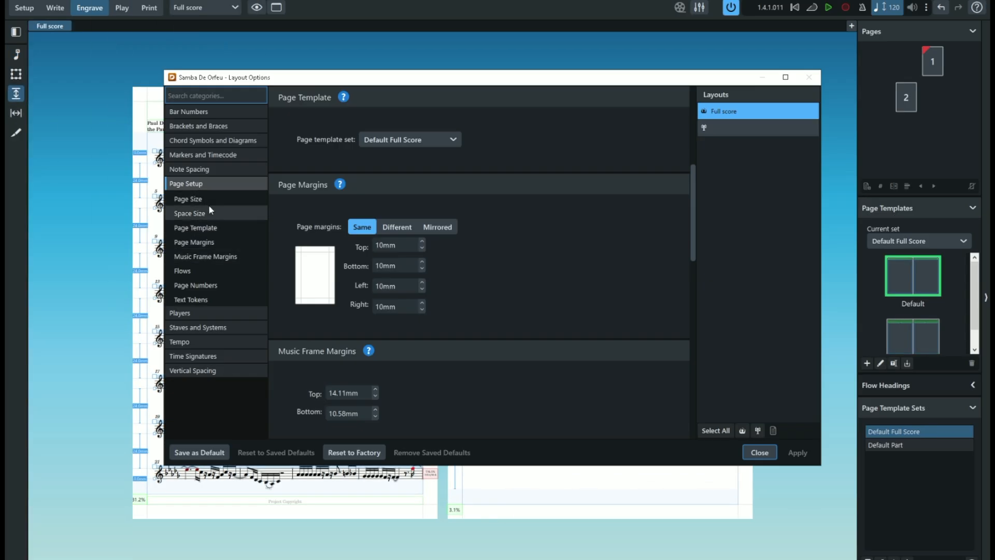
{"action": "left_click", "coordinate": [209, 203]}
{"action": "scroll", "coordinate": [420, 223], "scroll_direction": "down", "scroll_amount": 3}
- Review the full score's Page Size, Space Size, Page Margins, Flows and Players sections in the layout options
{"action": "left_click", "coordinate": [210, 199]}
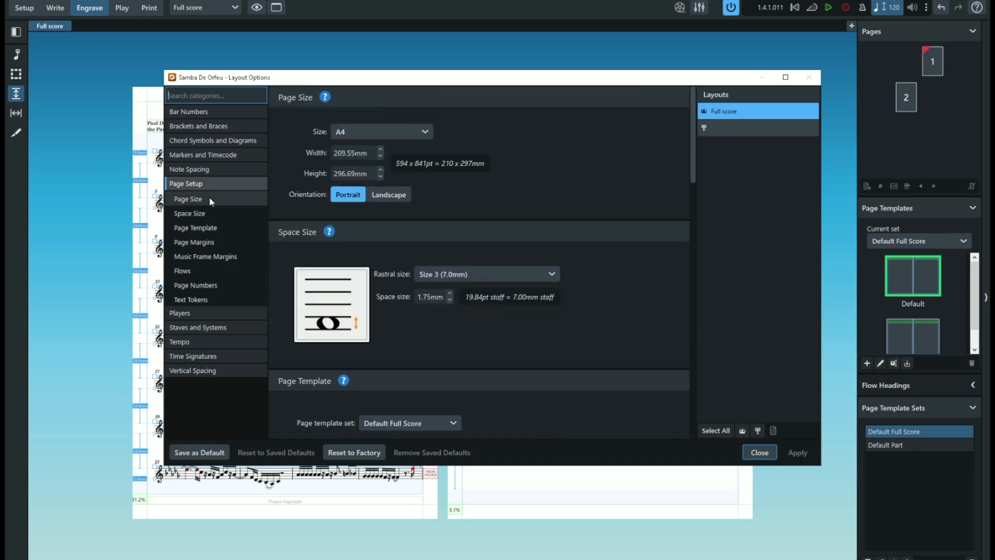
{"action": "left_click", "coordinate": [210, 213]}
{"action": "left_click", "coordinate": [215, 242]}
{"action": "left_click", "coordinate": [222, 271]}
{"action": "left_click", "coordinate": [218, 200]}
{"action": "left_click", "coordinate": [200, 313]}
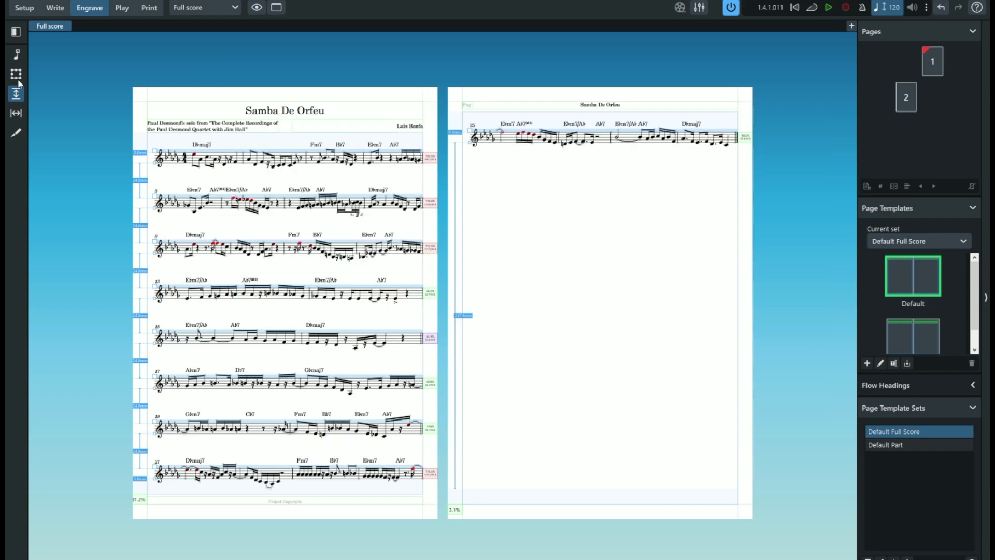
- Try to pull bars from page 2 into the last systems of page 1, and undo the moves
{"action": "left_click", "coordinate": [19, 77]}
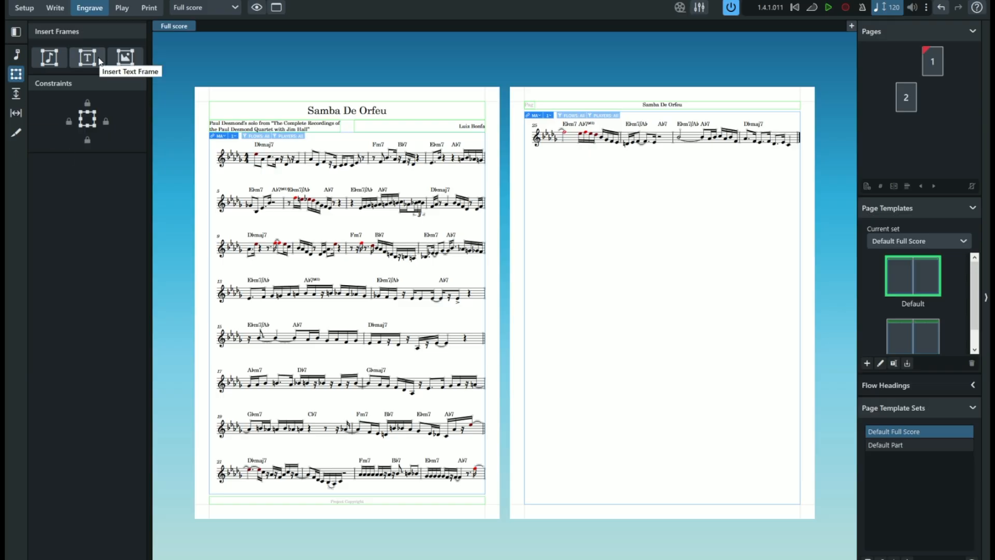
{"action": "left_click", "coordinate": [16, 54]}
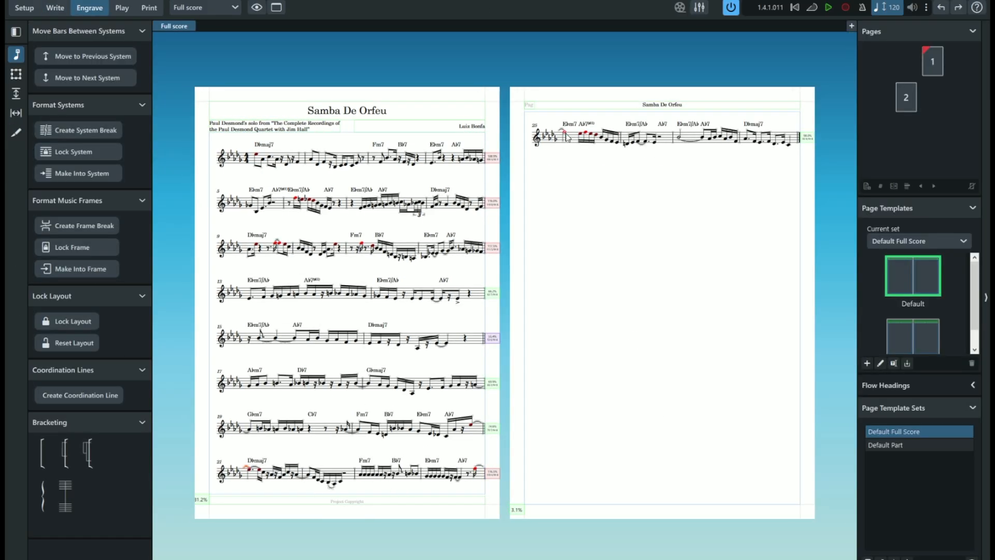
{"action": "left_click", "coordinate": [82, 251]}
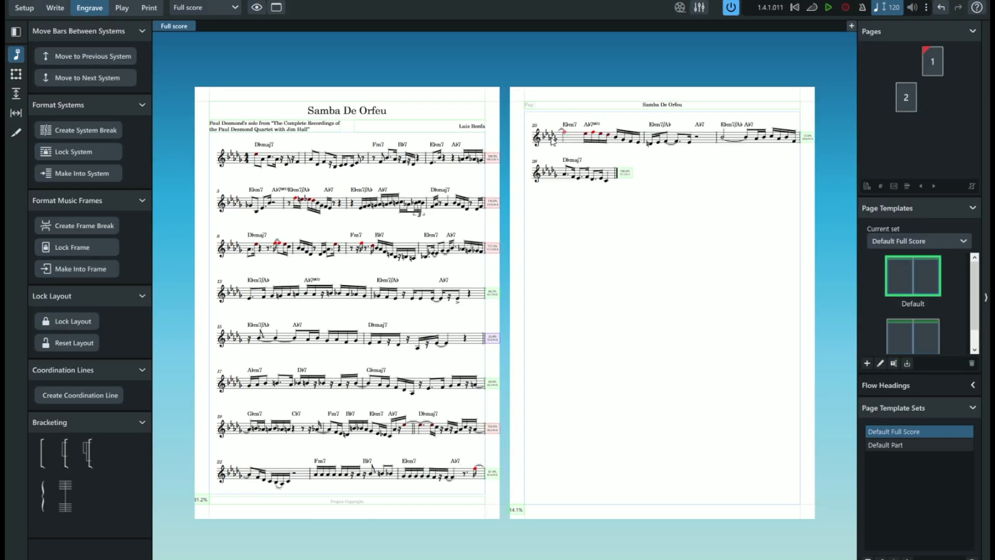
{"action": "key", "text": "ctrl+z"}
{"action": "key", "text": "ctrl+z"}
{"action": "key", "text": "ctrl+z"}
{"action": "key", "text": "ctrl+z"}
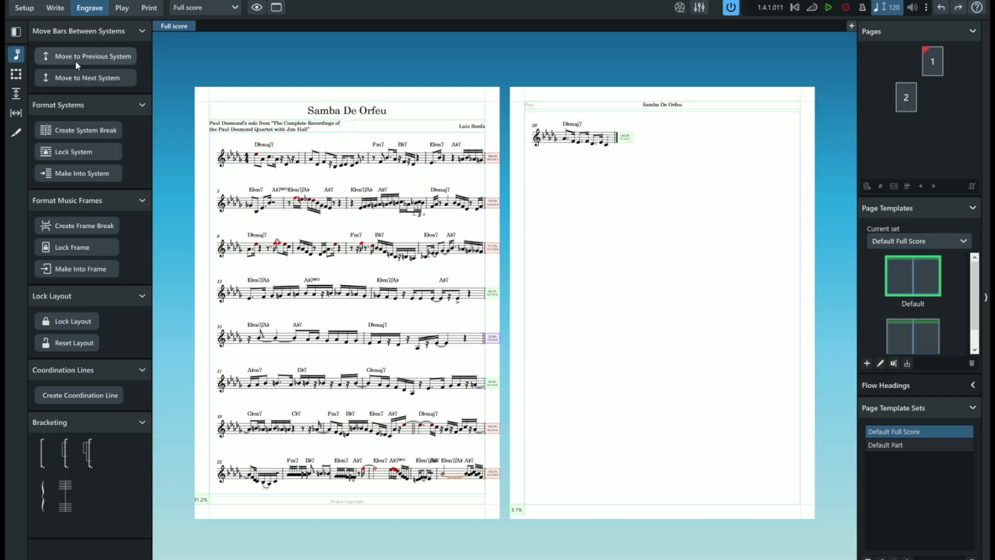
- Review the full score's vertical justification settings, apply the layout options and close them
{"action": "key", "text": "ctrl+shift+l"}
{"action": "scroll", "coordinate": [486, 359], "scroll_direction": "down", "scroll_amount": 20}
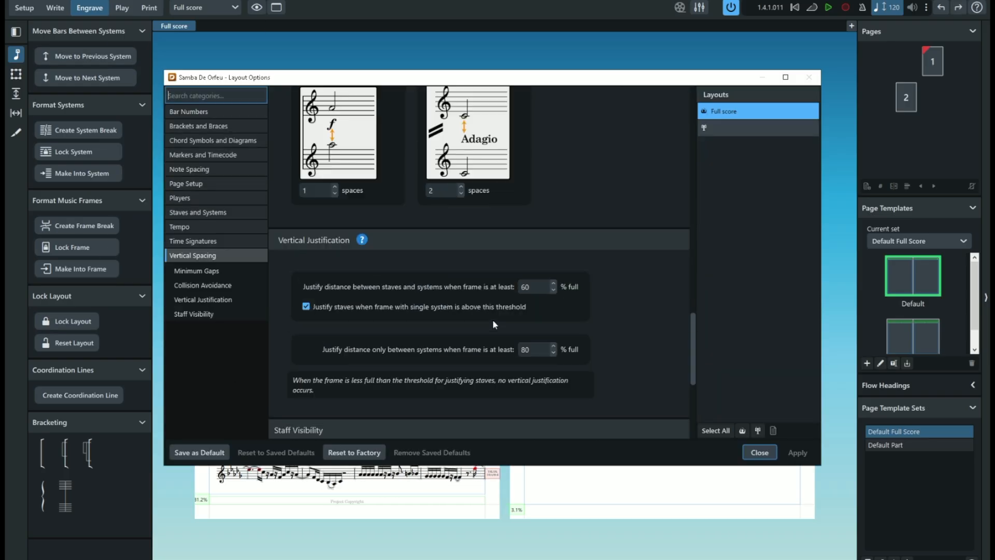
{"action": "scroll", "coordinate": [493, 319], "scroll_direction": "up", "scroll_amount": 15}
{"action": "left_click", "coordinate": [797, 453]}
{"action": "left_click", "coordinate": [759, 453]}
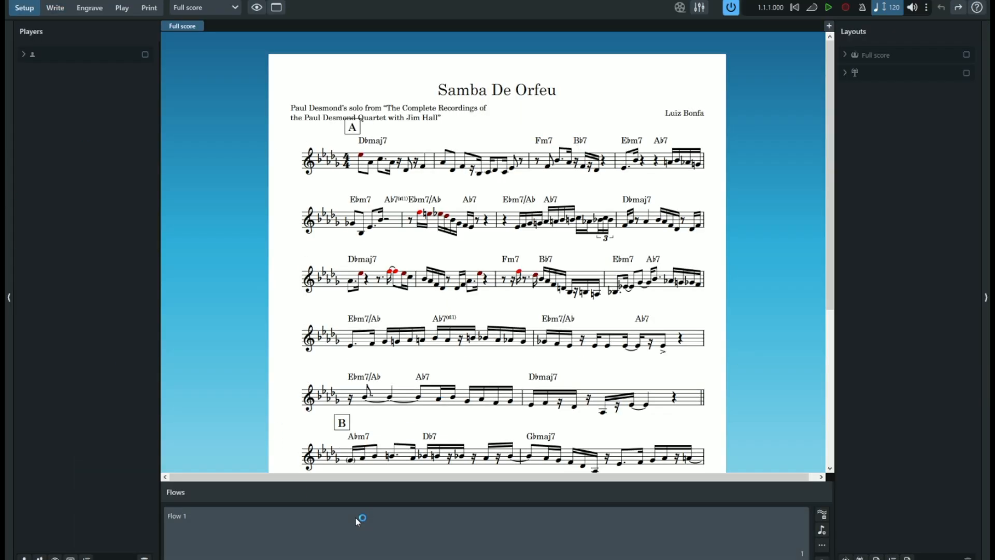
- Add a second flow after Flow 1 and advance the Setup tour to its Flows page
{"action": "left_click", "coordinate": [323, 513]}
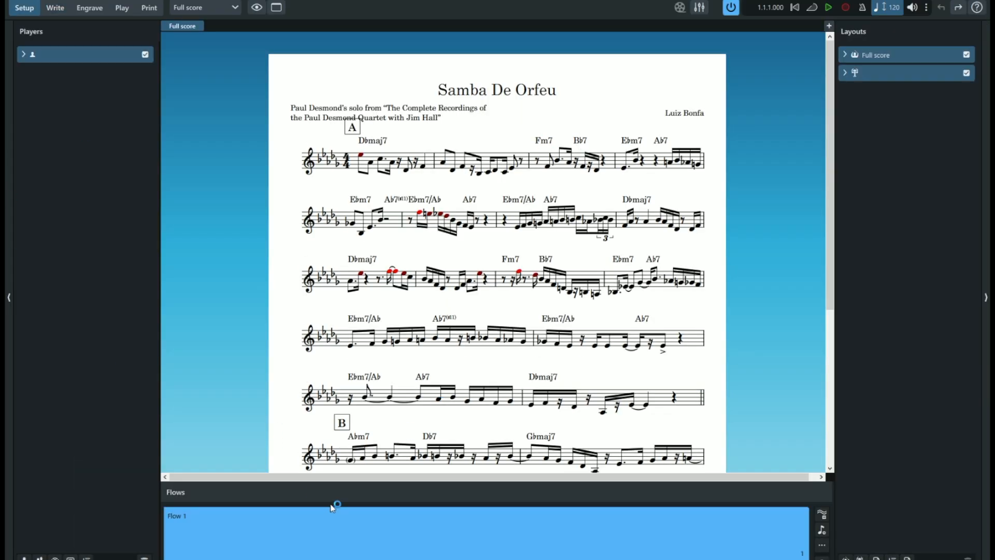
{"action": "left_click", "coordinate": [819, 515]}
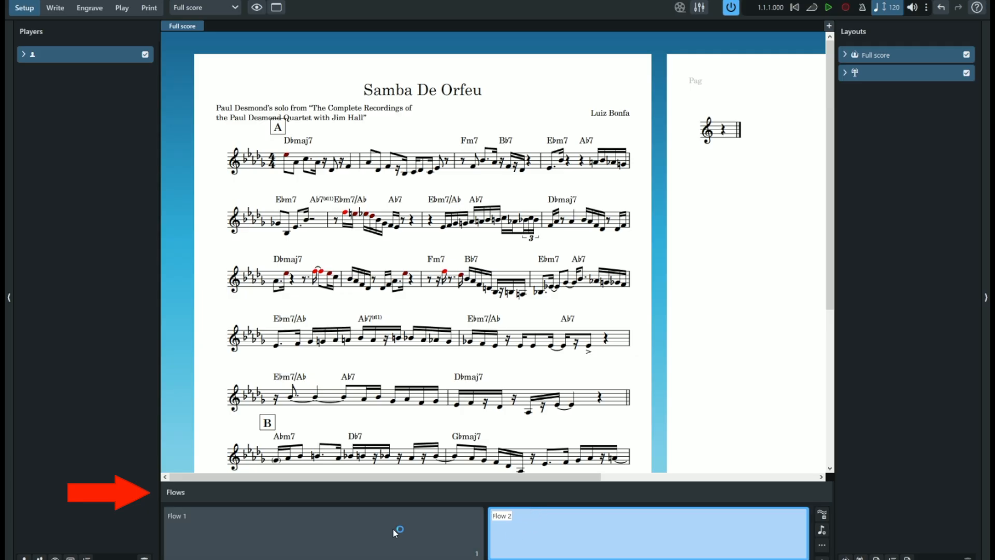
{"action": "left_click", "coordinate": [822, 530]}
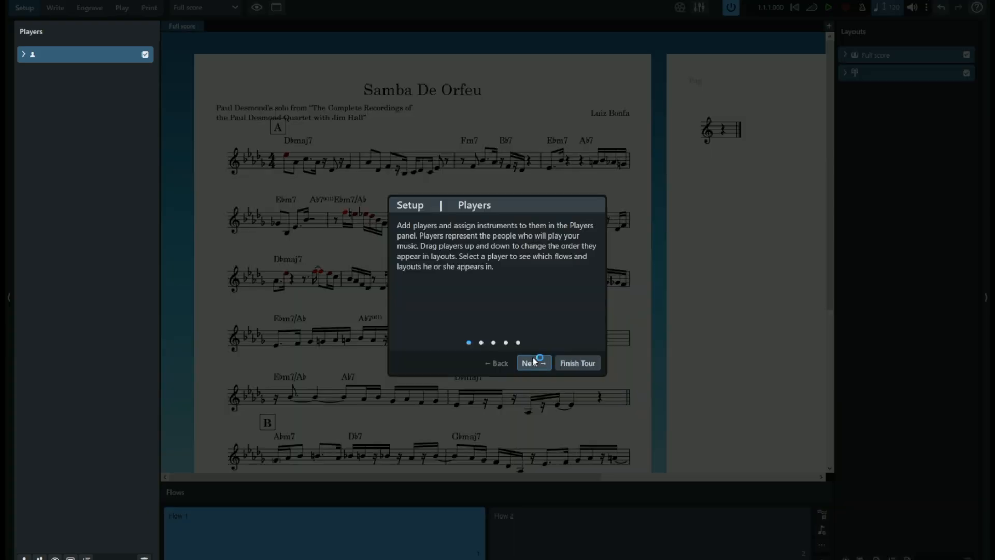
{"action": "left_click", "coordinate": [534, 363]}
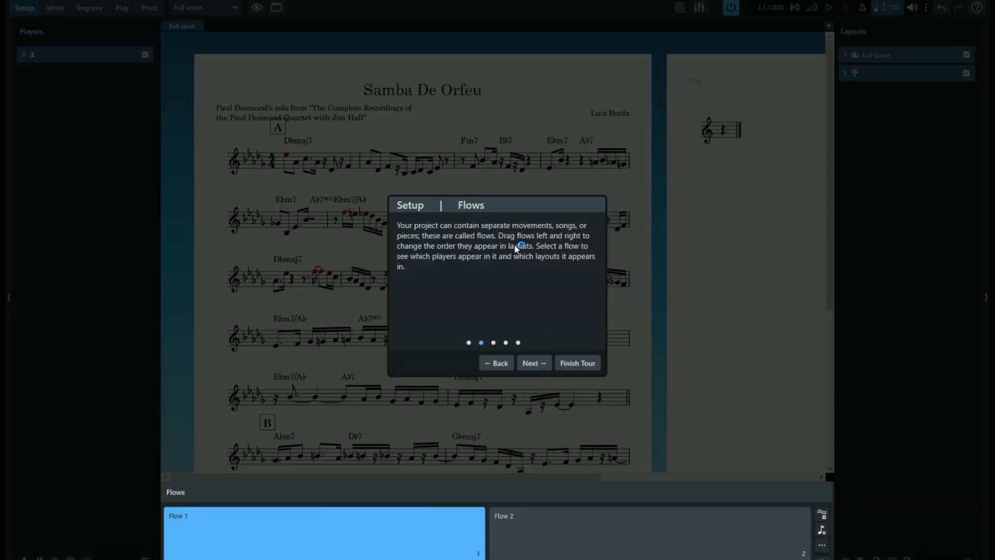
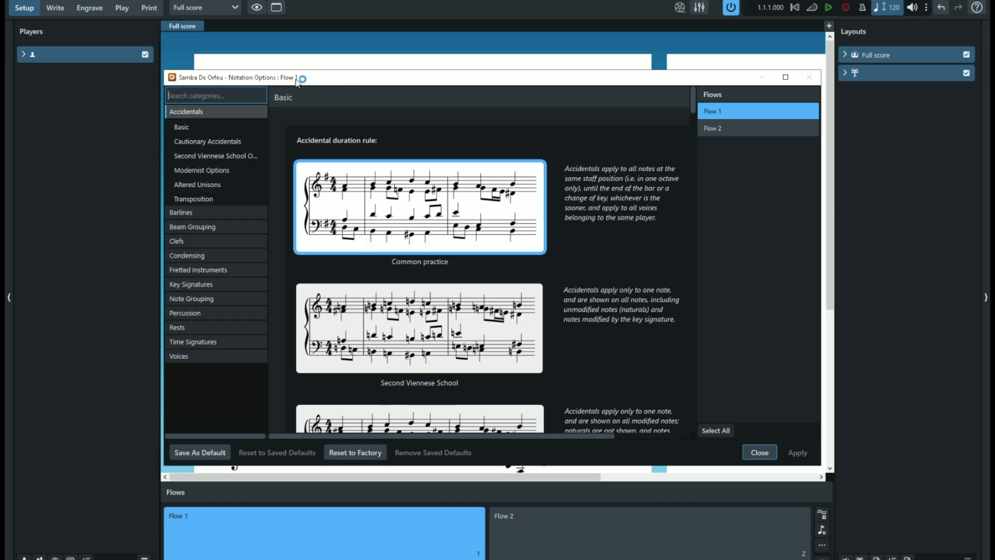
- Examine Flow 2's accidental and barline settings in the notation options
{"action": "left_click_drag", "start_coordinate": [296, 82], "coordinate": [327, 69]}
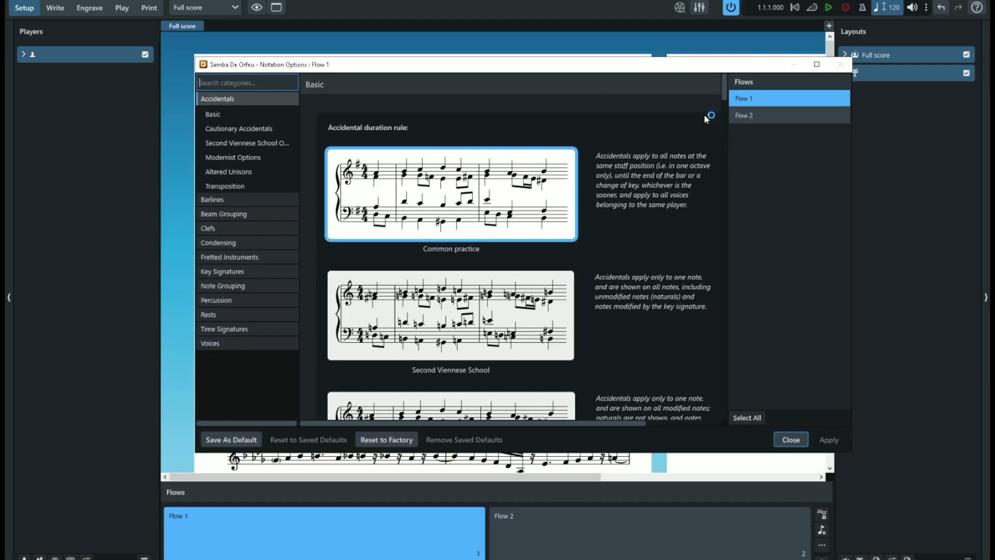
{"action": "left_click", "coordinate": [752, 116]}
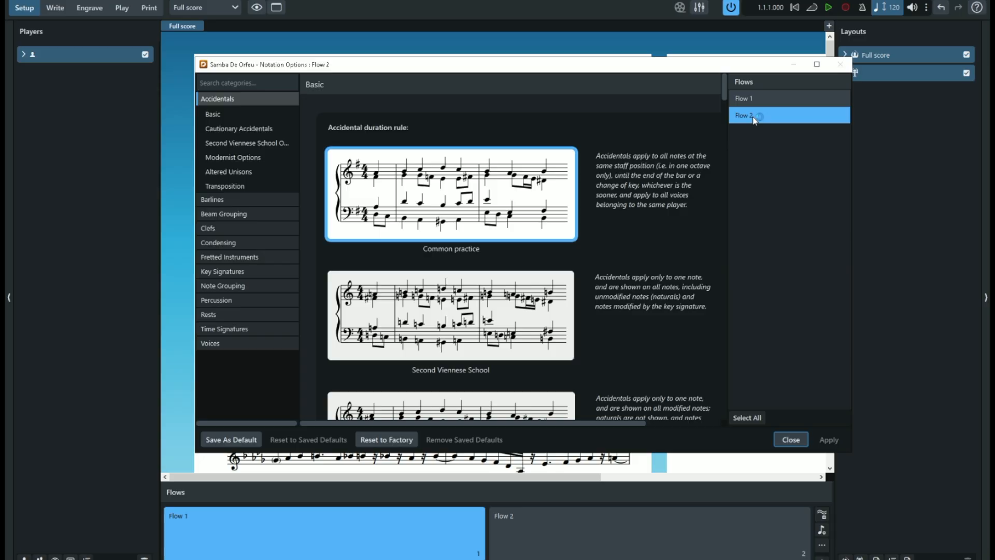
{"action": "left_click", "coordinate": [245, 198]}
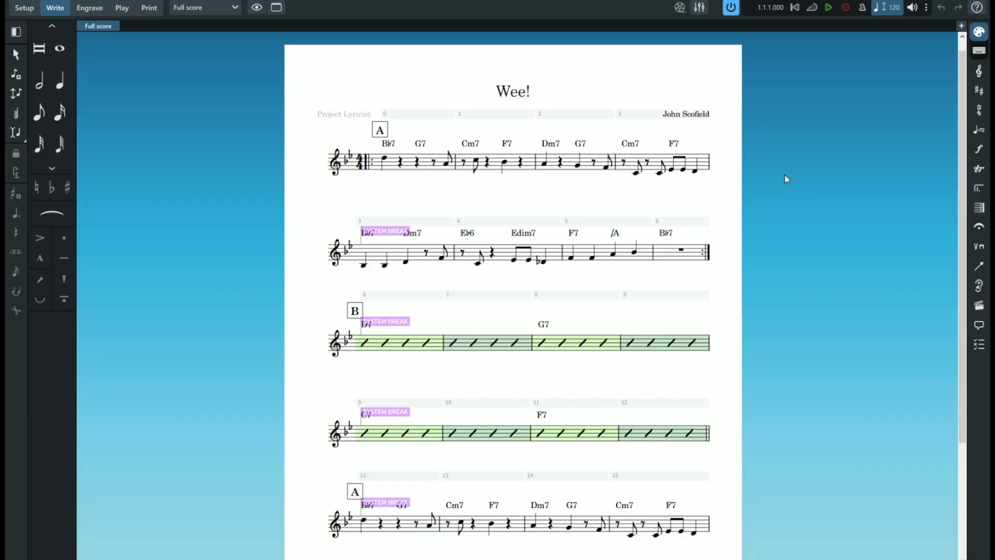
- Transpose the Wee! lead sheet up a major second, with key signatures transposed and relative respelling kept
{"action": "scroll", "coordinate": [784, 175], "scroll_direction": "down", "scroll_amount": 1}
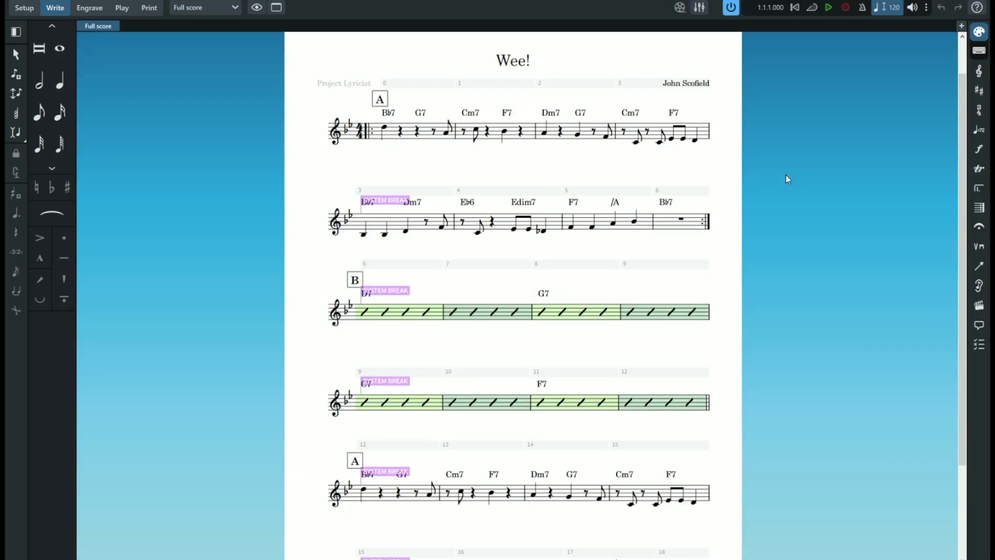
{"action": "scroll", "coordinate": [786, 175], "scroll_direction": "down", "scroll_amount": 1}
{"action": "scroll", "coordinate": [786, 175], "scroll_direction": "down", "scroll_amount": 1}
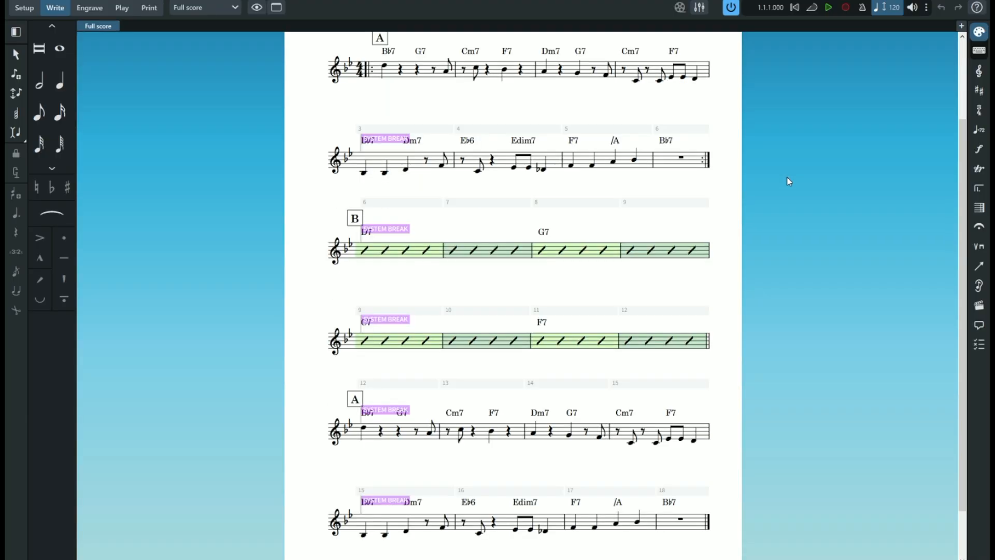
{"action": "scroll", "coordinate": [787, 177], "scroll_direction": "up", "scroll_amount": 3}
{"action": "scroll", "coordinate": [788, 177], "scroll_direction": "up", "scroll_amount": 1}
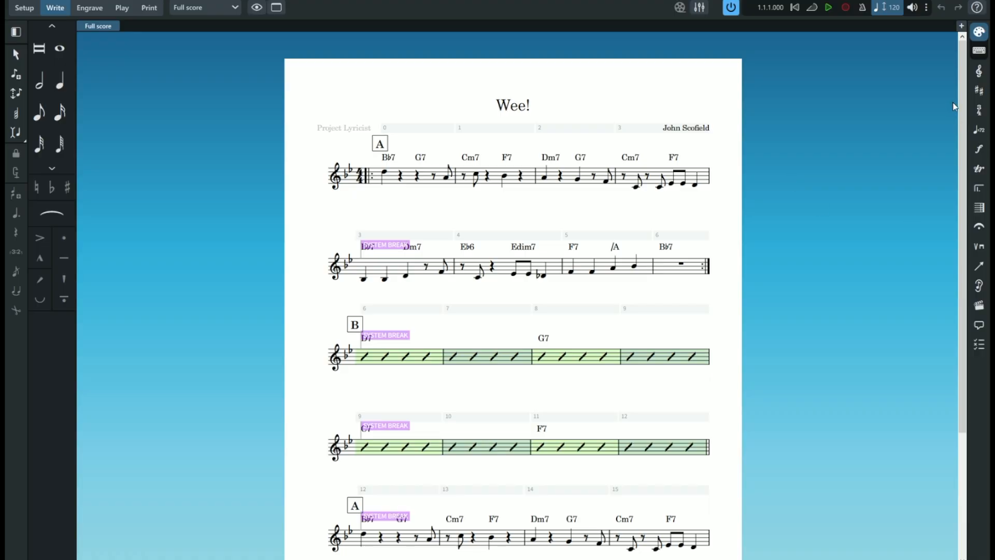
{"action": "mouse_move", "coordinate": [963, 109]}
{"action": "left_mouse_down"}
{"action": "mouse_move", "coordinate": [972, 224]}
{"action": "mouse_move", "coordinate": [965, 114]}
{"action": "left_mouse_up"}
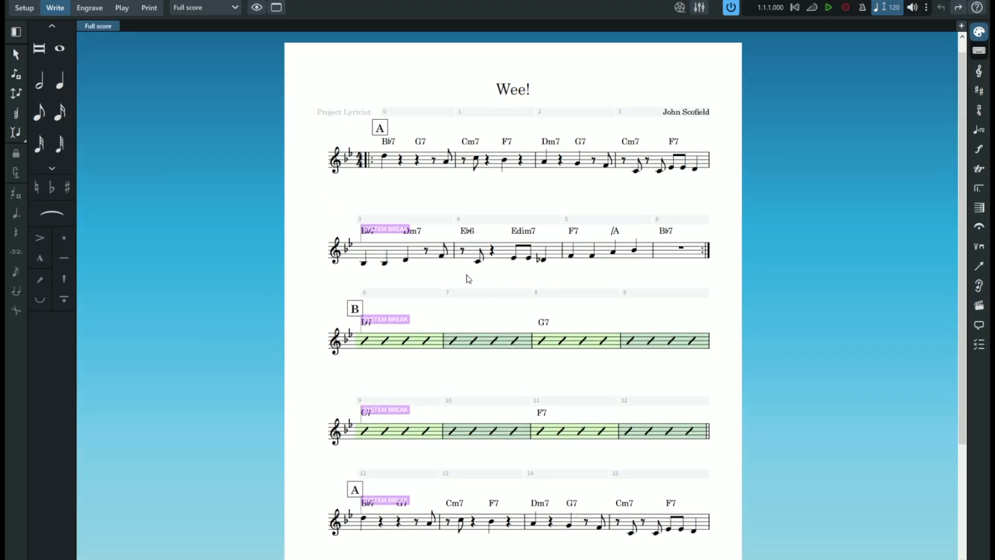
{"action": "left_click", "coordinate": [72, 1]}
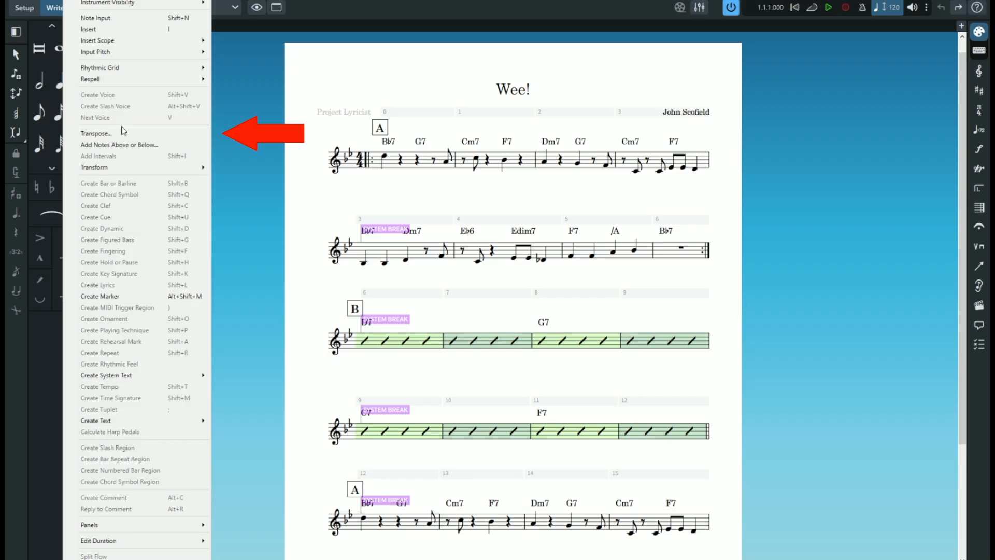
{"action": "left_click", "coordinate": [103, 133]}
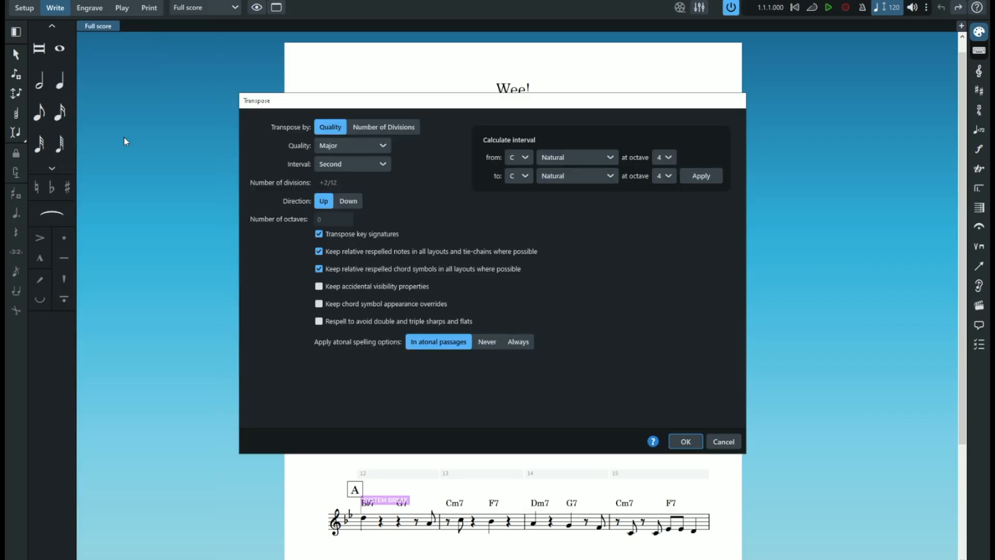
{"action": "left_click", "coordinate": [352, 164]}
{"action": "left_click", "coordinate": [345, 192]}
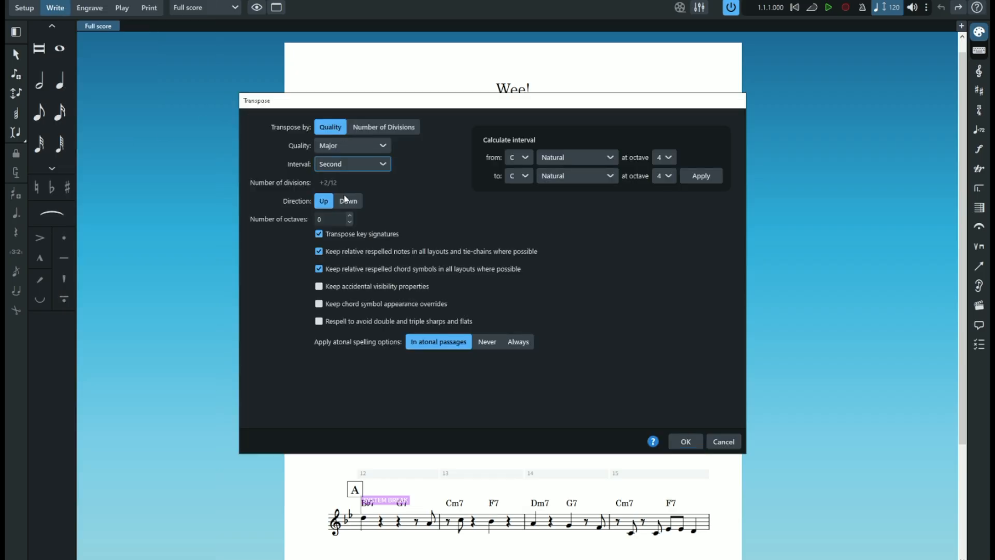
{"action": "left_click", "coordinate": [686, 441]}
- Switch to Setup mode and compare Flow 1 with the transposed Flow 2 in the full score
{"action": "key", "text": "ctrl+1"}
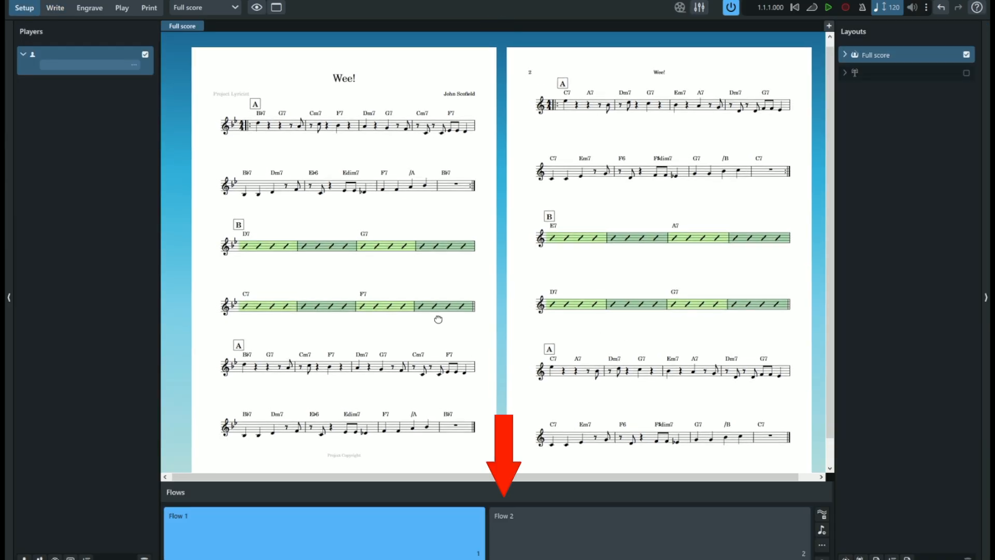
{"action": "key", "text": "z"}
{"action": "key", "text": "z"}
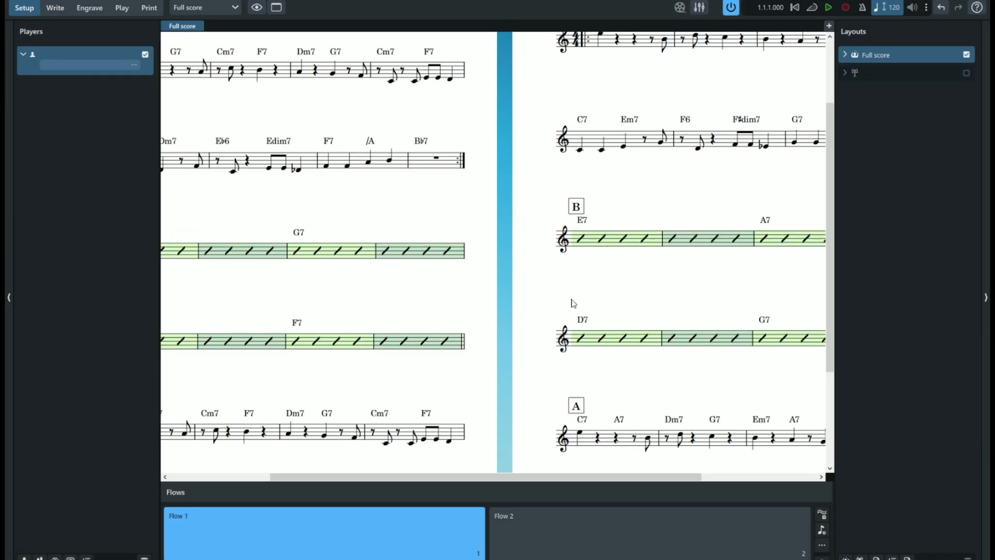
{"action": "left_click_drag", "start_coordinate": [457, 176], "coordinate": [810, 375]}
{"action": "left_click_drag", "start_coordinate": [699, 329], "coordinate": [625, 289]}
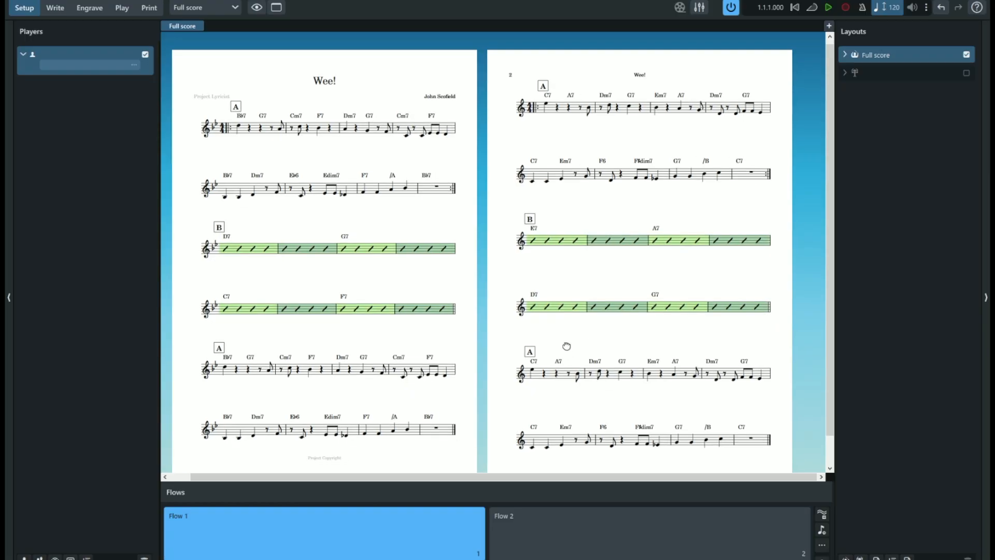
{"action": "left_click_drag", "start_coordinate": [566, 346], "coordinate": [583, 334]}
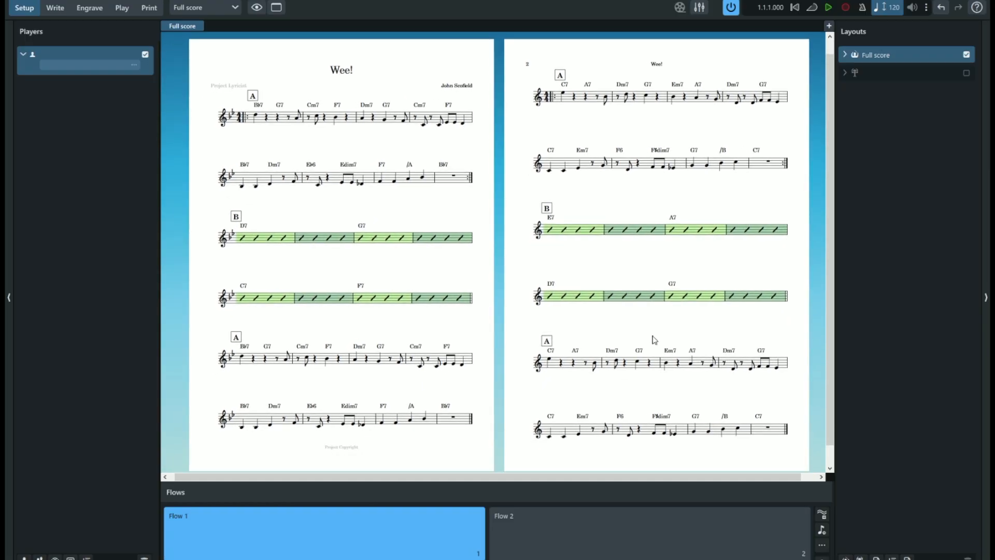
{"action": "left_click_drag", "start_coordinate": [654, 339], "coordinate": [626, 343]}
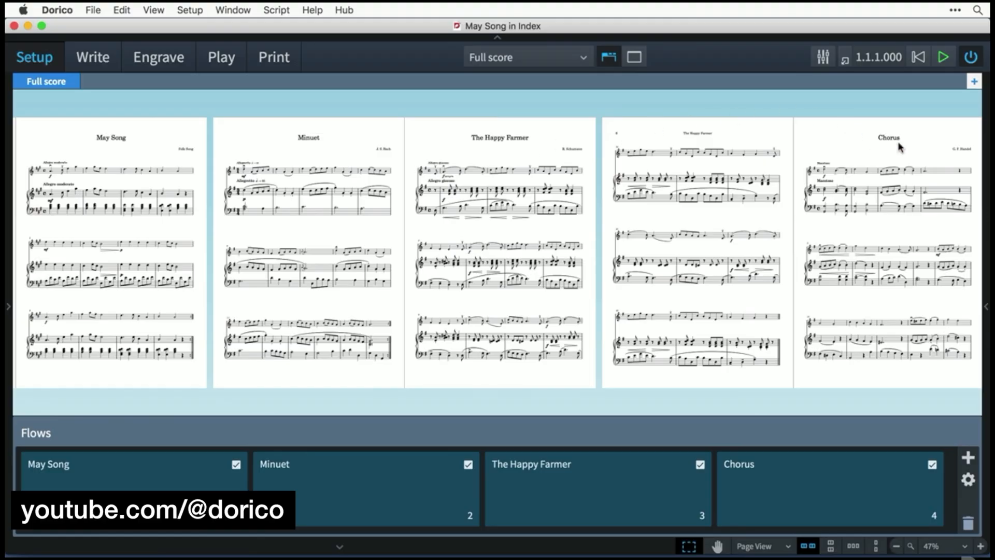
- Draw a music frame beside the Minuet entry on the contents page and filter it to show only the Minuet flow
{"action": "scroll", "coordinate": [497, 377], "scroll_direction": "left", "scroll_amount": 1}
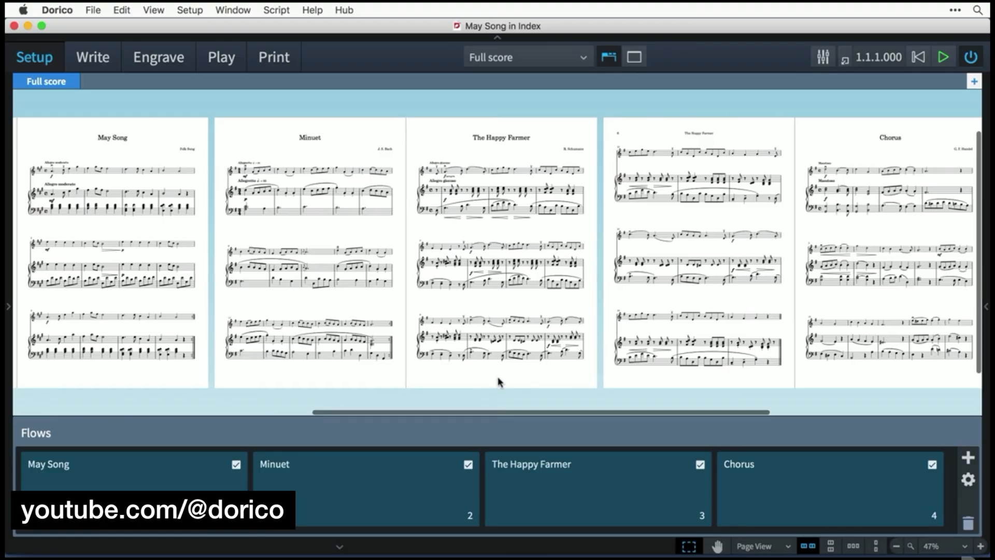
{"action": "left_click_drag", "start_coordinate": [496, 409], "coordinate": [316, 397]}
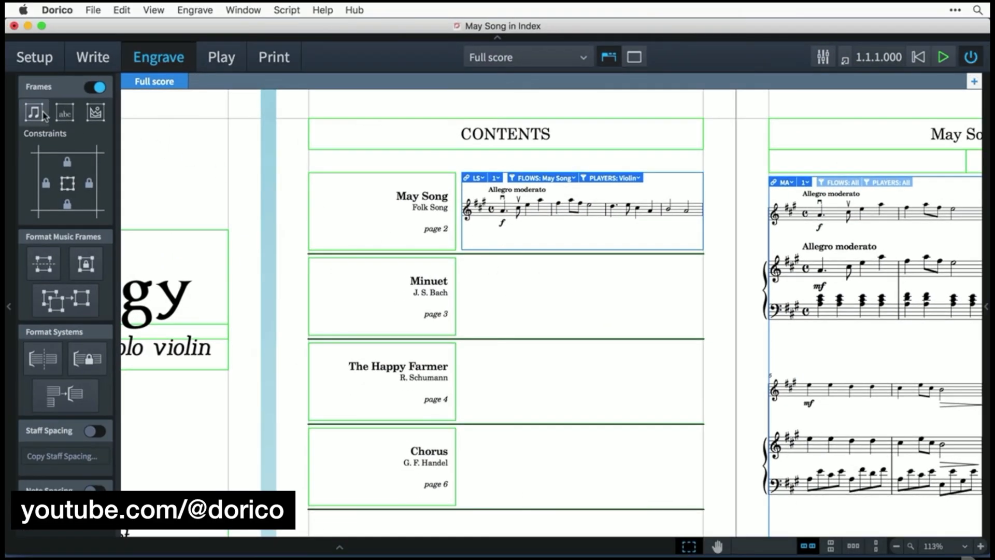
{"action": "left_click", "coordinate": [44, 113]}
{"action": "left_click_drag", "start_coordinate": [462, 259], "coordinate": [749, 339]}
{"action": "left_click", "coordinate": [567, 266]}
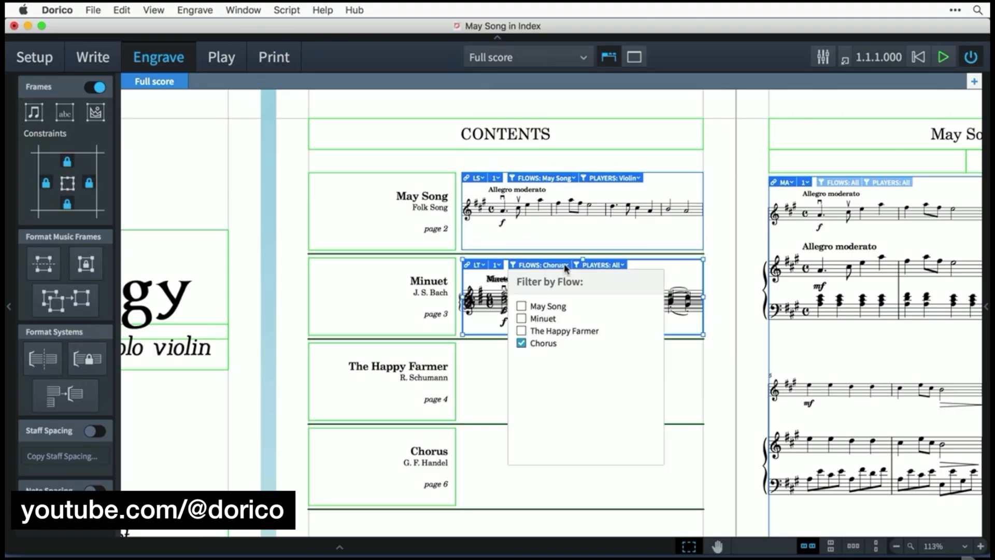
{"action": "left_click", "coordinate": [544, 320]}
{"action": "left_click", "coordinate": [543, 344]}
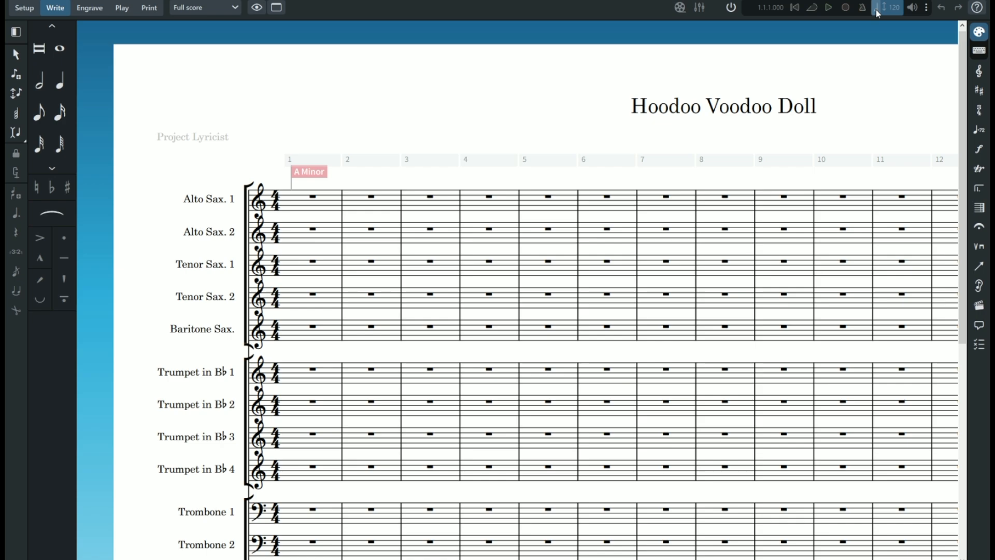
- Add a Lead player after Drums in the Hoodoo Voodoo Doll big band score and rename its instrument Vox
{"action": "key", "text": "ctrl+1"}
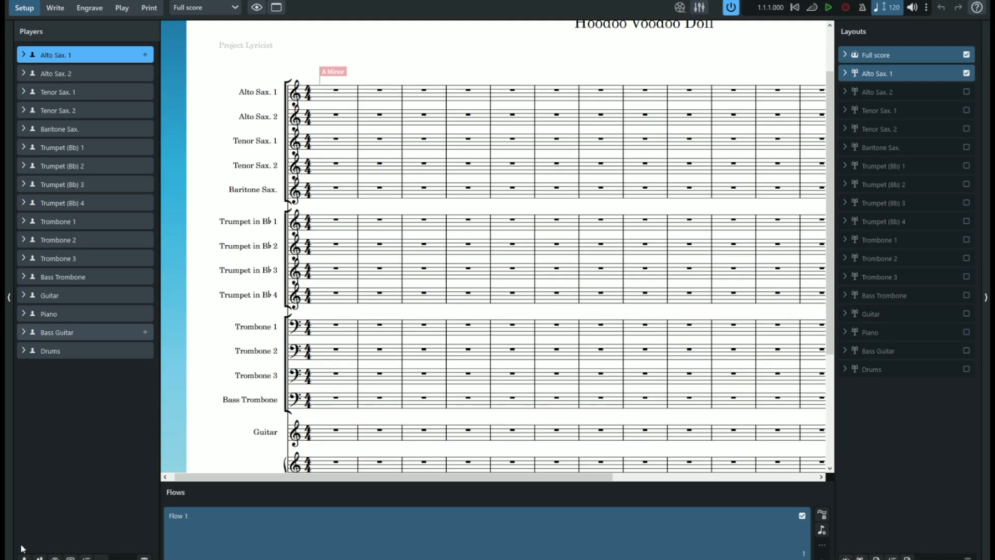
{"action": "right_click", "coordinate": [137, 327]}
{"action": "key", "text": "Escape"}
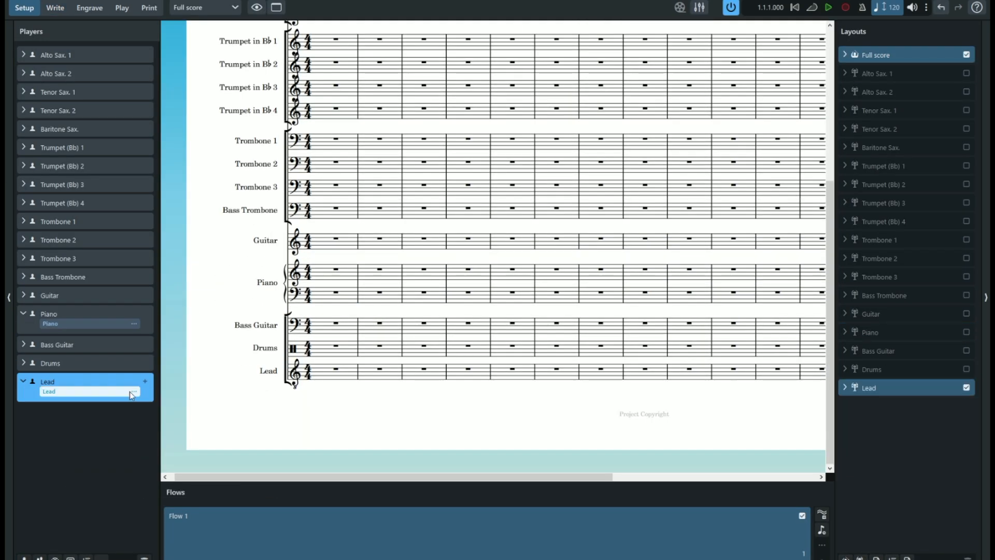
{"action": "type", "text": "Vox"}
{"action": "key", "text": "Return"}
- Open the Piano instrument's options and show the full score's page margins in the layout options
{"action": "right_click", "coordinate": [56, 318]}
{"action": "key", "text": "Escape"}
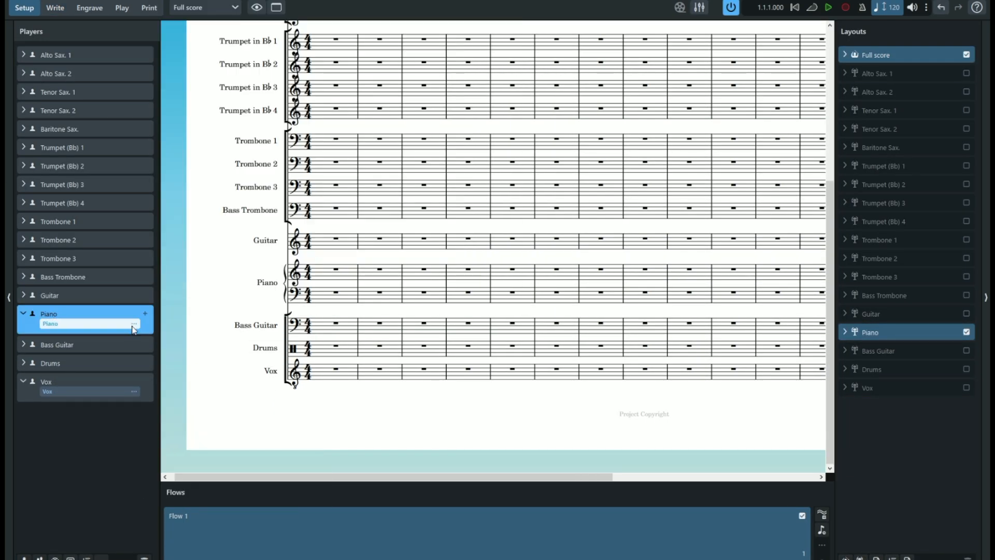
{"action": "right_click", "coordinate": [133, 317]}
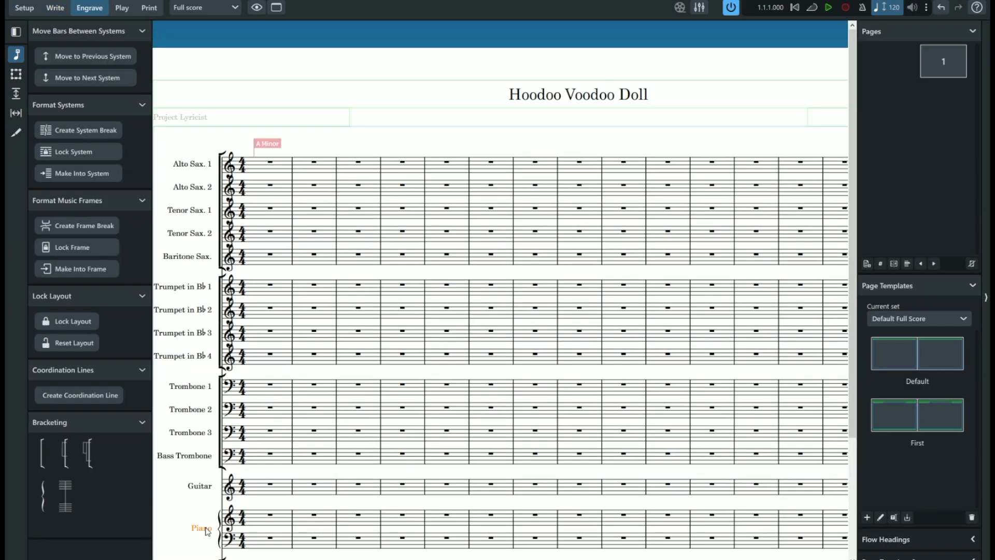
{"action": "right_click", "coordinate": [207, 531]}
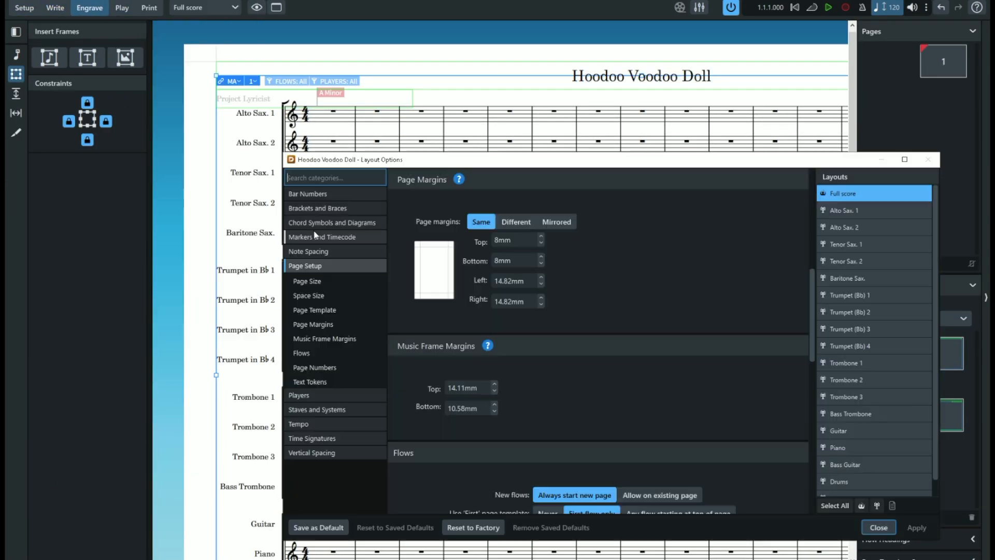
{"action": "left_click", "coordinate": [361, 265]}
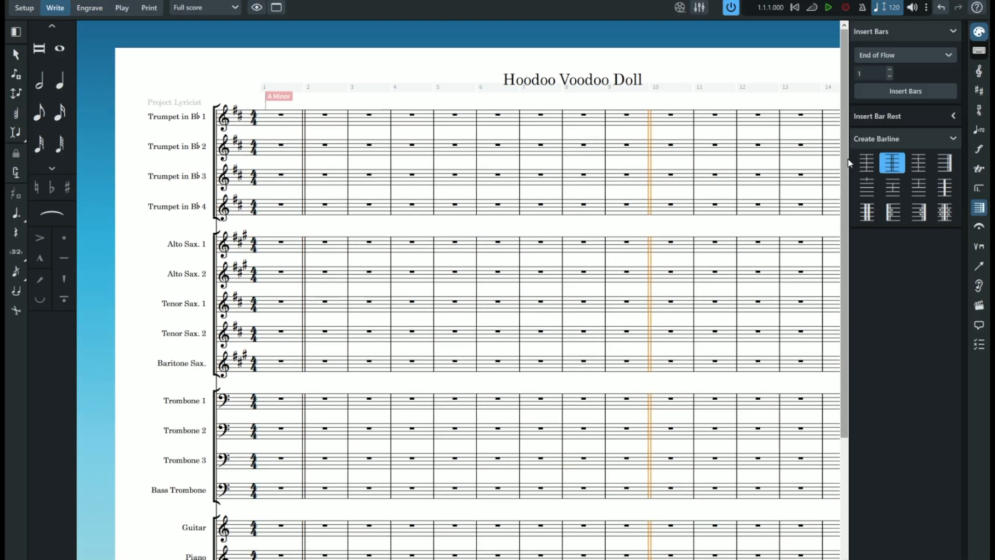
- Enter a quarter note followed by eighth notes and eighth rests in bar 2 of the Trumpet 1 staff
{"action": "left_click", "coordinate": [59, 80]}
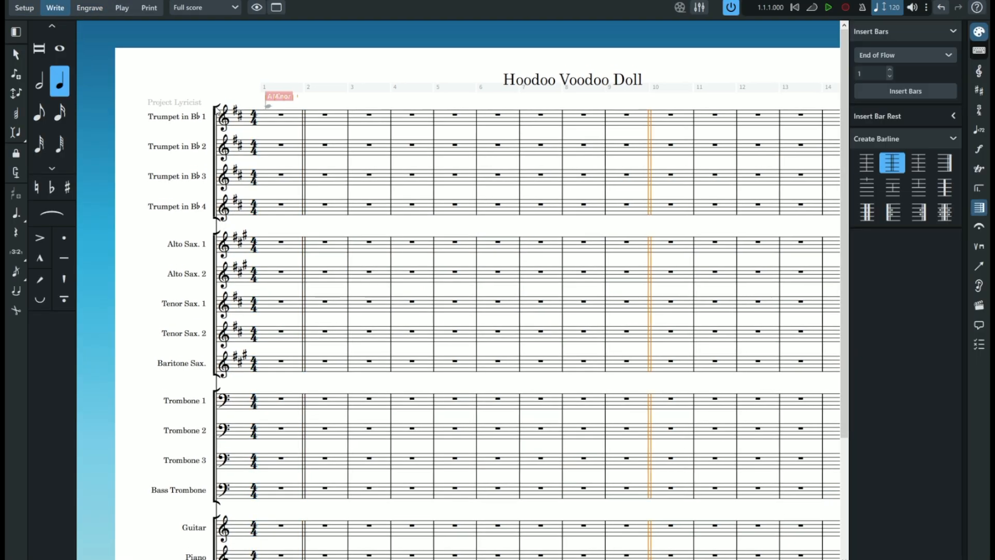
{"action": "left_click", "coordinate": [311, 118]}
{"action": "left_click", "coordinate": [39, 113]}
{"action": "left_click", "coordinate": [338, 117]}
{"action": "left_click", "coordinate": [350, 114]}
{"action": "left_click", "coordinate": [362, 118]}
{"action": "key", "text": "comma"}
{"action": "left_click", "coordinate": [373, 116]}
{"action": "key", "text": "comma"}
{"action": "left_click", "coordinate": [384, 115]}
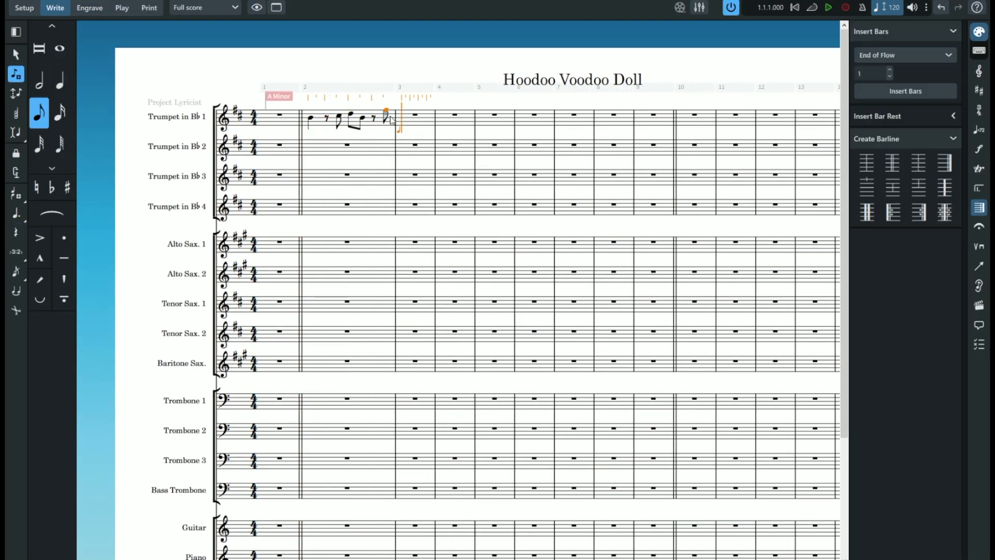
- Add a dotted quarter note at the start of bar 3 in Trumpet 1
{"action": "left_click", "coordinate": [59, 80]}
{"action": "left_click", "coordinate": [16, 213]}
{"action": "left_click", "coordinate": [405, 114]}
- Change a Note Grouping setting for Flow 1 in the notation options, apply it and close the options
{"action": "left_click", "coordinate": [113, 1]}
{"action": "left_click", "coordinate": [158, 251]}
{"action": "scroll", "coordinate": [470, 264], "scroll_direction": "down", "scroll_amount": 10}
{"action": "scroll", "coordinate": [469, 264], "scroll_direction": "down", "scroll_amount": 10}
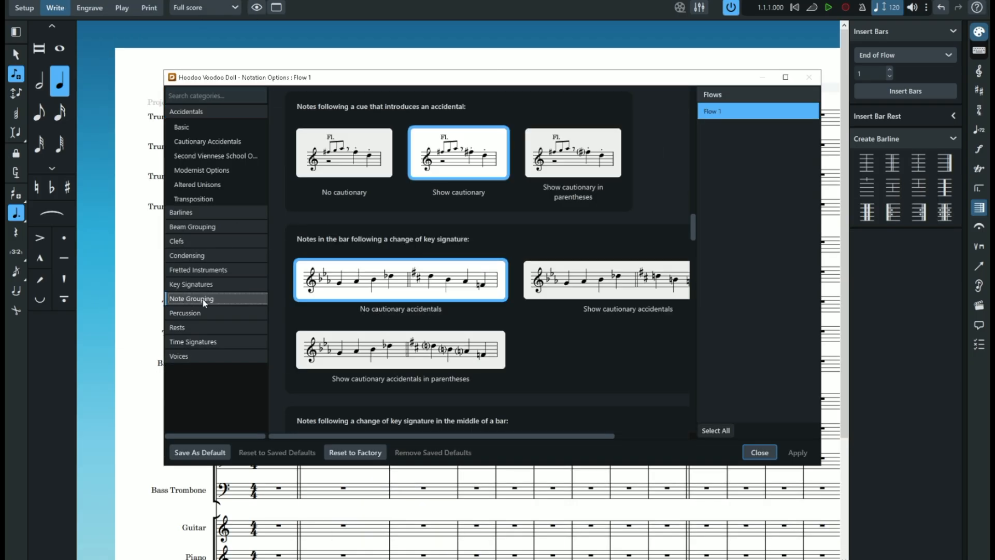
{"action": "left_click", "coordinate": [142, 299]}
{"action": "scroll", "coordinate": [477, 290], "scroll_direction": "down", "scroll_amount": 8}
{"action": "left_click", "coordinate": [483, 315]}
{"action": "left_click", "coordinate": [798, 453]}
{"action": "left_click", "coordinate": [759, 452]}
- Review the full score's page and music frame margins in the layout options, and the Default and First page templates
{"action": "left_click", "coordinate": [118, 18]}
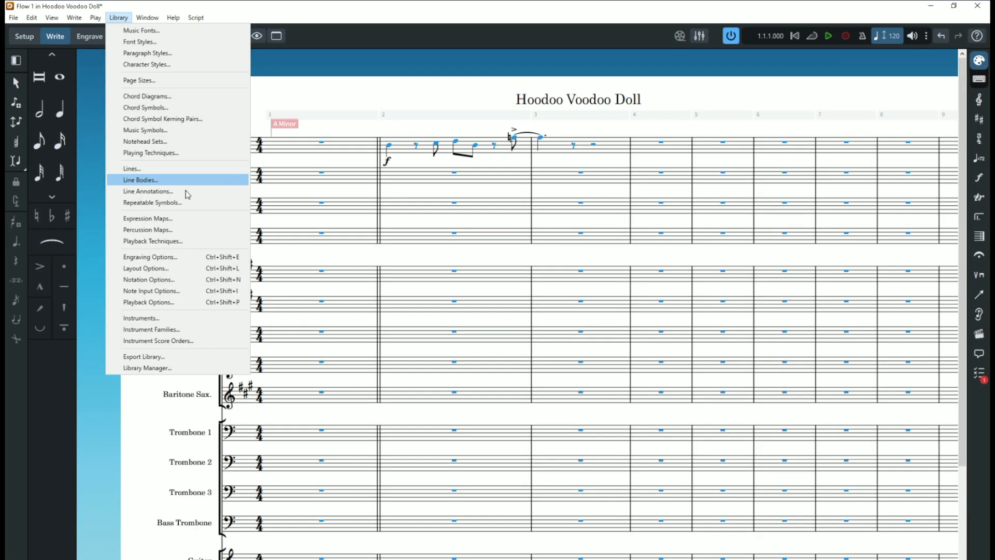
{"action": "left_click", "coordinate": [206, 273]}
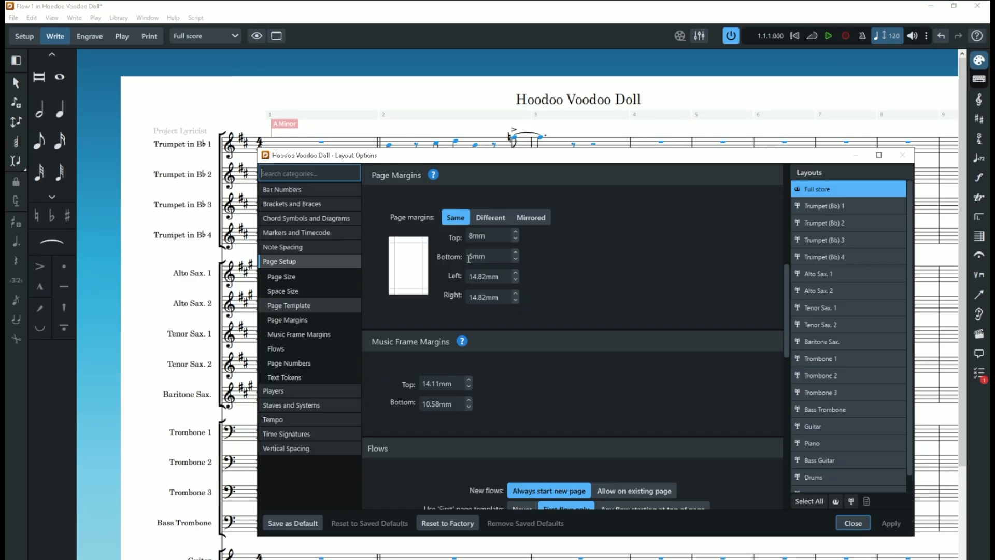
{"action": "scroll", "coordinate": [495, 262], "scroll_direction": "down", "scroll_amount": 2}
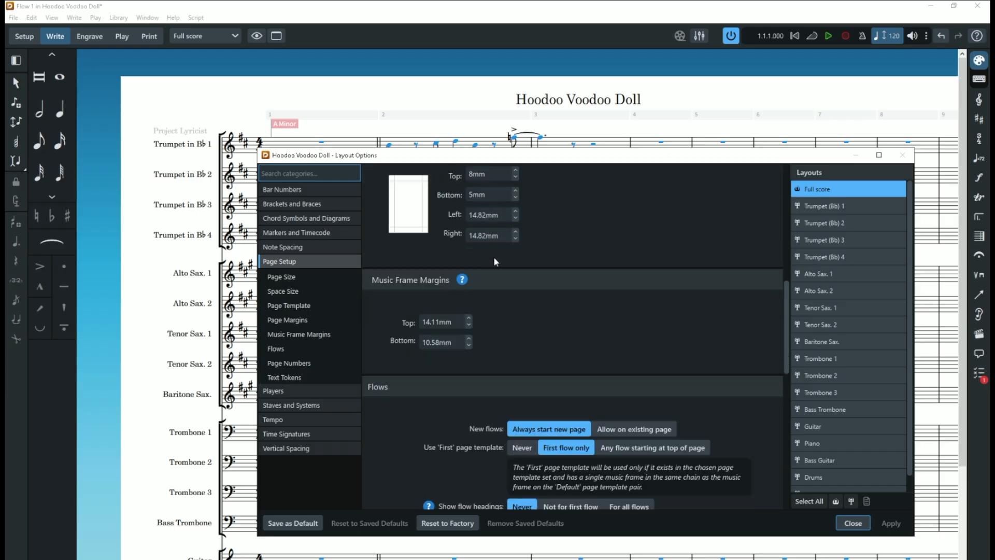
{"action": "scroll", "coordinate": [496, 262], "scroll_direction": "up", "scroll_amount": 2}
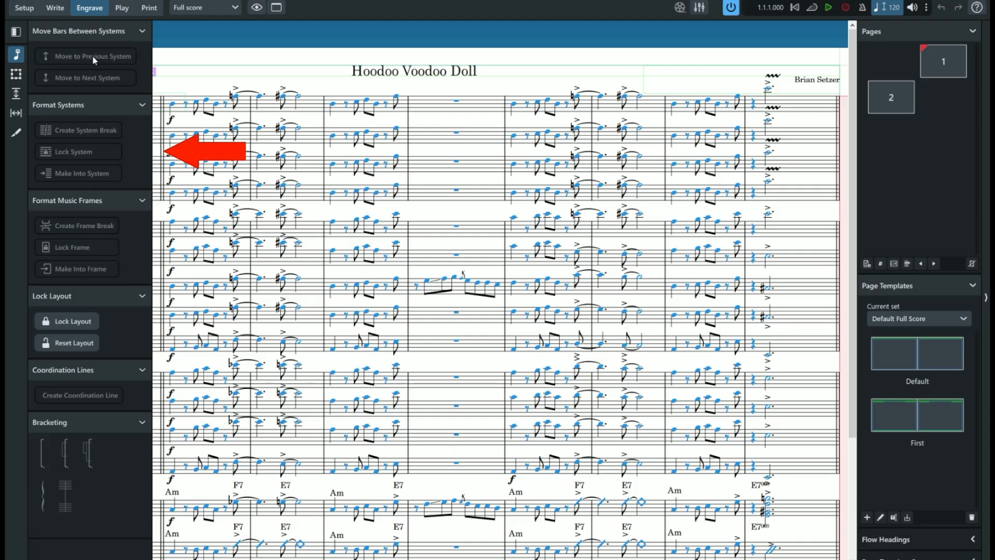
{"action": "left_click", "coordinate": [921, 357]}
{"action": "left_click", "coordinate": [926, 427]}
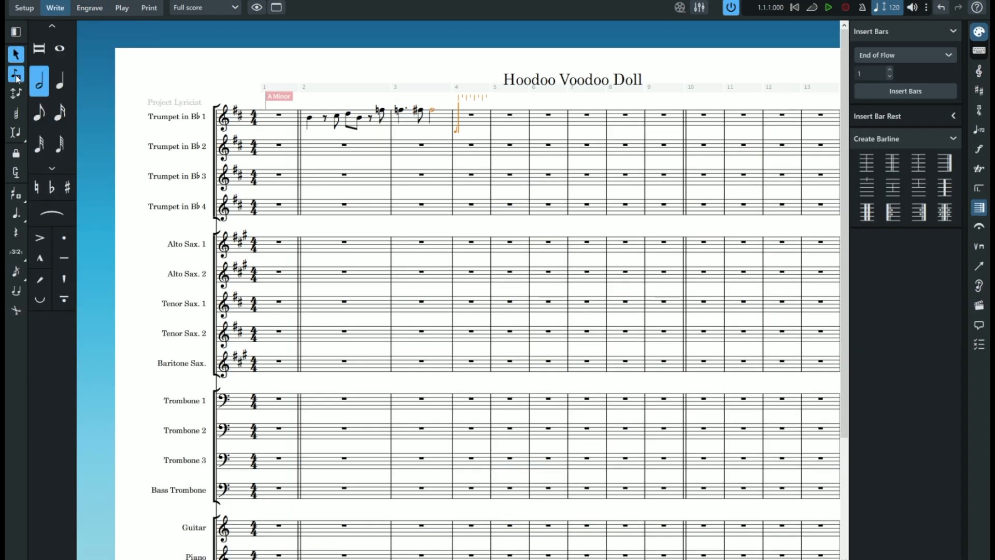
- Accent the tied eighth notes in Trumpet 1's bars 2 and 3, and enter the opening figure again in bar 4
{"action": "left_click", "coordinate": [40, 237]}
{"action": "left_click", "coordinate": [309, 118]}
{"action": "key", "text": "shift+n"}
{"action": "key", "text": "comma"}
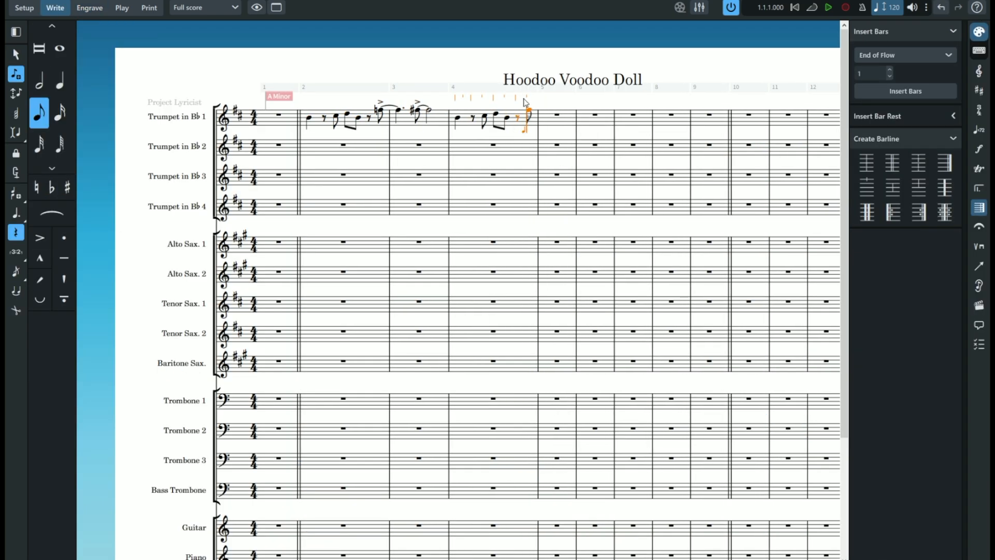
- Copy Trumpet 1's phrase from bars 2 to 4 into bars 6 to 8 and resume note input
{"action": "key", "text": "Escape"}
{"action": "left_click", "coordinate": [309, 118]}
{"action": "left_click", "coordinate": [381, 110], "text": "shift"}
{"action": "key", "text": "ctrl+v"}
{"action": "key", "text": "shift+n"}
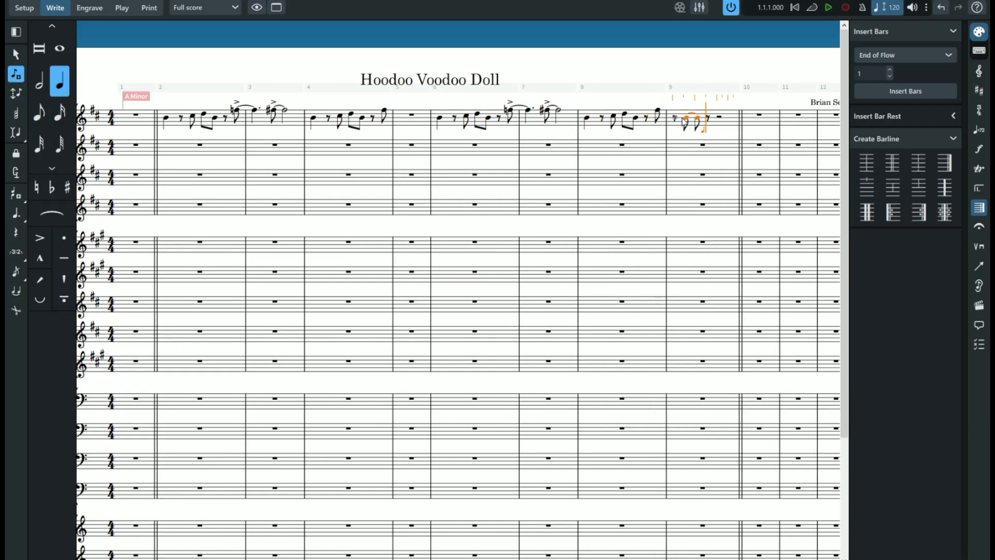
- Enter an accented high dotted half note C after a quarter rest in bar 9 of Trumpet 1
{"action": "key", "text": "7"}
{"action": "key", "text": "period"}
{"action": "key", "text": "c"}
{"action": "key", "text": "6"}
{"action": "key", "text": "bracketleft"}
{"action": "key", "text": "Escape"}
- Put a short wavy-line shake ornament on the accented high dotted half note in bar 9 of Trumpet 1
{"action": "left_click", "coordinate": [979, 168]}
{"action": "left_click", "coordinate": [865, 208]}
{"action": "double_click", "coordinate": [679, 92]}
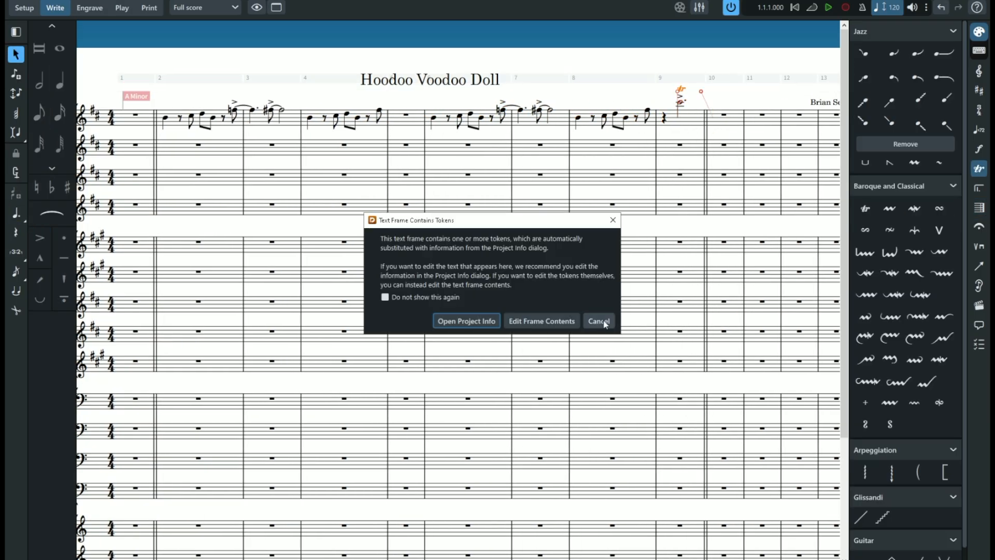
{"action": "left_click", "coordinate": [604, 322]}
{"action": "left_click", "coordinate": [890, 209]}
{"action": "key", "text": "ctrl+3"}
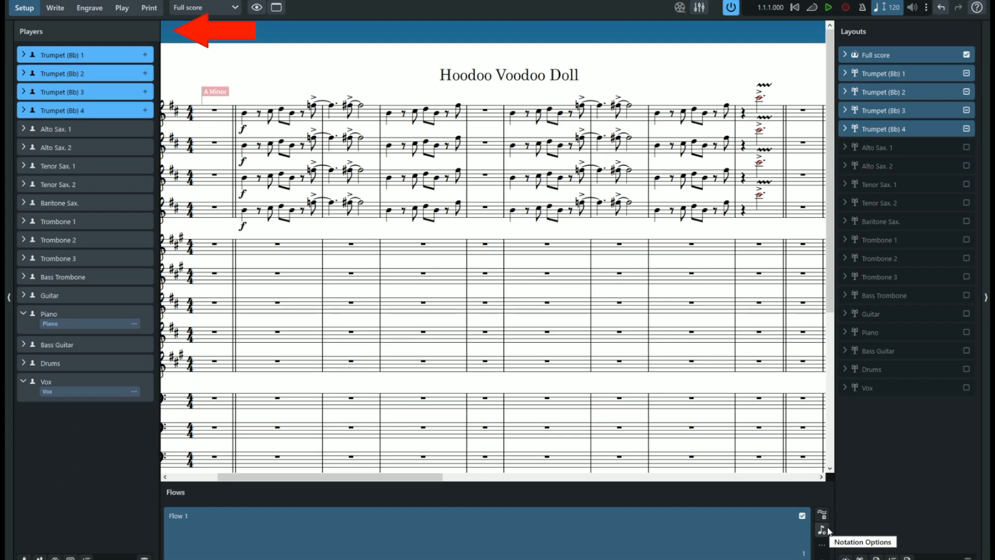
- Examine Flow 1's notation options for note grouping, including beaming of tied notes and rhythm dots
{"action": "left_click", "coordinate": [648, 532]}
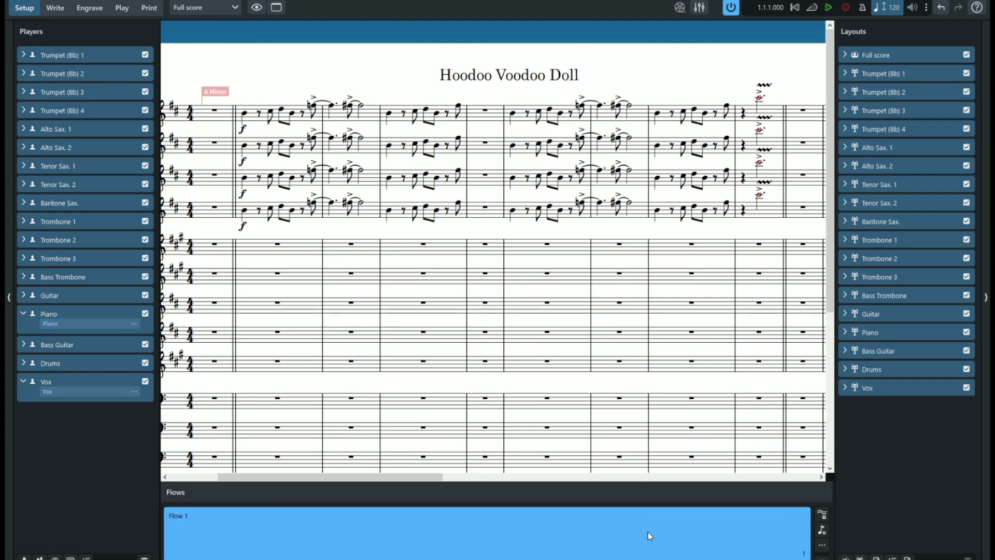
{"action": "right_click", "coordinate": [648, 532]}
{"action": "mouse_move", "coordinate": [693, 474]}
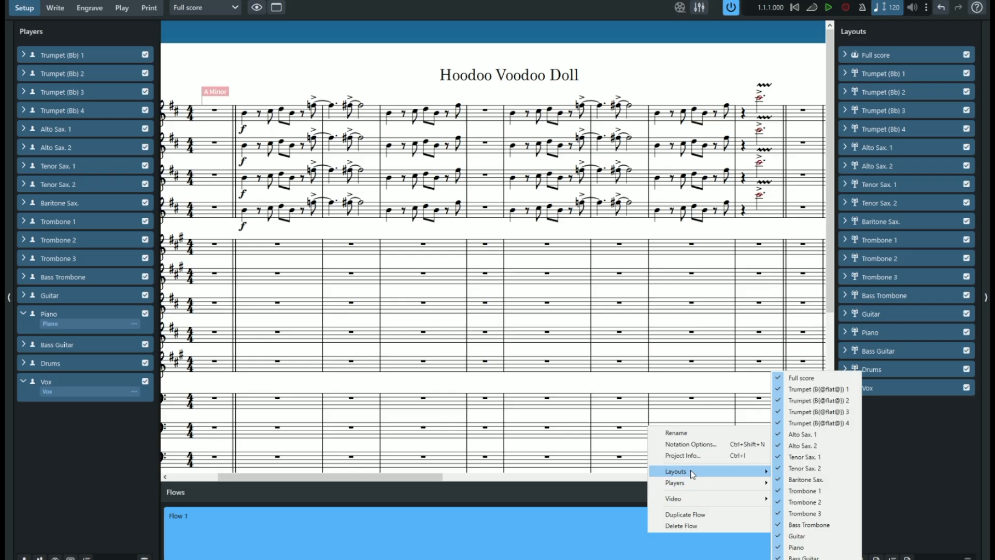
{"action": "left_click", "coordinate": [692, 444]}
{"action": "scroll", "coordinate": [380, 324], "scroll_direction": "down", "scroll_amount": 3}
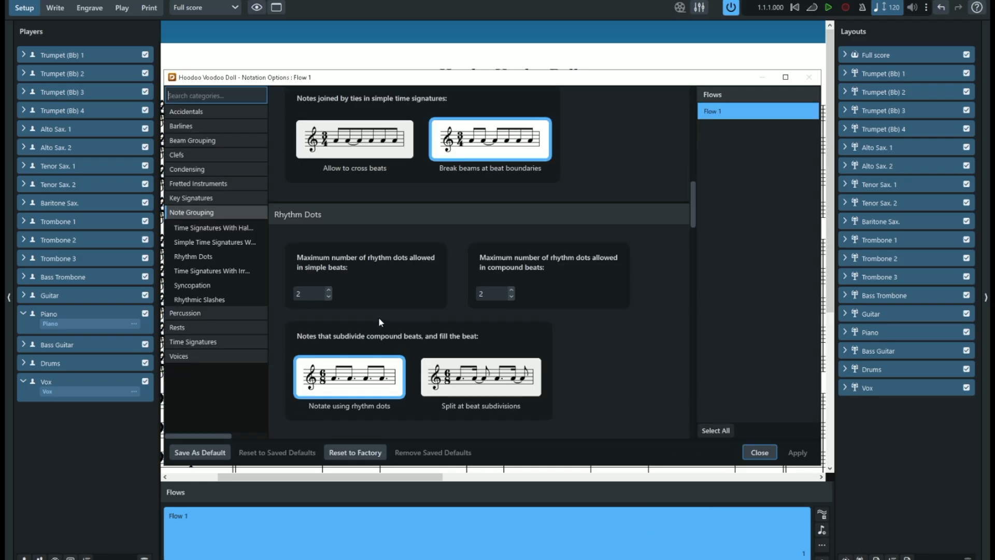
{"action": "scroll", "coordinate": [381, 321], "scroll_direction": "up", "scroll_amount": 13}
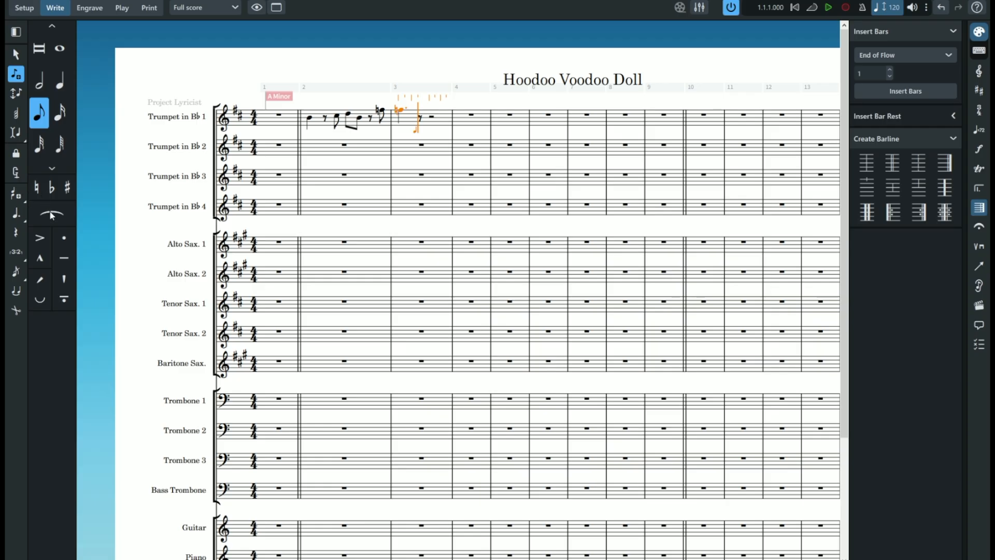
- Enter an F-sharp eighth note tied to a half note after the dotted quarter in bar 3 of Trumpet 1
{"action": "left_click", "coordinate": [67, 187]}
{"action": "left_click", "coordinate": [421, 110]}
{"action": "left_click", "coordinate": [40, 81]}
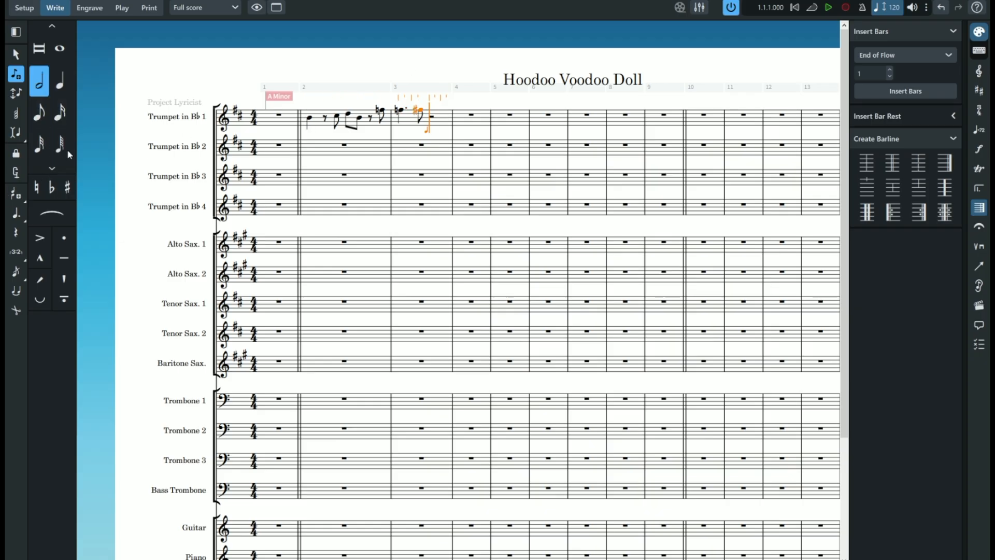
{"action": "left_click", "coordinate": [432, 110]}
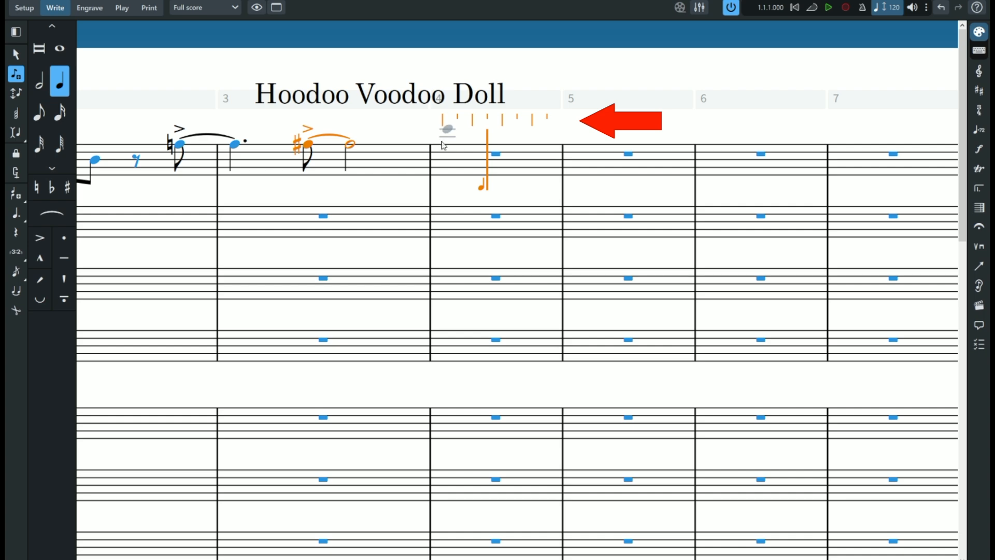
- Enter quarter notes in bar 4 of Trumpet 1 and isolated eighth notes at scattered beats in bars 5 to 8
{"action": "left_click", "coordinate": [444, 168]}
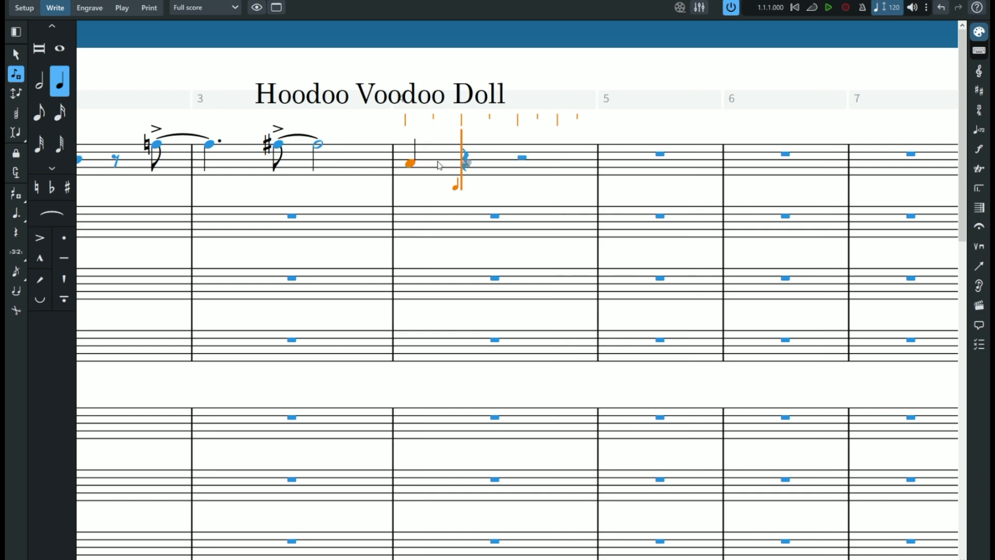
{"action": "left_click", "coordinate": [467, 161]}
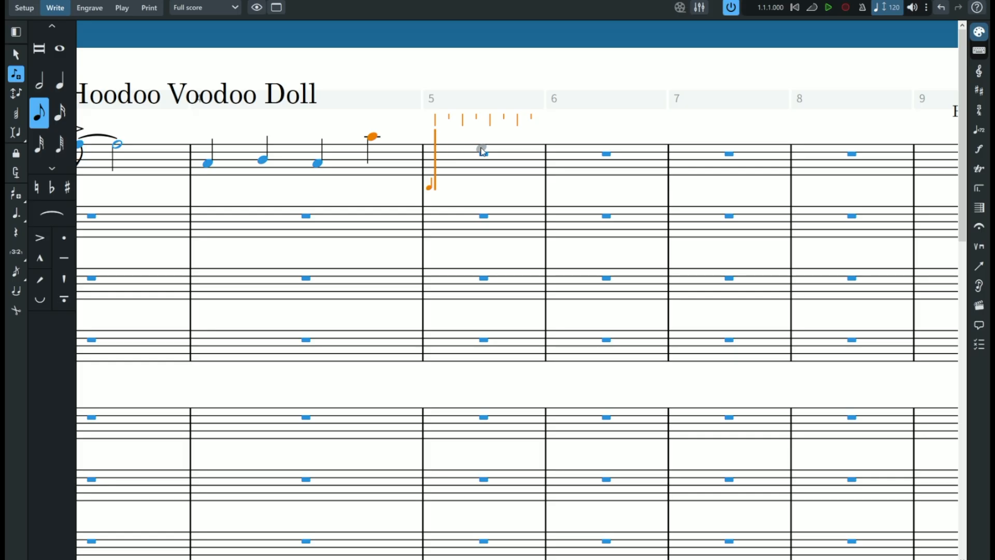
{"action": "left_click", "coordinate": [537, 154]}
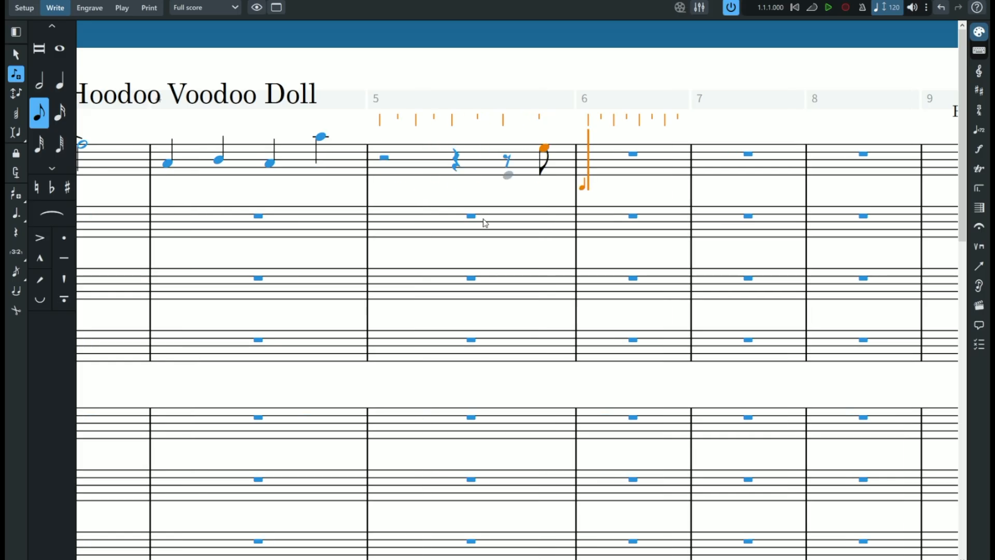
{"action": "left_click", "coordinate": [650, 151]}
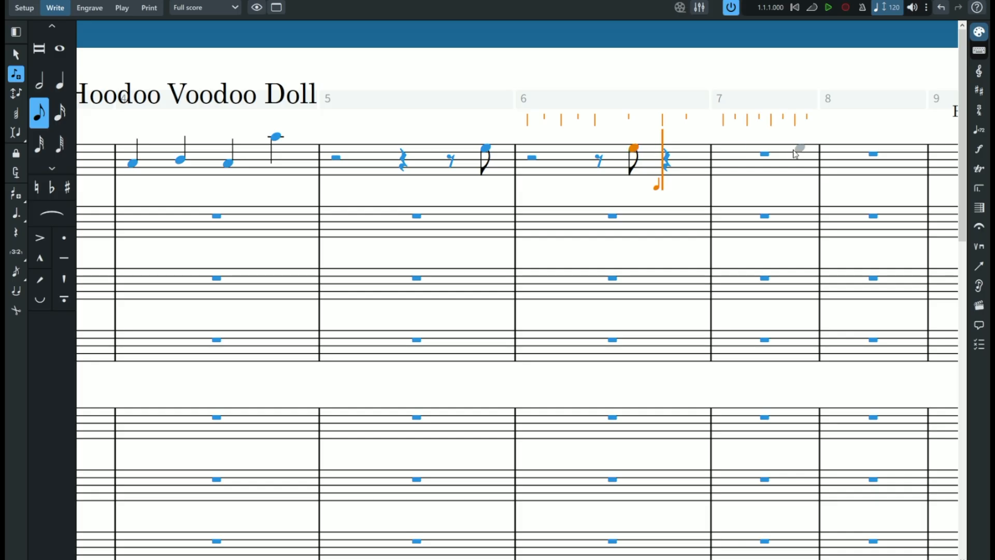
{"action": "left_click", "coordinate": [738, 152]}
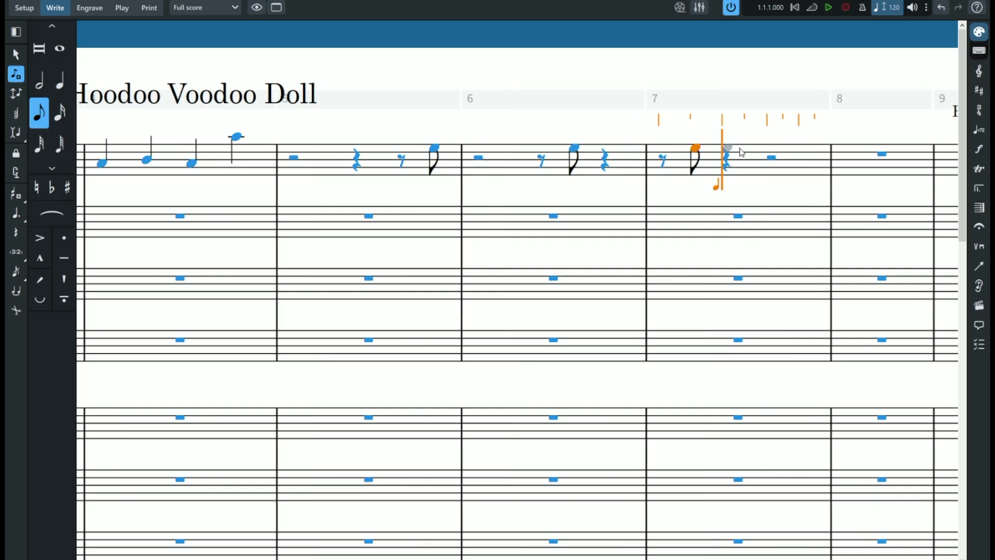
{"action": "left_click", "coordinate": [864, 153]}
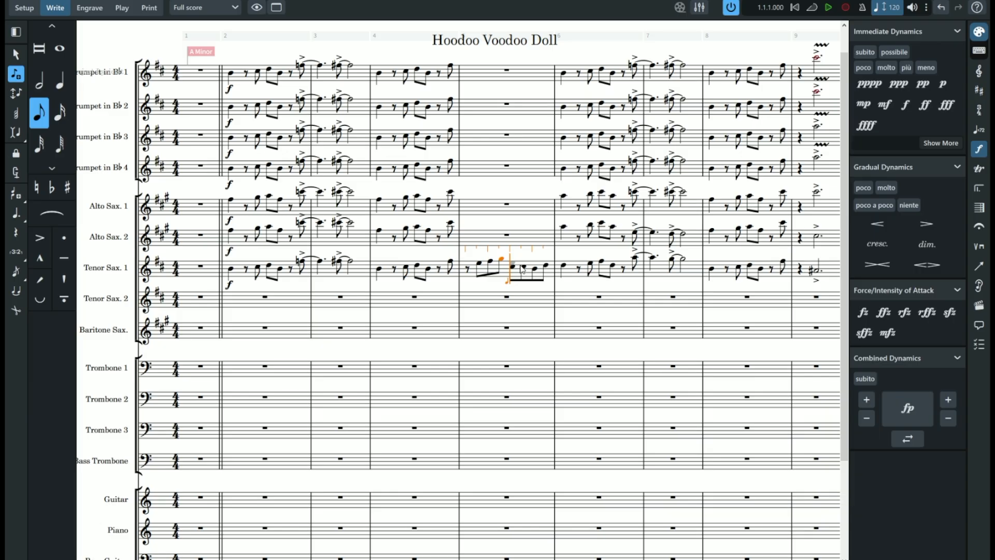
- Complete the eighth-note run in bar 5 of Tenor Sax. 1, including the eighth note on beat 3
{"action": "left_click", "coordinate": [527, 272]}
{"action": "left_click", "coordinate": [536, 271]}
{"action": "left_click", "coordinate": [544, 267]}
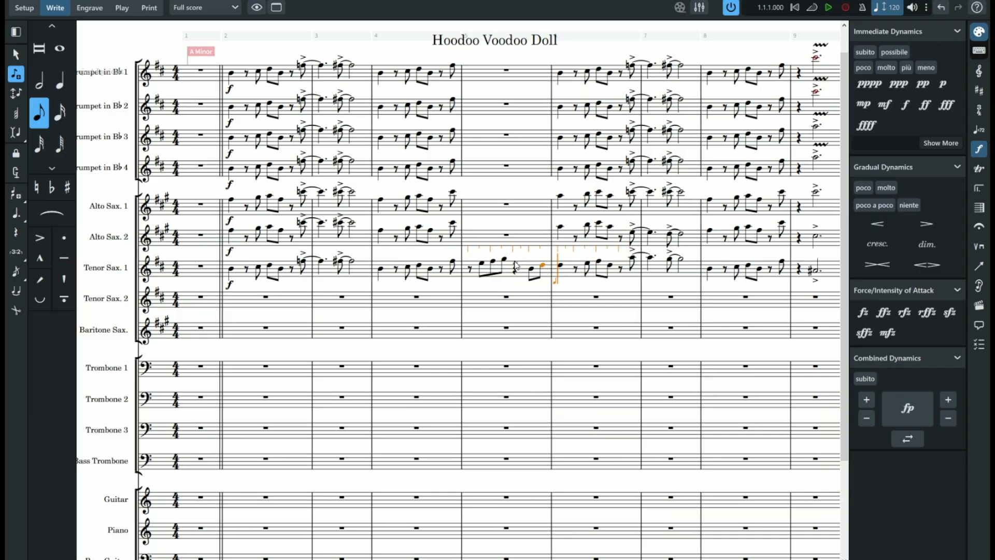
{"action": "left_click", "coordinate": [516, 267]}
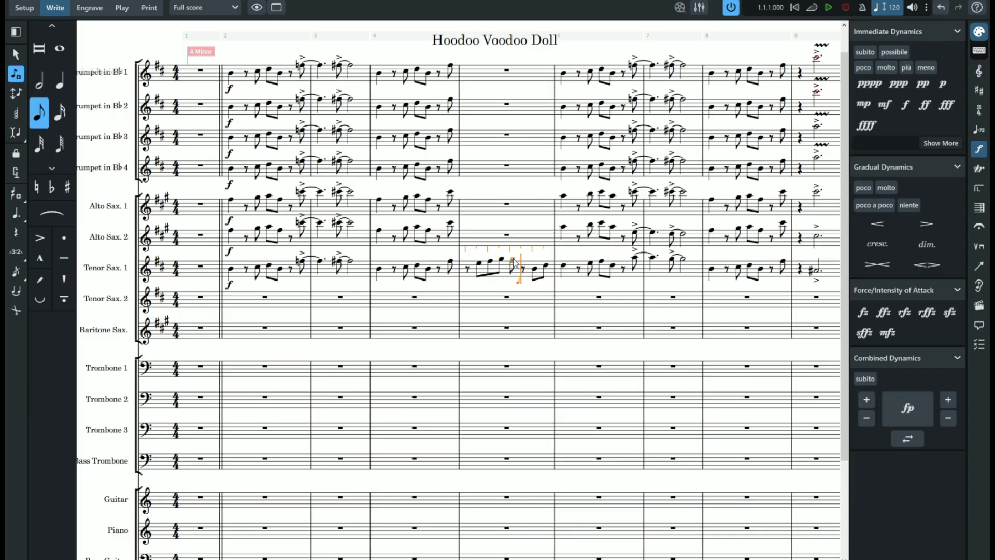
- Add a grace note before the beat-3 eighth note in bar 5 of Tenor Sax. 1 and resume normal notes
{"action": "left_click", "coordinate": [17, 271]}
{"action": "left_click", "coordinate": [514, 261]}
{"action": "left_click", "coordinate": [16, 271]}
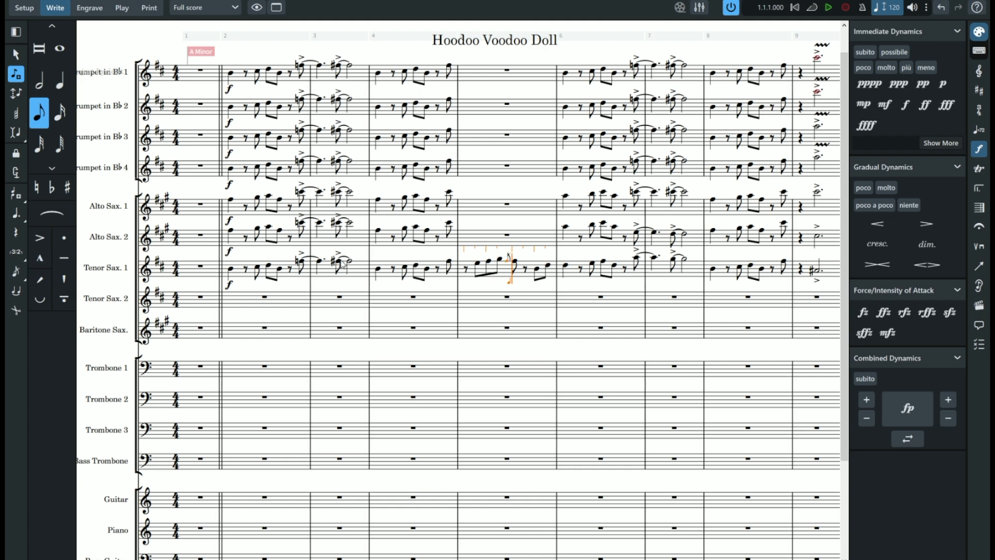
{"action": "left_click", "coordinate": [514, 263]}
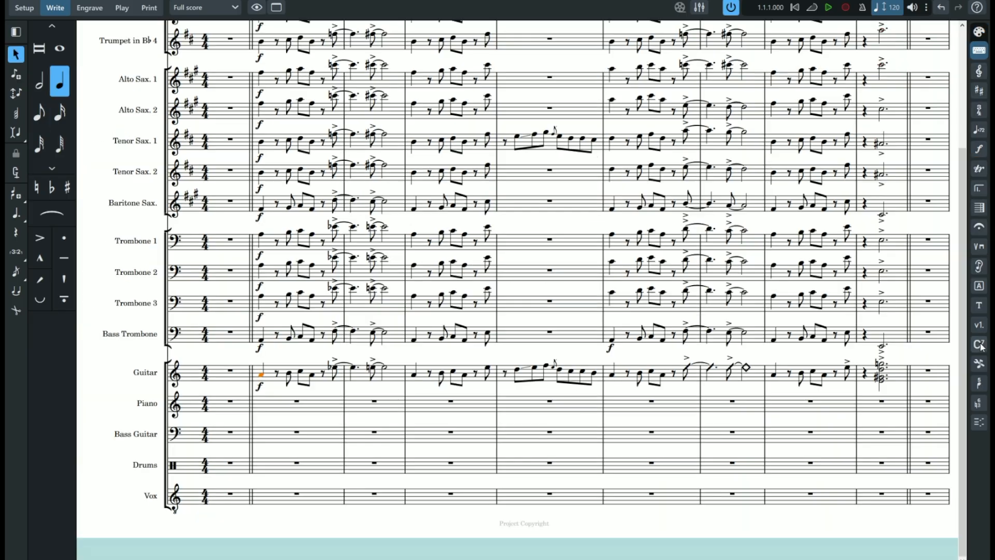
- Add an Am chord symbol to the guitar's first note in bar 2
{"action": "key", "text": "shift+q"}
{"action": "type", "text": "Amin"}
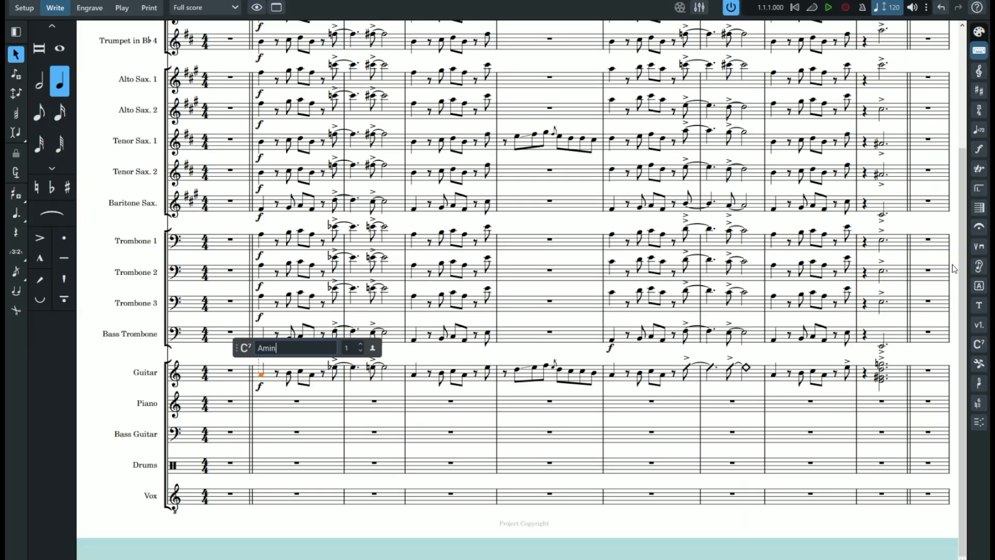
{"action": "key", "text": "space"}
{"action": "key", "text": "space"}
{"action": "key", "text": "space"}
{"action": "key", "text": "space"}
{"action": "key", "text": "shift+Tab"}
- Add guitar chord symbols F7 on the accented eighth in bar 2, E7 in bar 3 and Am at the start of bar 4
{"action": "left_click", "coordinate": [332, 362]}
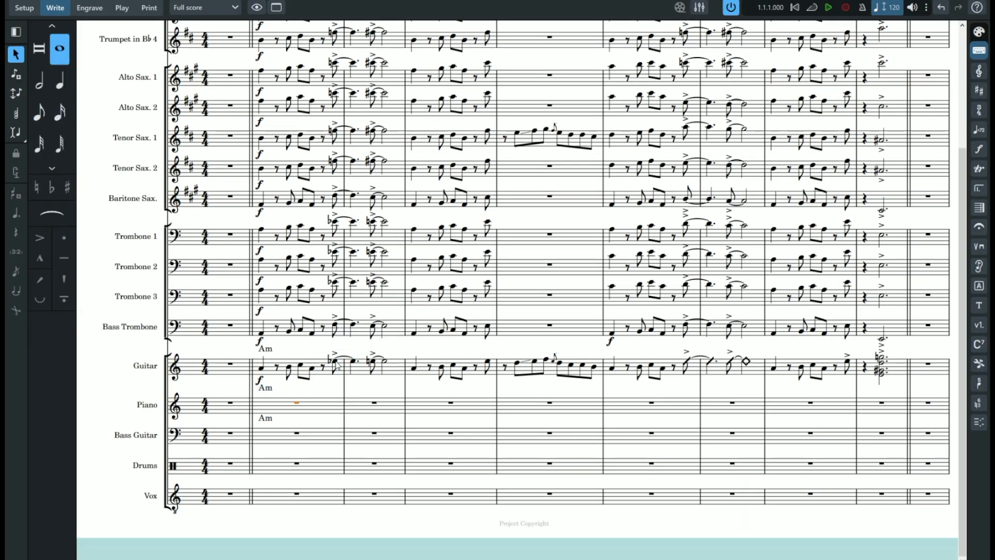
{"action": "left_click", "coordinate": [979, 344]}
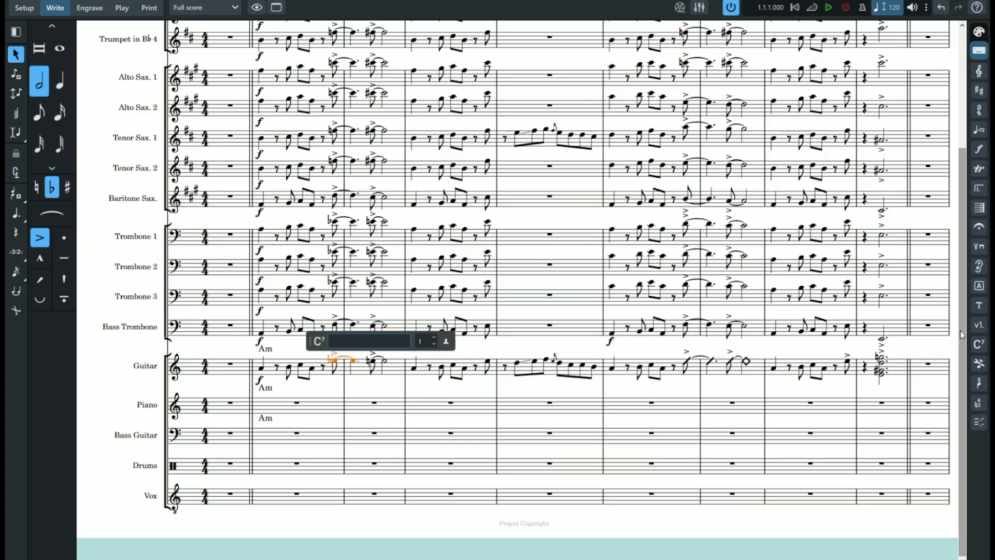
{"action": "type", "text": "F7"}
{"action": "key", "text": "space"}
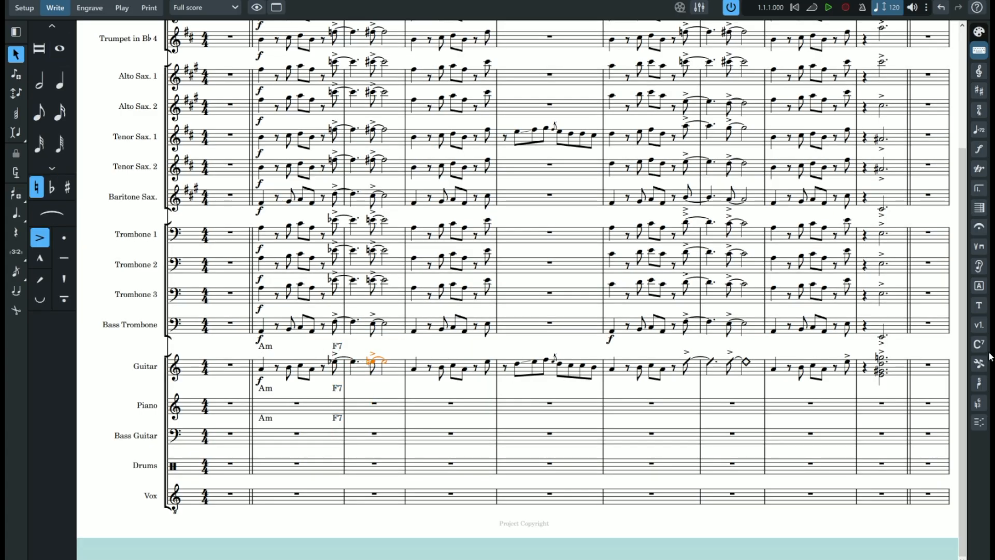
{"action": "type", "text": "E7"}
{"action": "key", "text": "space"}
{"action": "type", "text": "Am"}
{"action": "key", "text": "Return"}
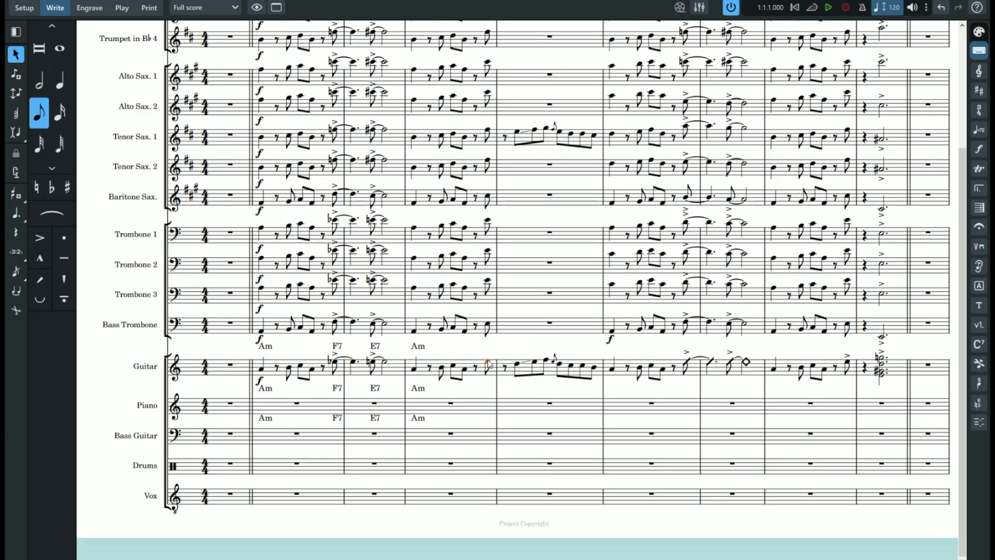
- Add an E7 chord symbol on the guitar's last eighth note in bar 4
{"action": "left_click", "coordinate": [979, 344]}
{"action": "type", "text": "E7"}
{"action": "key", "text": "Return"}
{"action": "left_click", "coordinate": [559, 388]}
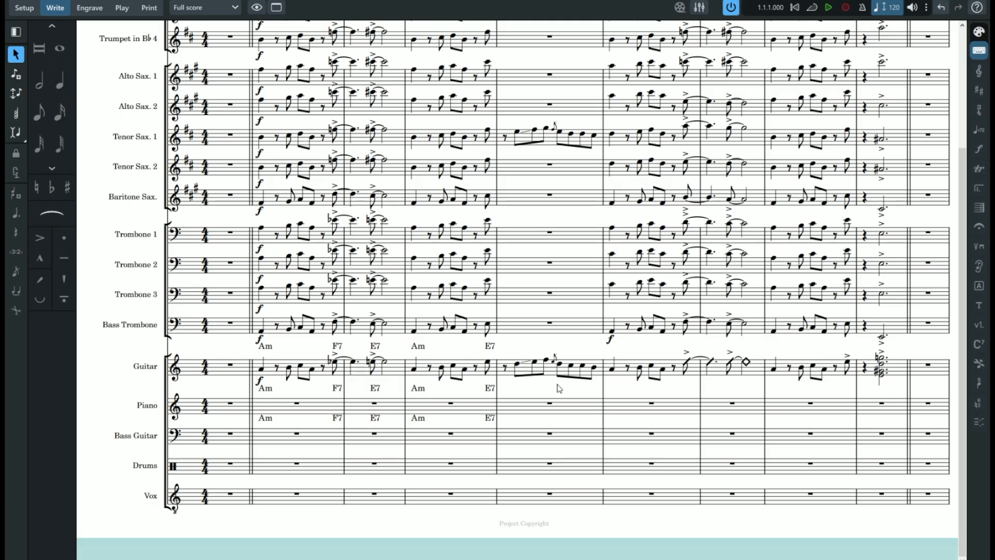
- Add guitar chord symbols Am and F7 in bar 6, E7 in bar 7, Am in bar 8 and E7#9 in bar 9
{"action": "left_click", "coordinate": [611, 368]}
{"action": "type", "text": "Am"}
{"action": "left_click", "coordinate": [687, 364]}
{"action": "left_click", "coordinate": [979, 343]}
{"action": "type", "text": "F7 E7 Am"}
{"action": "key", "text": "Return"}
{"action": "left_click", "coordinate": [865, 368]}
{"action": "type", "text": "E7#9"}
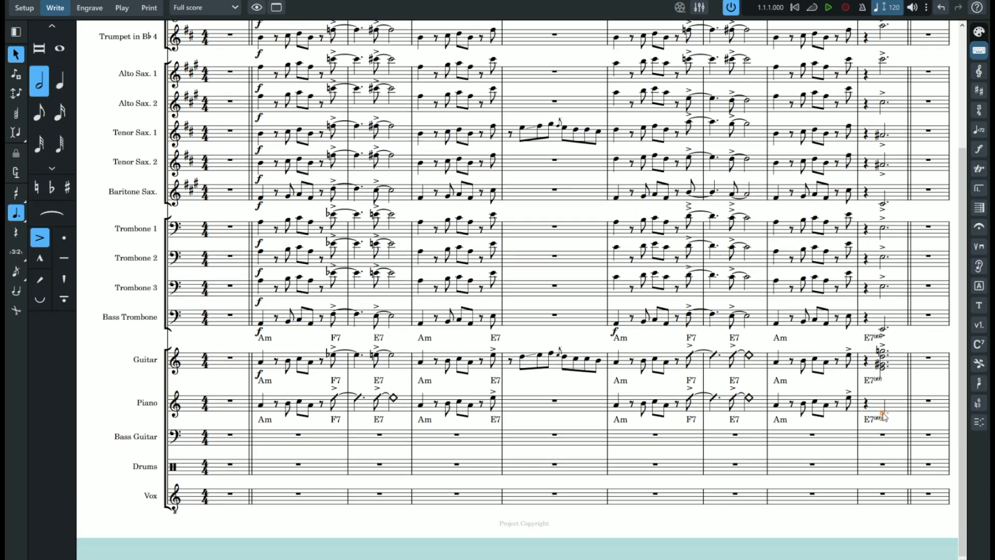
- Change the piano's dotted half note in bar 9 to a slash notehead
{"action": "right_click", "coordinate": [914, 412]}
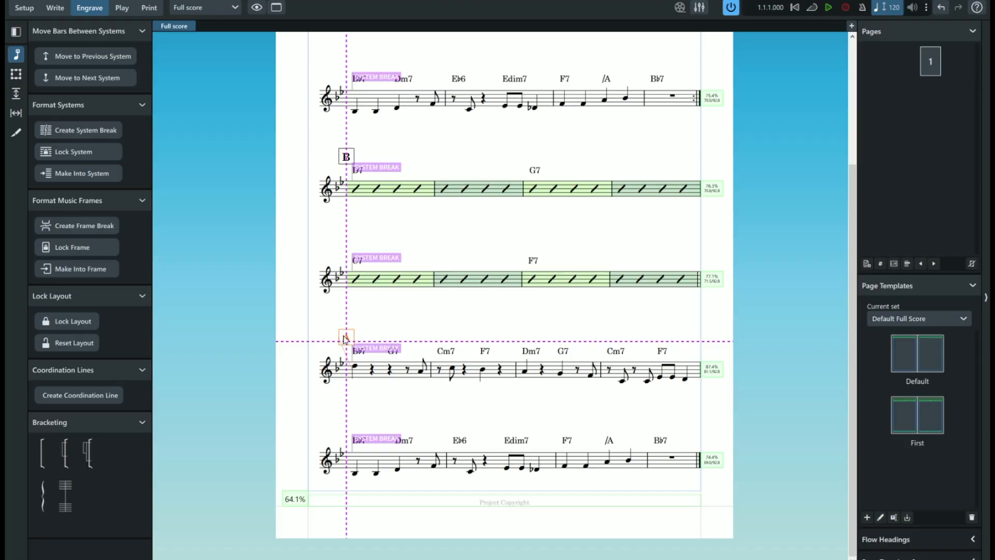
- Shift the lead sheet's lower rehearsal mark A graphically to the left of its system in Engrave mode
{"action": "mouse_move", "coordinate": [344, 338]}
{"action": "left_mouse_down"}
{"action": "mouse_move", "coordinate": [306, 348]}
{"action": "mouse_move", "coordinate": [306, 339]}
{"action": "left_mouse_up"}
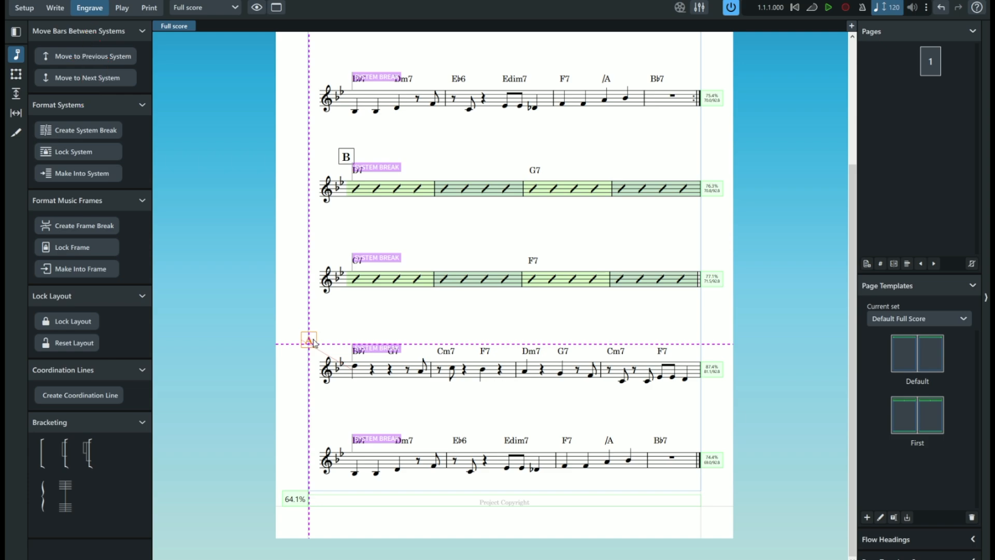
{"action": "left_click_drag", "start_coordinate": [309, 340], "coordinate": [313, 340]}
- Switch to Write mode and move the lower rehearsal mark A to other rhythmic positions along its system
{"action": "left_click", "coordinate": [60, 10]}
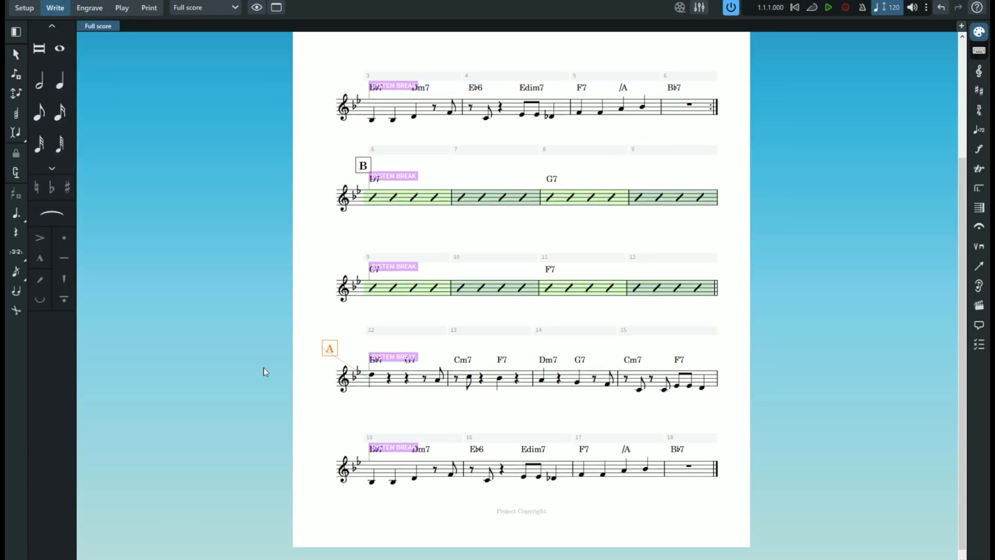
{"action": "key", "text": "alt+Right"}
{"action": "left_click_drag", "start_coordinate": [415, 354], "coordinate": [333, 354]}
{"action": "left_click_drag", "start_coordinate": [433, 352], "coordinate": [492, 357]}
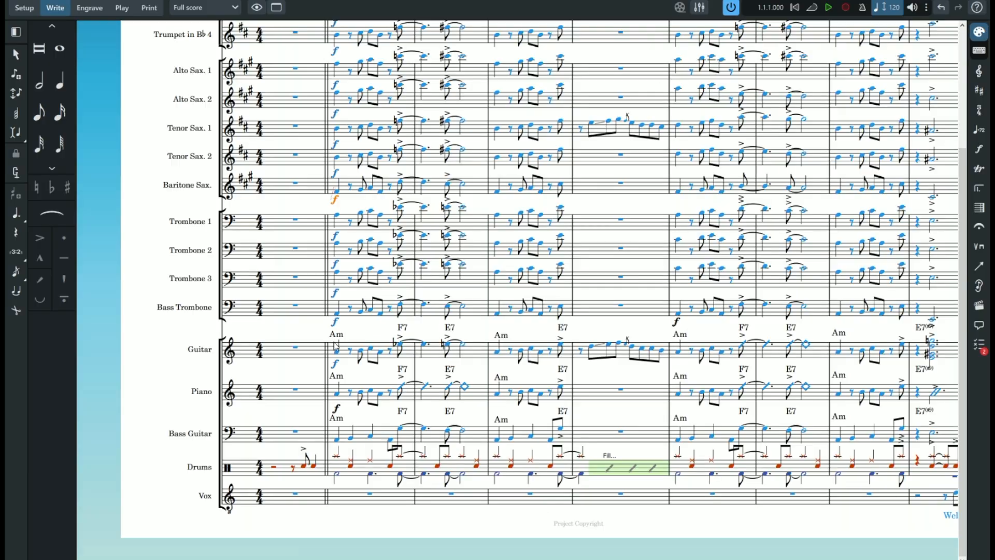
- Try to move the guitar's bar 2 Am chord symbol to the right in Write mode
{"action": "left_click", "coordinate": [337, 336]}
{"action": "mouse_move", "coordinate": [346, 340]}
{"action": "left_mouse_down"}
{"action": "mouse_move", "coordinate": [371, 341]}
{"action": "mouse_move", "coordinate": [347, 343]}
{"action": "left_mouse_up"}
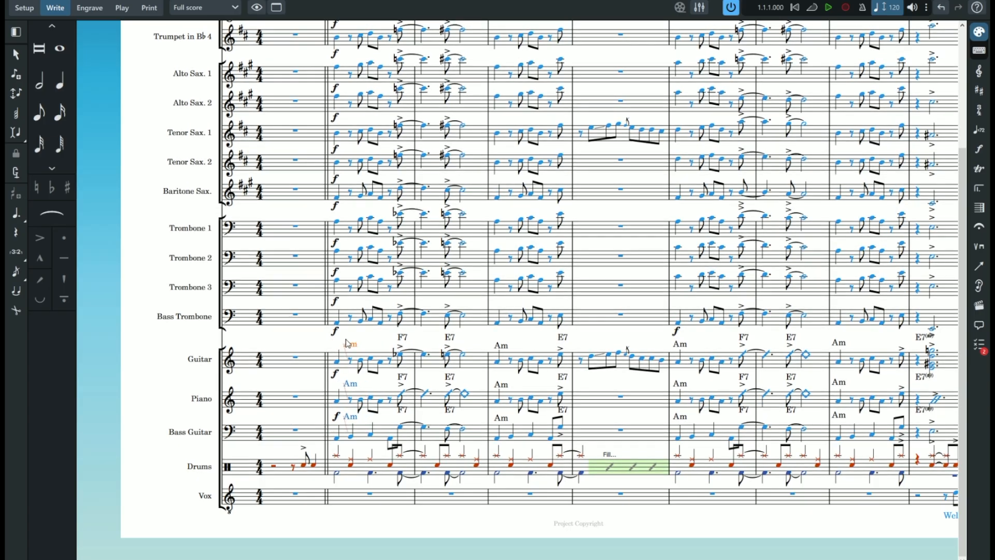
- Switch to Engrave mode and offset the guitar's and piano's Am chord symbols in bar 2 independently
{"action": "key", "text": "ctrl+3"}
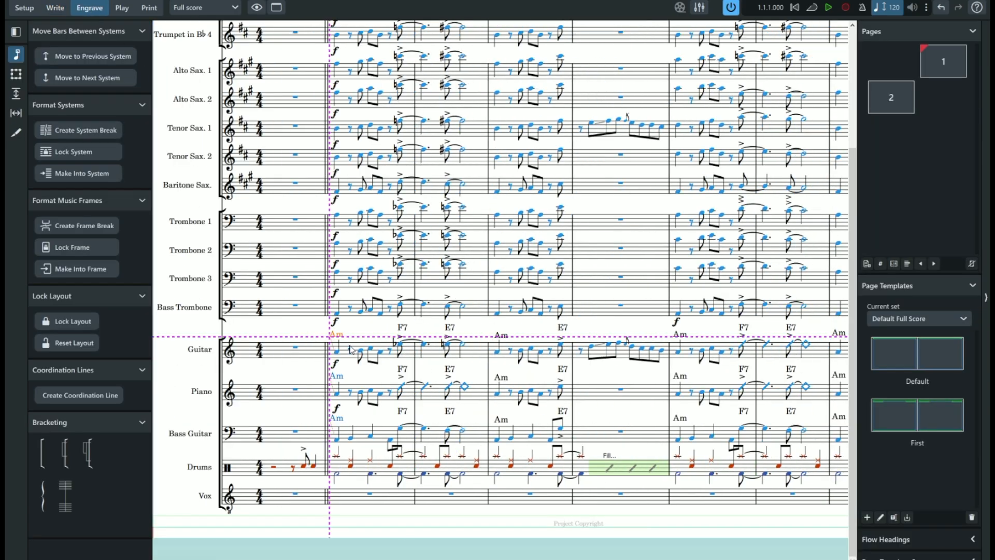
{"action": "left_click_drag", "start_coordinate": [336, 336], "coordinate": [341, 339]}
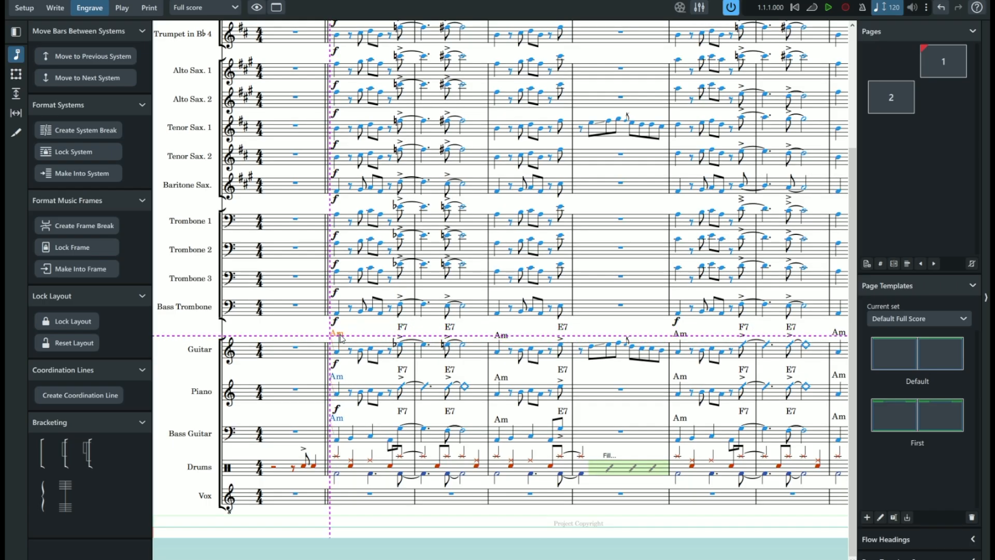
{"action": "left_click", "coordinate": [345, 379]}
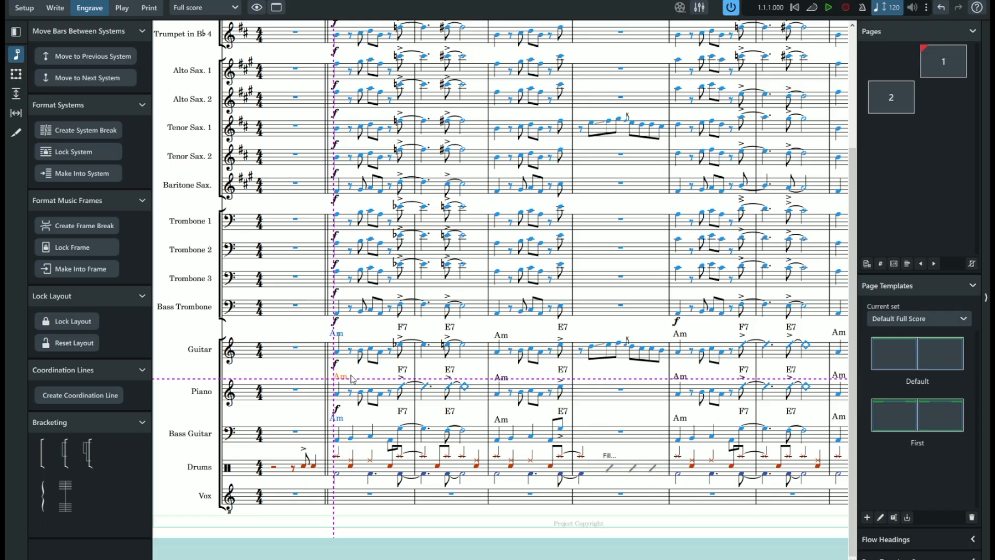
- Undo the graphic offsets of the Am chord symbols and return to Write mode
{"action": "key", "text": "ctrl+z"}
{"action": "key", "text": "ctrl+z"}
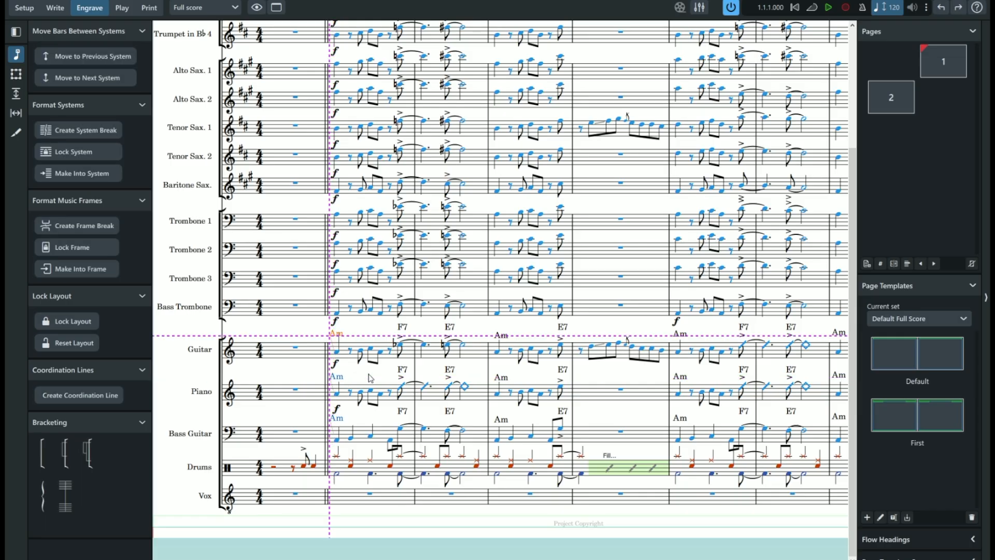
{"action": "left_click", "coordinate": [55, 8]}
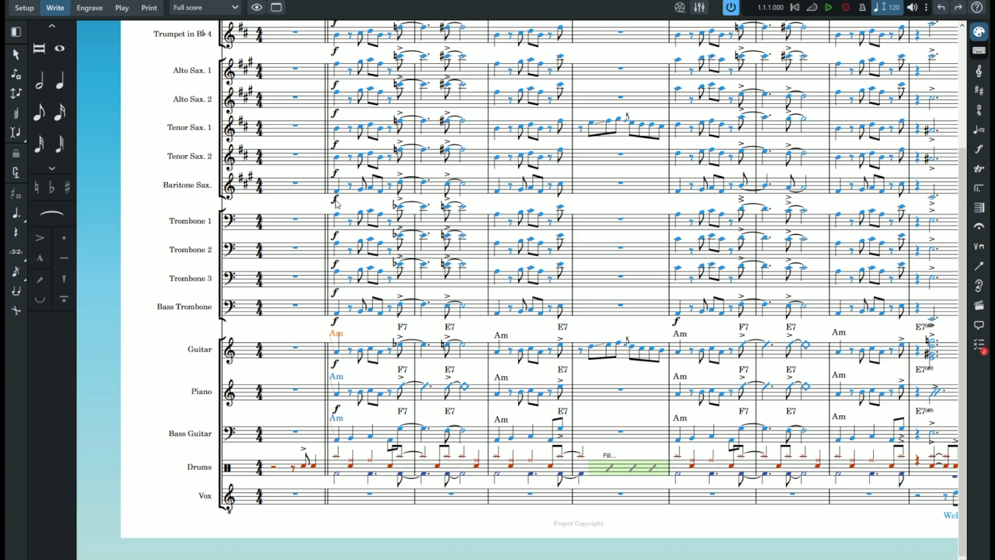
- Move the forte dynamics at the start of bar 2 to a later rhythmic position in Write mode and back
{"action": "left_click", "coordinate": [335, 201]}
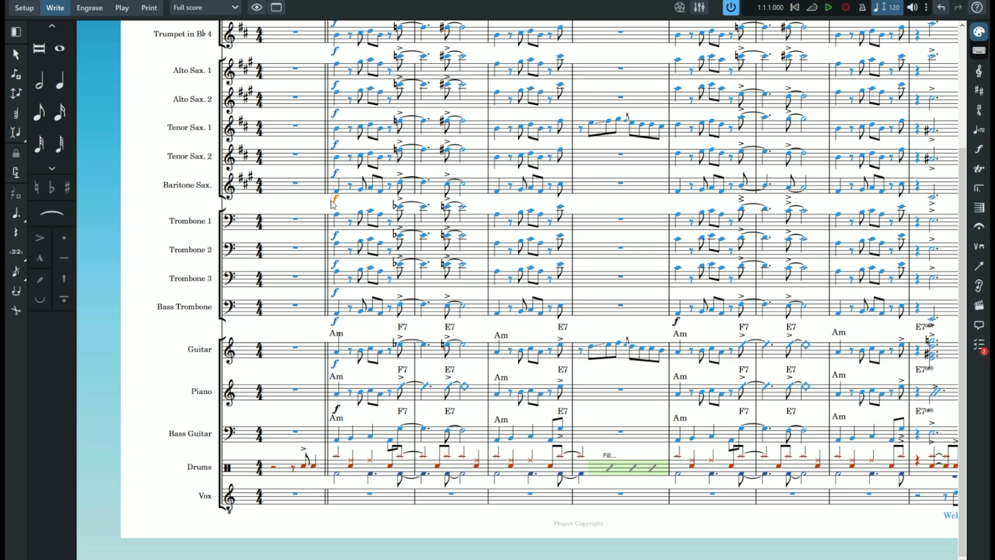
{"action": "key", "text": "alt+Right"}
{"action": "key", "text": "alt+Right"}
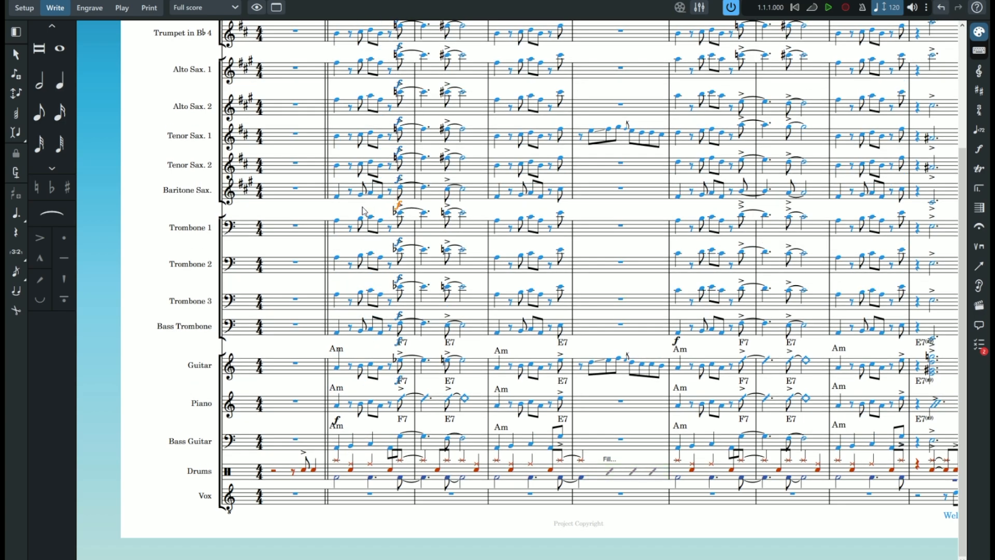
{"action": "key", "text": "alt+Left"}
{"action": "key", "text": "alt+Left"}
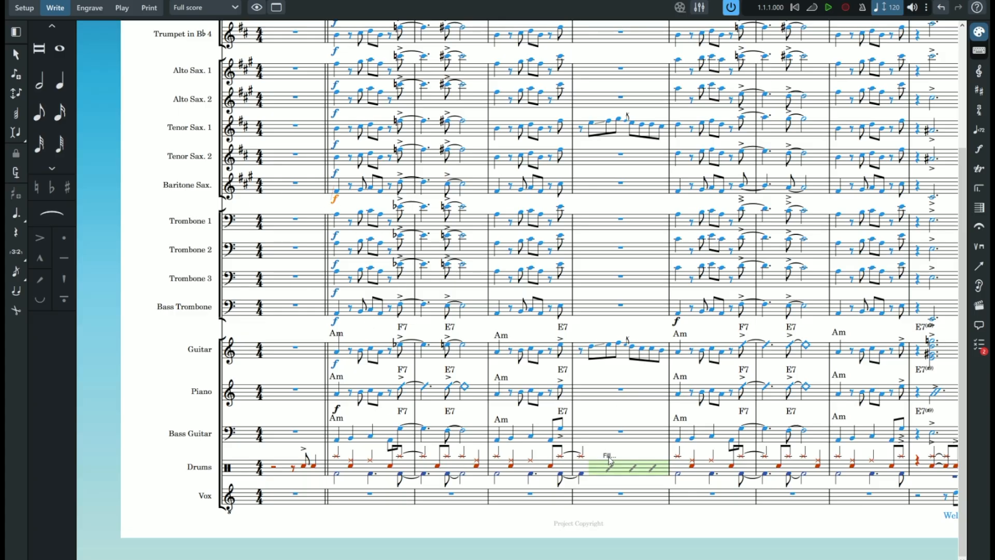
- In Engrave mode, offset the bar 2 forte dynamics to before the barline and adjust the drums' Fill text, returning to Write mode
{"action": "key", "text": "ctrl+shift+3"}
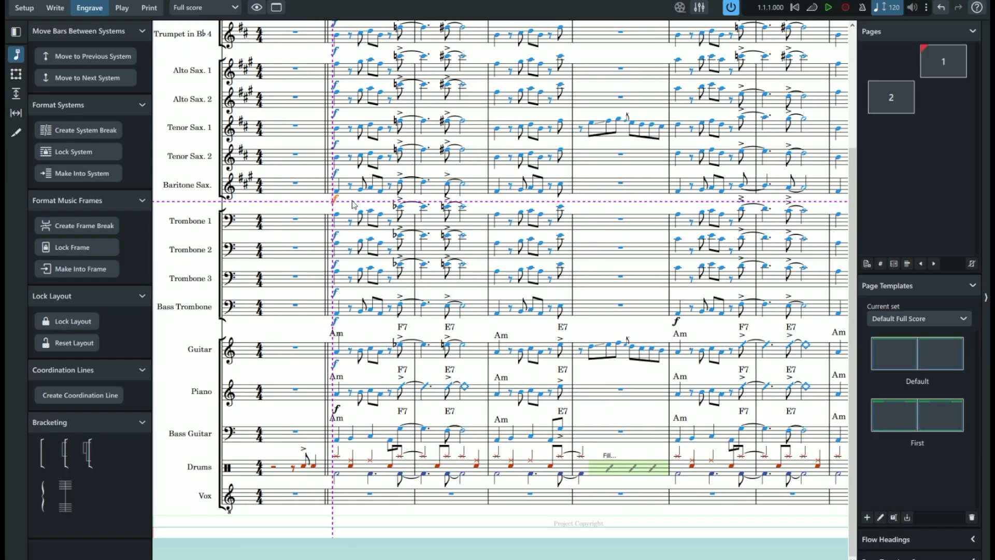
{"action": "left_click_drag", "start_coordinate": [338, 209], "coordinate": [314, 206]}
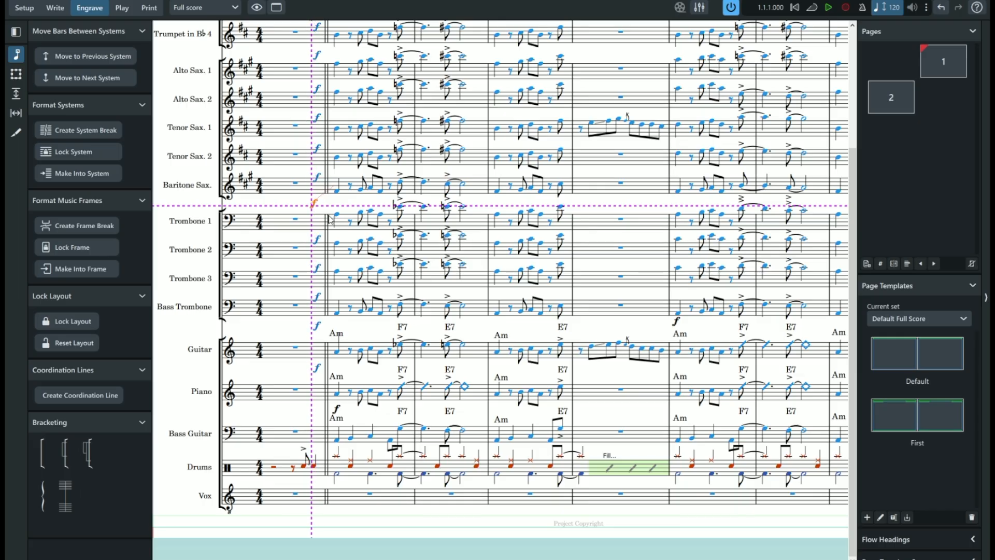
{"action": "mouse_move", "coordinate": [609, 458]}
{"action": "left_mouse_down"}
{"action": "mouse_move", "coordinate": [632, 455]}
{"action": "mouse_move", "coordinate": [599, 458]}
{"action": "left_mouse_up"}
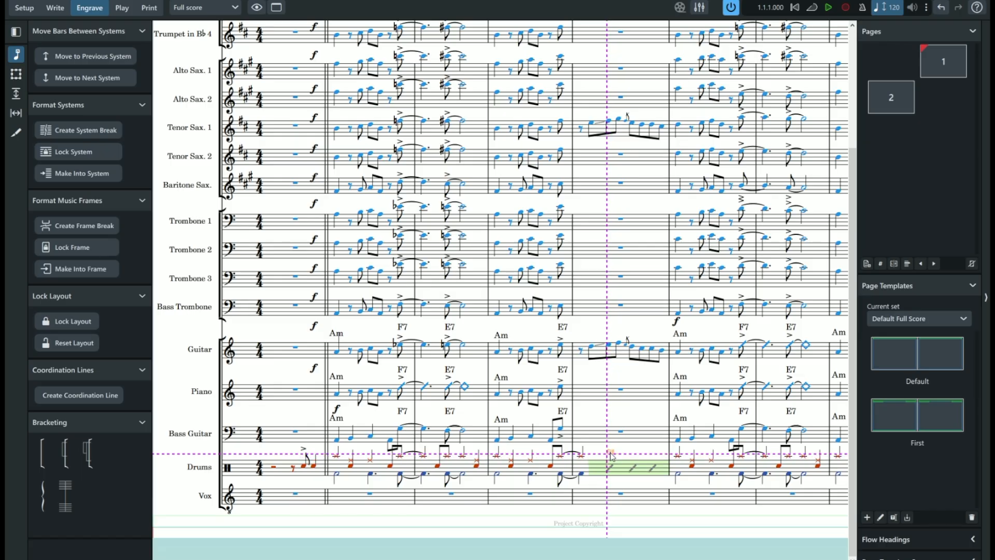
{"action": "left_click", "coordinate": [61, 9]}
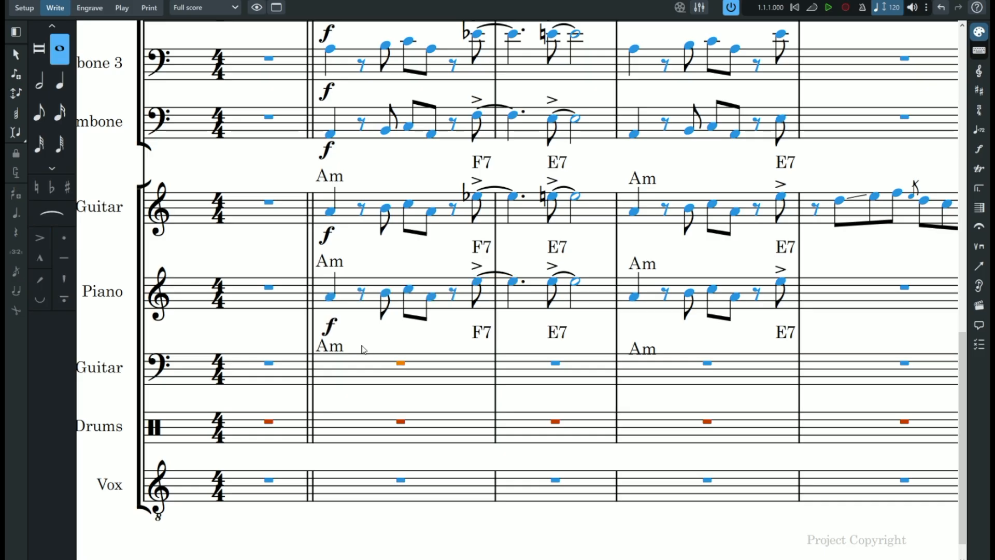
- Try creating a chord symbol region over the piano's accented tied note at the end of bar 2
{"action": "left_click", "coordinate": [477, 285]}
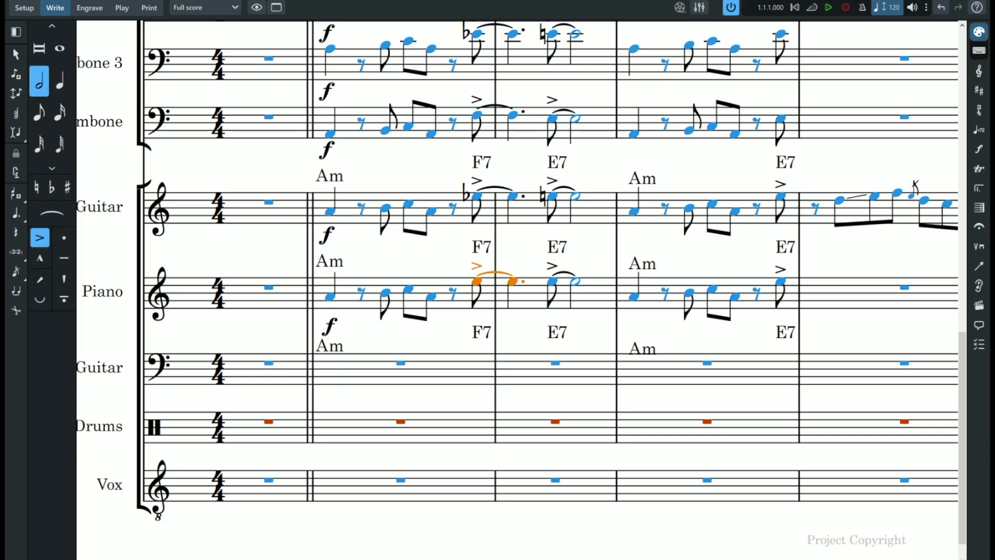
{"action": "left_click", "coordinate": [74, 17]}
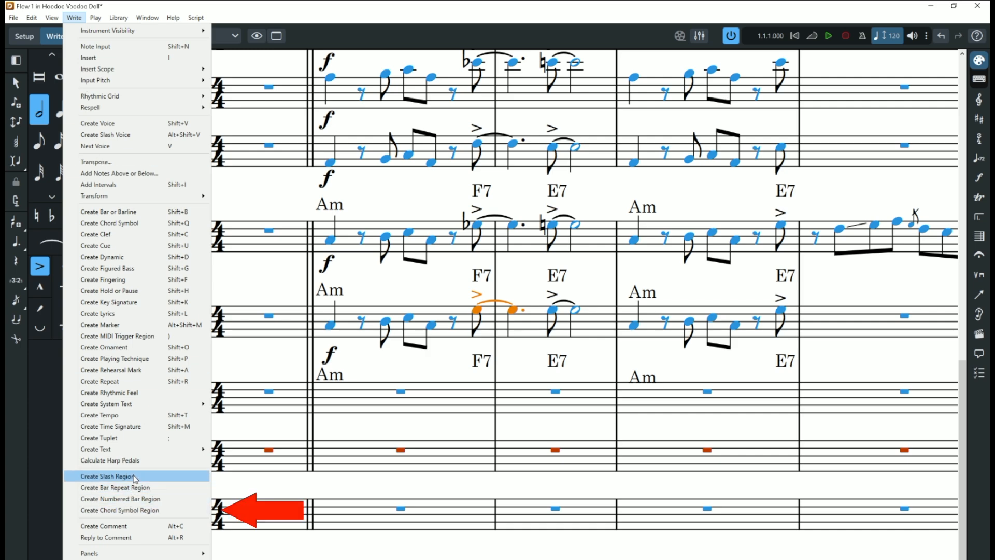
{"action": "left_click", "coordinate": [94, 511]}
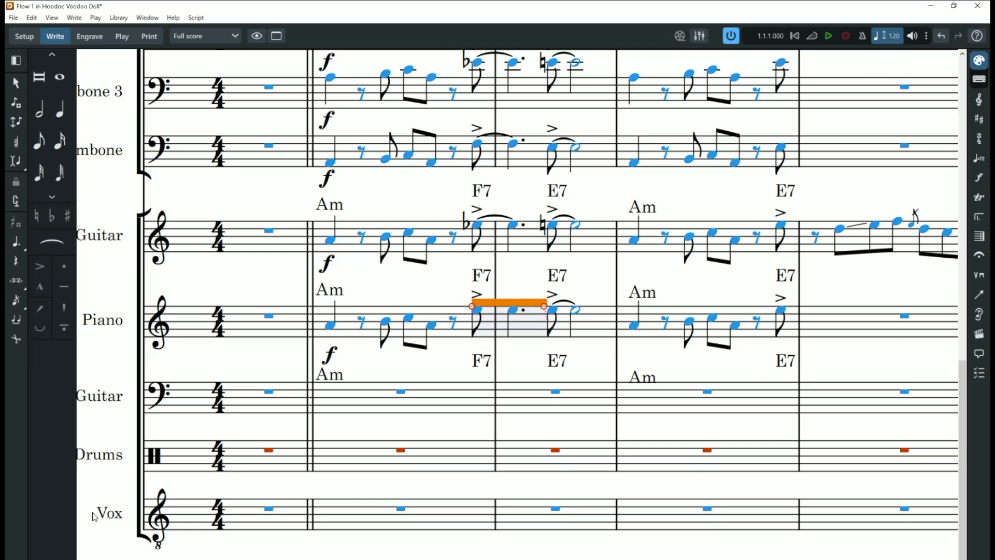
- Change the piano's accented tied notes under F7 and E7 in bars 2 and 3 to slash noteheads
{"action": "right_click", "coordinate": [476, 310]}
{"action": "mouse_move", "coordinate": [526, 433]}
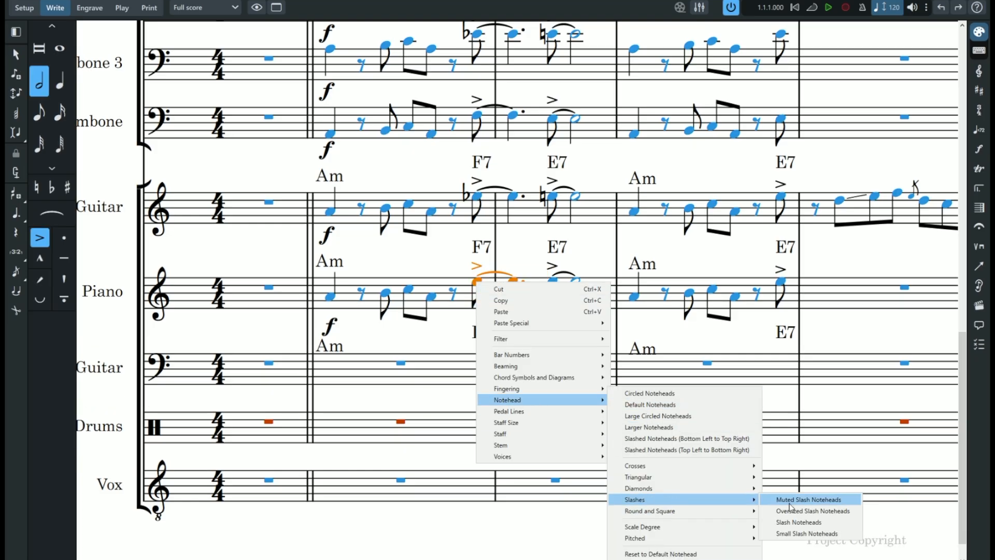
{"action": "left_click", "coordinate": [795, 524]}
{"action": "right_click", "coordinate": [560, 284]}
{"action": "mouse_move", "coordinate": [596, 399]}
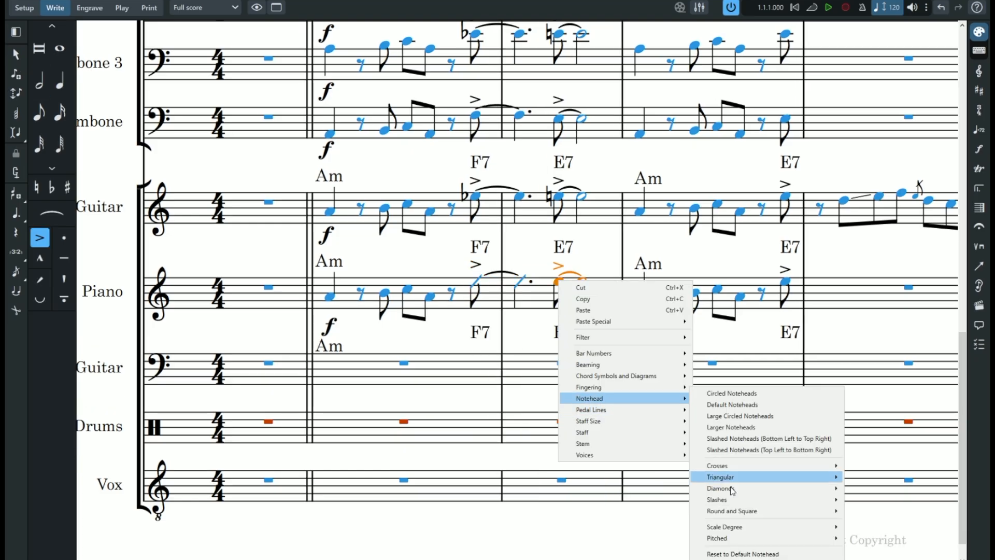
{"action": "mouse_move", "coordinate": [736, 510]}
{"action": "left_click", "coordinate": [887, 510]}
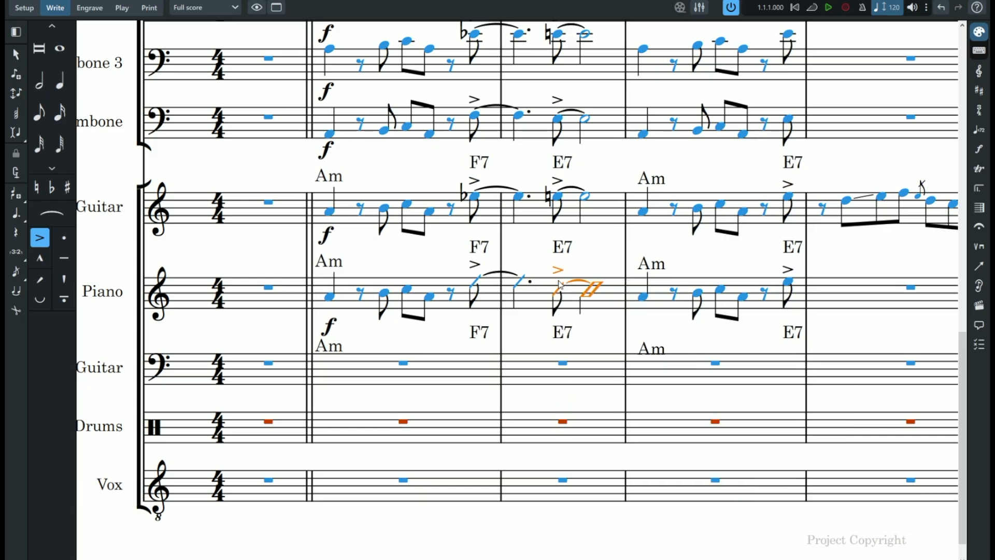
- Flip the stems of the piano's slash notes in bars 2 and 3, and give bar 4's last note a slash notehead
{"action": "key", "text": "Left"}
{"action": "key", "text": "f"}
{"action": "key", "text": "Right"}
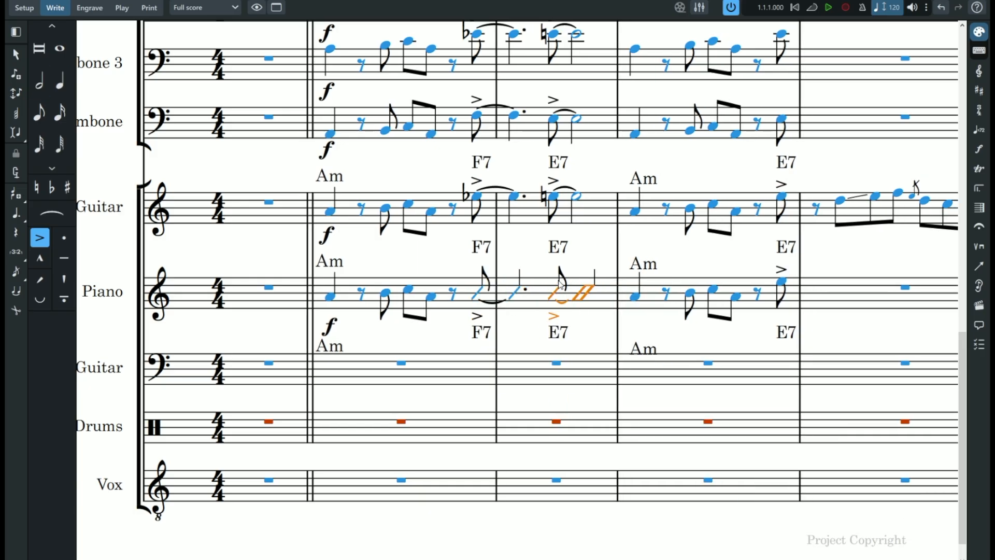
{"action": "left_click", "coordinate": [783, 282]}
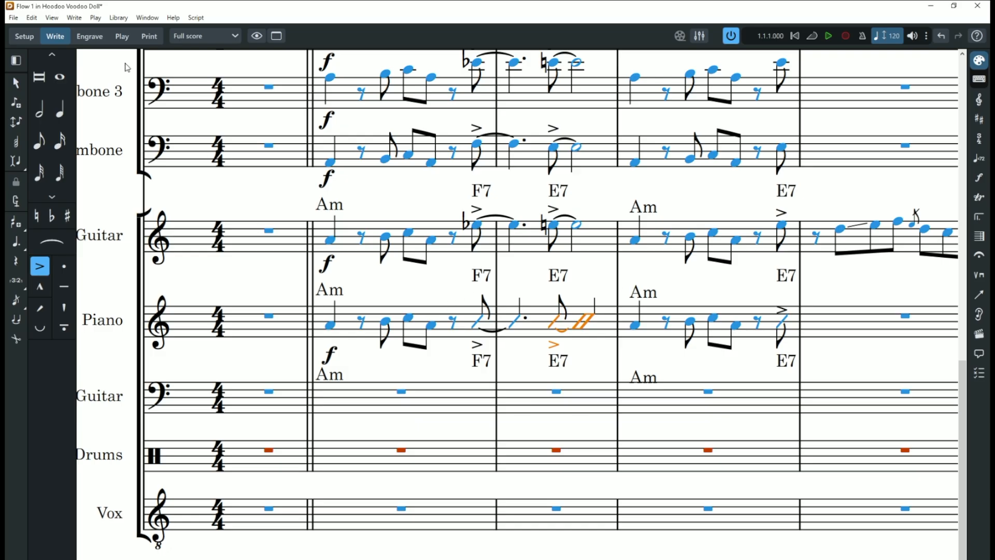
{"action": "left_click", "coordinate": [75, 18]}
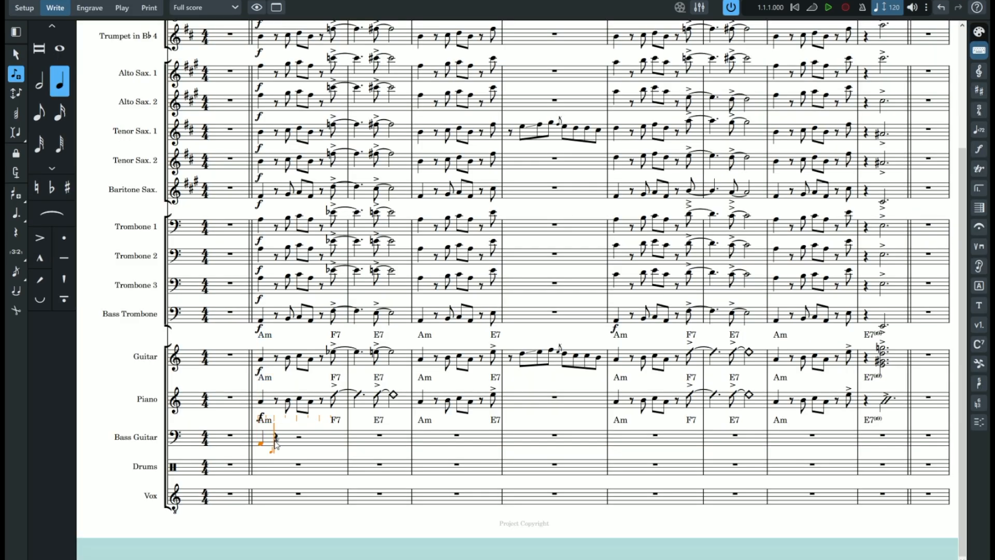
- Enter the bass guitar's opening phrase in bars 2 and 3 and tie the last E of bar 2 across the barline
{"action": "key", "text": "4"}
{"action": "key", "text": "a"}
{"action": "key", "text": "e"}
{"action": "key", "text": "5"}
{"action": "key", "text": "a"}
{"action": "key", "text": "e"}
{"action": "key", "text": "Escape"}
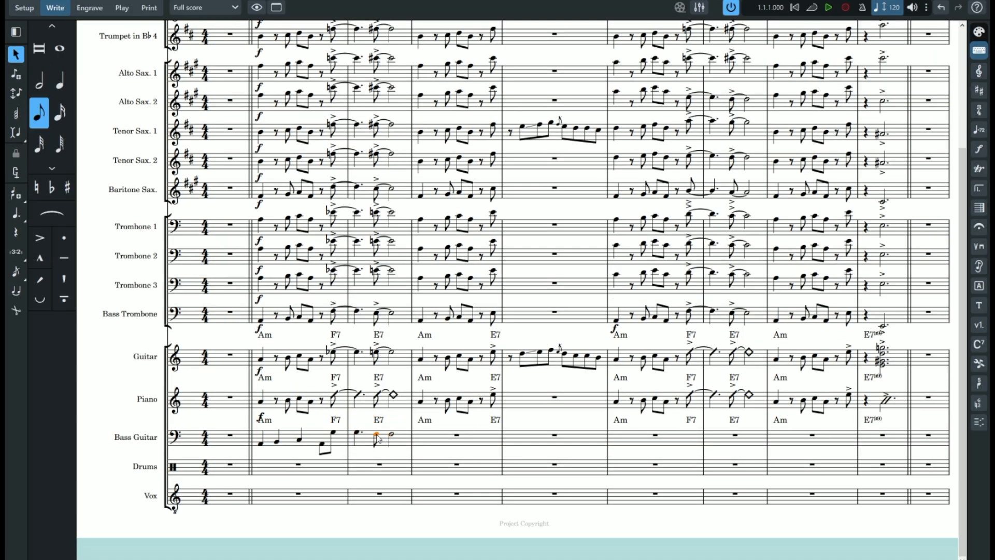
{"action": "left_click", "coordinate": [333, 433]}
{"action": "key", "text": "t"}
- Enter quarter notes A, B, C and eighth notes A, E in the bass guitar's bar 4, accenting the last note
{"action": "double_click", "coordinate": [457, 436]}
{"action": "key", "text": "6"}
{"action": "key", "text": "a"}
{"action": "key", "text": "b"}
{"action": "key", "text": "c"}
{"action": "key", "text": "5"}
{"action": "key", "text": "a"}
{"action": "key", "text": "e"}
{"action": "key", "text": "bracketleft"}
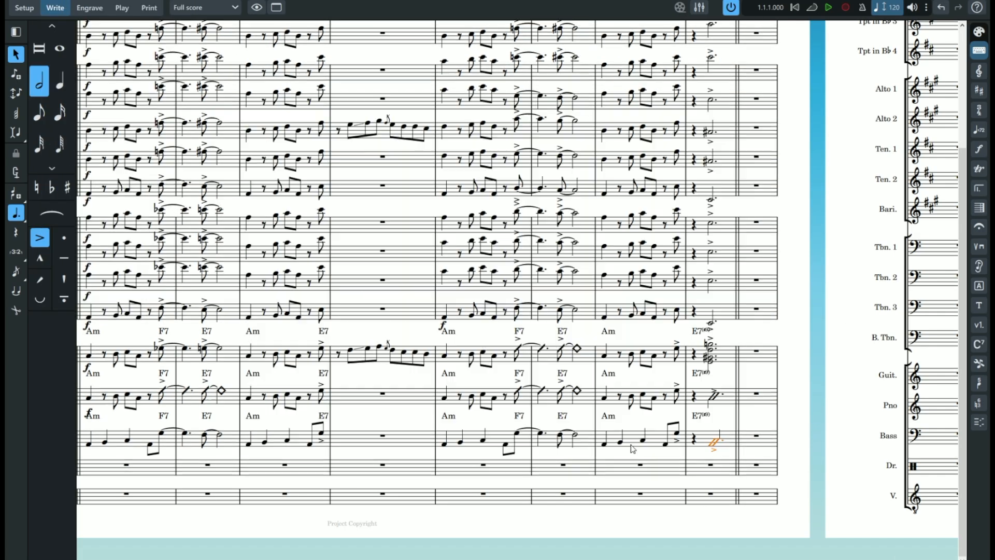
- Change the bass guitar's final accented slash note under E7 to a regular notehead
{"action": "left_click_drag", "start_coordinate": [687, 450], "coordinate": [870, 438]}
{"action": "right_click", "coordinate": [490, 438]}
{"action": "left_click", "coordinate": [729, 492]}
- Try entering eighth and quarter notes in bar 1 of the drums staff, and undo them
{"action": "left_click", "coordinate": [213, 466]}
{"action": "left_click", "coordinate": [40, 107]}
{"action": "left_click", "coordinate": [269, 469]}
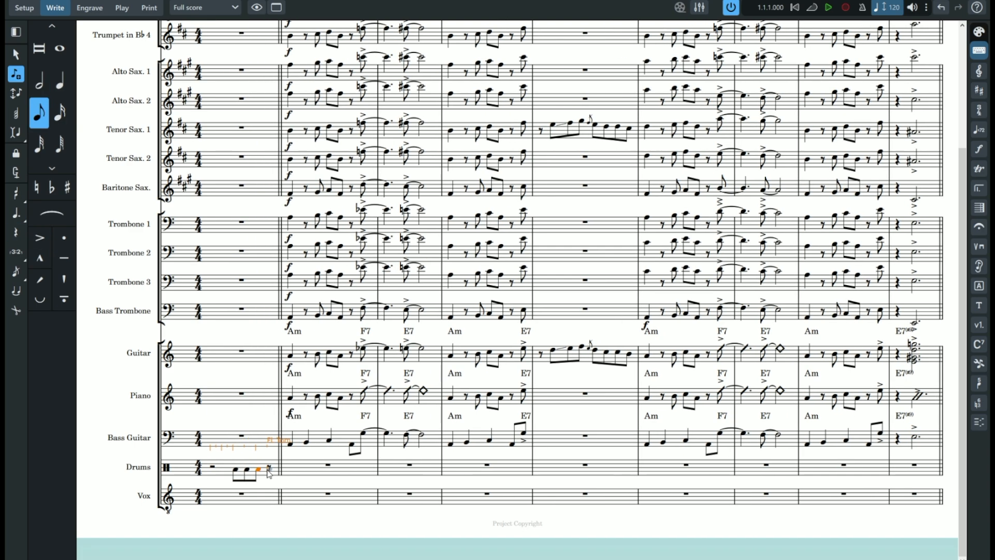
{"action": "left_click", "coordinate": [247, 467]}
{"action": "key", "text": "6"}
{"action": "left_click", "coordinate": [259, 469]}
{"action": "key", "text": "ctrl+z"}
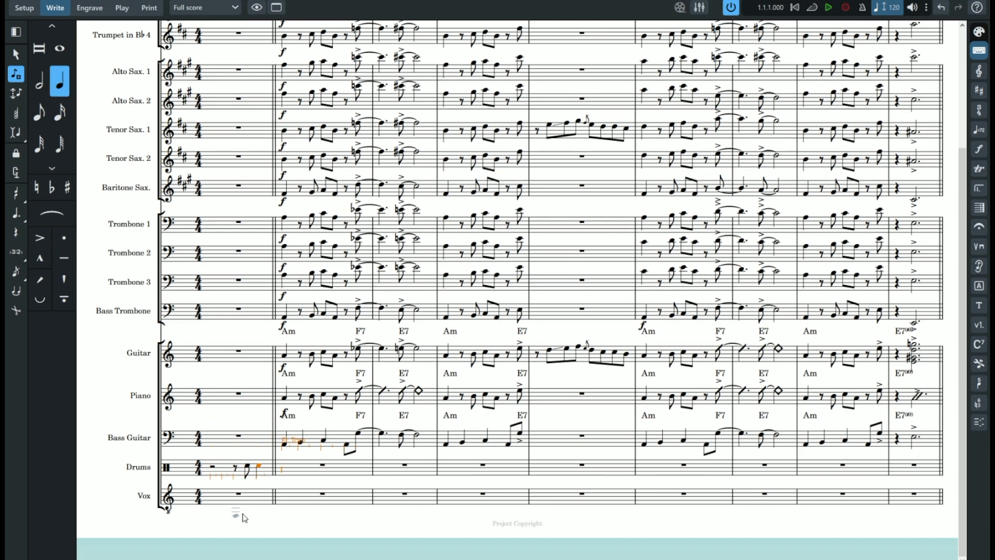
{"action": "key", "text": "ctrl+z"}
{"action": "key", "text": "ctrl+z"}
{"action": "key", "text": "ctrl+z"}
- Enter half notes on the kick drum in the drums' bar 2 and try adding a quarter note at the first beat
{"action": "key", "text": "7"}
{"action": "left_click", "coordinate": [254, 473]}
{"action": "left_click", "coordinate": [292, 473]}
{"action": "key", "text": "6"}
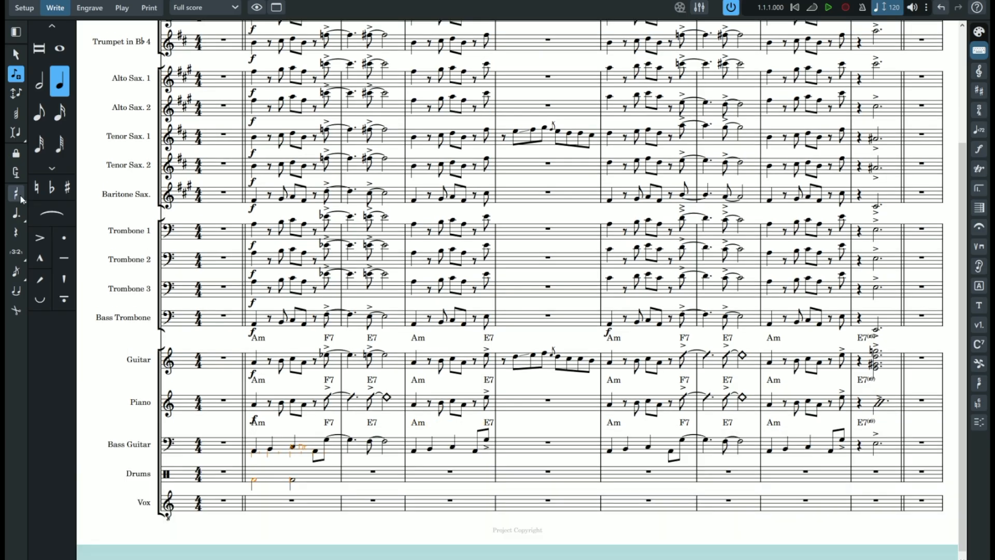
{"action": "left_click", "coordinate": [254, 474]}
{"action": "key", "text": "ctrl+z"}
- Try adding a quarter note at the start of the drums' bar 2 with Insert mode on, and undo it
{"action": "key", "text": "7"}
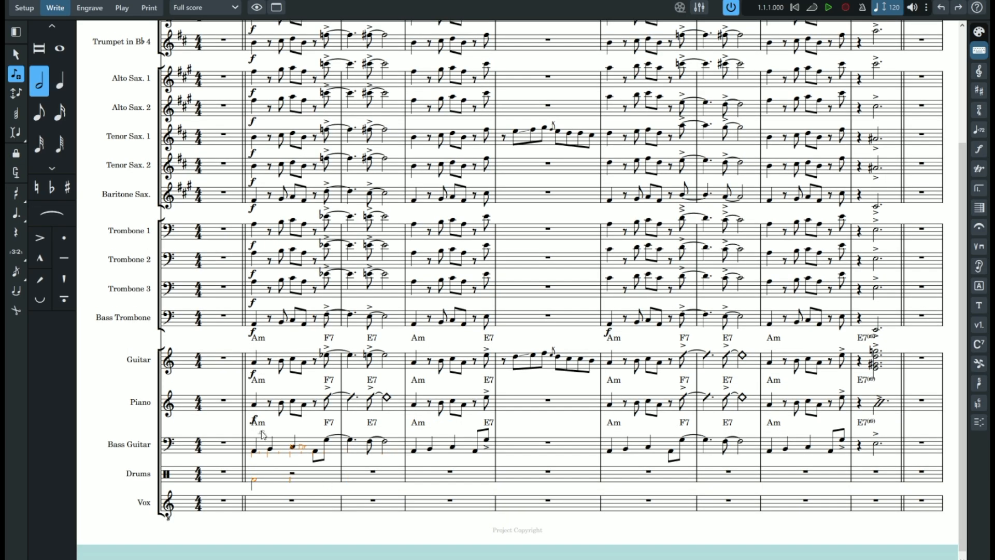
{"action": "left_click", "coordinate": [254, 474]}
{"action": "left_click", "coordinate": [16, 134]}
{"action": "left_click", "coordinate": [254, 474]}
{"action": "key", "text": "ctrl+z"}
{"action": "key", "text": "6"}
{"action": "left_click", "coordinate": [254, 474]}
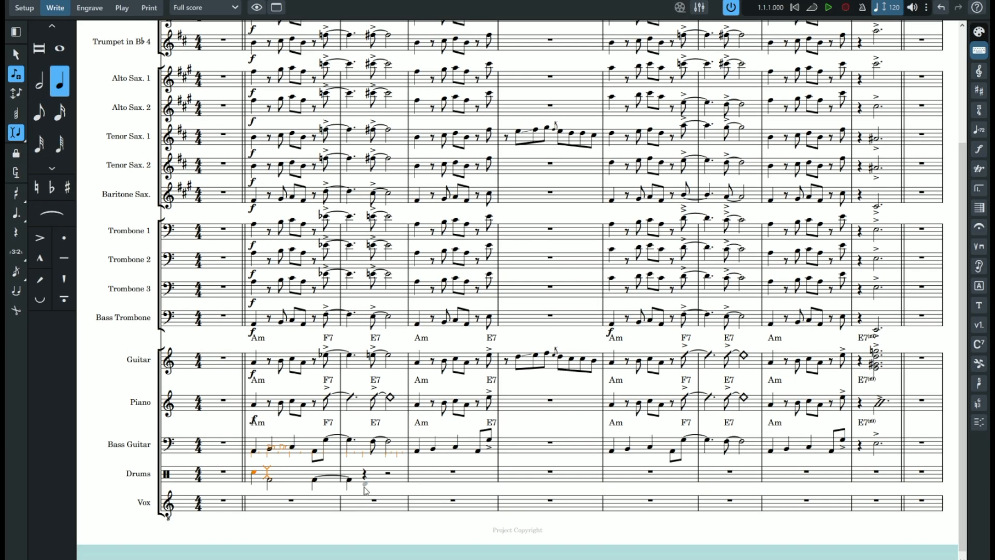
{"action": "key", "text": "ctrl+z"}
- Try entering the half notes in the drums' bar 2 with Insert mode off, and undo the attempts
{"action": "key", "text": "7"}
{"action": "key", "text": "i"}
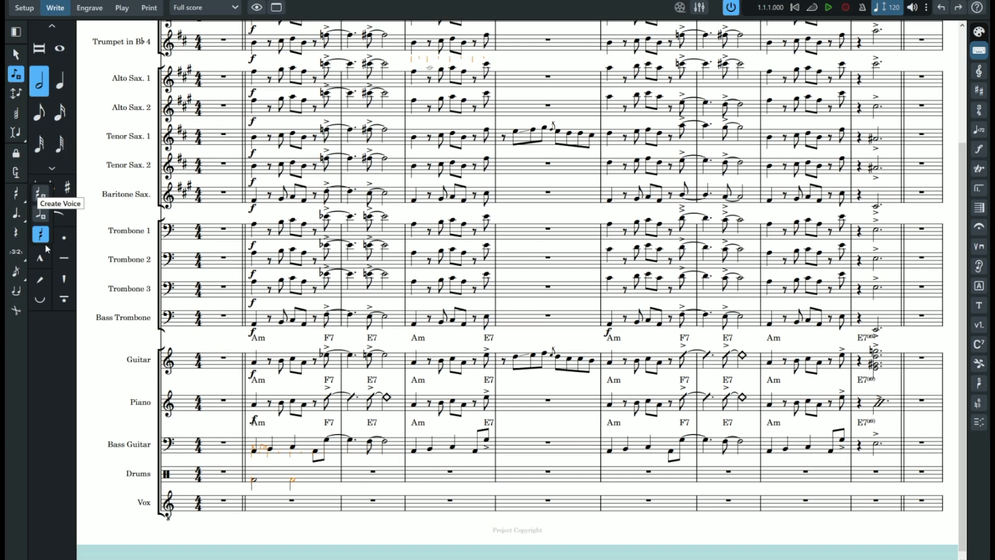
{"action": "left_click", "coordinate": [254, 472]}
{"action": "left_click", "coordinate": [293, 473]}
{"action": "key", "text": "ctrl+z"}
{"action": "key", "text": "ctrl+z"}
{"action": "key", "text": "ctrl+z"}
{"action": "key", "text": "ctrl+z"}
{"action": "left_click", "coordinate": [257, 481]}
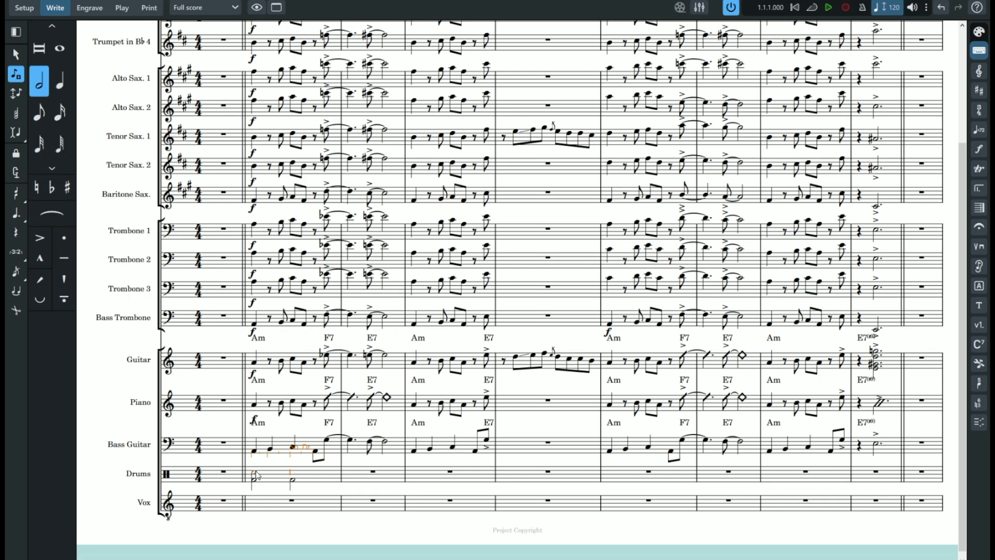
{"action": "left_click", "coordinate": [24, 138]}
{"action": "left_click", "coordinate": [142, 1]}
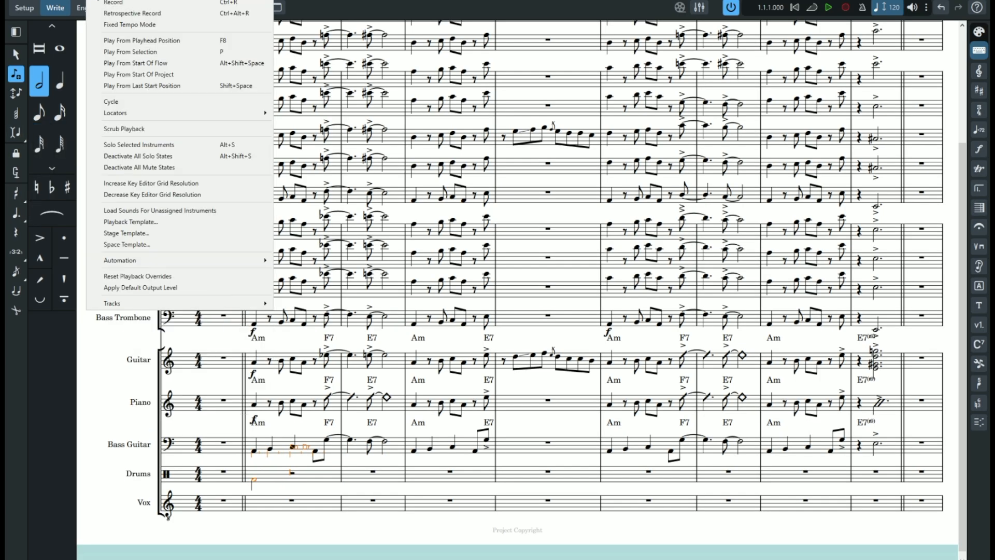
{"action": "left_click", "coordinate": [254, 472]}
{"action": "key", "text": "ctrl+z"}
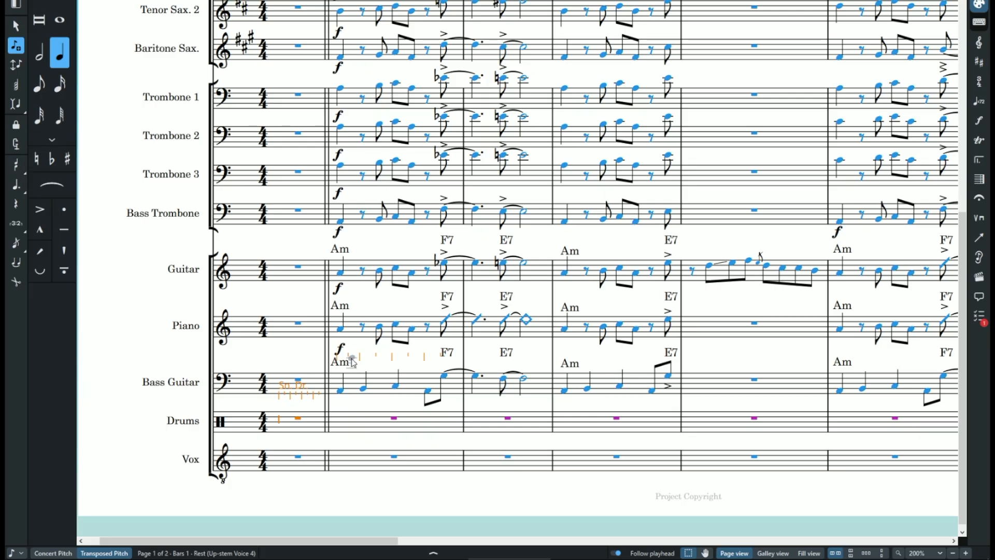
- Create a new voice for note input in the drums' bar 1 and turn on Insert mode
{"action": "left_click", "coordinate": [17, 164]}
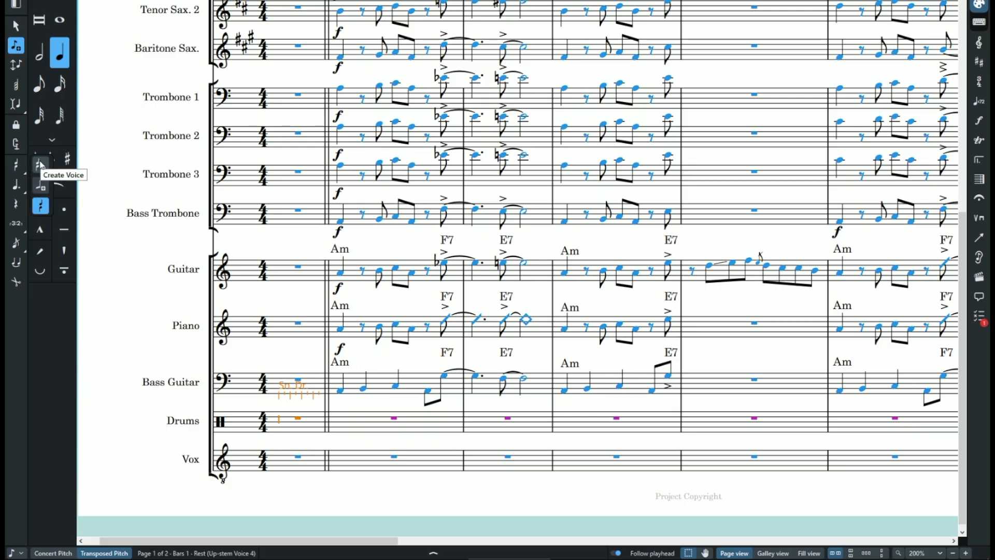
{"action": "left_click", "coordinate": [38, 166]}
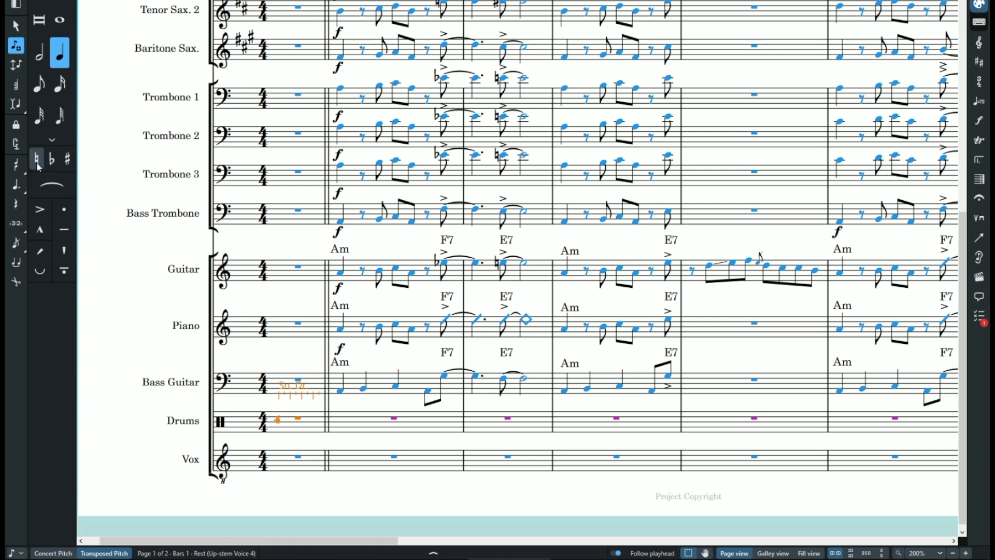
{"action": "left_click", "coordinate": [19, 109]}
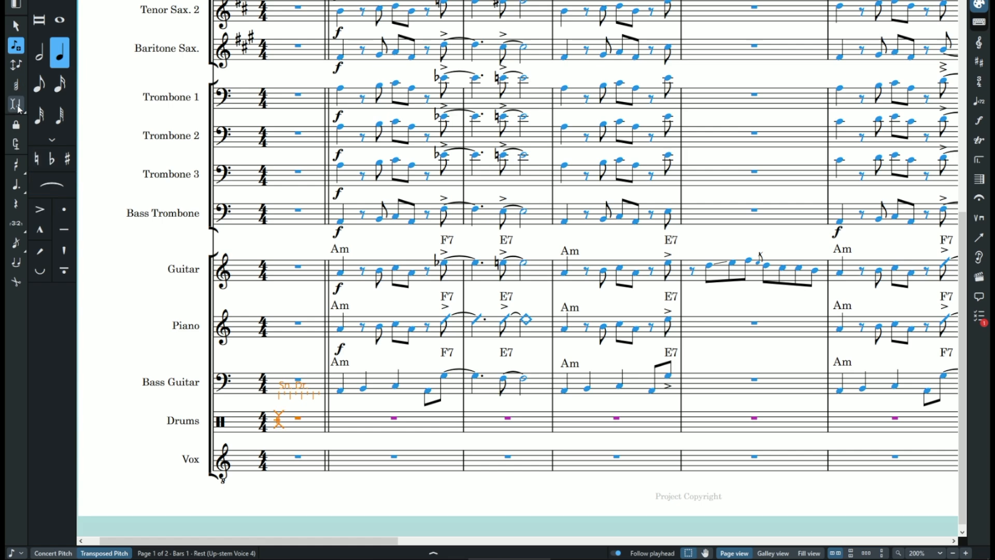
{"action": "mouse_move", "coordinate": [19, 169]}
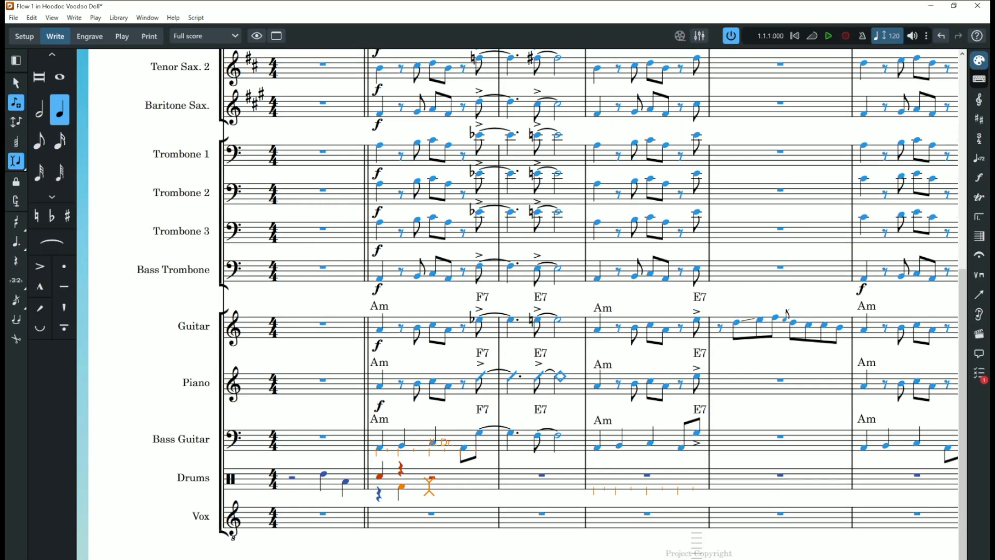
{"action": "left_click", "coordinate": [52, 18]}
{"action": "mouse_move", "coordinate": [156, 134]}
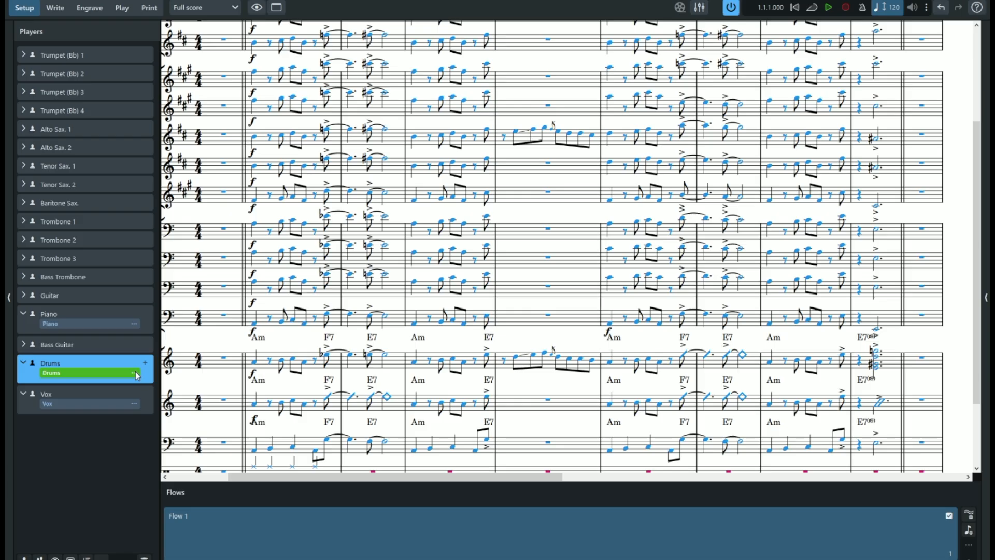
- Open the Drums player's percussion kit for editing and select the Snare Drum on the five-line staff
{"action": "left_click", "coordinate": [135, 374]}
{"action": "left_click", "coordinate": [201, 426]}
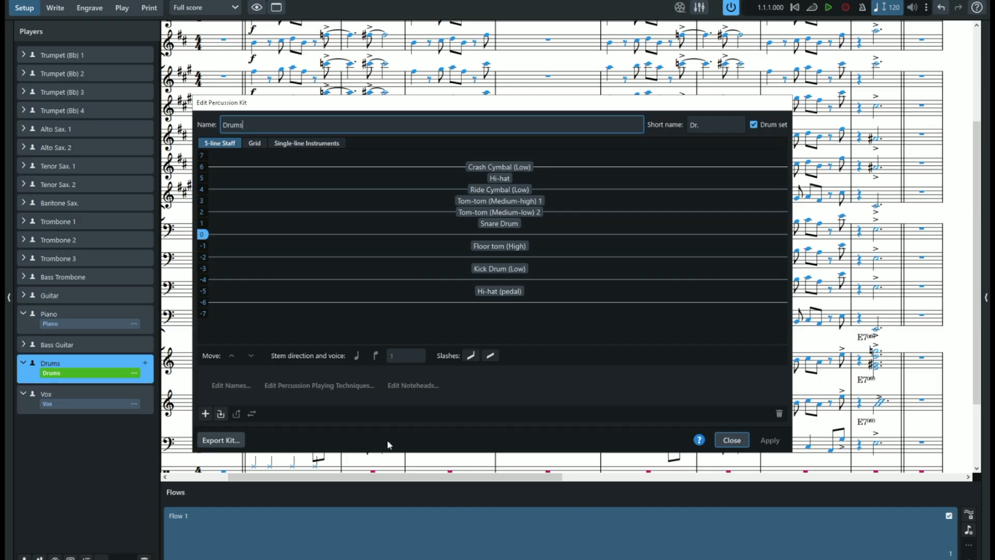
{"action": "left_click", "coordinate": [507, 225]}
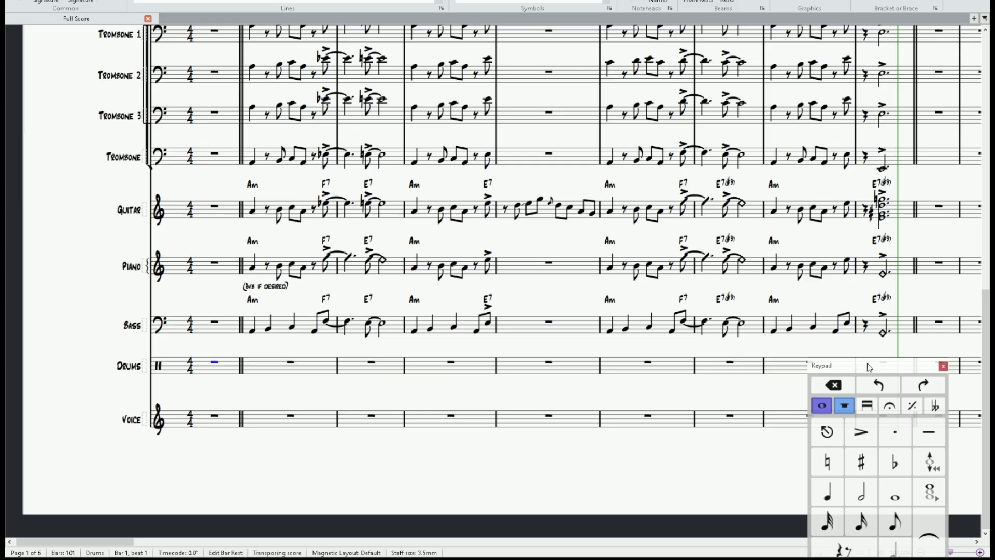
- In Sibelius, move the keypad clear of the drums staff and enter a half rest in voice 2 in the drums' bar 1
{"action": "left_click_drag", "start_coordinate": [869, 367], "coordinate": [884, 289]}
{"action": "left_click", "coordinate": [865, 500]}
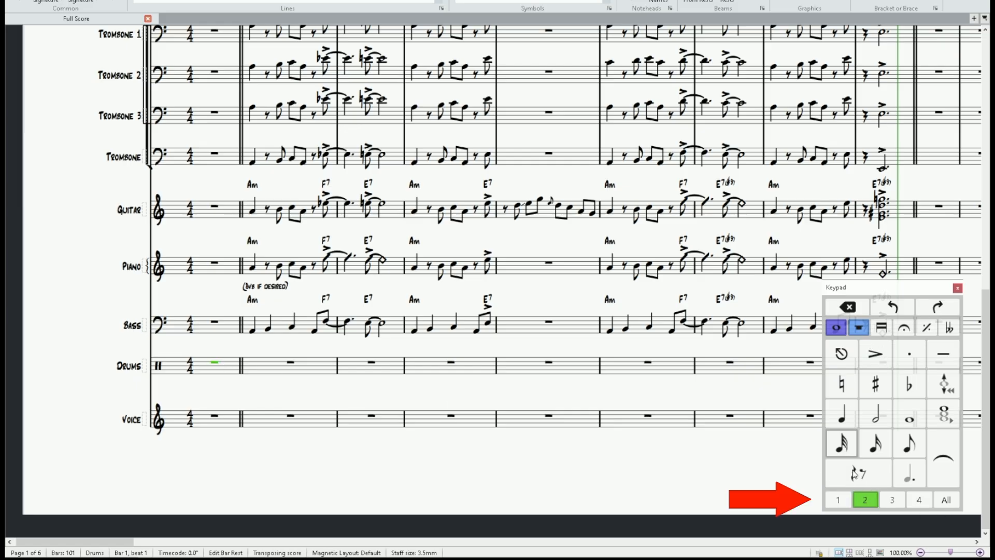
{"action": "key", "text": "6"}
{"action": "left_click", "coordinate": [875, 415]}
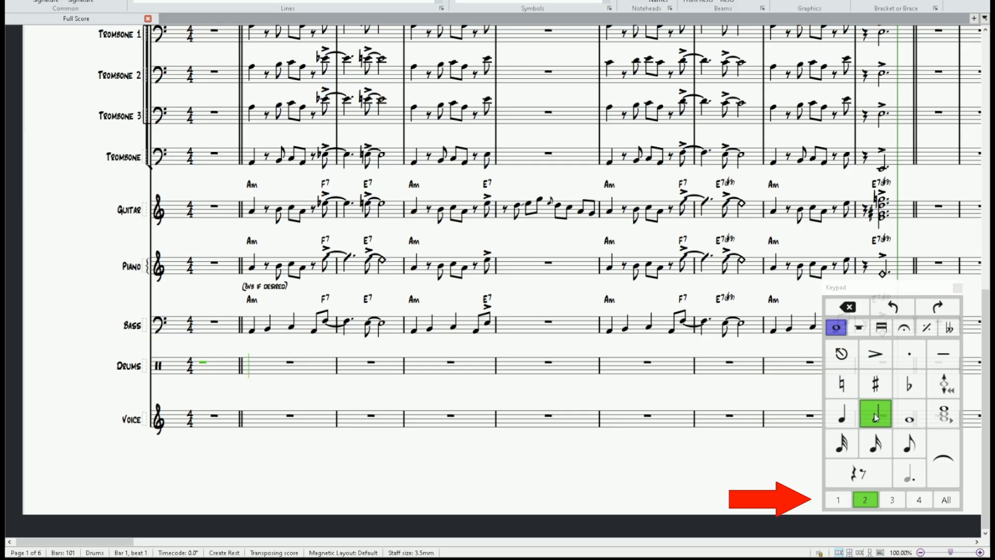
{"action": "left_click", "coordinate": [859, 473]}
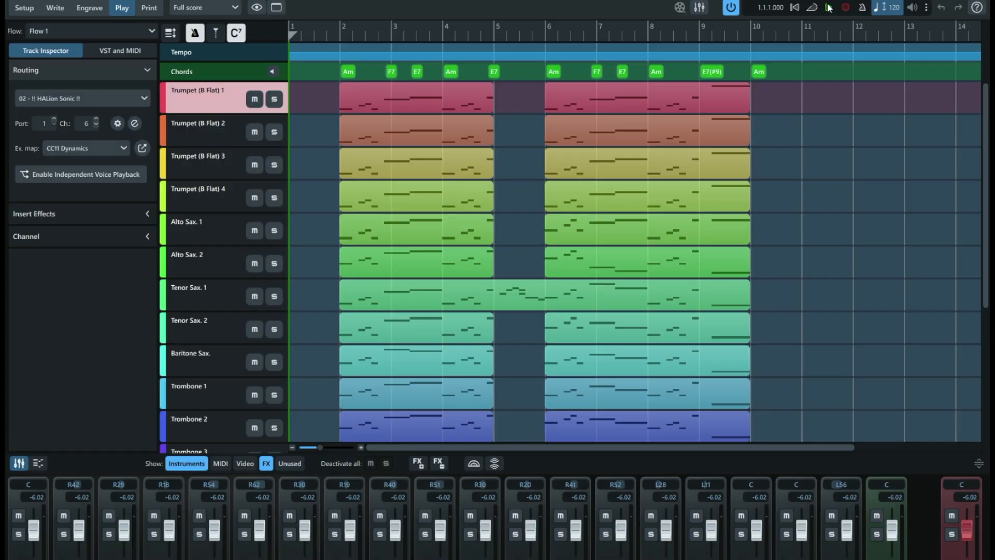
- In Dorico, play Flow 1 from the beginning and look through the instrument tracks from trumpets to vocals
{"action": "left_click", "coordinate": [828, 7]}
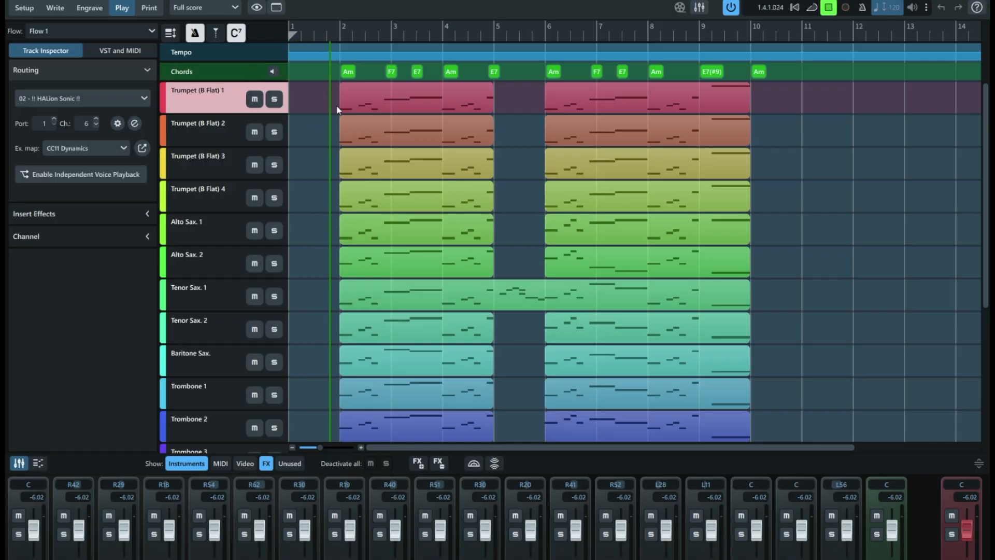
{"action": "scroll", "coordinate": [330, 156], "scroll_direction": "down", "scroll_amount": 5}
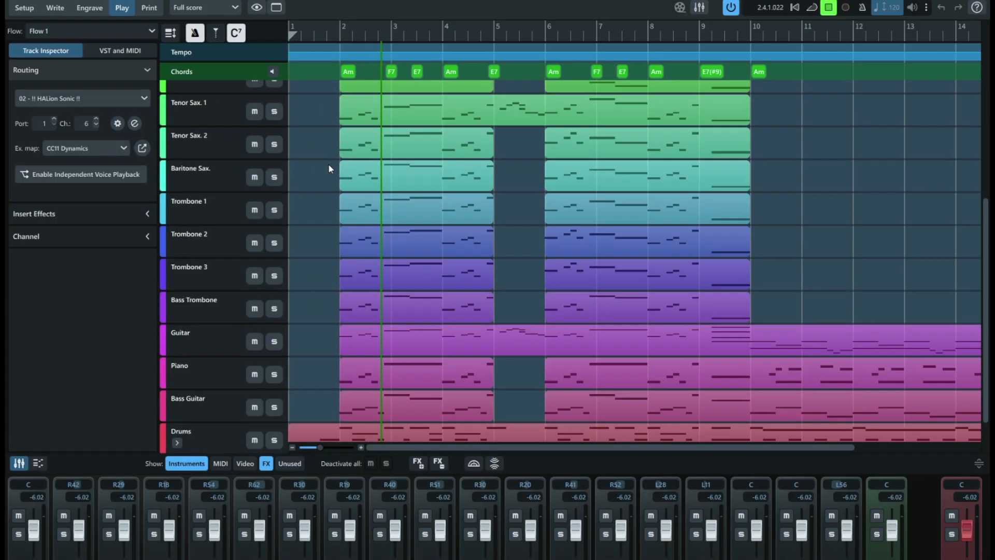
{"action": "scroll", "coordinate": [329, 166], "scroll_direction": "down", "scroll_amount": 1}
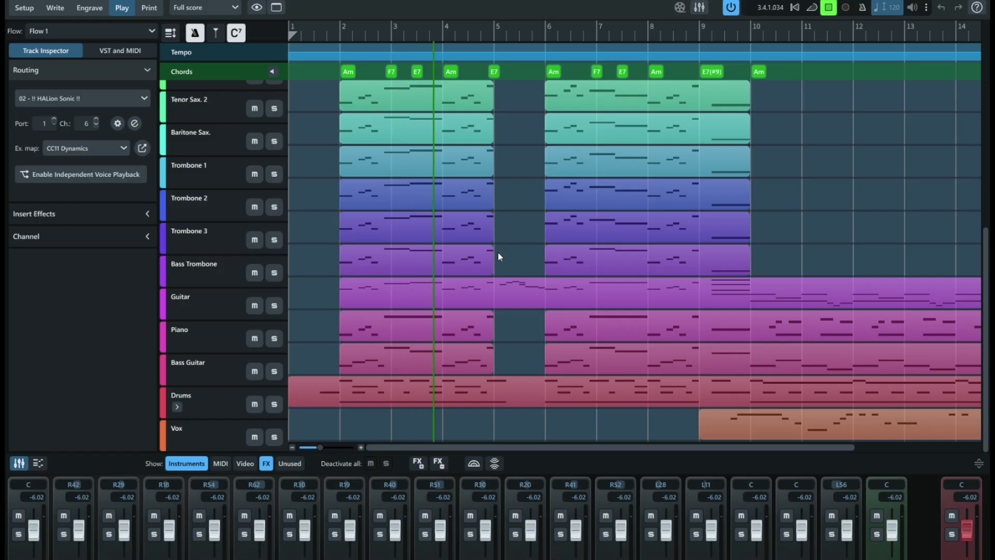
{"action": "scroll", "coordinate": [497, 251], "scroll_direction": "up", "scroll_amount": 2}
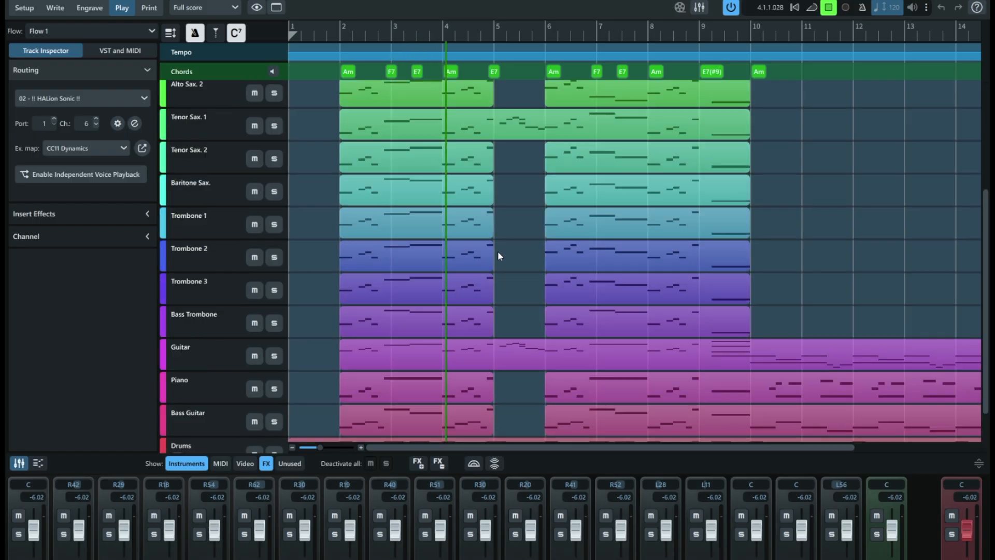
- Enable independent voice playback for the Alto Sax. 2 track, and disable it again
{"action": "left_click", "coordinate": [215, 106]}
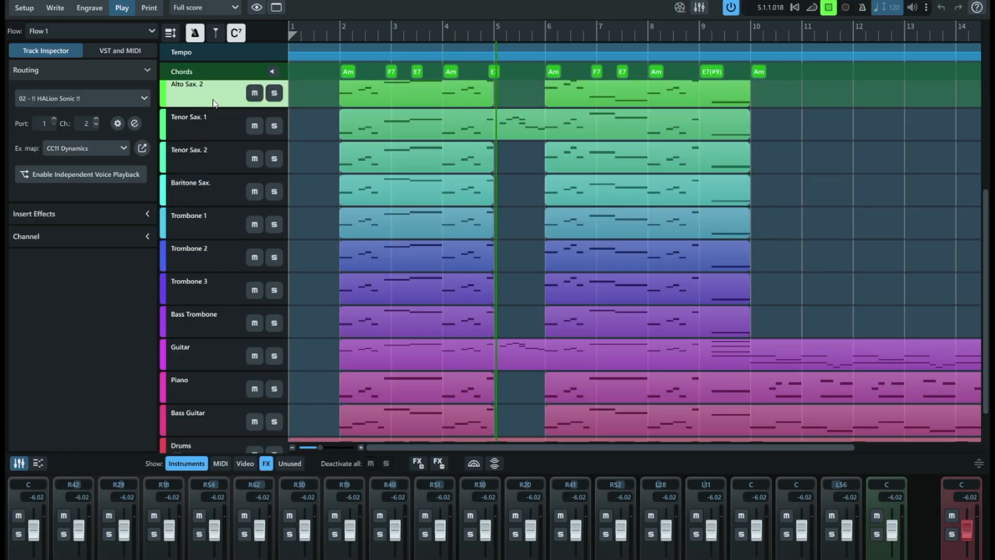
{"action": "left_click", "coordinate": [109, 173]}
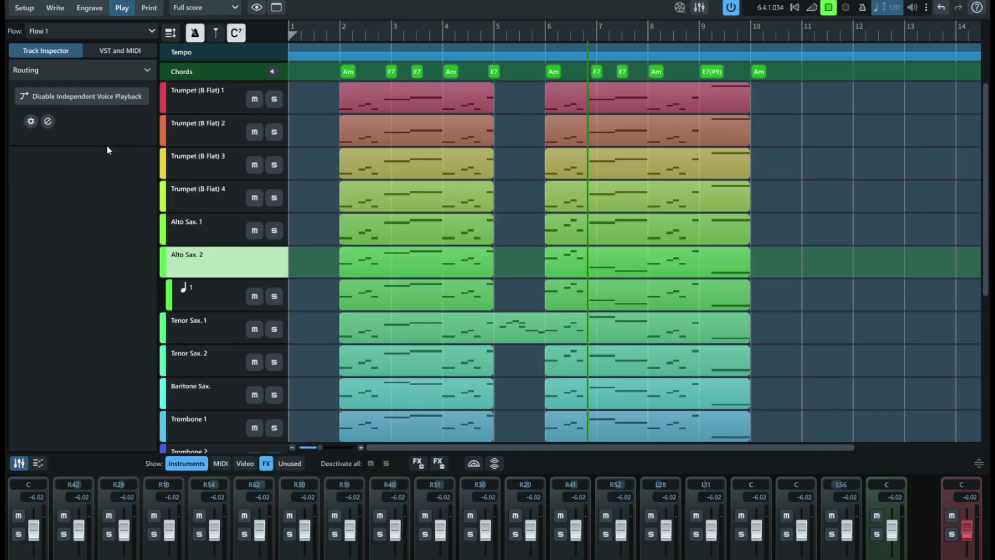
{"action": "left_click", "coordinate": [80, 96]}
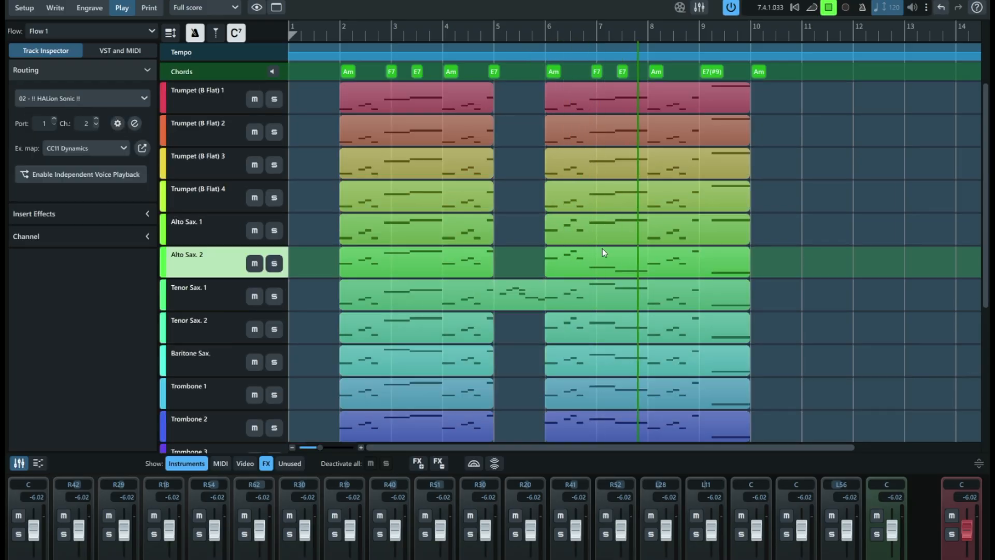
- Set the expression map of the Alto Sax. 2 track to HSSE Acoustic Bass VX and stop playback
{"action": "left_click", "coordinate": [87, 148]}
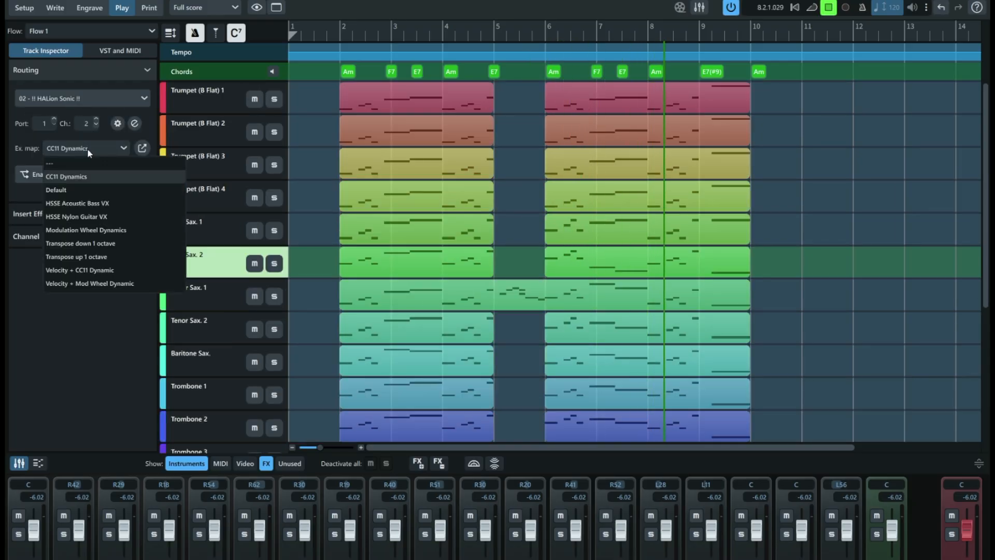
{"action": "left_click", "coordinate": [79, 204]}
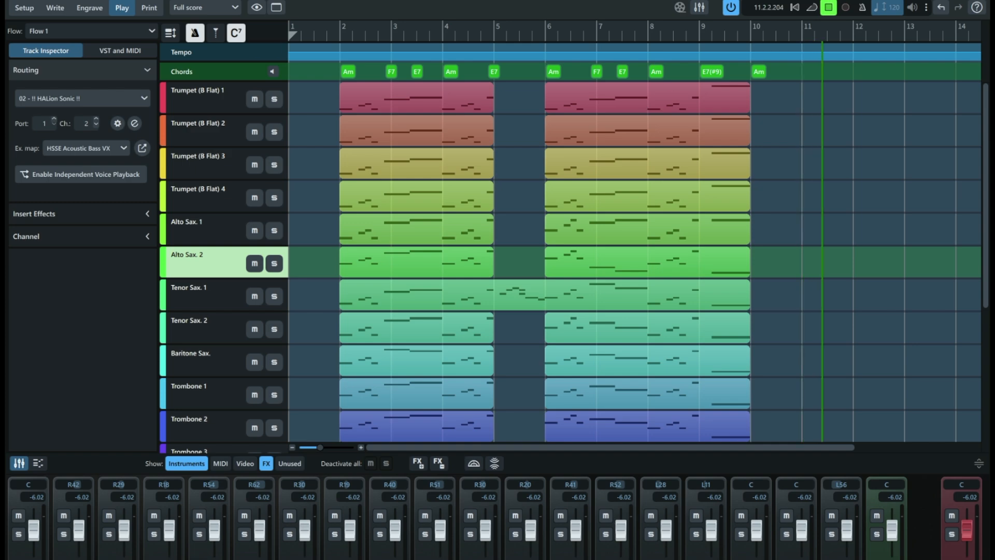
{"action": "left_click", "coordinate": [828, 8]}
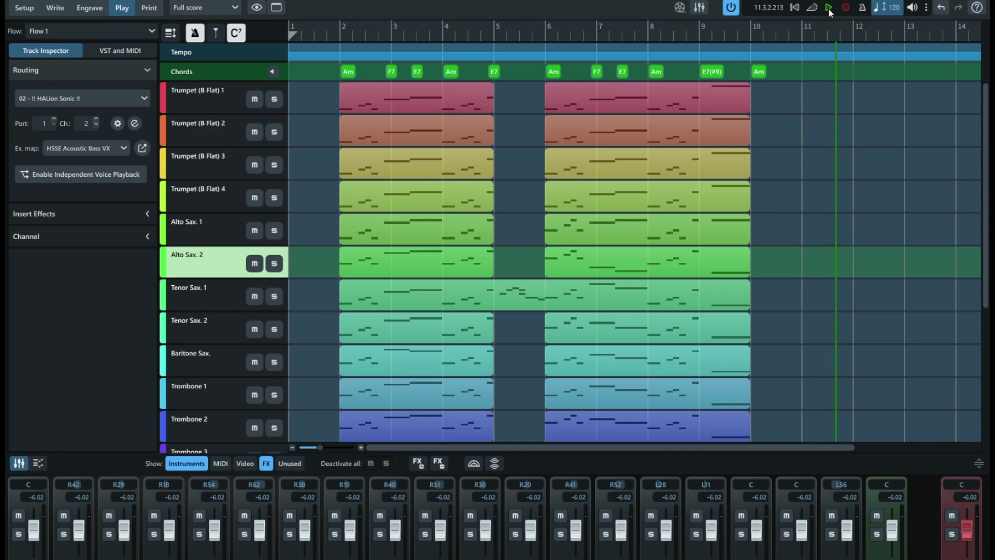
- Add the line 1 lyrics "Well you say" from the voice staff's first pickup note at the end of the previous page
{"action": "key", "text": "Escape"}
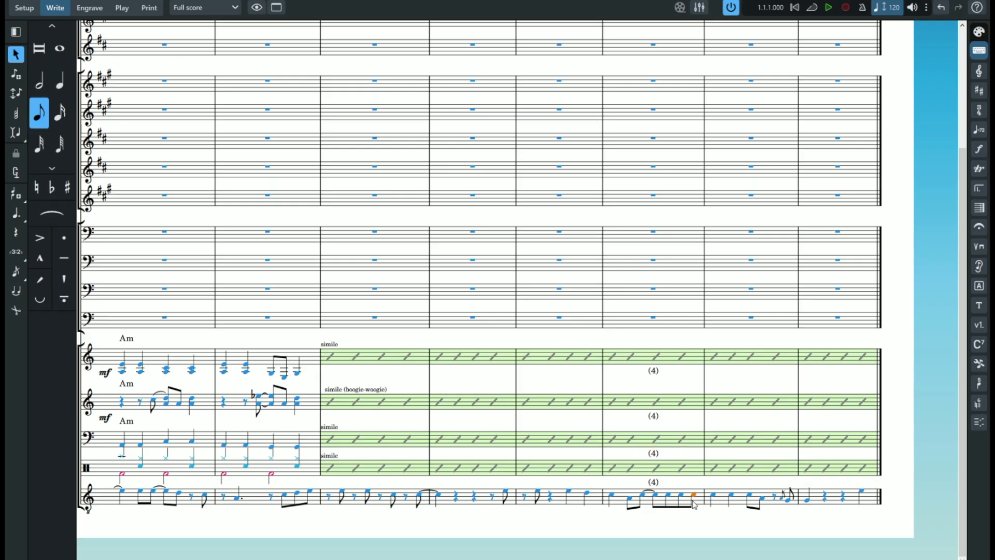
{"action": "left_click", "coordinate": [693, 499]}
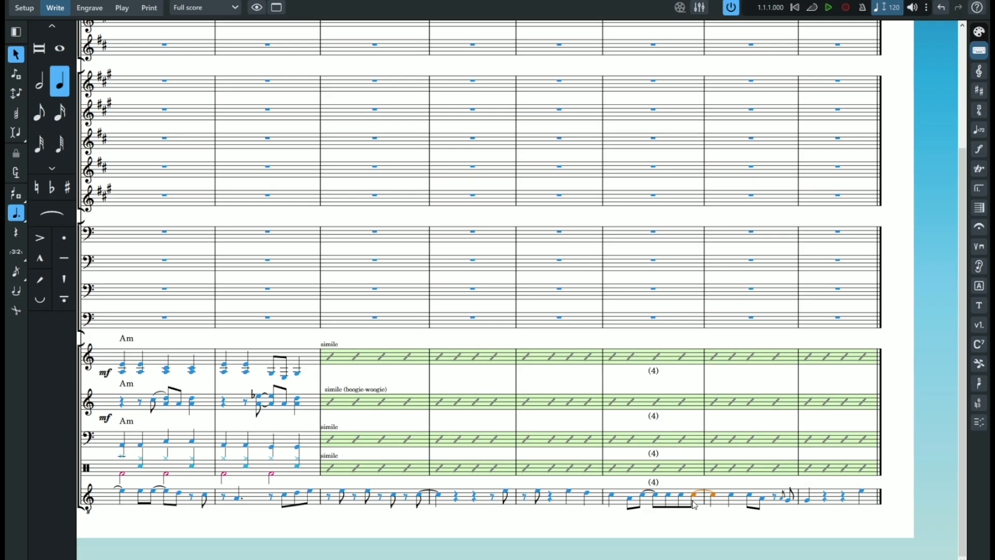
{"action": "left_click_drag", "start_coordinate": [269, 559], "coordinate": [223, 559]}
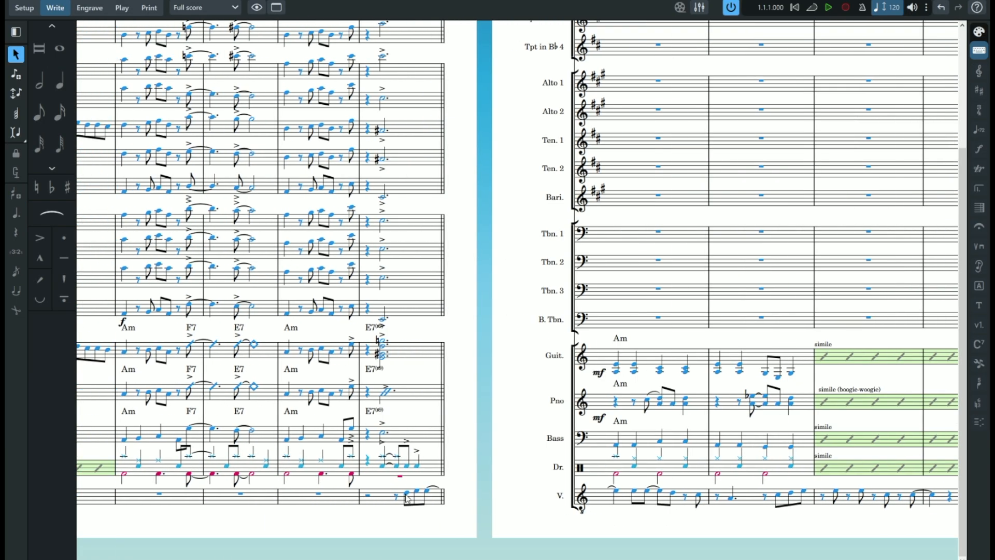
{"action": "left_click", "coordinate": [407, 493]}
{"action": "left_click", "coordinate": [979, 325]}
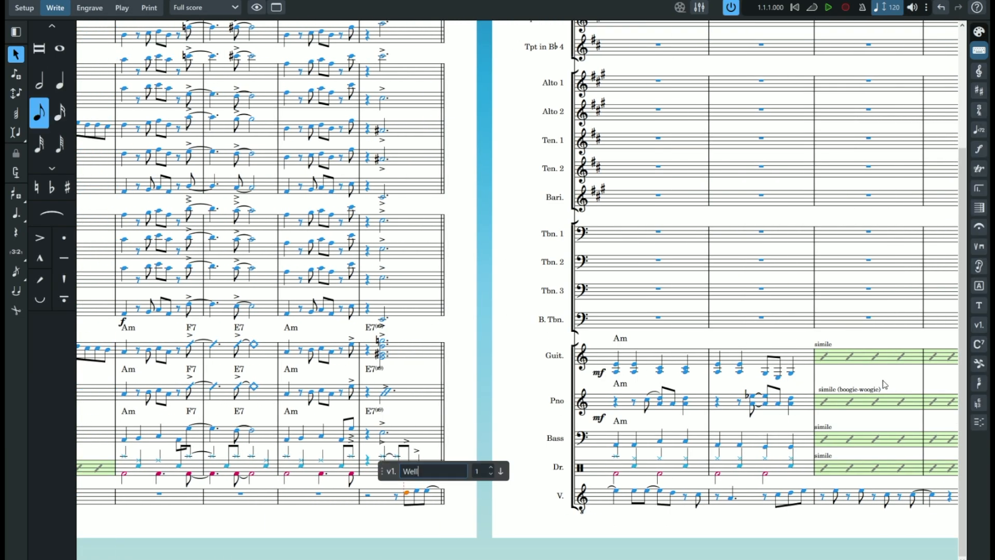
{"action": "key", "text": "Return"}
{"action": "left_click", "coordinate": [979, 325]}
{"action": "type", "text": "you say "}
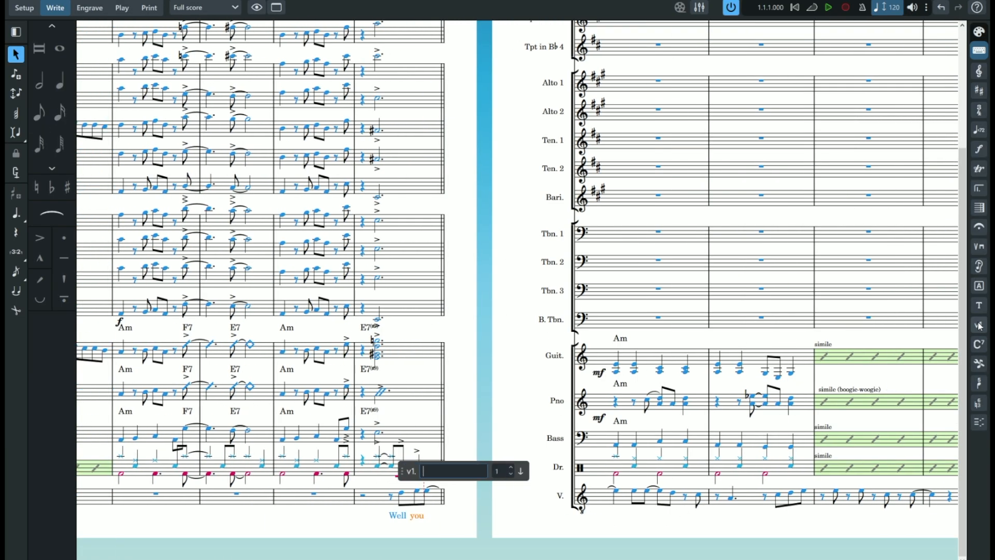
{"action": "type", "text": "you love "}
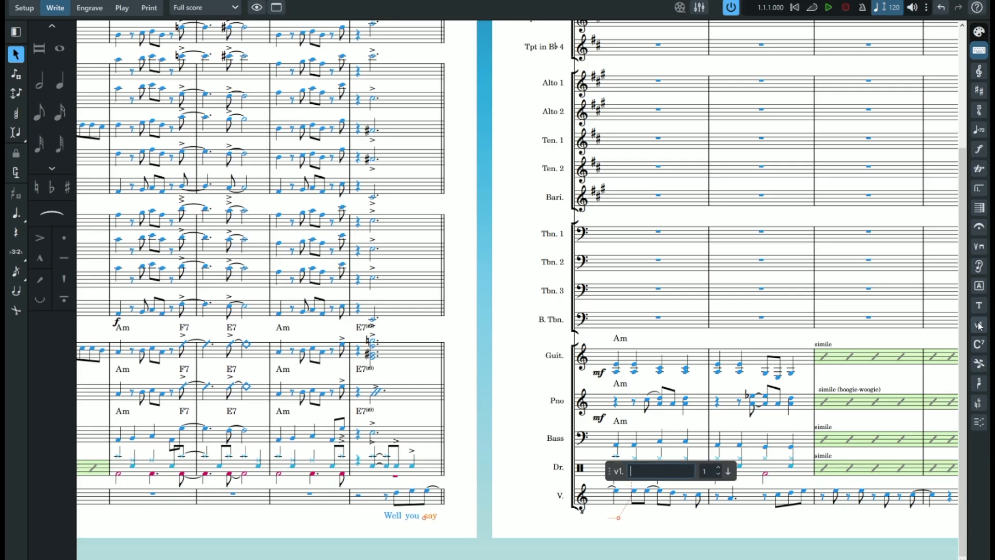
{"action": "type", "text": "me ba-by "}
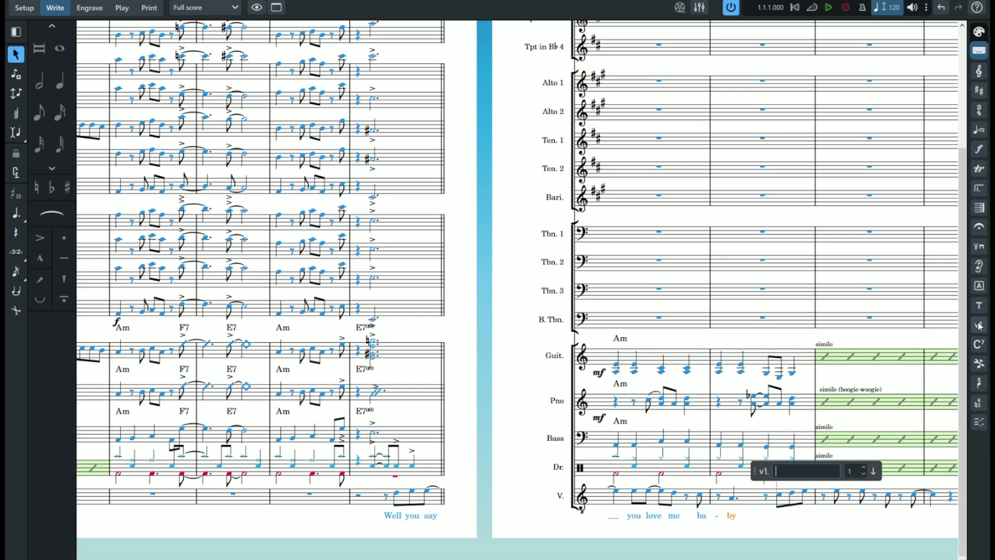
{"action": "type", "text": "well this a'int no lost and fo"}
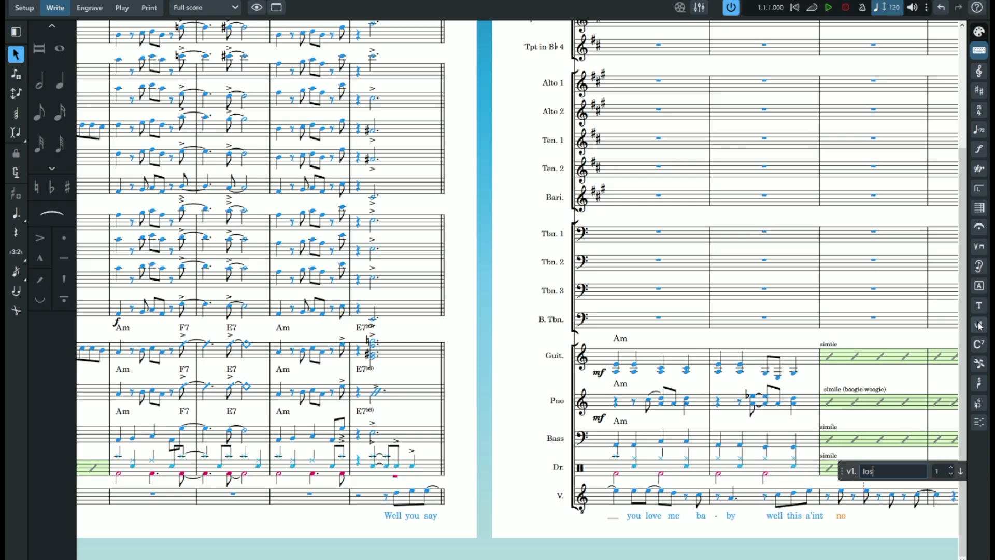
{"action": "type", "text": "und I got just one "}
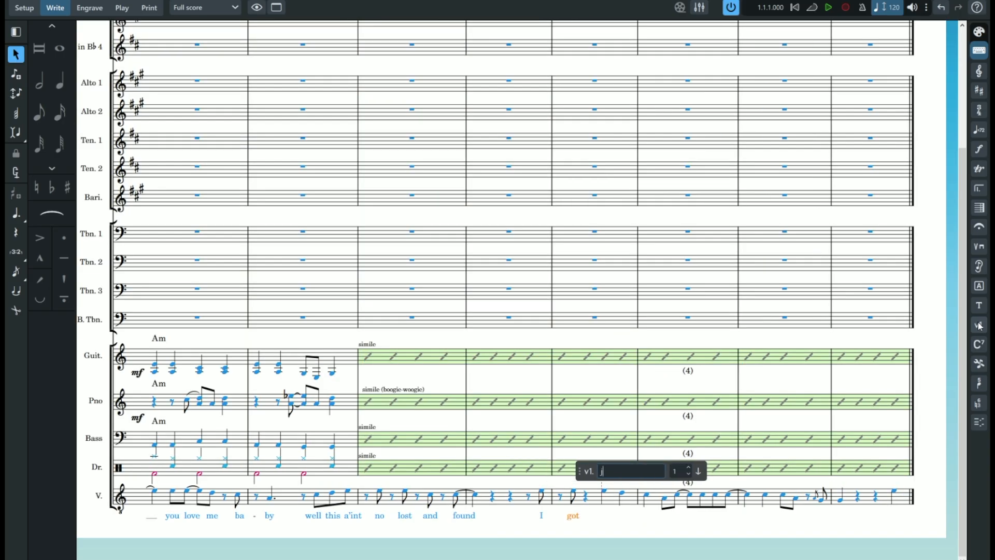
{"action": "type", "text": "deal to make and then I'll be "}
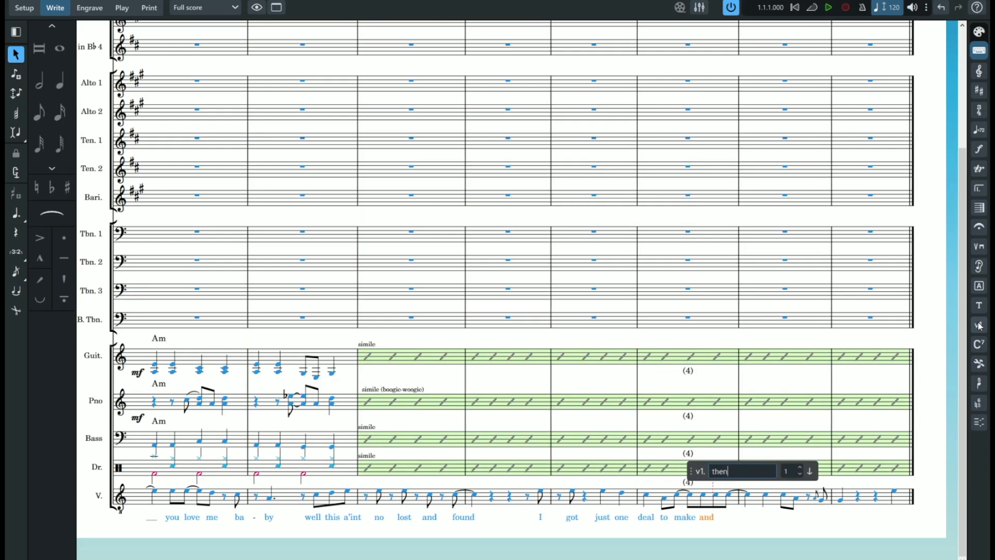
{"action": "type", "text": "trou-ble"}
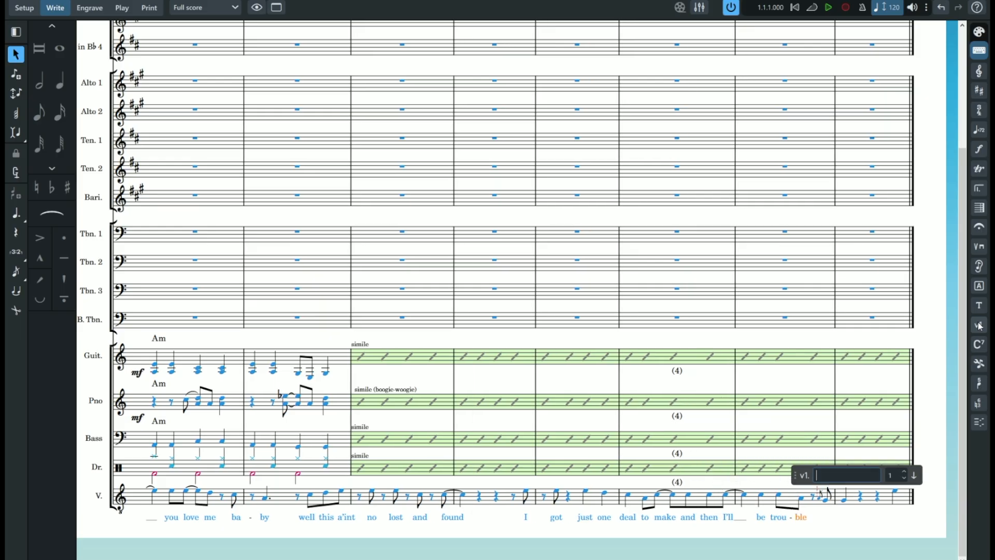